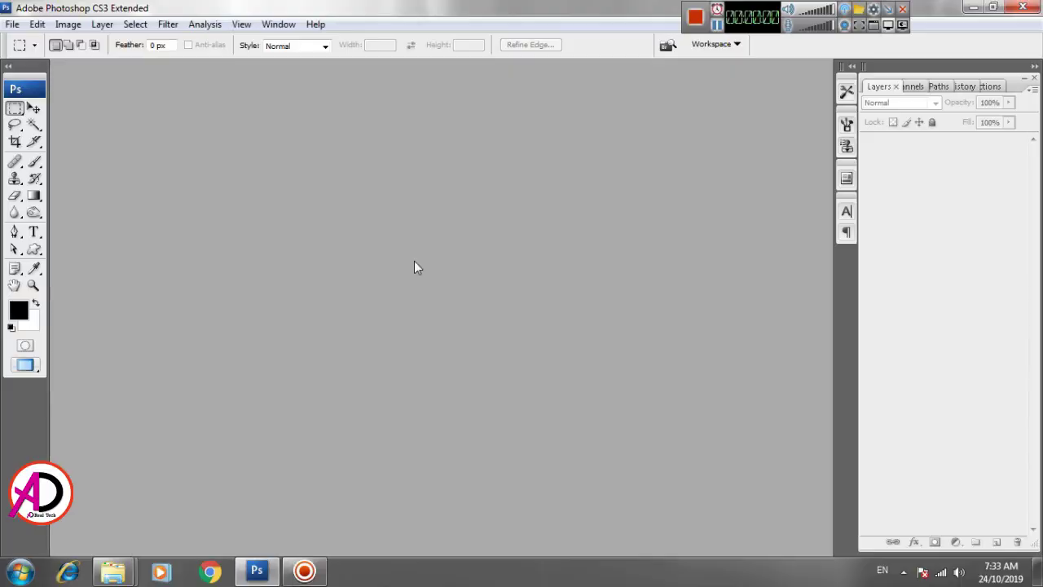
Step: Start a new document with its size measured in inches
key("ctrl+n")
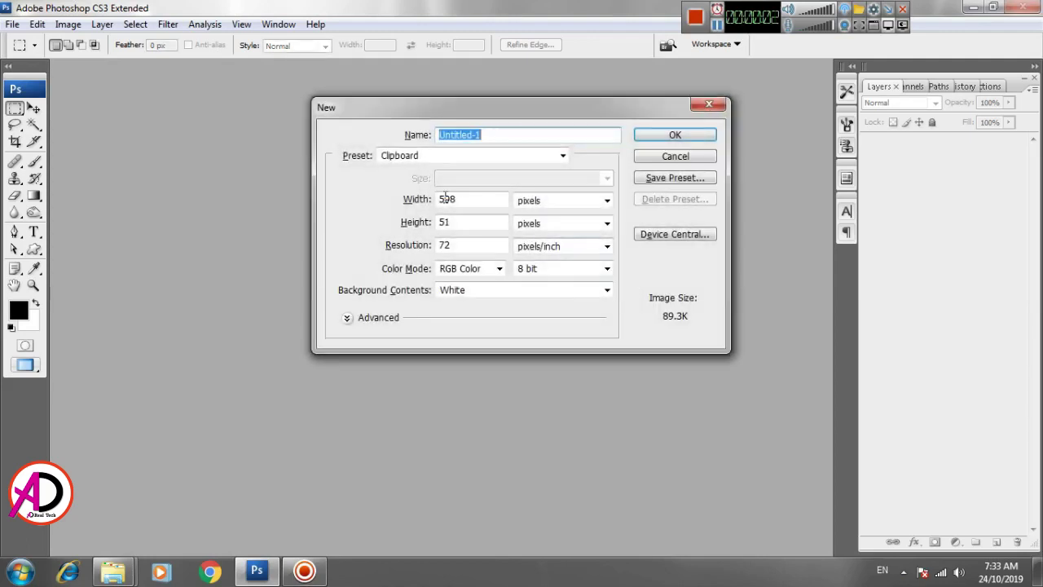
left_click(710, 108)
left_click(12, 24)
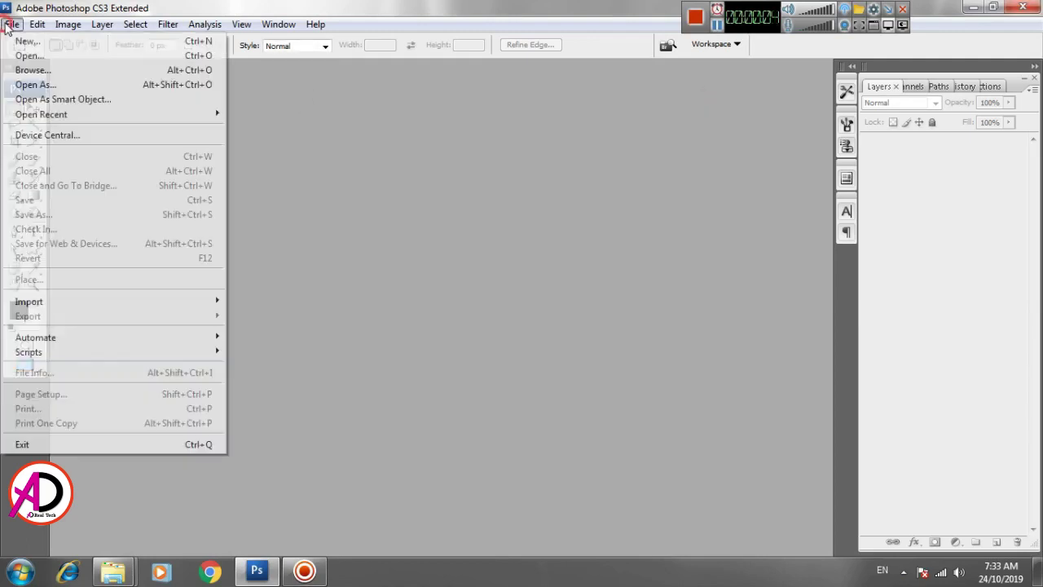
left_click(60, 44)
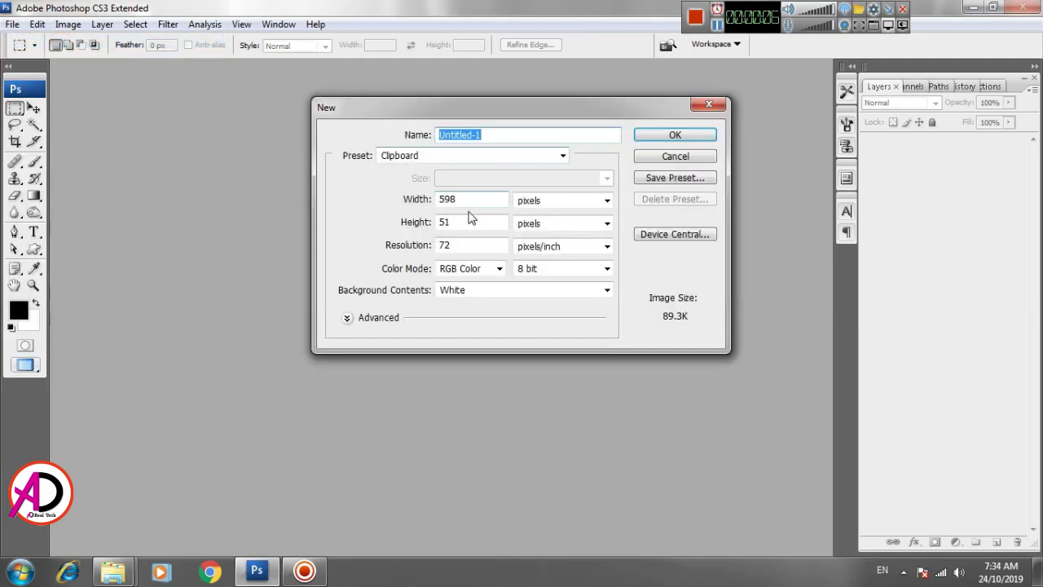
left_click(544, 208)
left_click(538, 229)
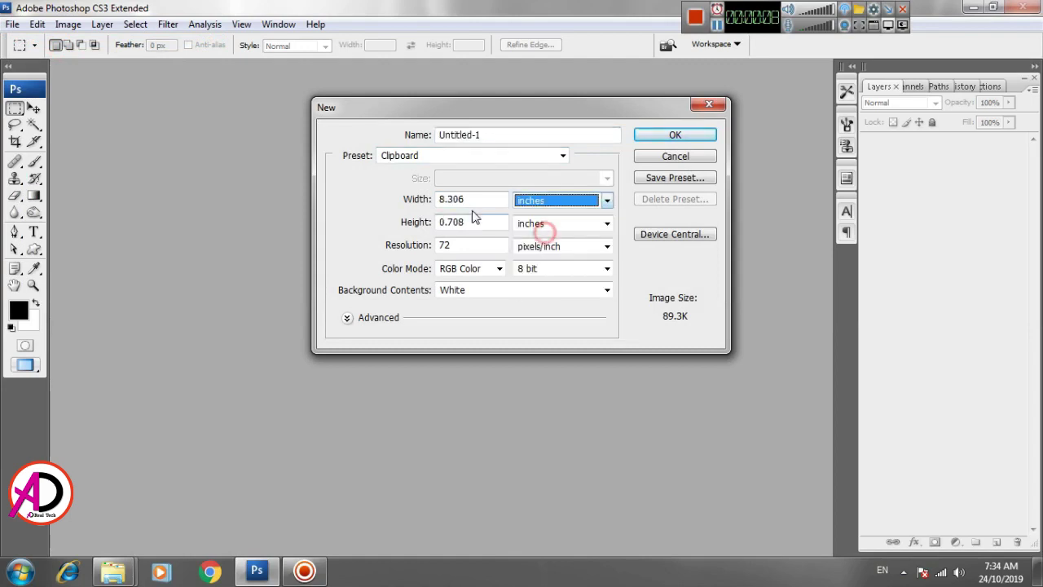
Step: Enter width 42, height 80 and resolution 150 to create the white document
left_click(395, 198)
type("45")
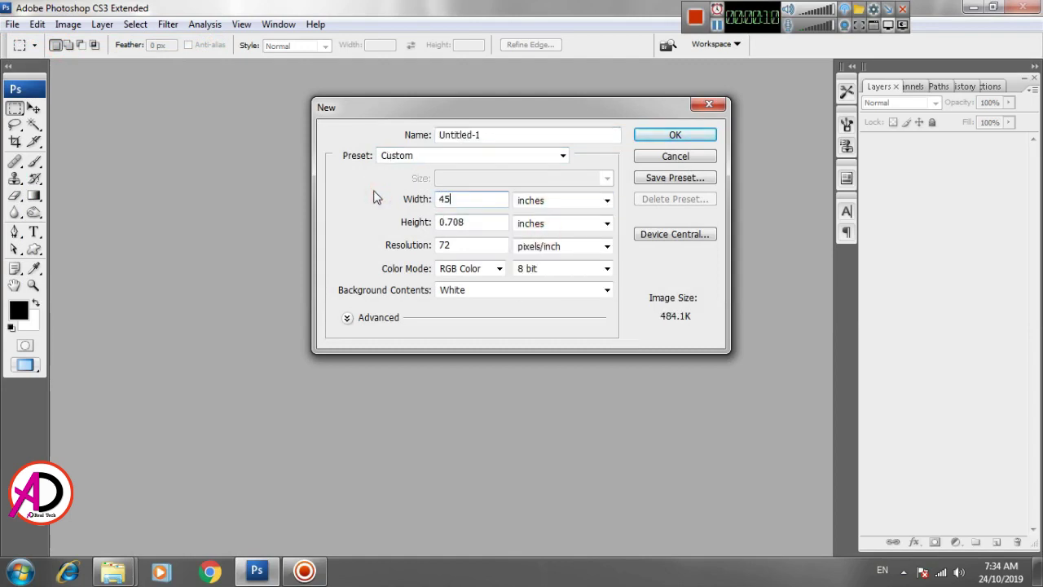
key("Tab")
key("Tab")
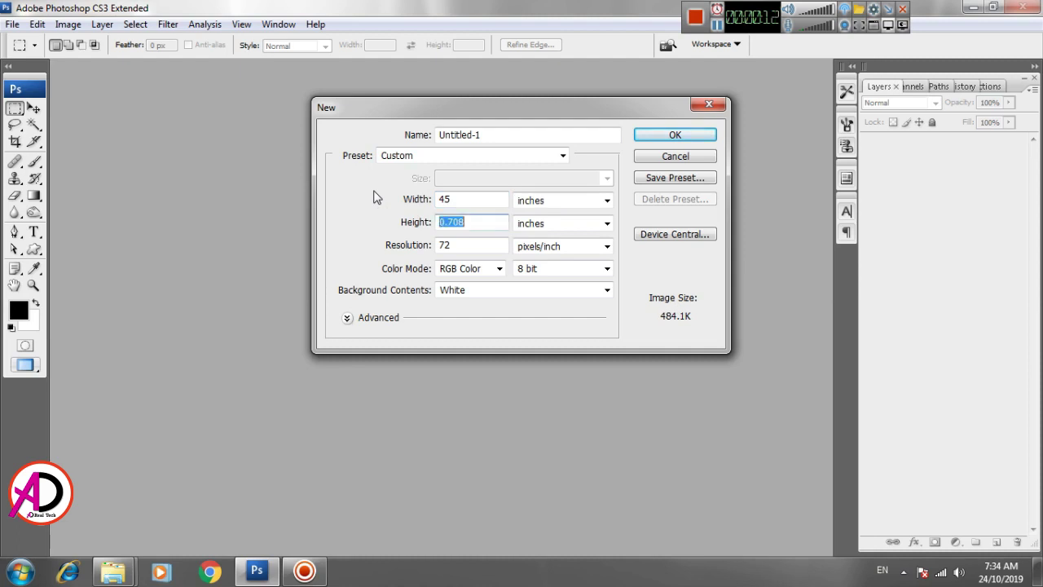
type("80")
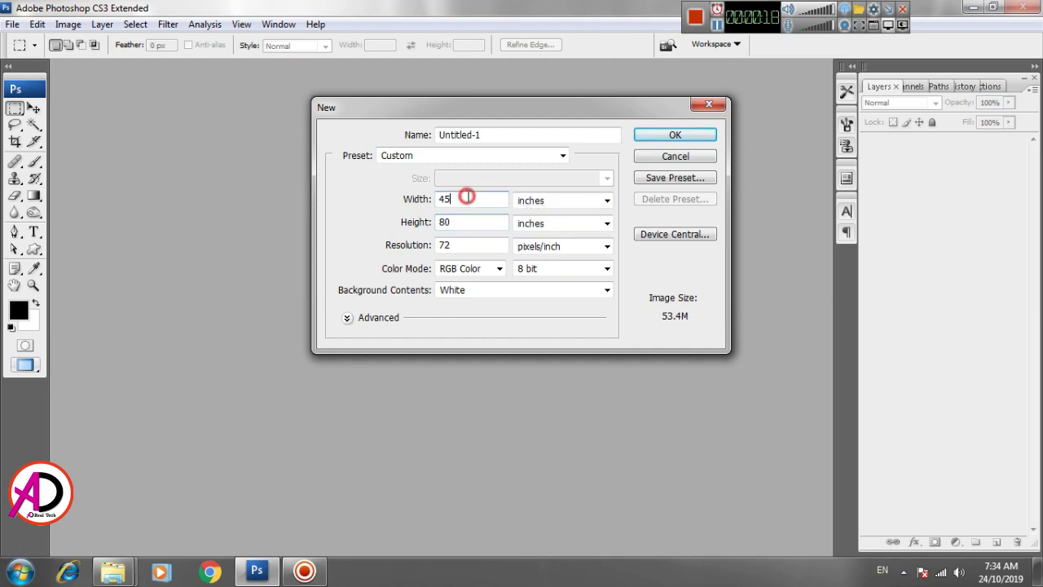
double_click(467, 196)
key("BackSpace")
type("2")
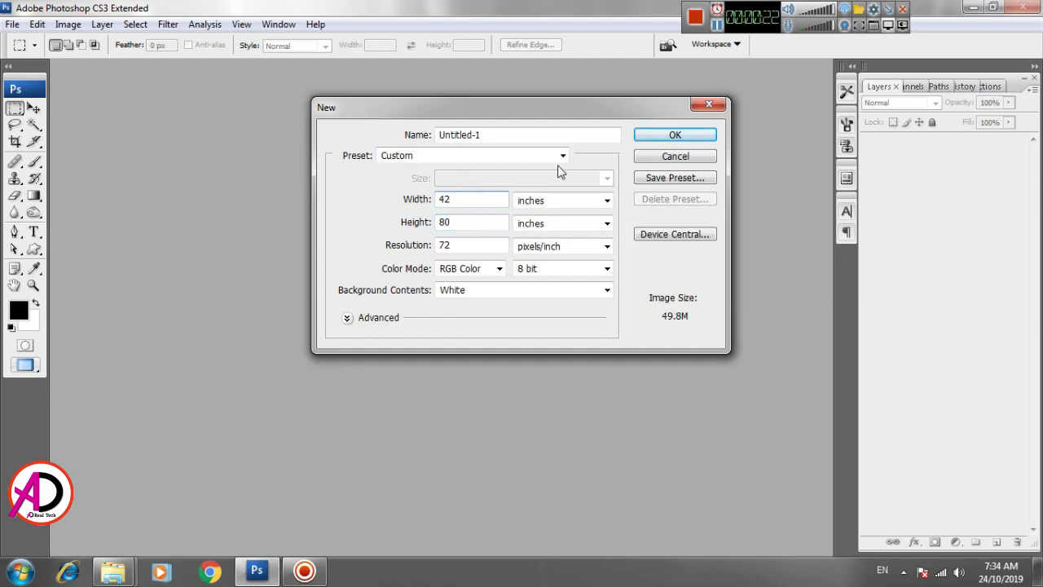
left_click_drag(473, 245, 413, 241)
type("150")
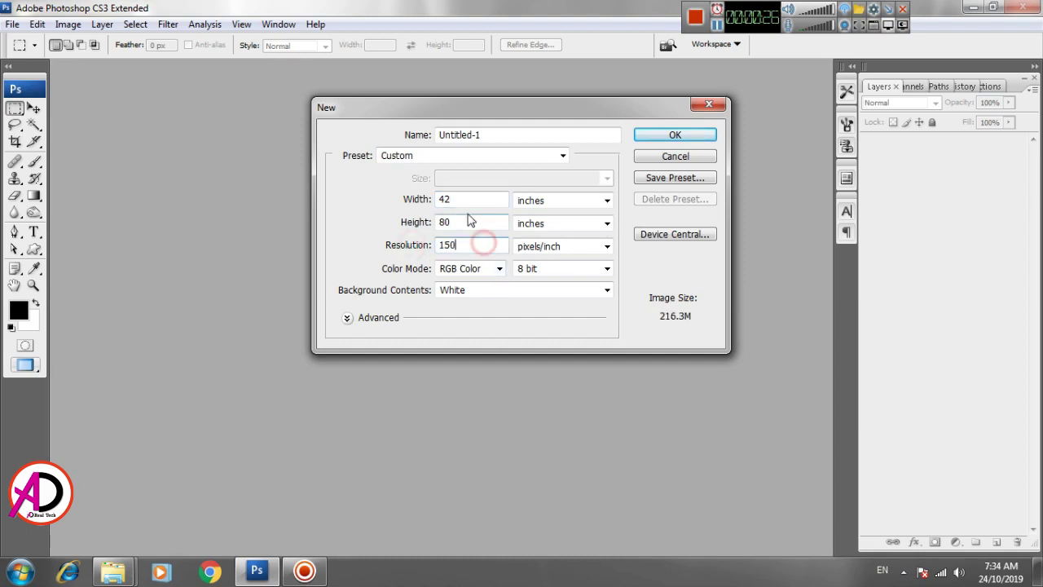
left_click(677, 136)
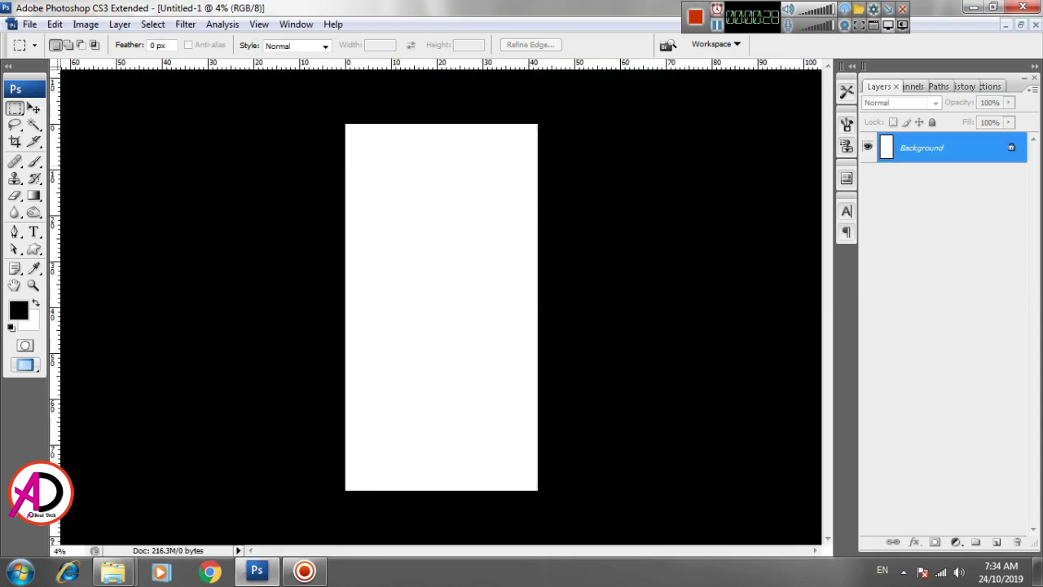
Step: Switch to the grey workspace screen mode and reposition the page in view
key("f")
left_click_drag(535, 305, 461, 305)
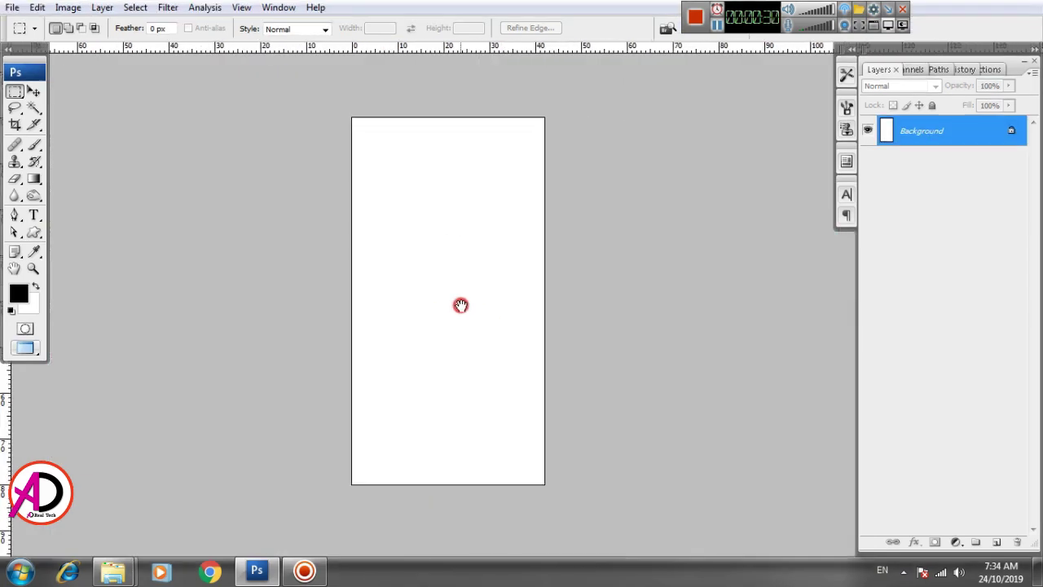
left_click_drag(548, 303, 504, 281)
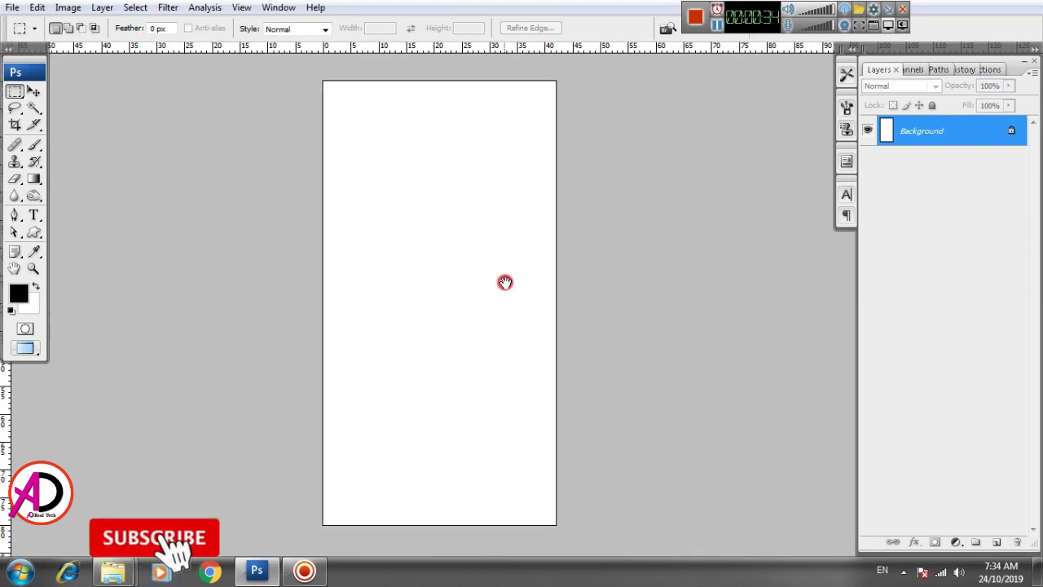
scroll(503, 281, "down", 1)
scroll(515, 289, "down", 1)
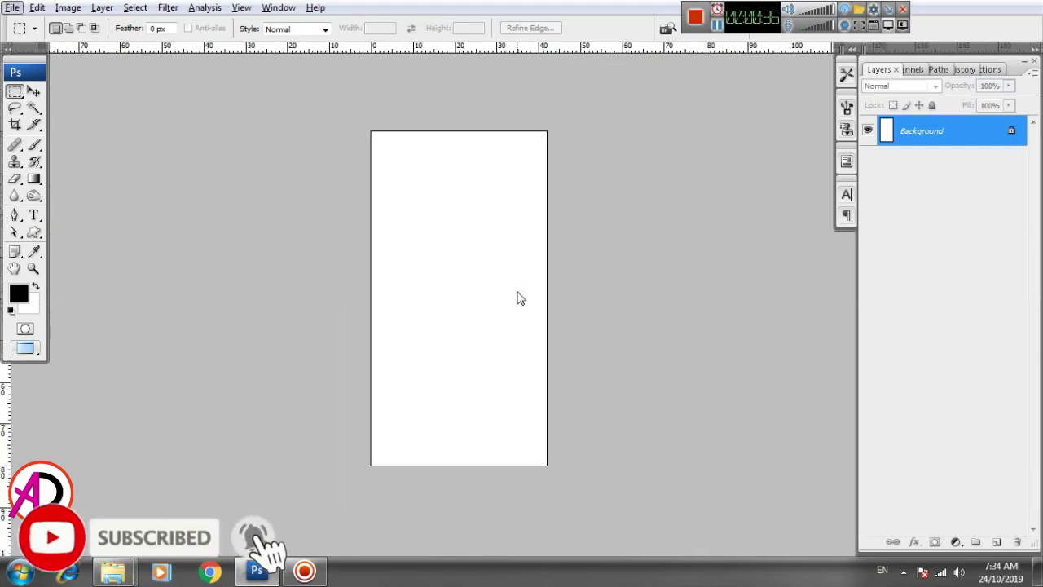
Step: Set the document width to 45 inches in Image Size (6750 × 12000 px)
left_click(59, 9)
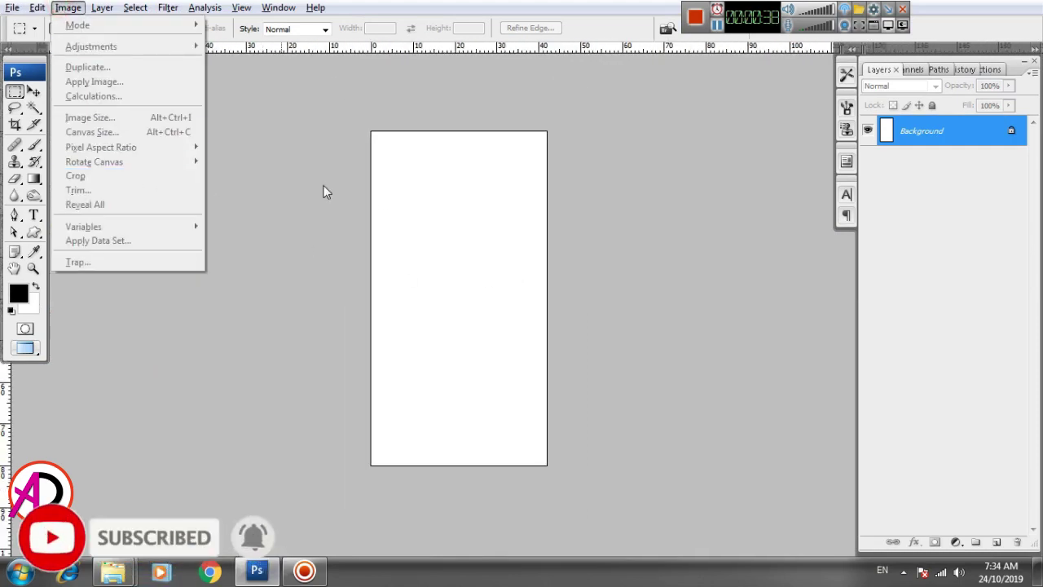
left_click(405, 197)
left_click(67, 8)
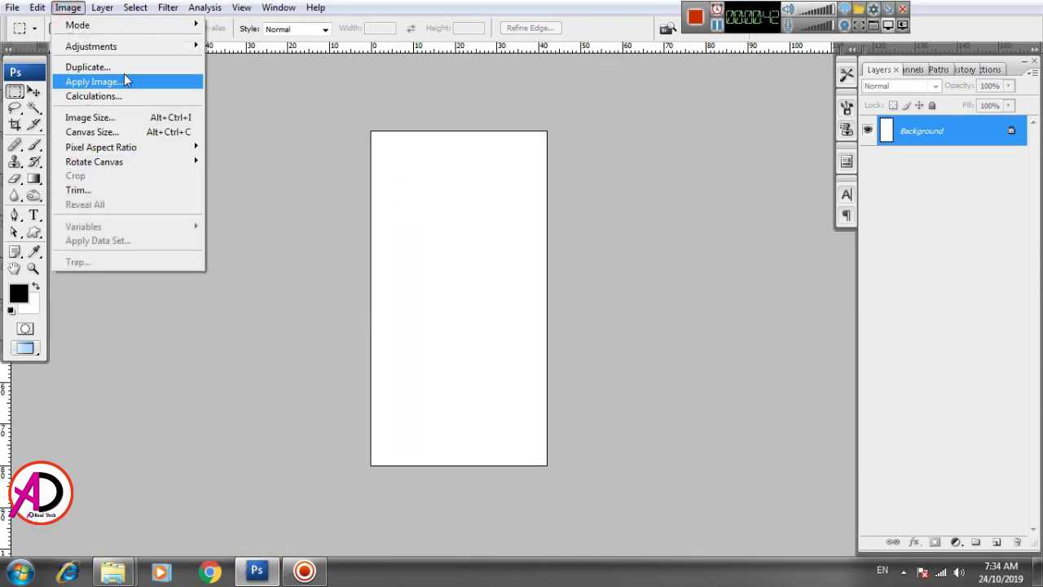
left_click(121, 119)
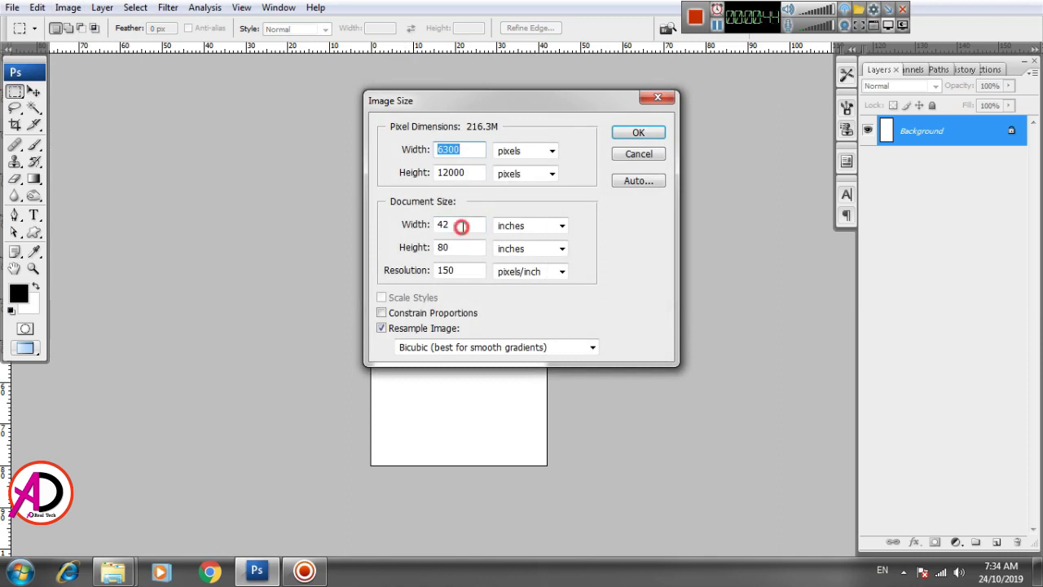
left_click_drag(461, 227, 412, 222)
type("45")
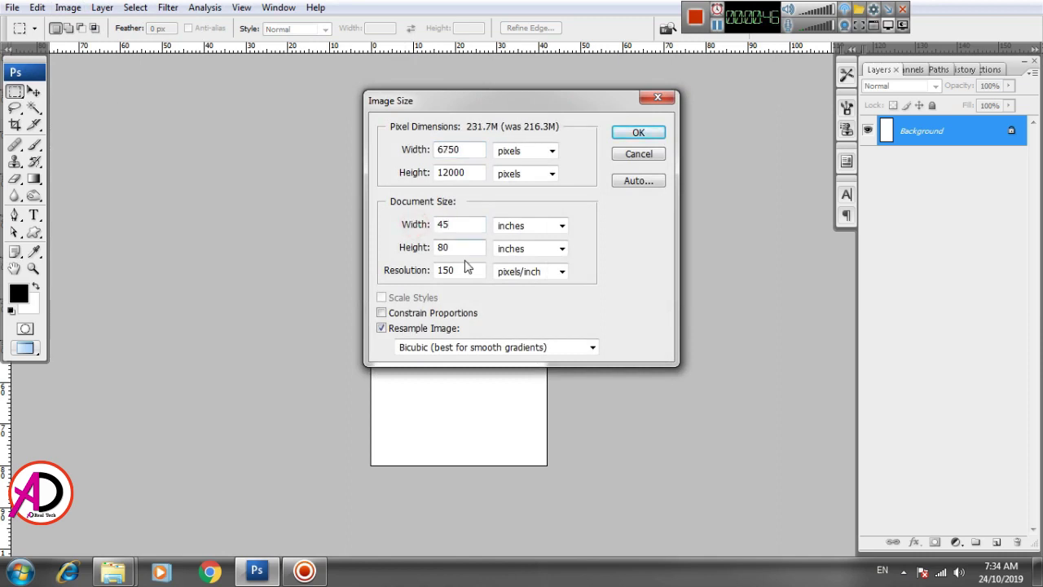
left_click(642, 131)
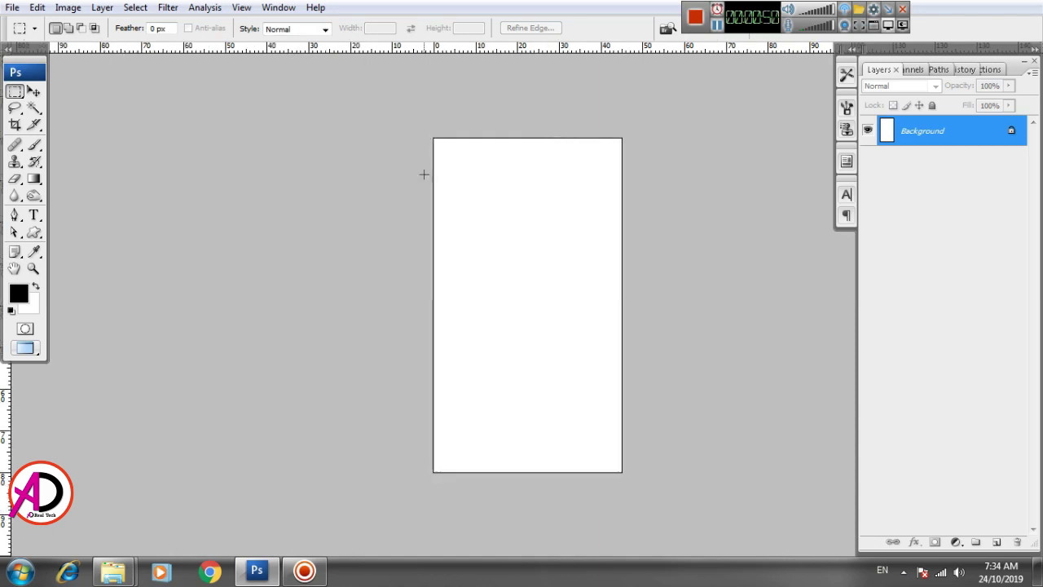
Step: Draw a black rectangle across the page's top strip and select its Shape 1 layer
left_click(478, 282, "ctrl")
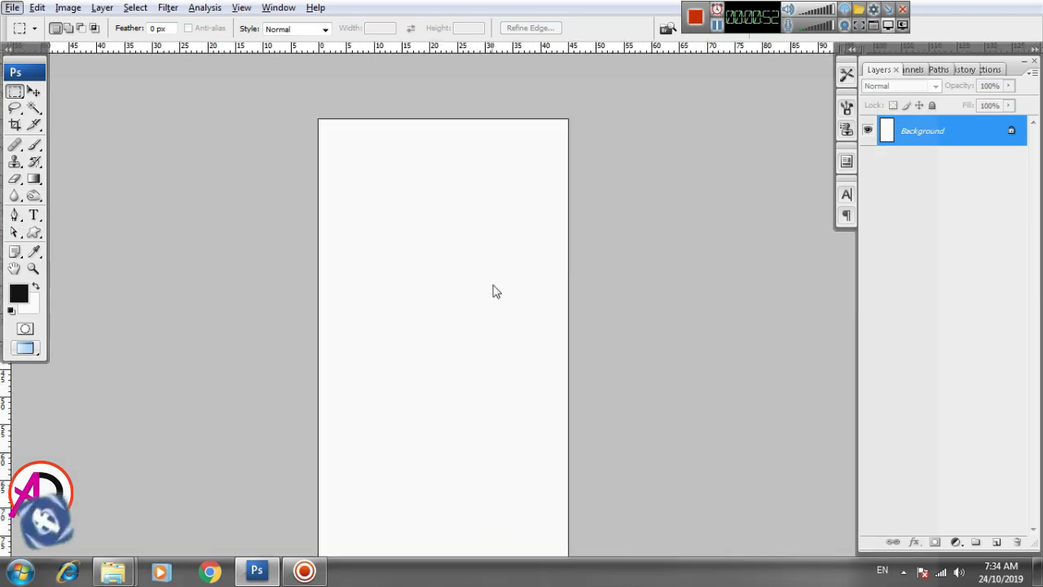
mouse_move(493, 291)
left_mouse_down()
mouse_move(563, 260)
mouse_move(554, 280)
mouse_move(492, 289)
left_mouse_up()
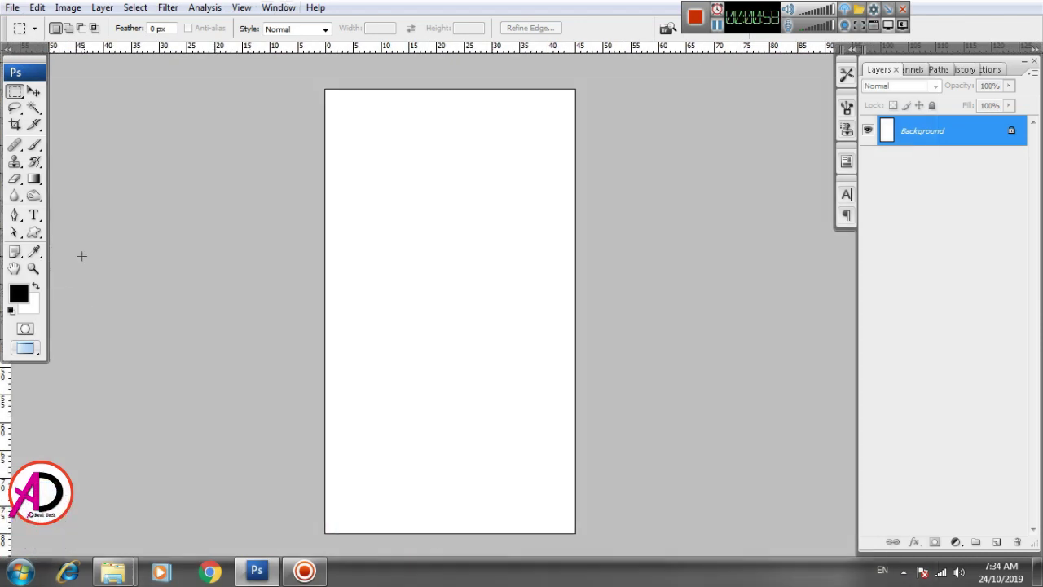
left_click(34, 235)
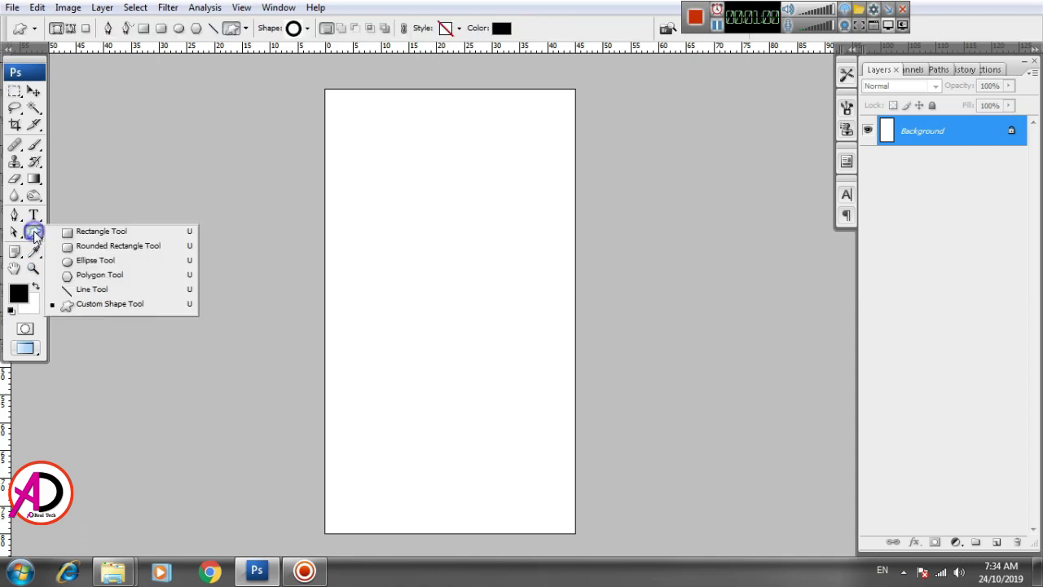
left_click(94, 231)
left_click_drag(420, 259, 418, 265)
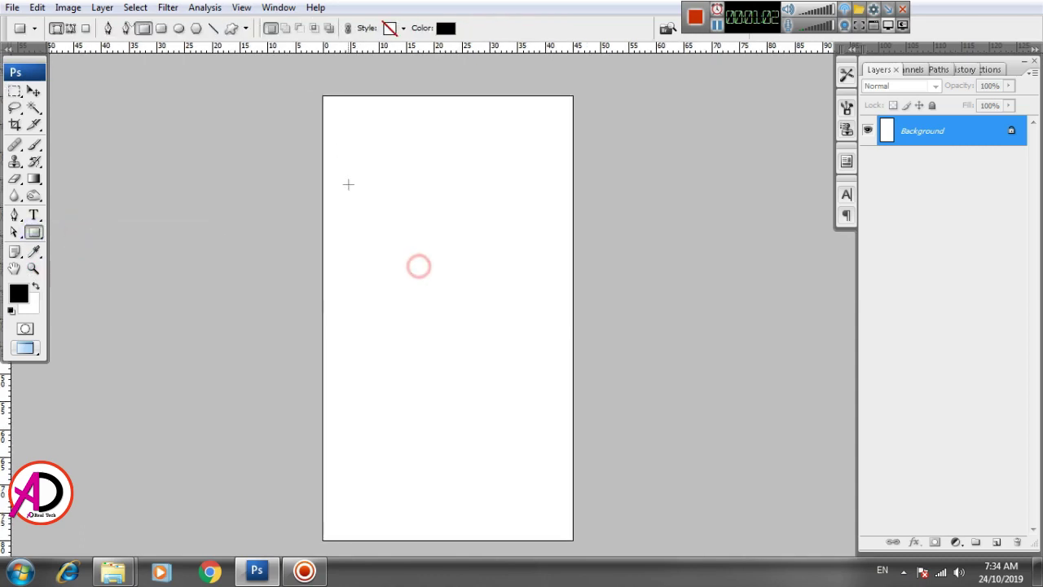
left_click_drag(323, 96, 572, 144)
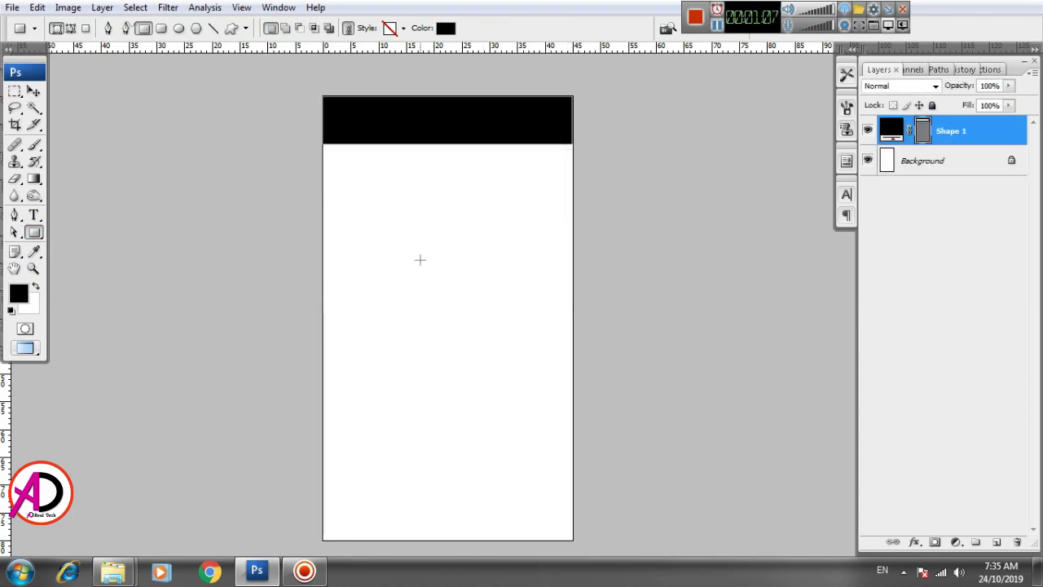
left_click(34, 91)
left_click(400, 147)
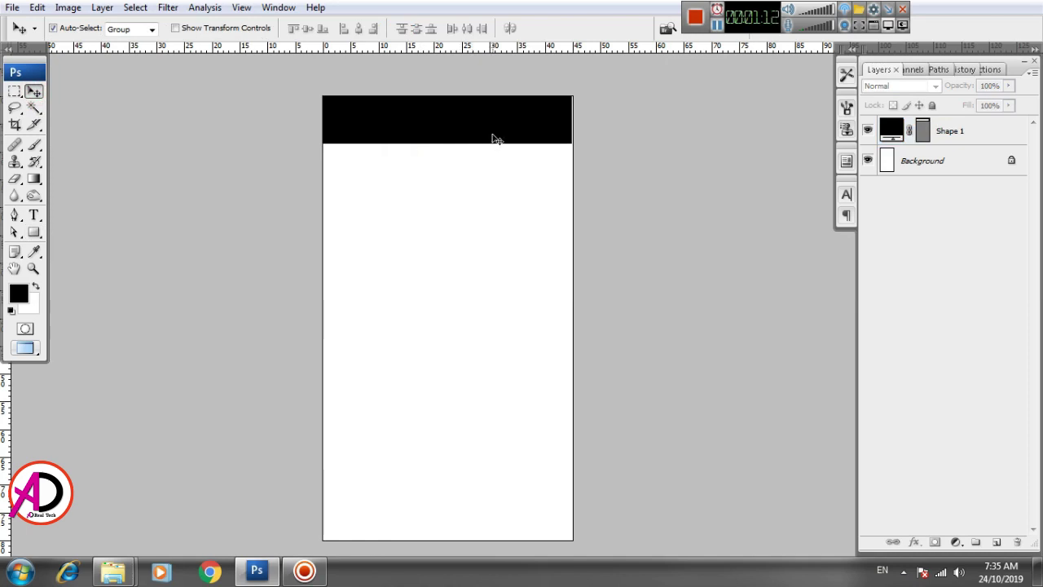
left_click(520, 124)
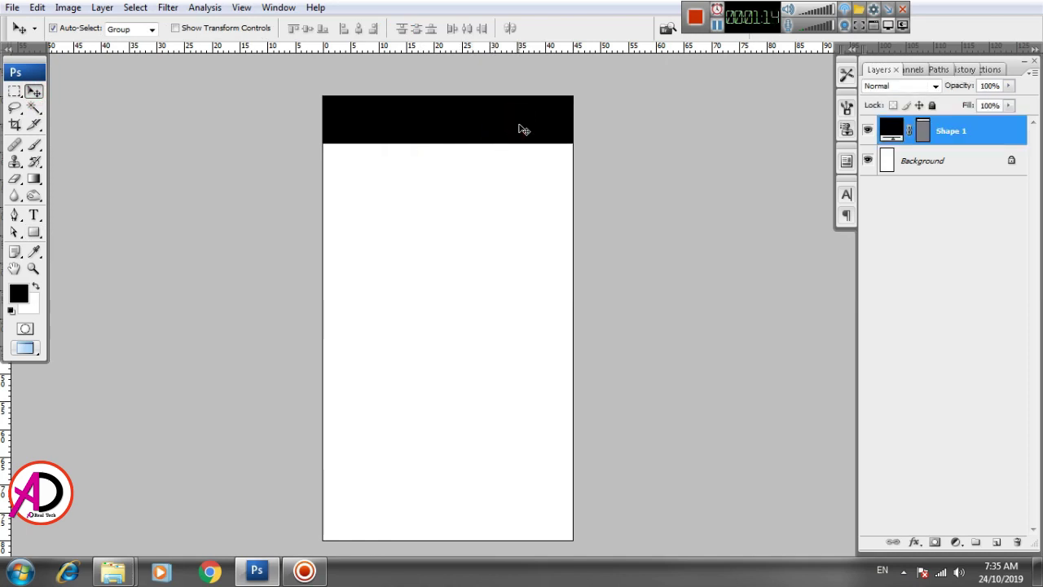
key("ctrl+plus")
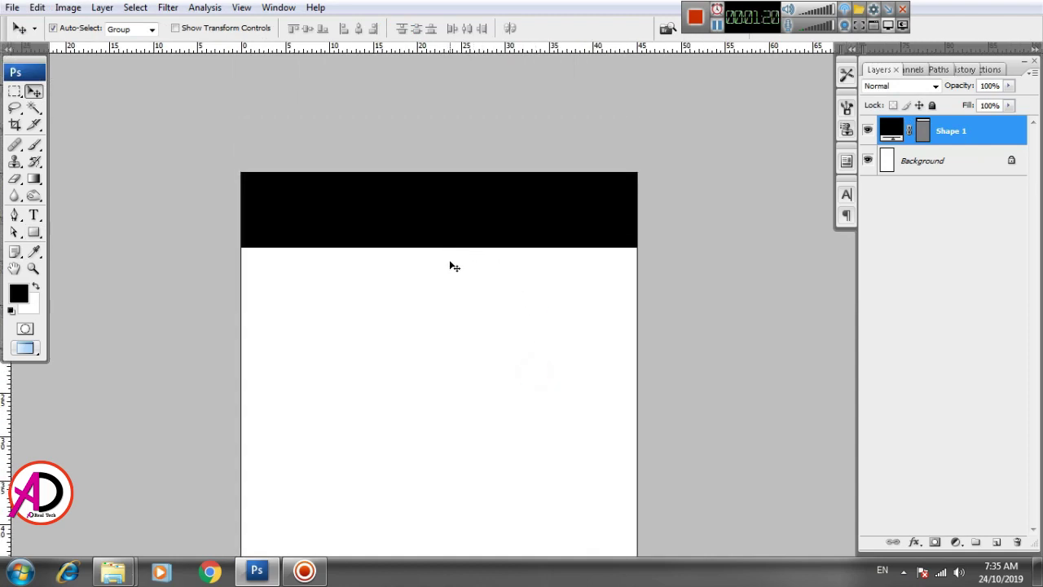
Step: Delete the black shape's bottom-right anchor point so that corner sweeps into a curve
left_click(12, 233)
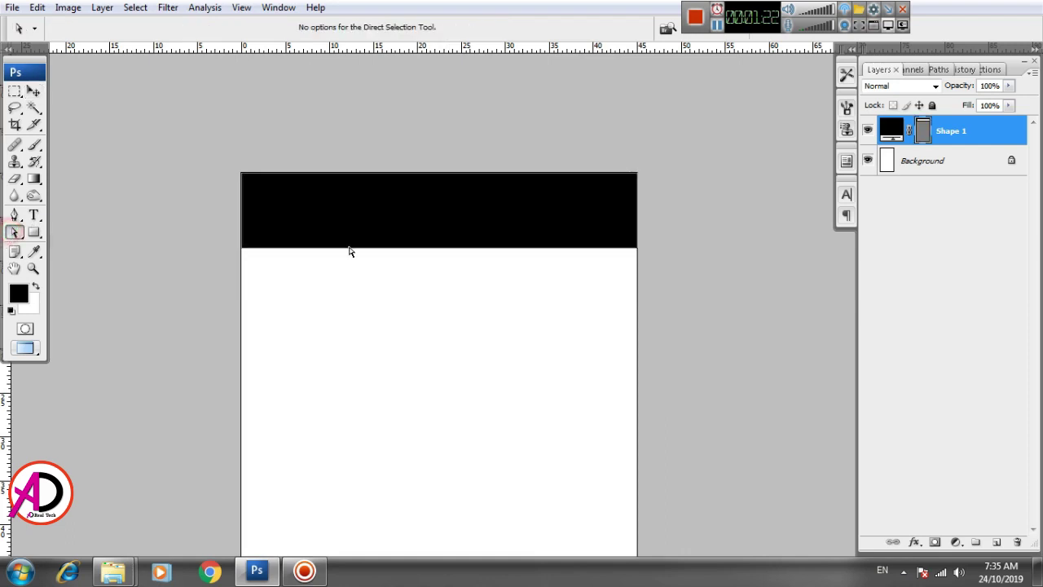
right_click(446, 253)
left_click(481, 258)
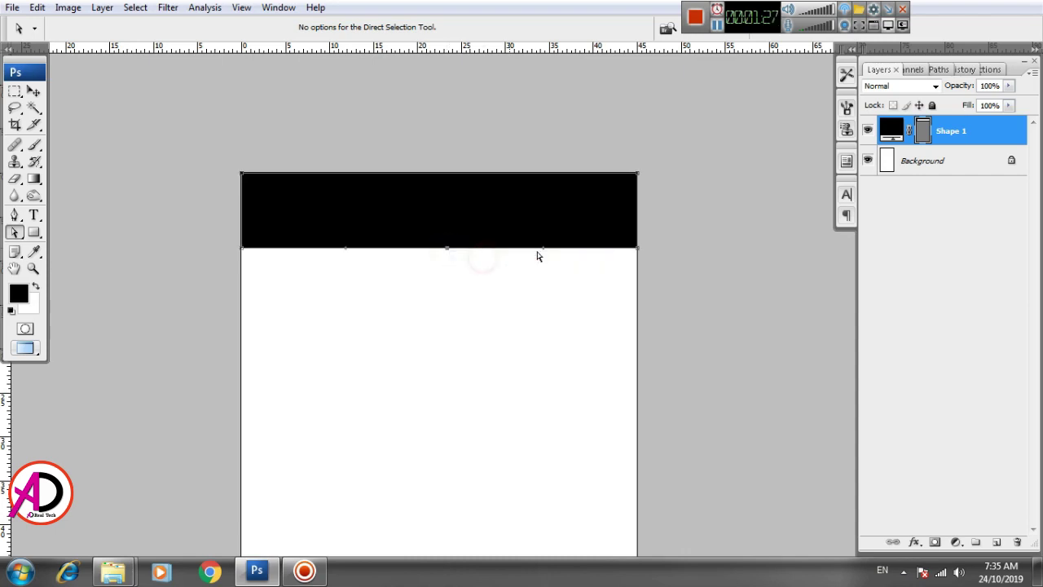
right_click(638, 217)
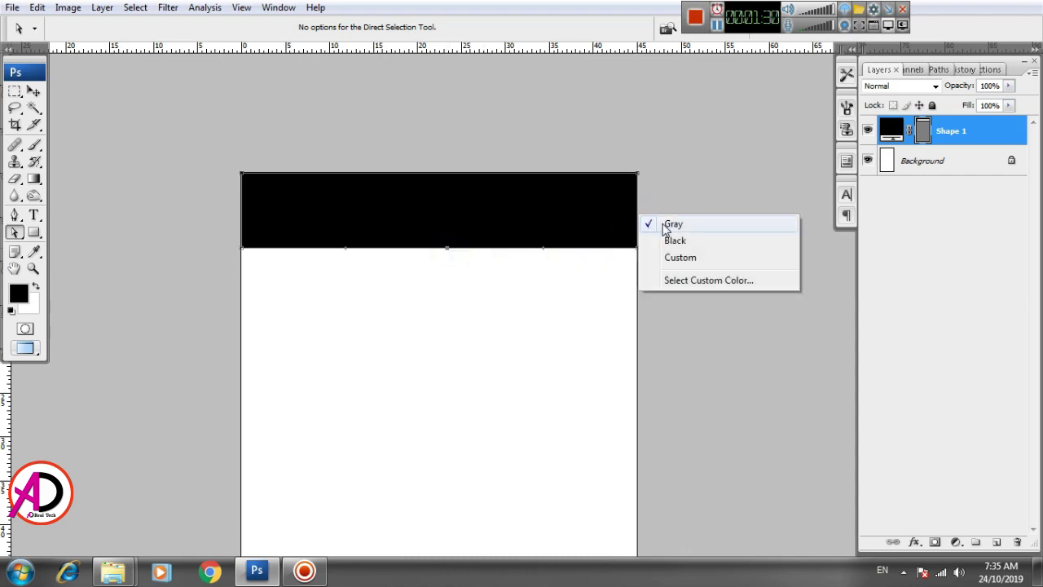
left_click(621, 286)
right_click(638, 226)
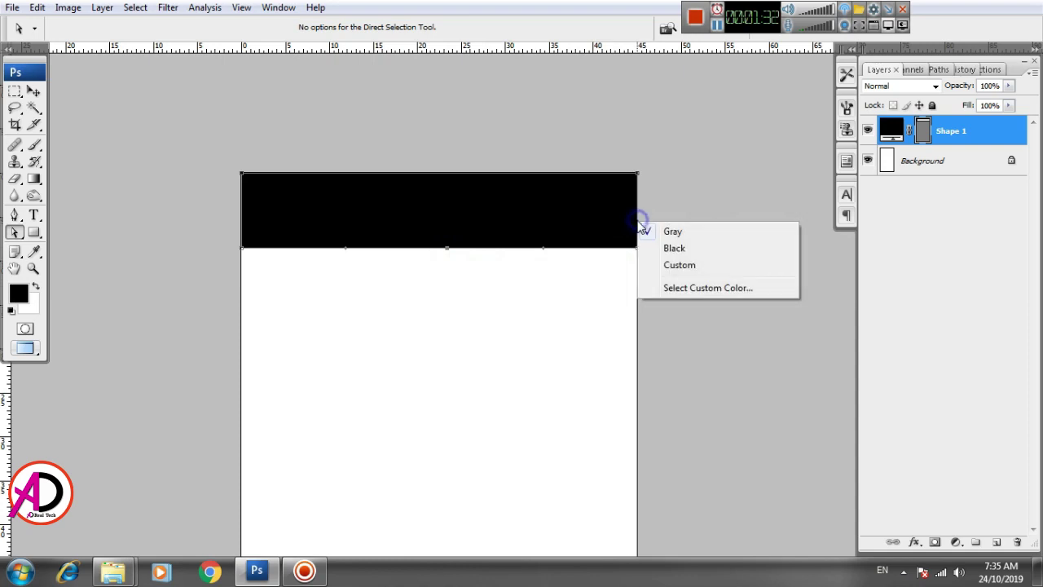
left_click(585, 292)
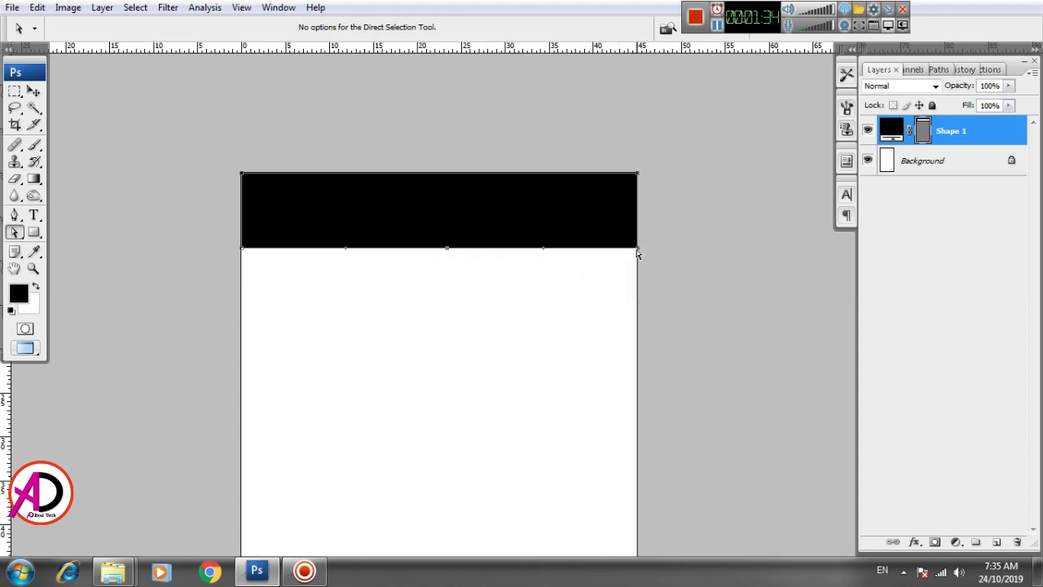
right_click(639, 251)
left_click(670, 262)
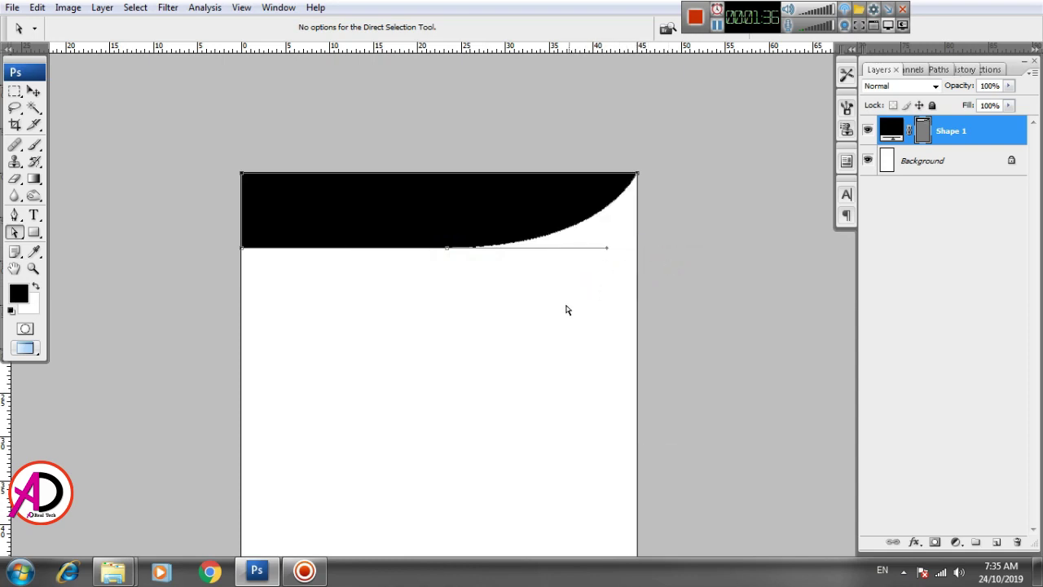
Step: Deselect the edited path and return to the Move tool
left_click(537, 301)
left_click(458, 274)
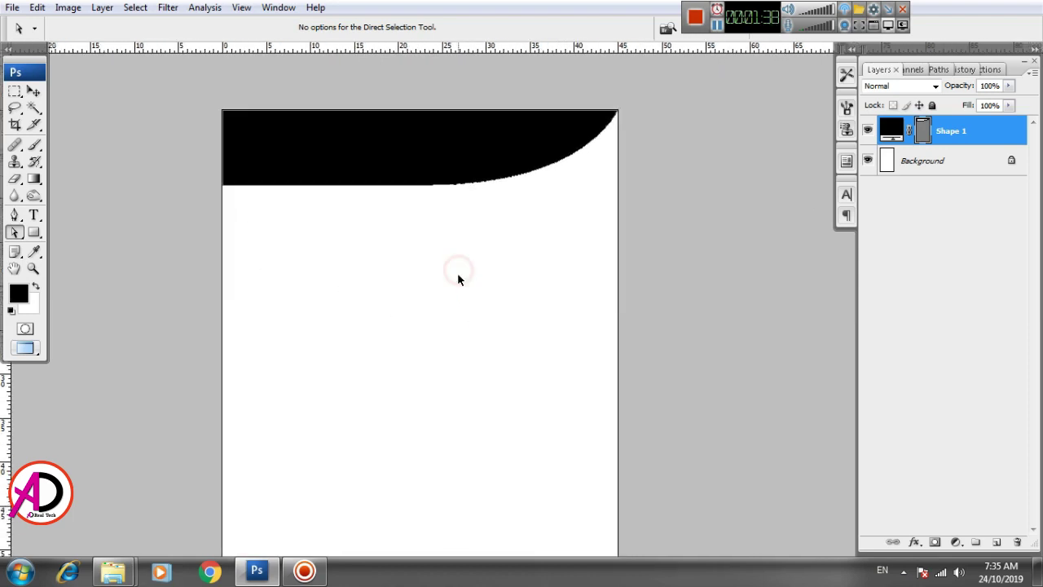
left_click(473, 298)
left_click_drag(473, 298, 505, 326)
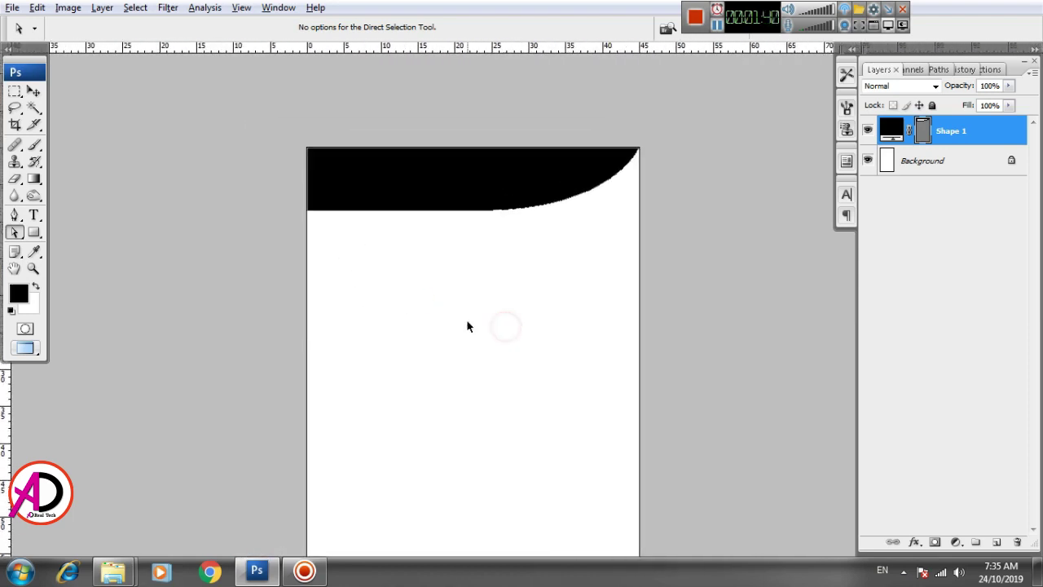
left_click(468, 326, "alt")
left_click(476, 340)
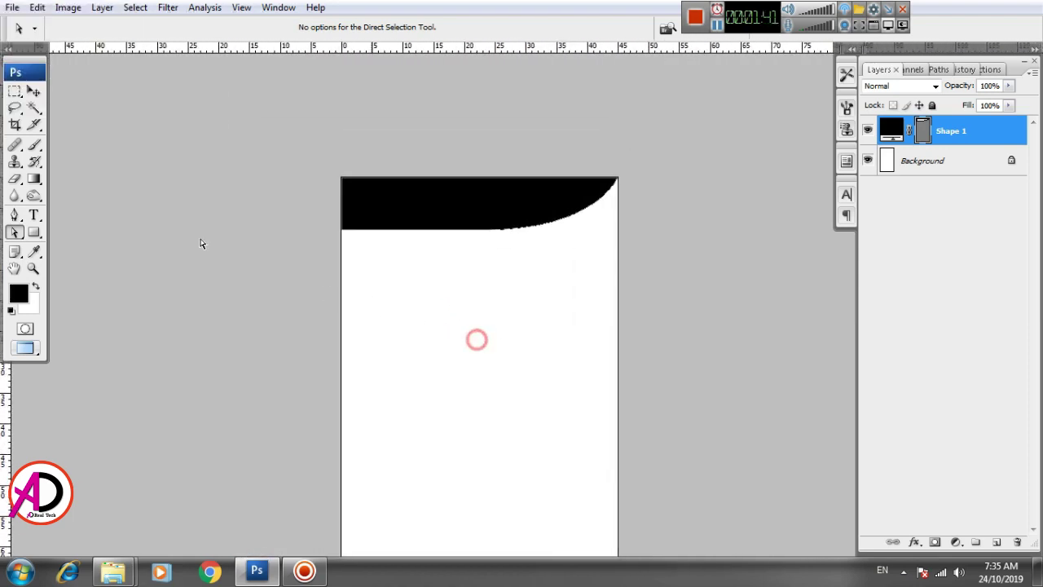
left_click(33, 93)
left_click(409, 197)
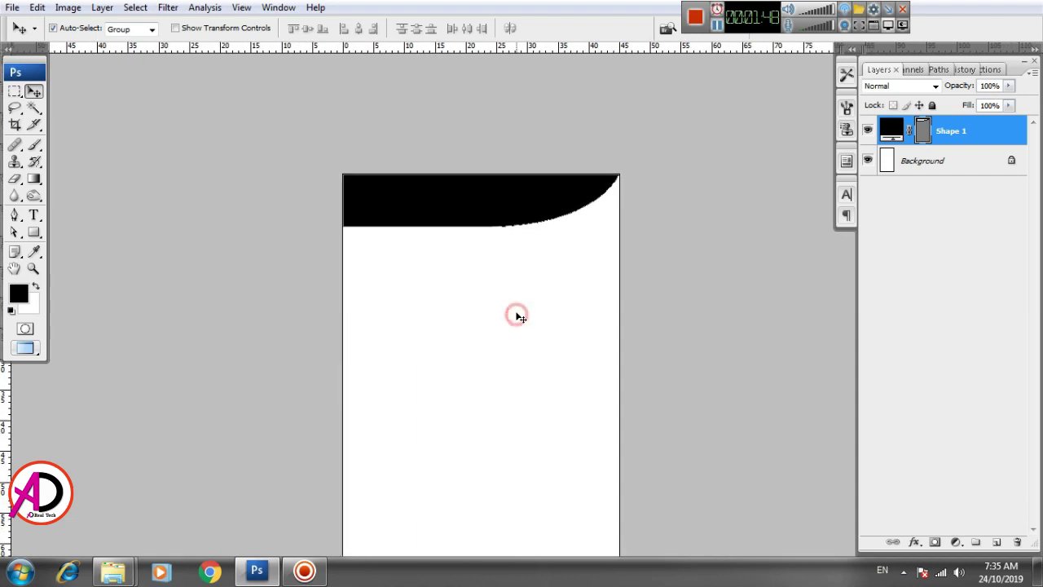
Step: Fill Shape 1 with dark red 5d0000, then zoom out to show the full page
left_click_drag(517, 315, 510, 282)
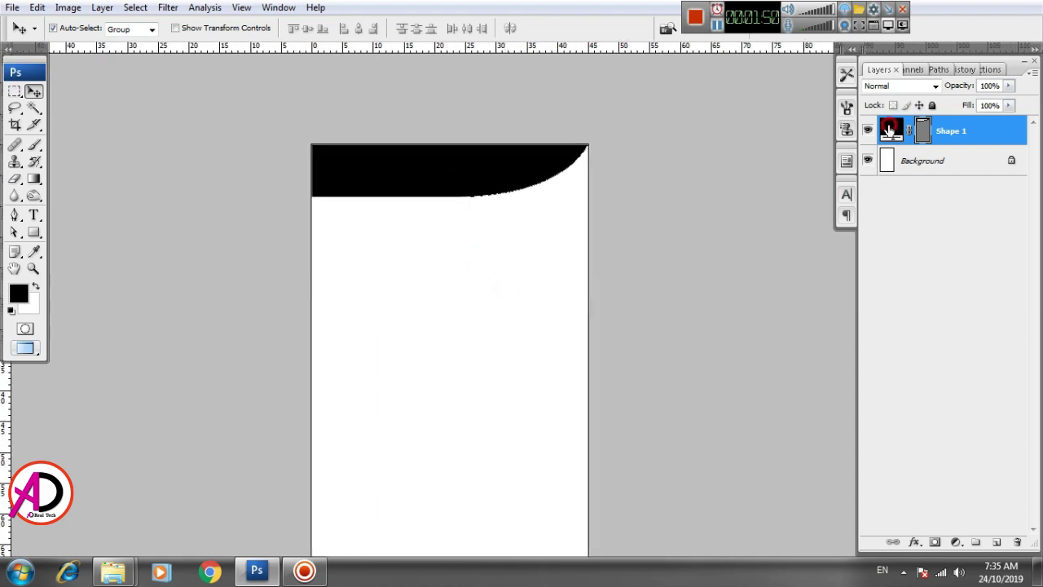
double_click(890, 130)
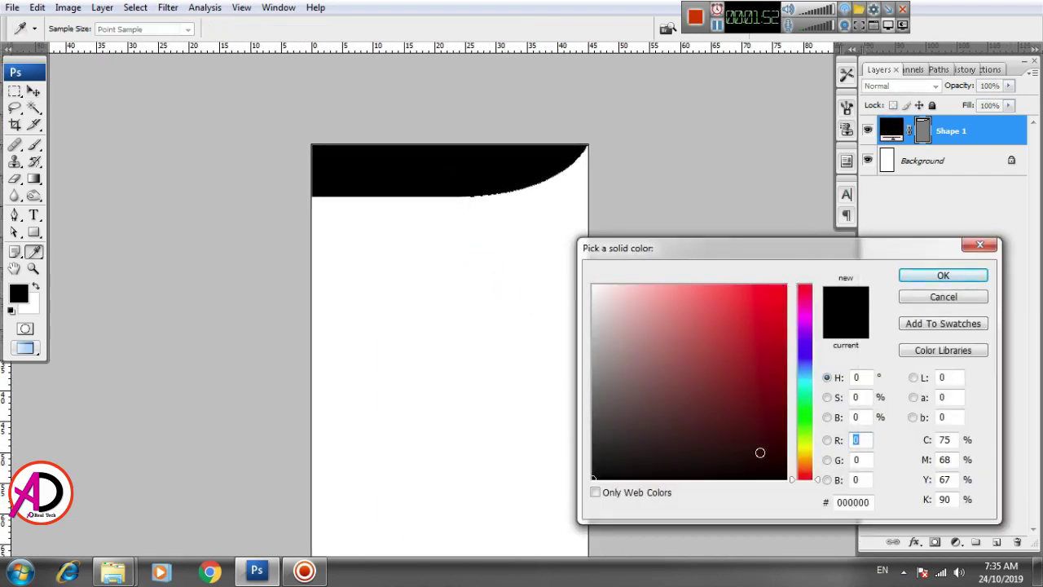
left_click_drag(775, 448, 784, 430)
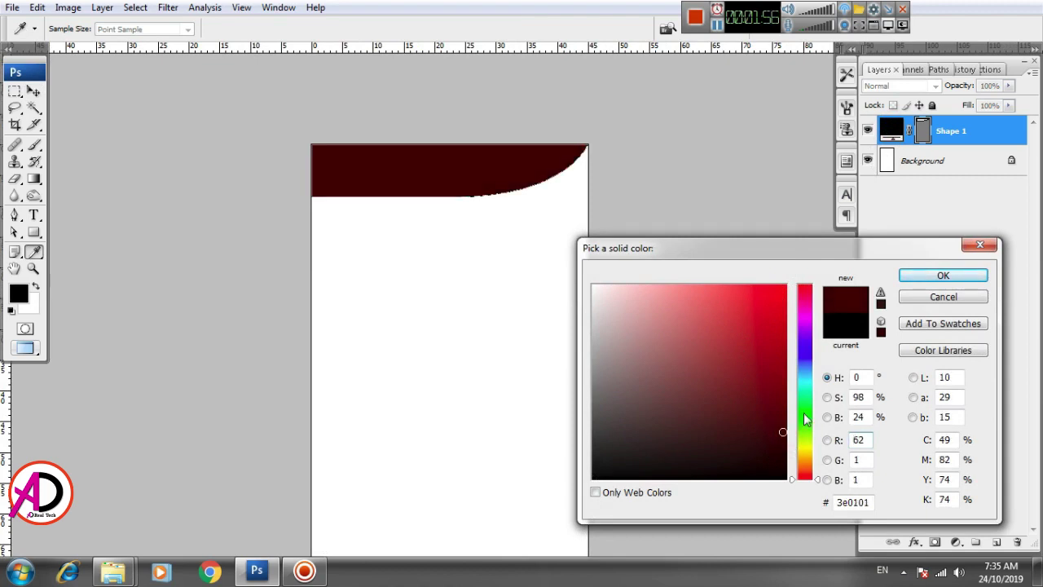
left_click_drag(784, 420, 786, 408)
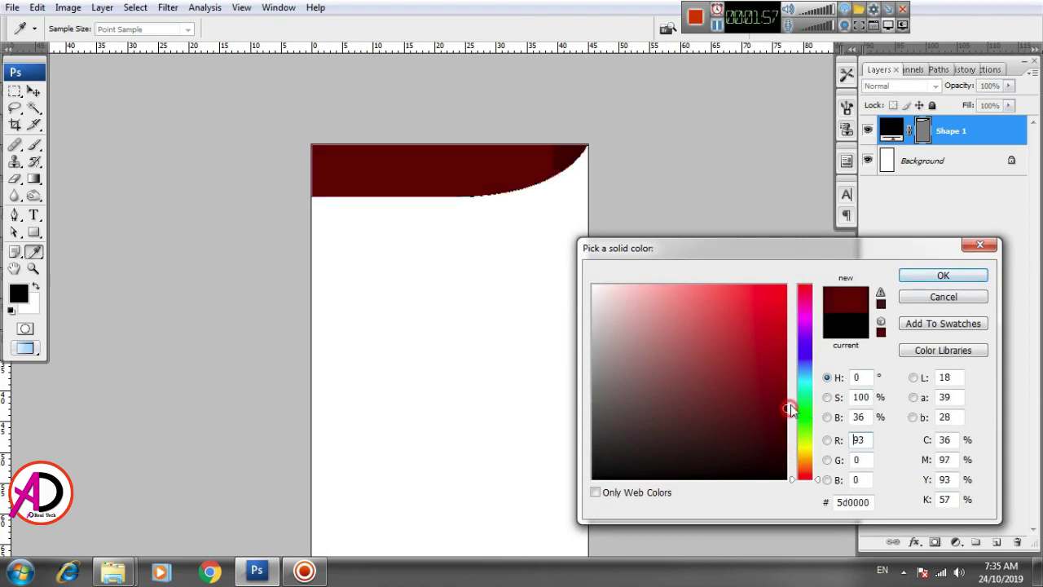
left_click(946, 277)
key("v")
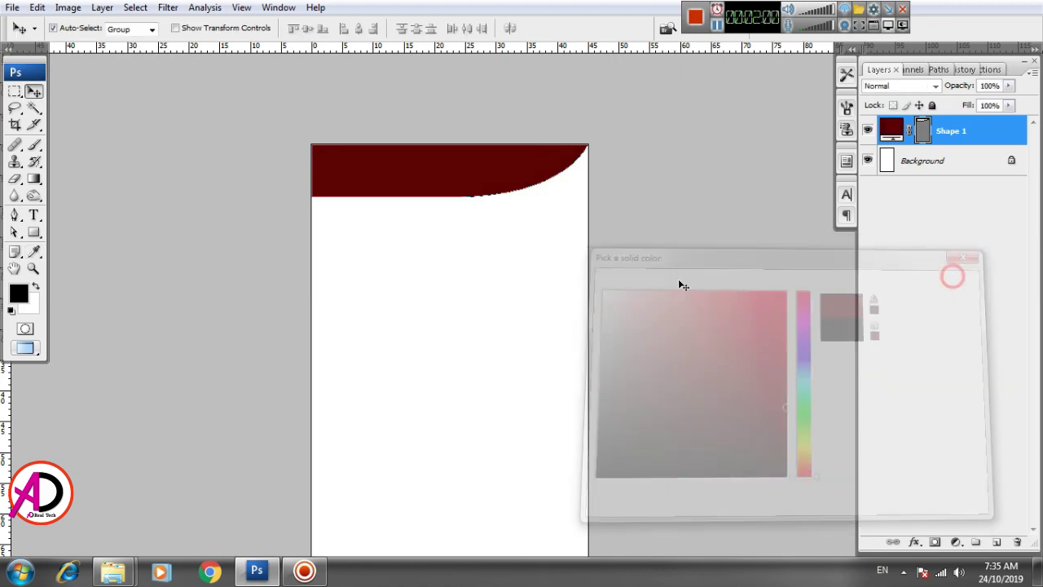
left_click(531, 285)
key("ctrl+plus")
left_click_drag(521, 291, 563, 358)
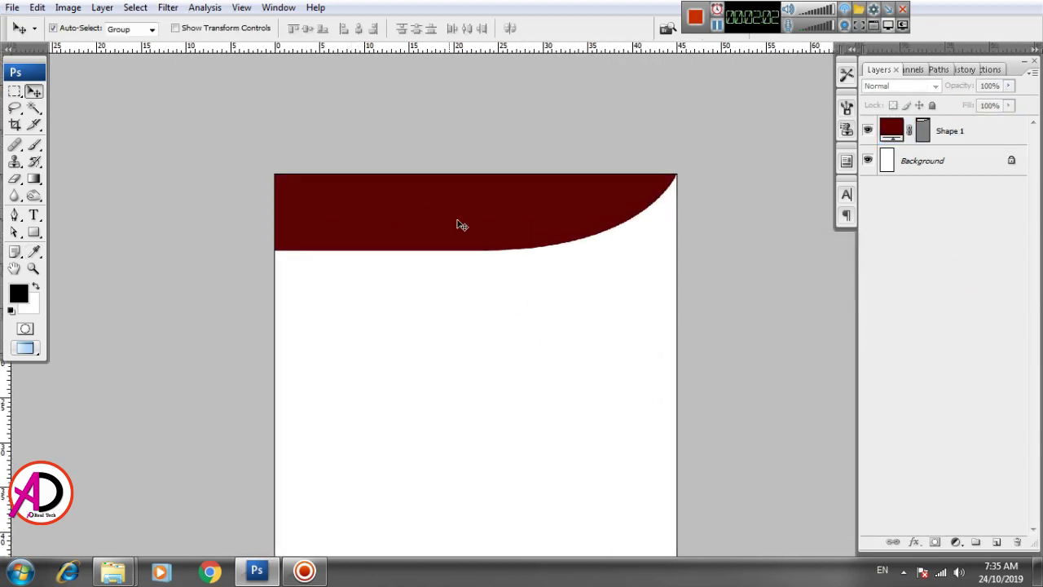
left_click_drag(537, 275, 544, 259)
key("ctrl+minus")
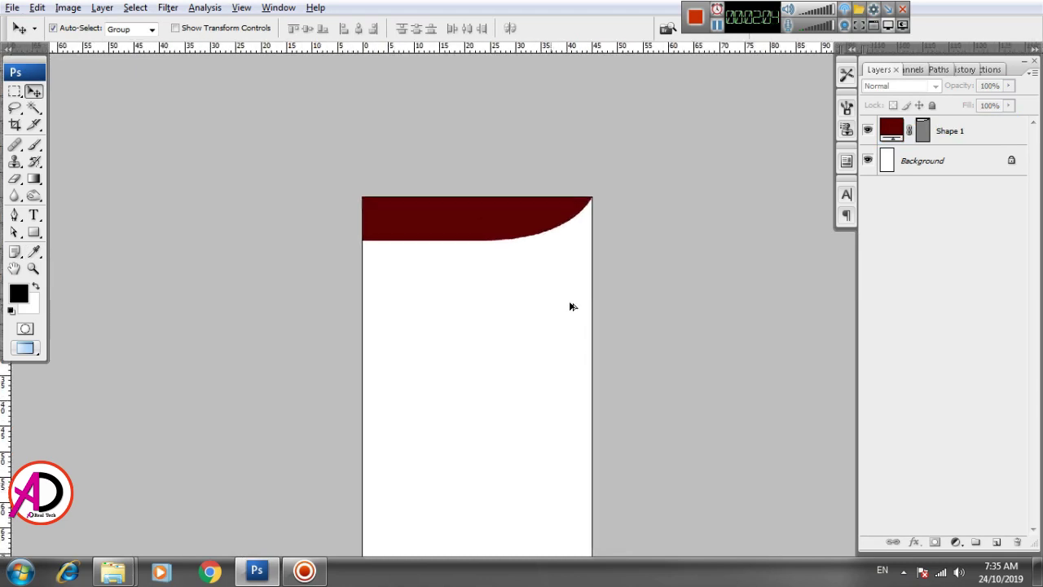
key("ctrl+minus")
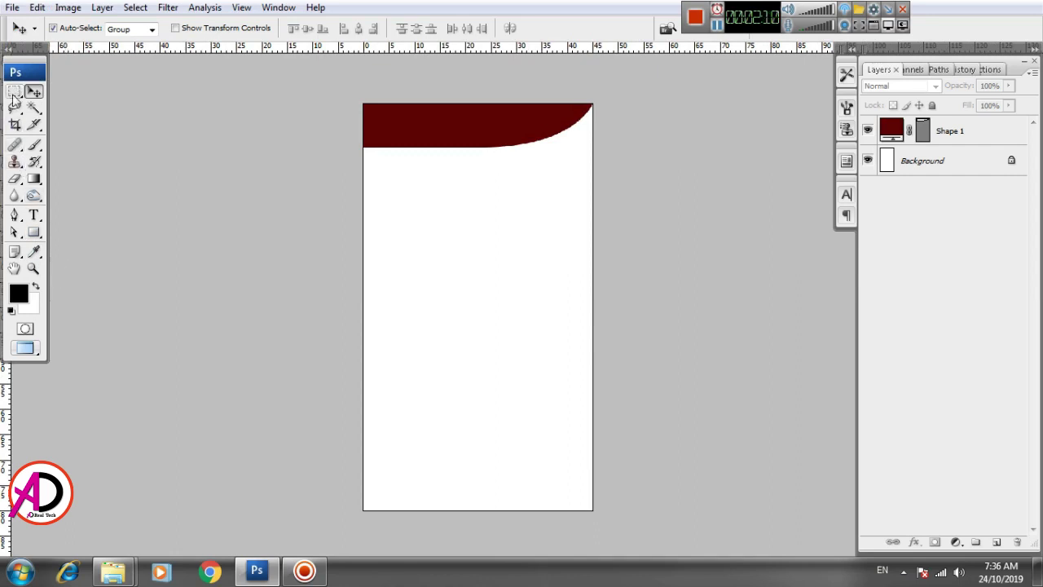
Step: Draw a Shape 2 rectangle from the page's top-left corner to mid right edge
left_click(32, 235)
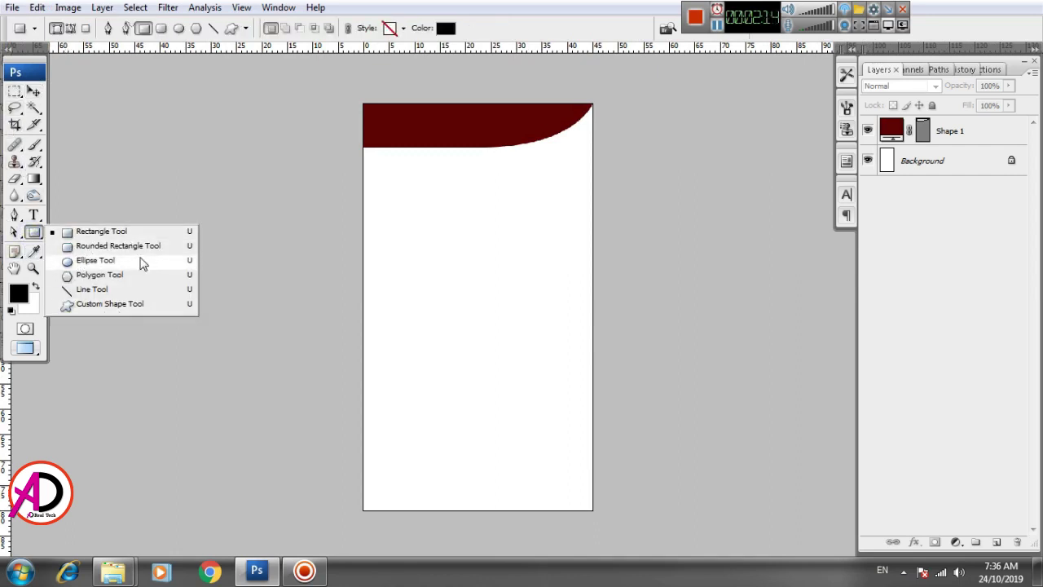
left_click(95, 234)
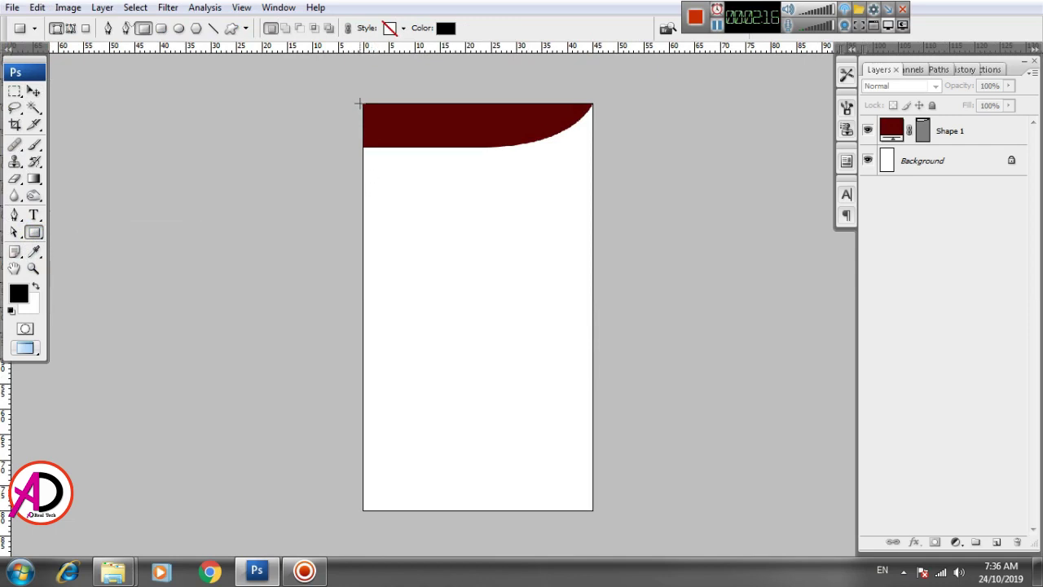
left_click_drag(360, 102, 540, 214)
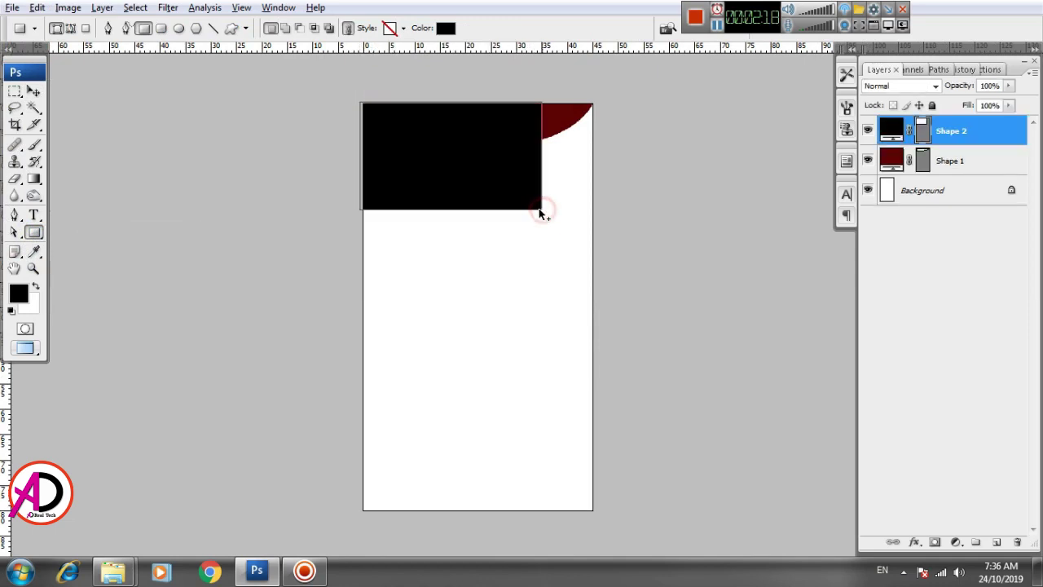
key("ctrl+z")
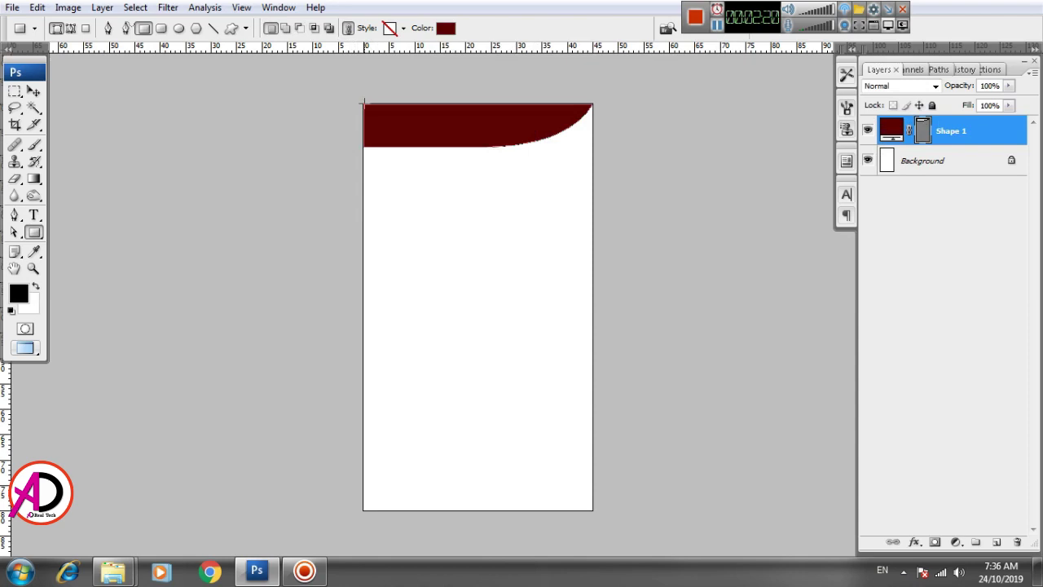
mouse_move(363, 103)
left_mouse_down()
mouse_move(582, 298)
mouse_move(592, 331)
mouse_move(593, 301)
left_mouse_up()
scroll(533, 310, "up", 1)
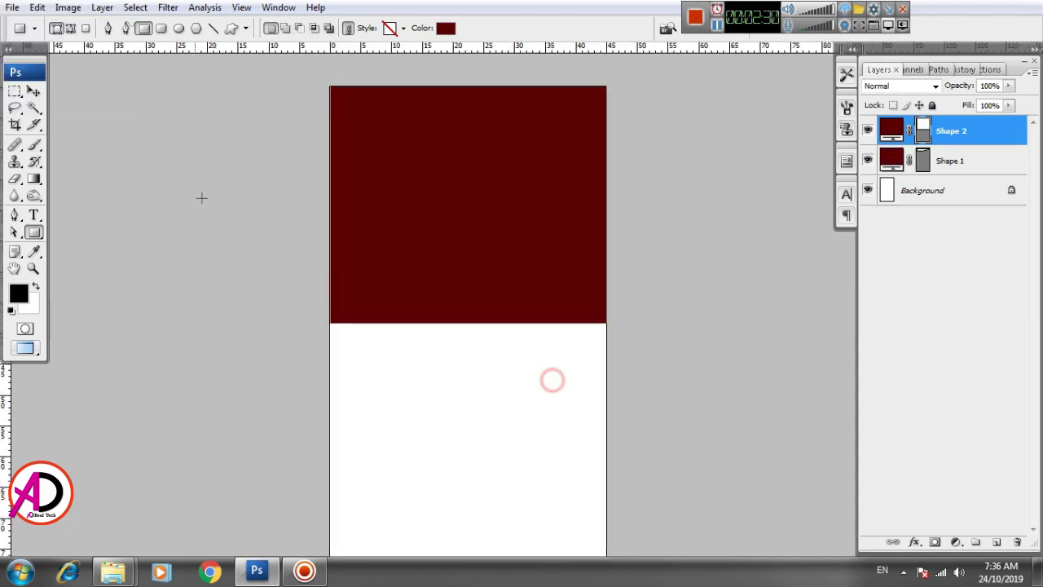
Step: Change Shape 2's fill to olive green 79860f
key("v")
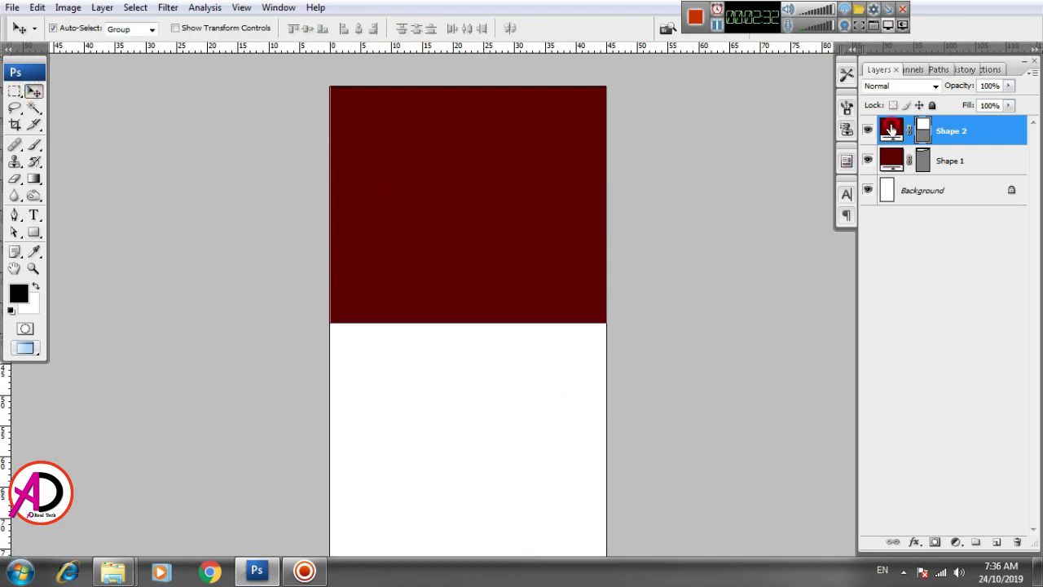
double_click(891, 128)
left_click_drag(807, 383, 811, 447)
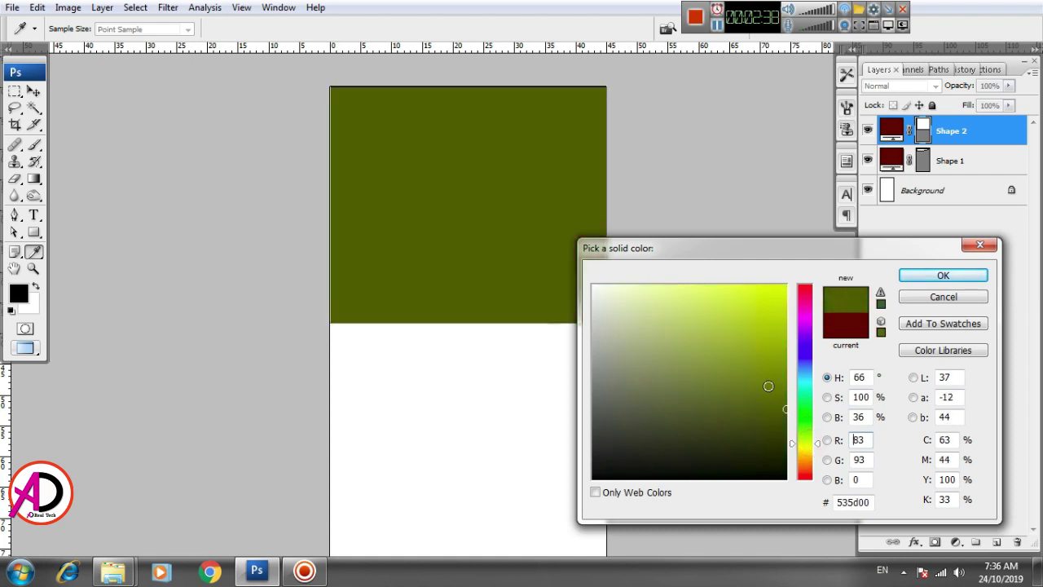
left_click_drag(768, 385, 765, 377)
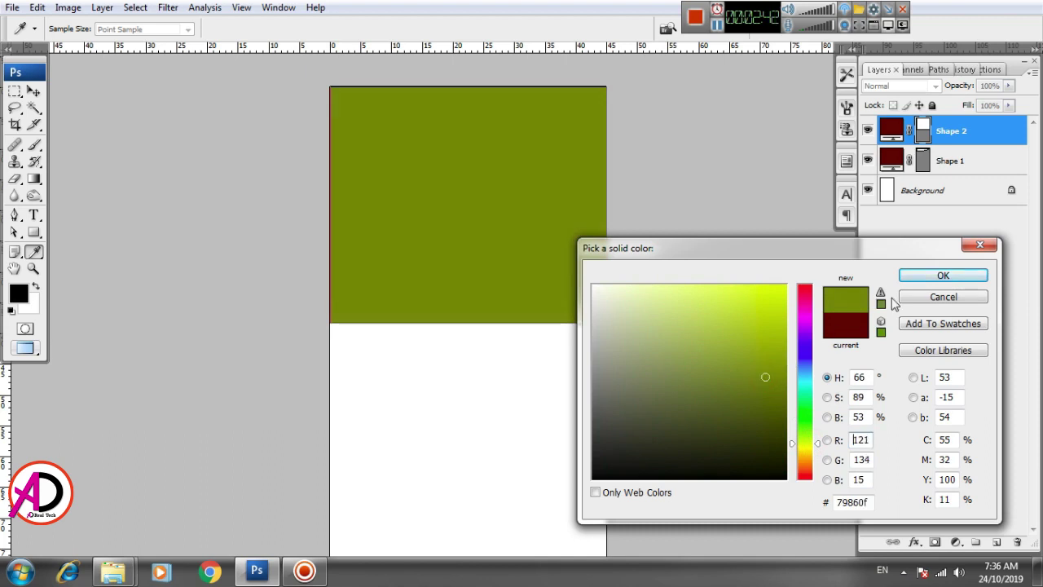
left_click(932, 274)
key("v")
Step: Move Shape 2 below Shape 1 in the layer stack so the red band shows on top
left_click(559, 308)
left_click(531, 380)
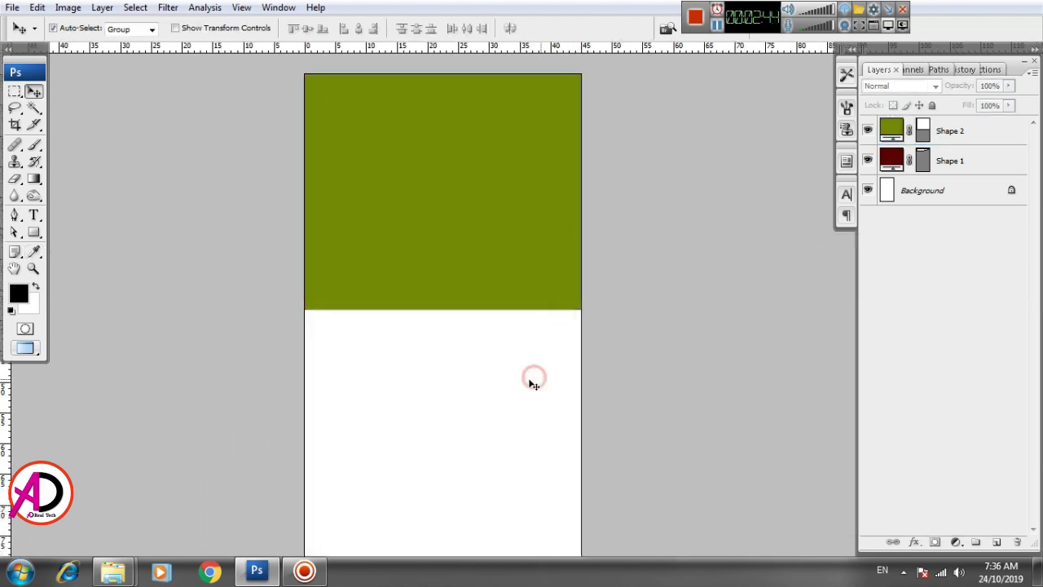
left_click(423, 241)
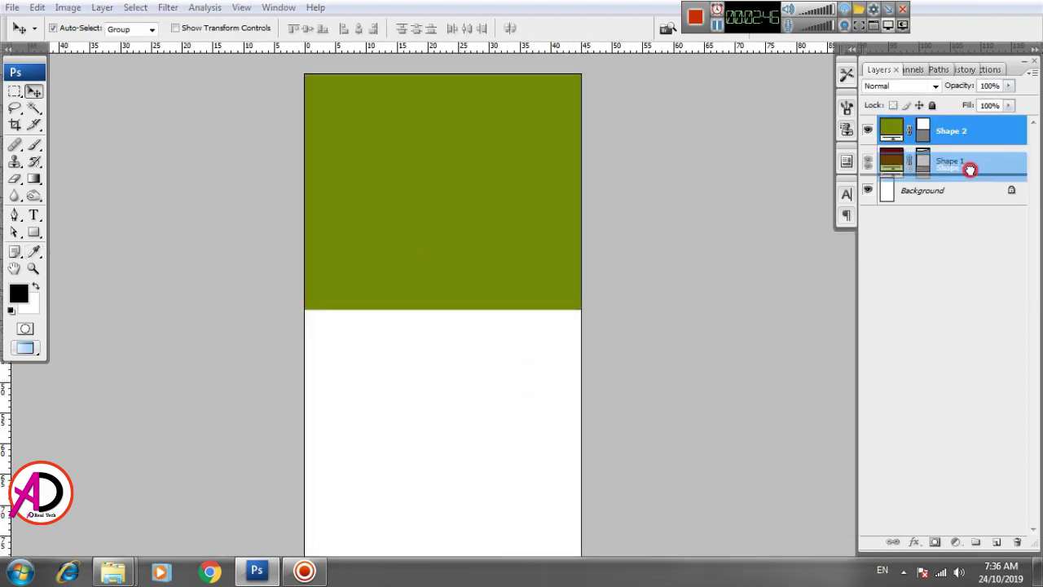
left_click_drag(970, 132, 969, 170)
key("ctrl+minus")
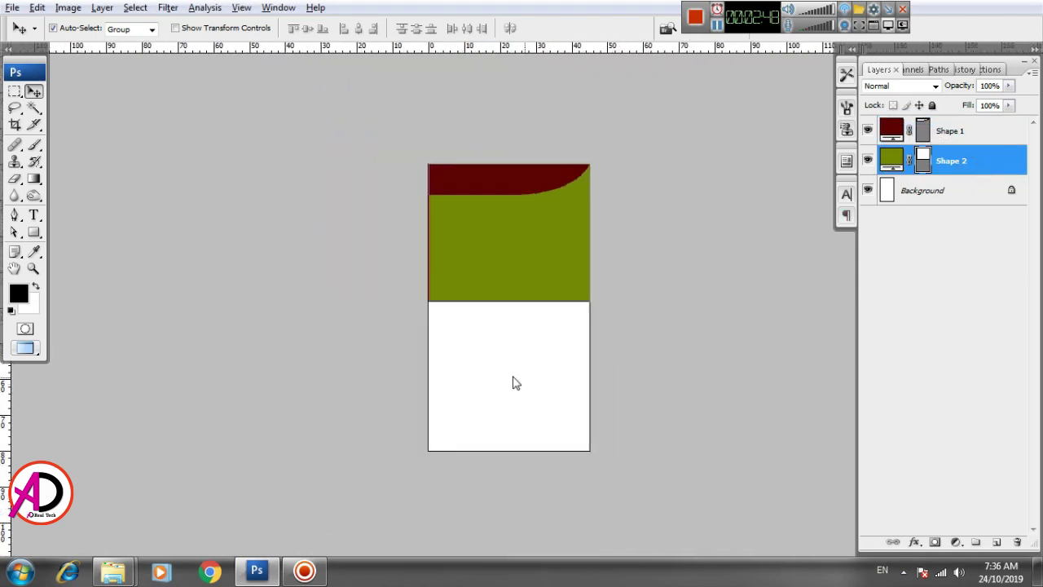
scroll(514, 382, "up", 1)
key("ctrl+plus")
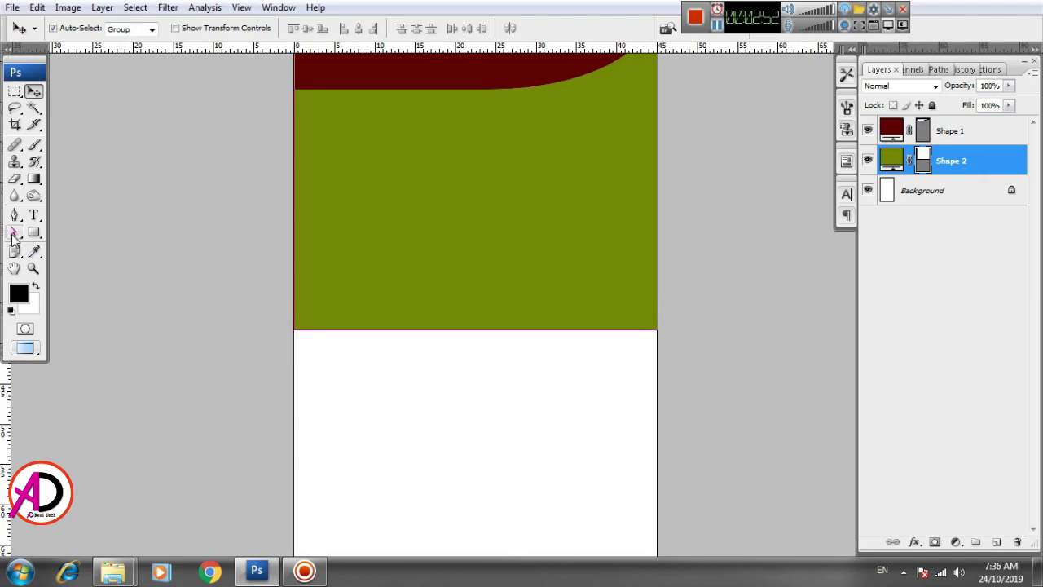
Step: Curve the olive shape's lower-left corner by adding edge points and deleting the corner point
left_click(13, 234)
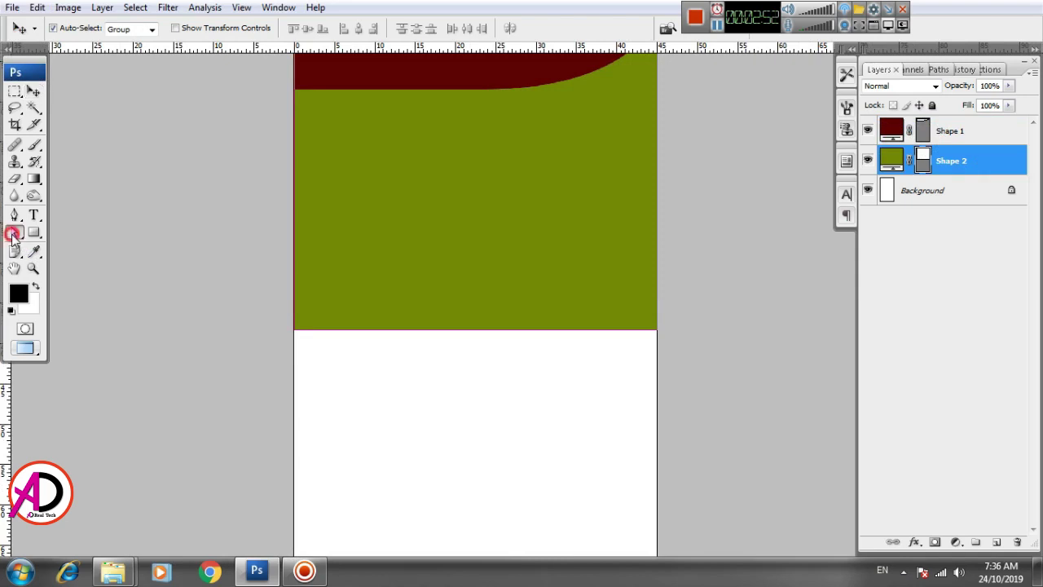
right_click(295, 281)
left_click(329, 286)
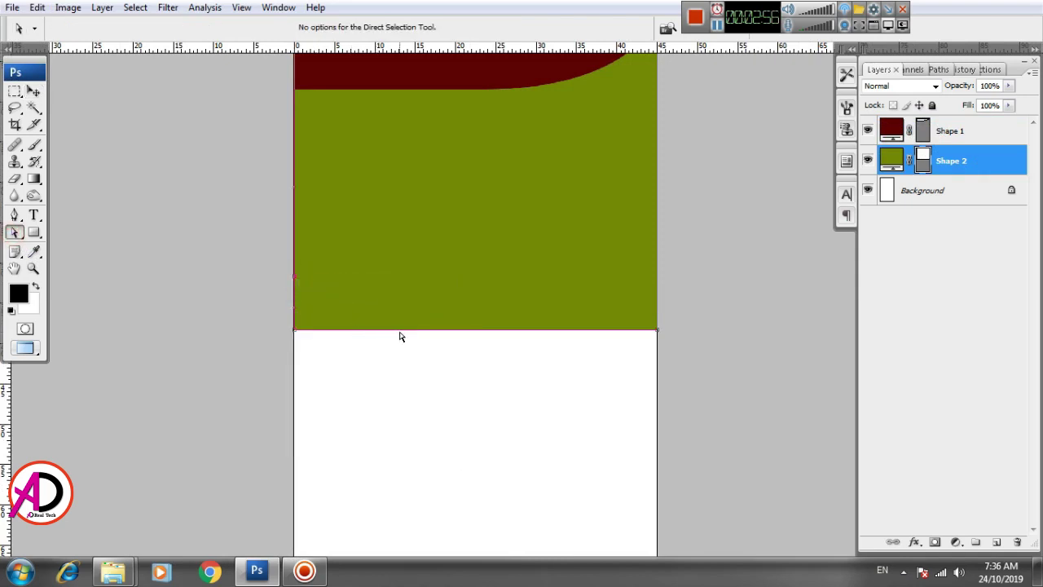
right_click(400, 334)
left_click(448, 341)
left_click(579, 442)
right_click(295, 330)
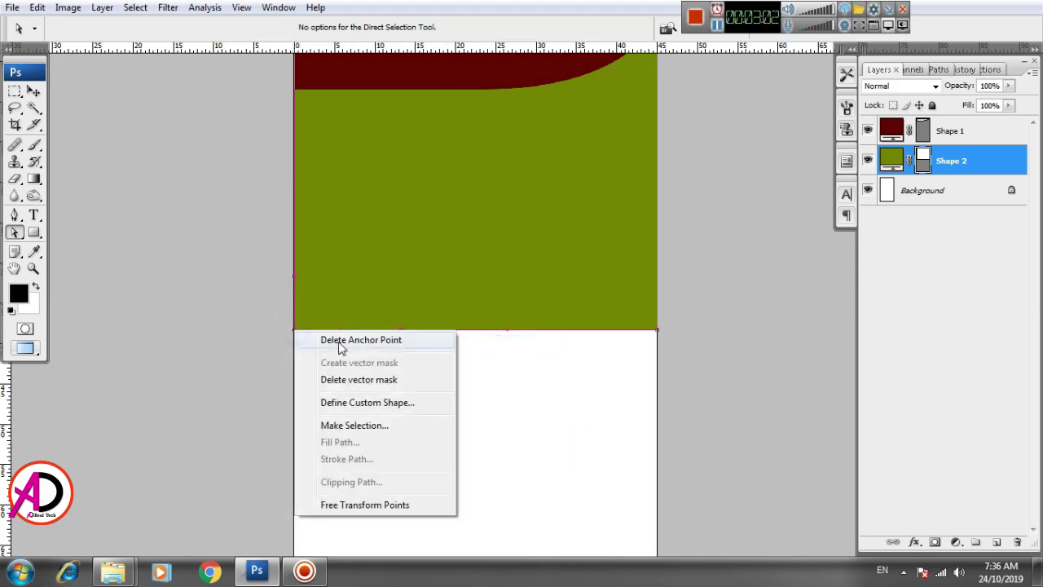
left_click(342, 340)
left_click(373, 380)
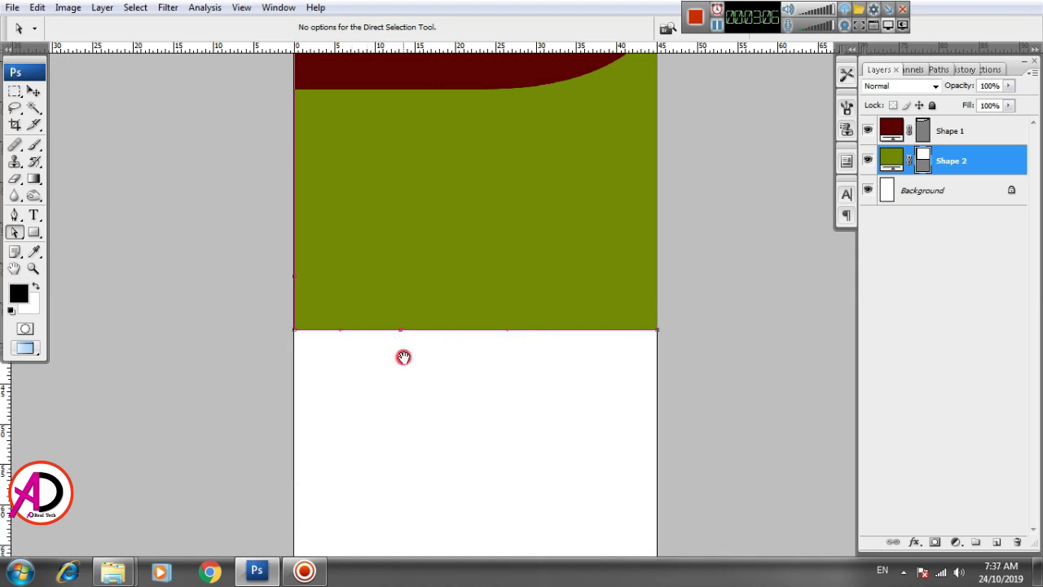
left_click_drag(403, 357, 403, 368)
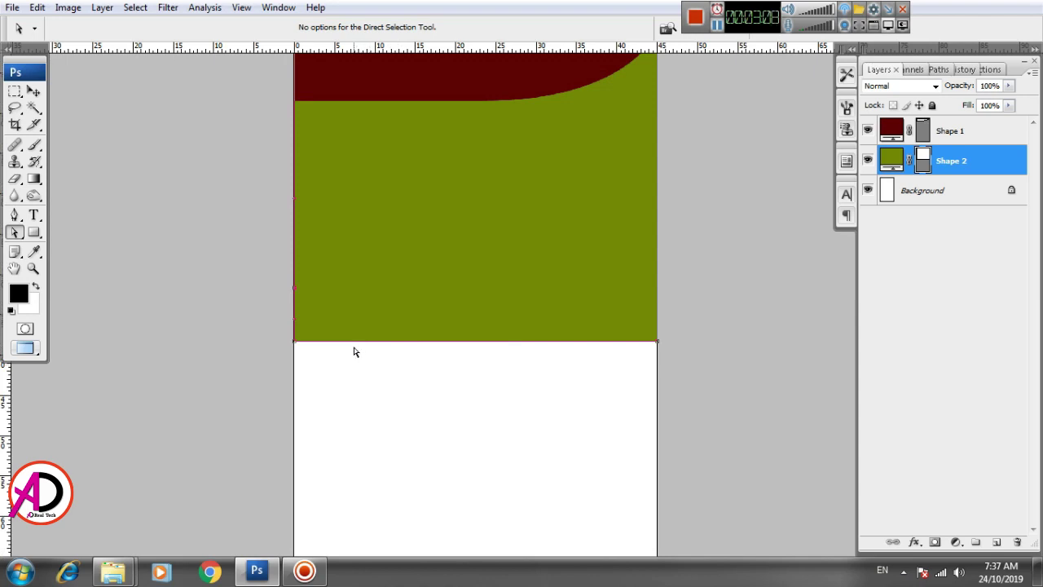
right_click(295, 348)
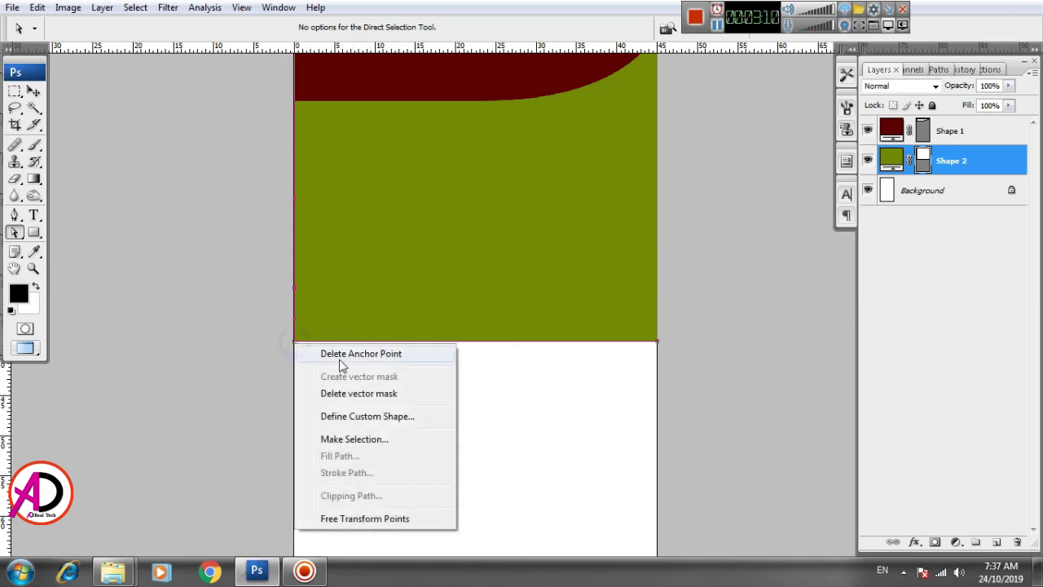
left_click(344, 356)
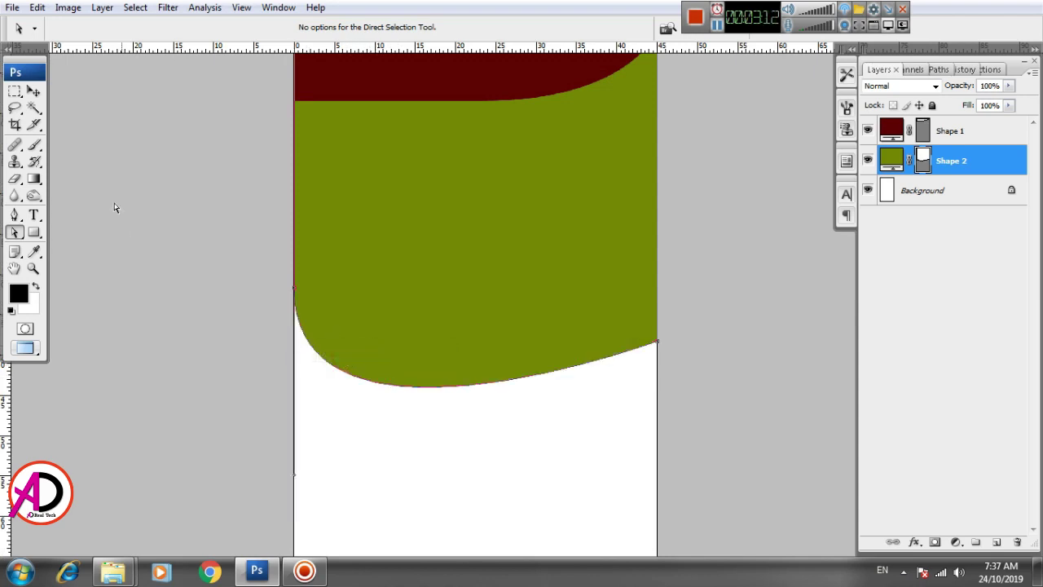
Step: Nudge the olive shape slightly upward and zoom in to inspect its curve
left_click(36, 93)
left_click(489, 421)
key("ctrl+minus")
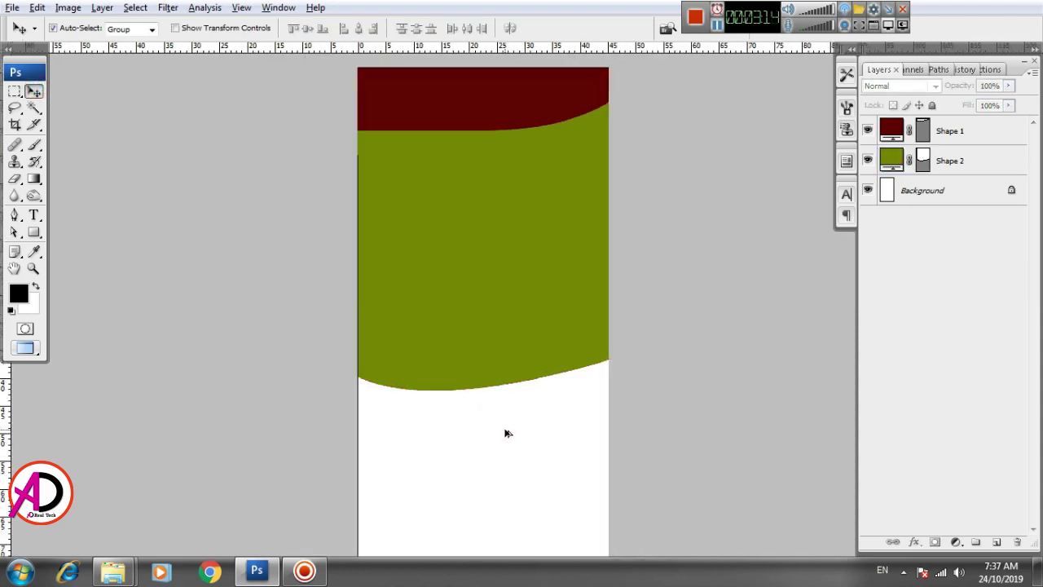
key("ctrl+minus")
left_click(463, 309)
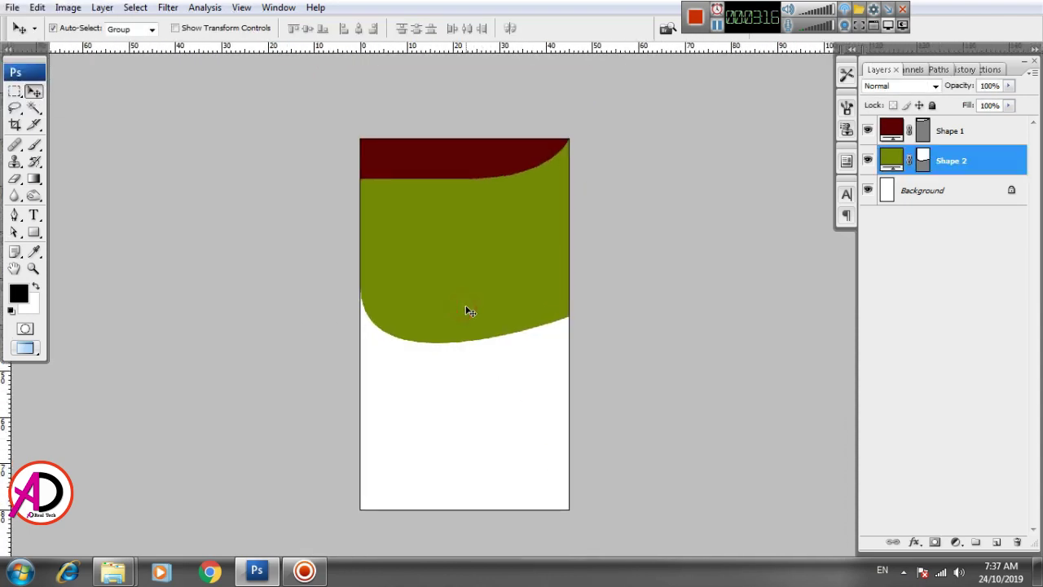
left_click_drag(466, 310, 465, 307)
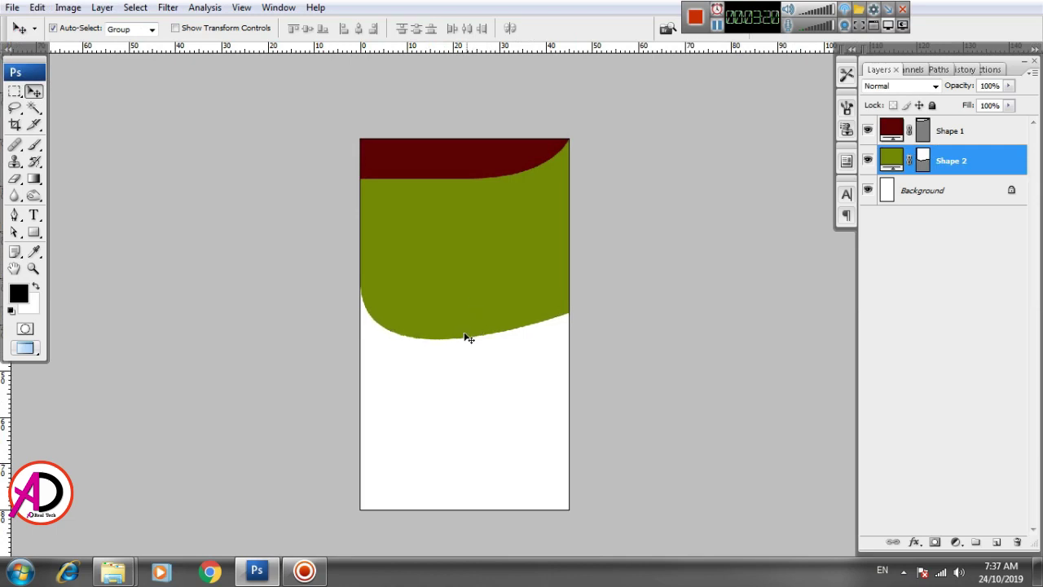
key("ctrl+plus")
mouse_move(449, 291)
left_mouse_down()
mouse_move(477, 373)
mouse_move(422, 329)
mouse_move(449, 337)
mouse_move(471, 382)
mouse_move(473, 338)
left_mouse_up()
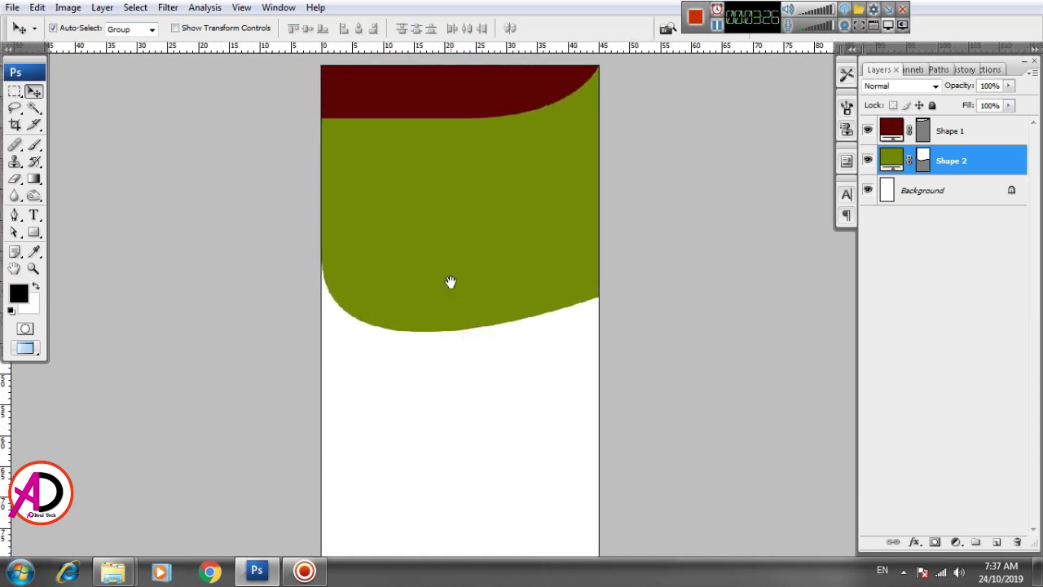
left_click_drag(450, 282, 450, 278)
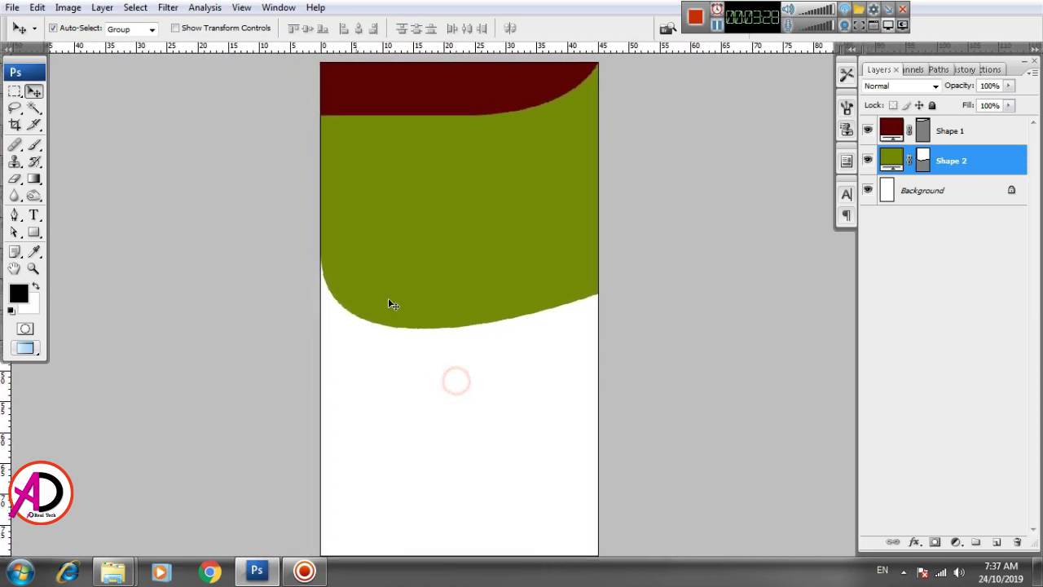
left_click_drag(593, 377, 578, 405)
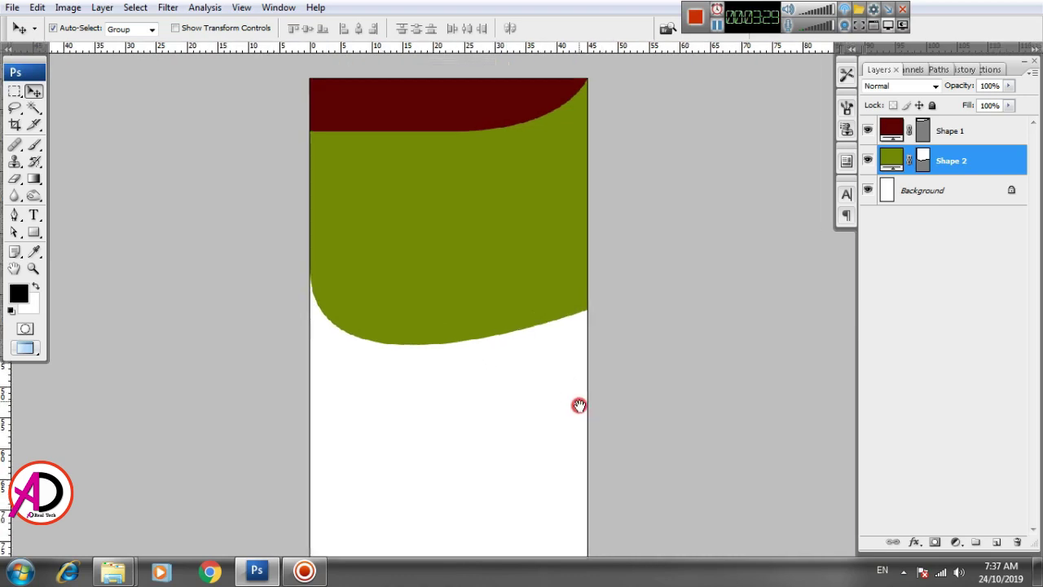
left_click(456, 262)
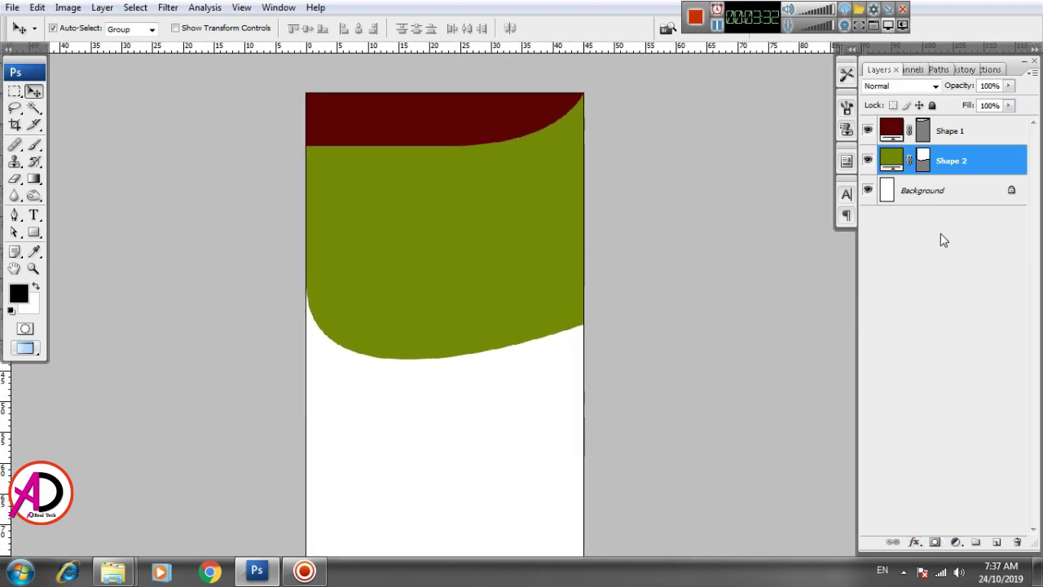
Step: Change Shape 2's fill from olive to a bright lime green and zoom back out
double_click(891, 161)
left_click(764, 315)
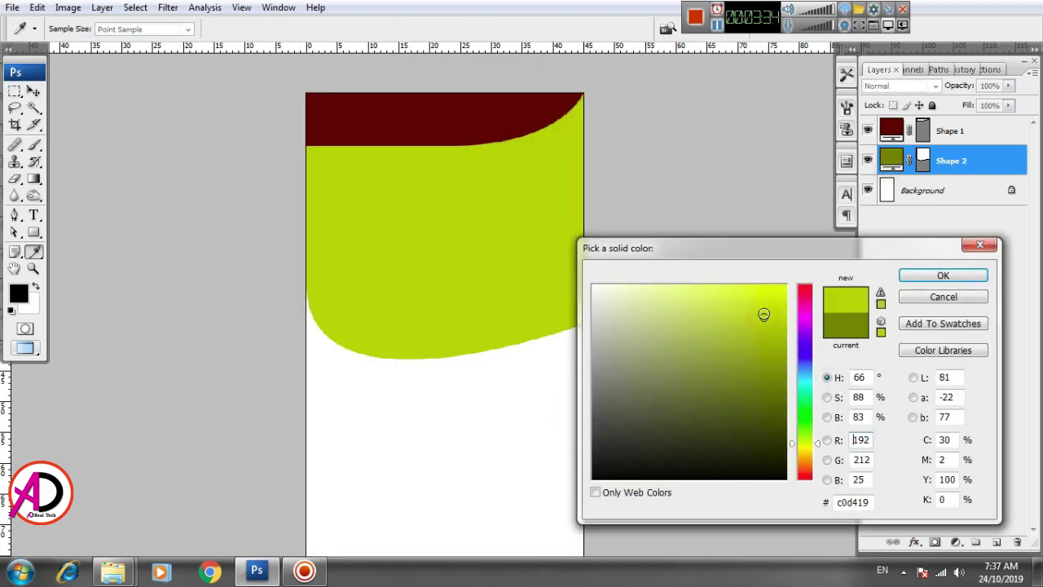
left_click(773, 326)
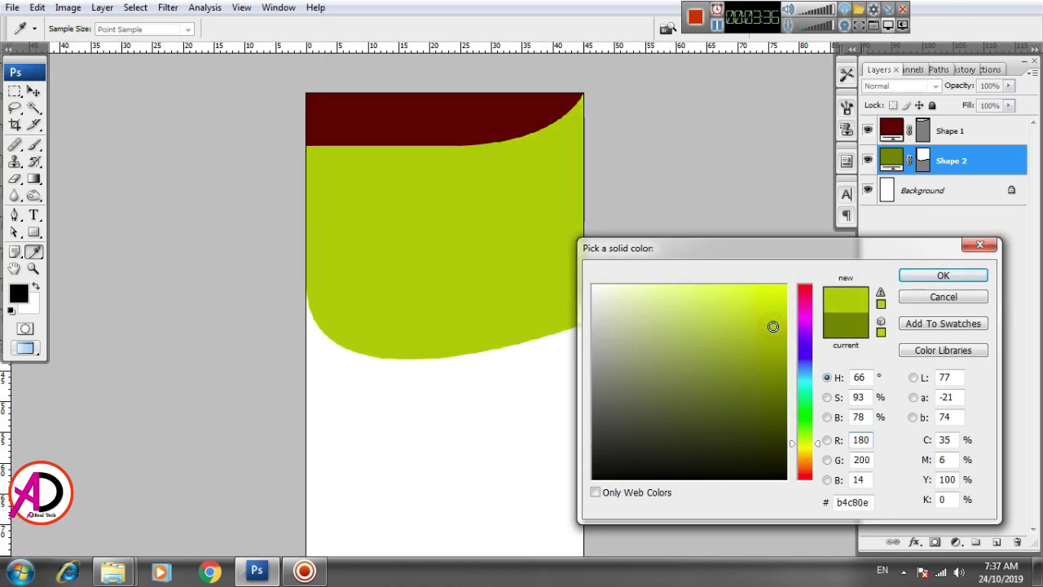
left_click_drag(773, 322, 775, 318)
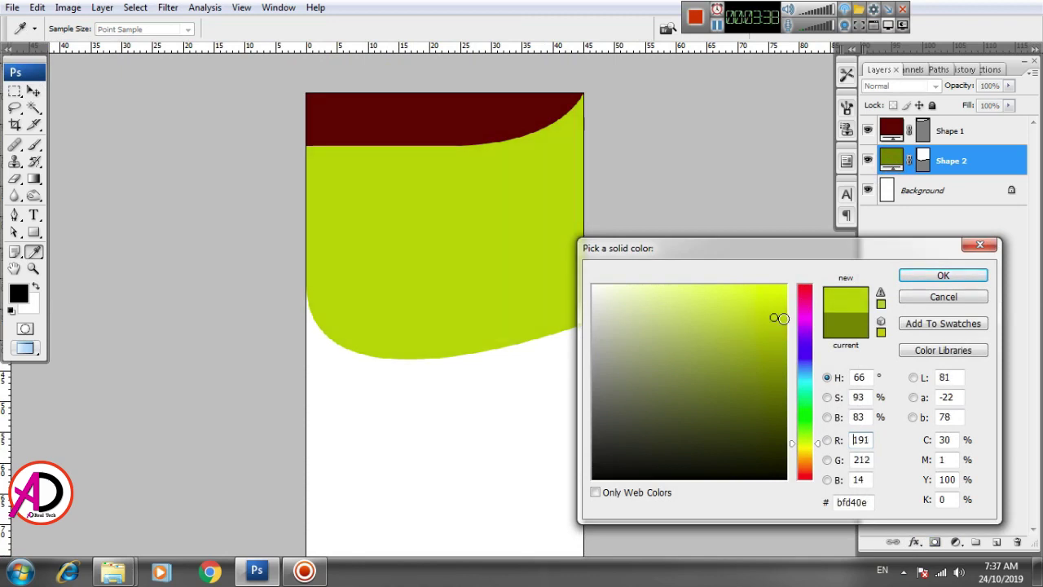
left_click(784, 319)
left_click(943, 276)
key("v")
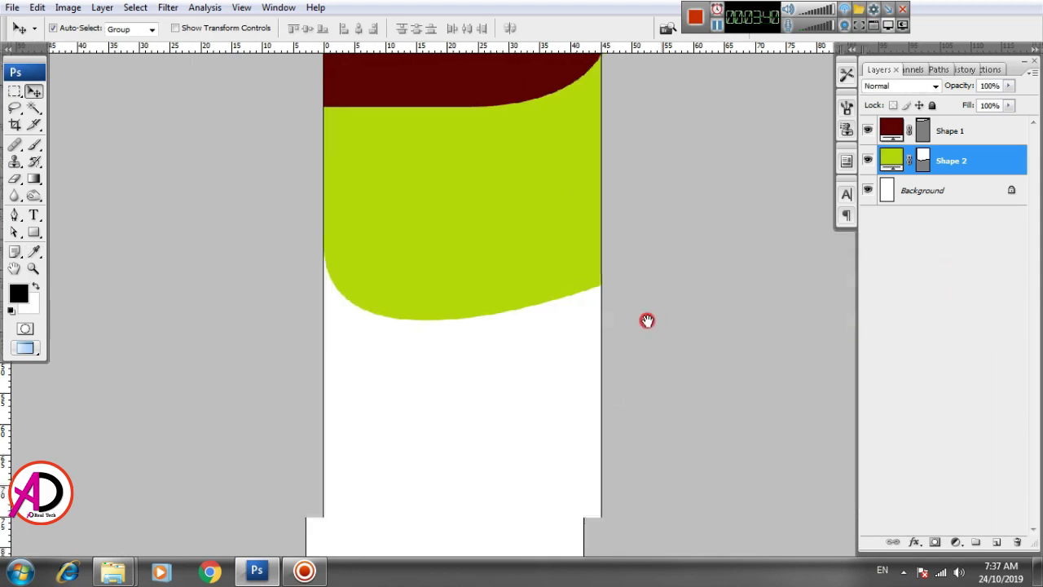
key("ctrl+minus")
scroll(624, 383, "up", 1)
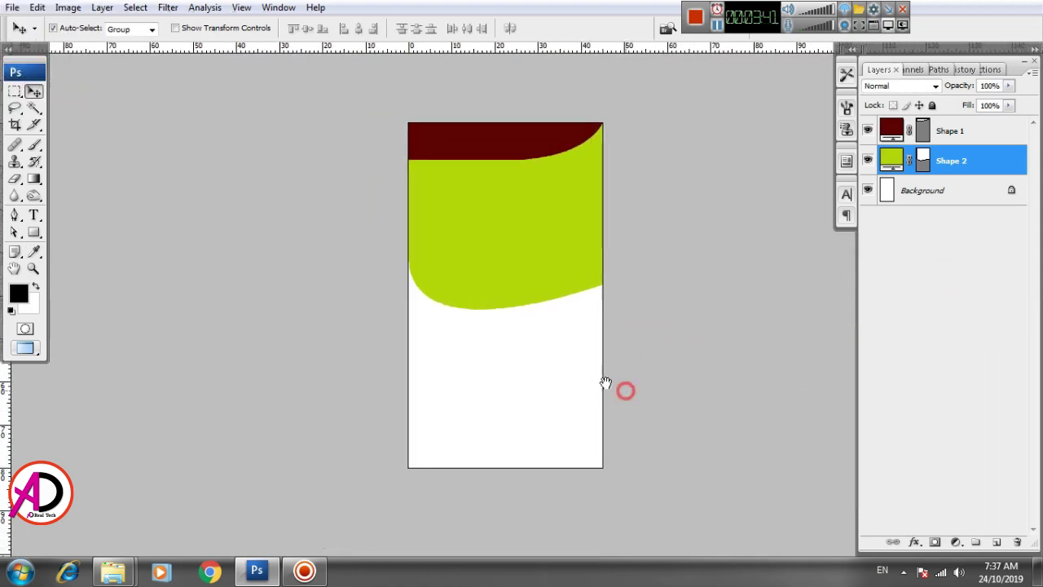
Step: Adjust the lime shape's height with Free Transform, shortening then lengthening its bottom edge
key("ctrl+t")
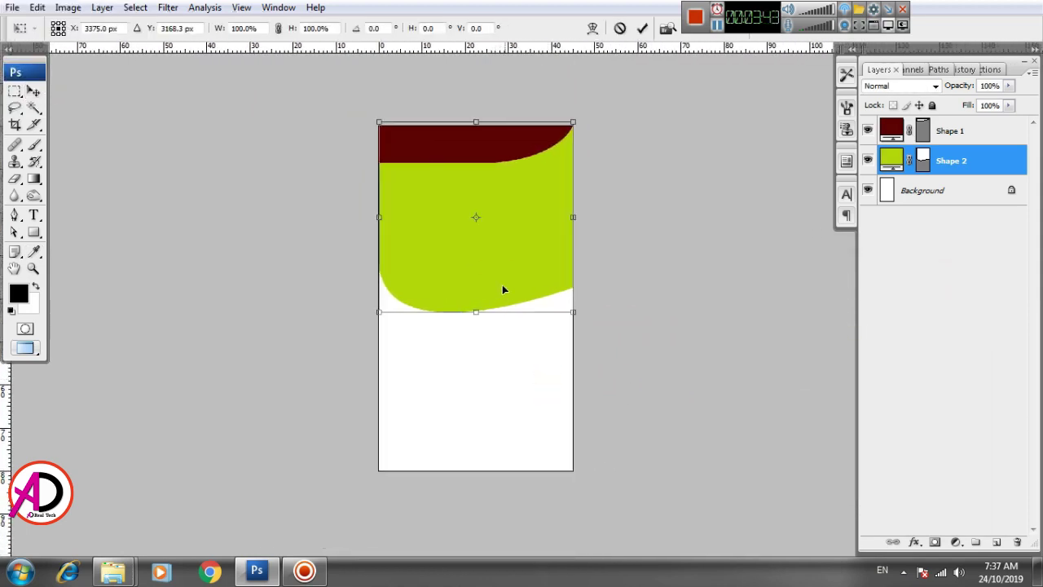
left_click_drag(475, 314, 475, 295)
double_click(498, 239)
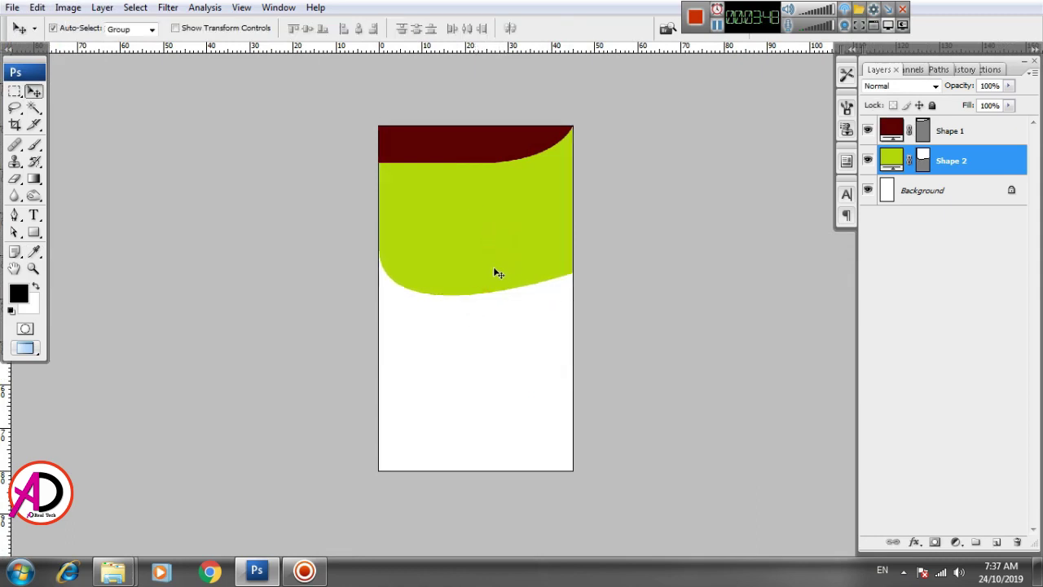
key("ctrl+t")
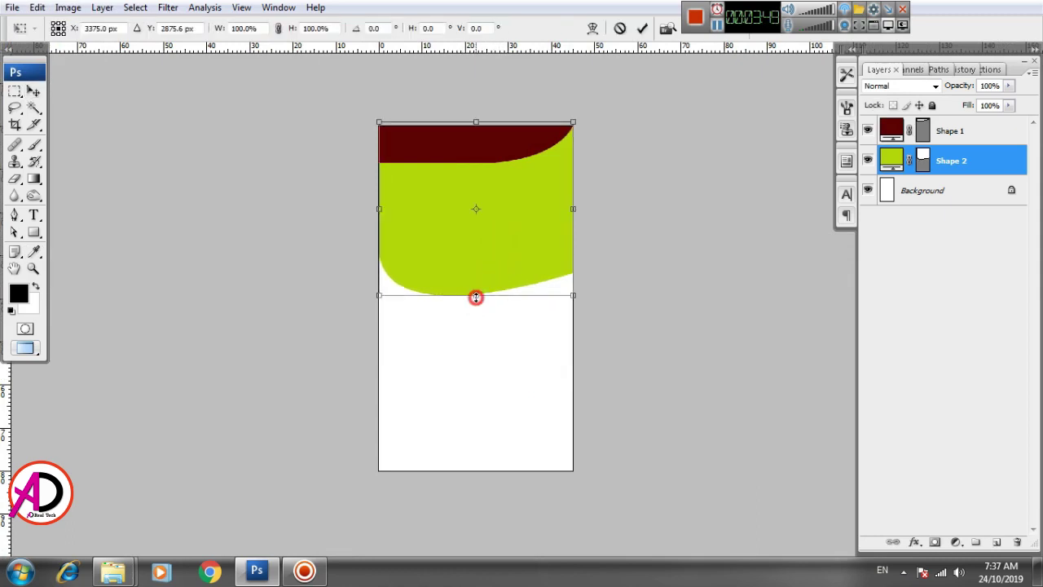
left_click_drag(476, 297, 476, 305)
double_click(495, 261)
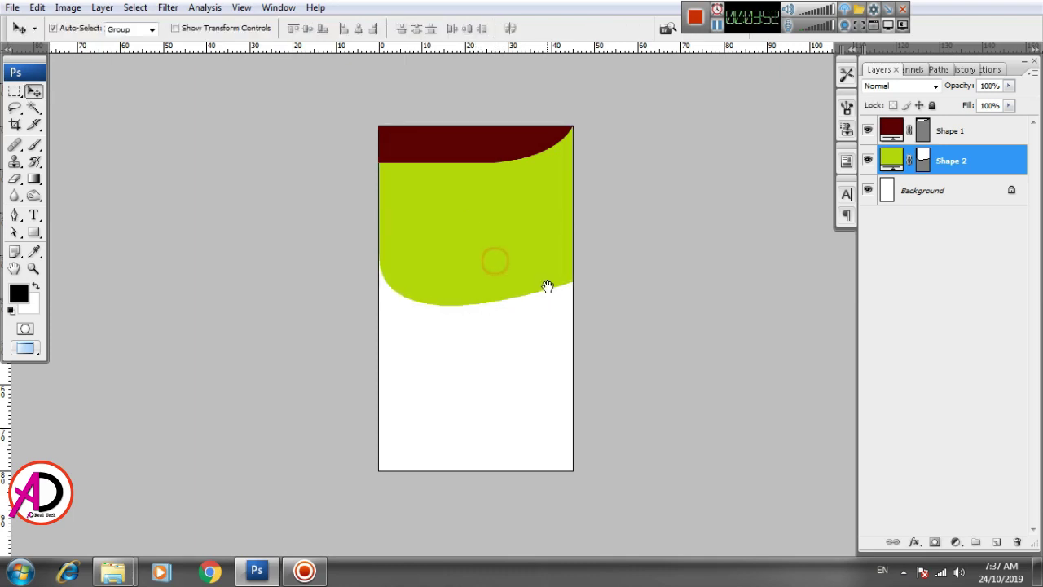
left_click_drag(547, 287, 543, 303)
Step: Nudge the dark red band up and right, then stretch it left to span the full width
left_click(479, 171)
key("Up")
key("Up")
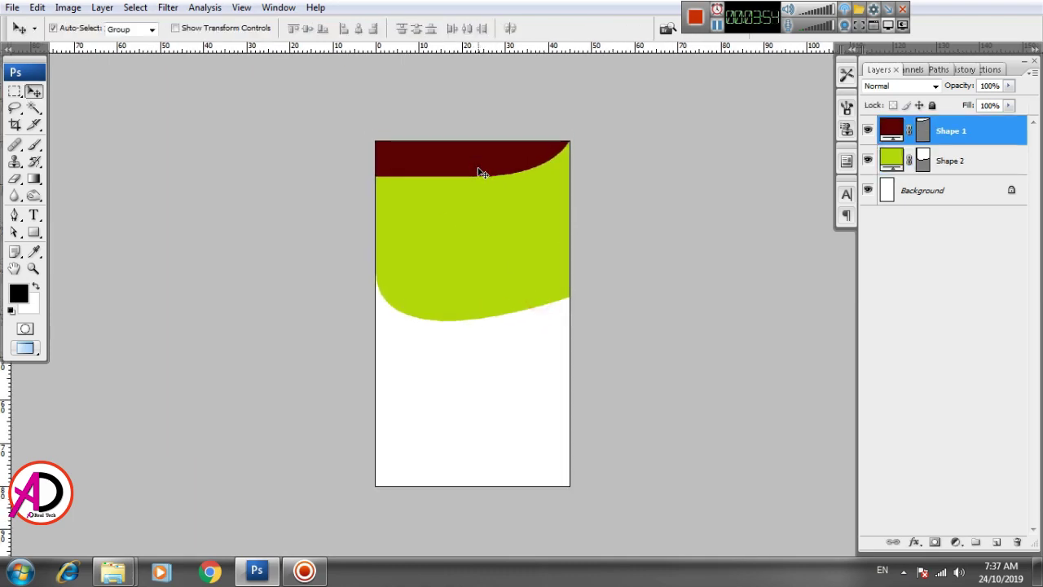
key("Up")
key("Up")
key("Up")
key("Up")
key("Up")
key("Up")
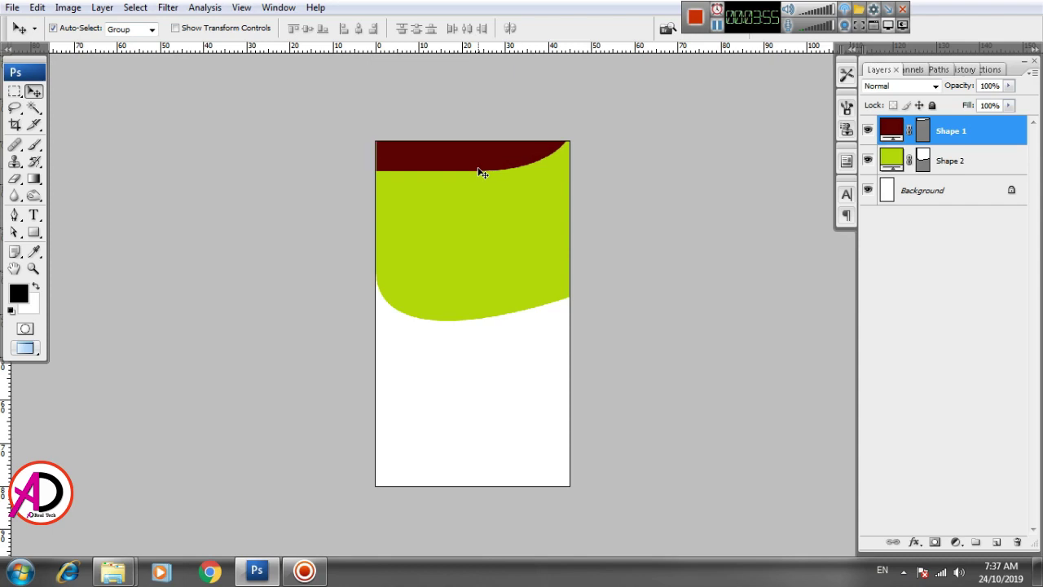
key("Right")
key("Right")
key("Right")
key("ctrl+t")
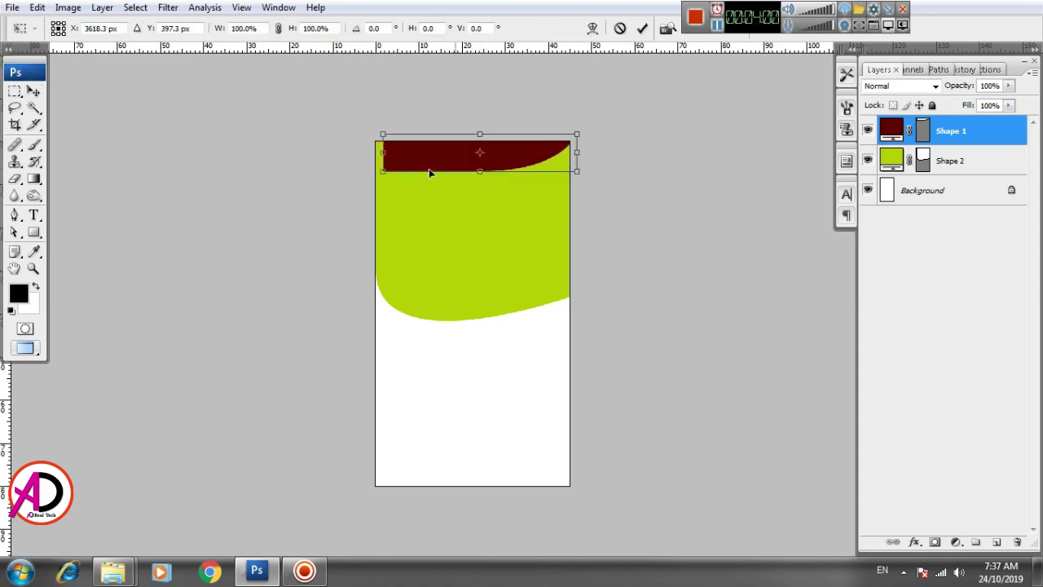
left_click_drag(391, 174, 376, 172)
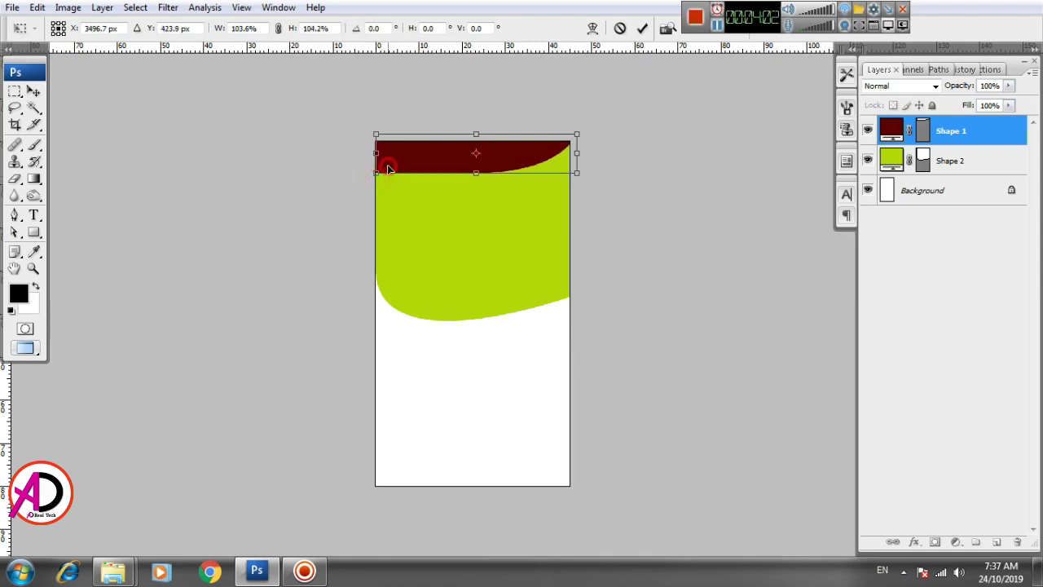
key("Return")
mouse_move(538, 245)
left_mouse_down()
mouse_move(528, 283)
mouse_move(550, 289)
left_mouse_up()
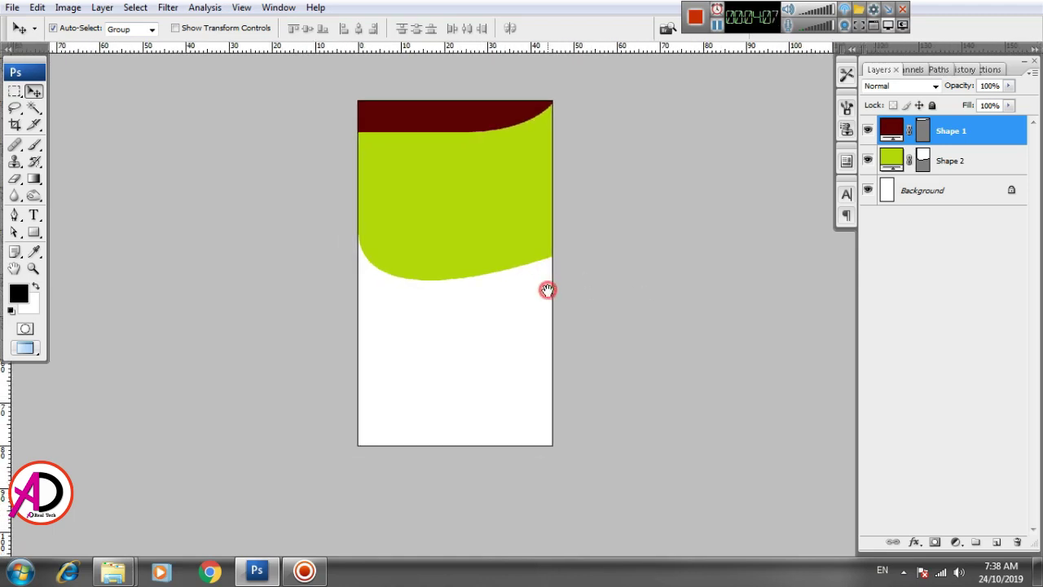
Step: Add a drop shadow to the lime Shape 2 with Normal blend mode
left_click(503, 236)
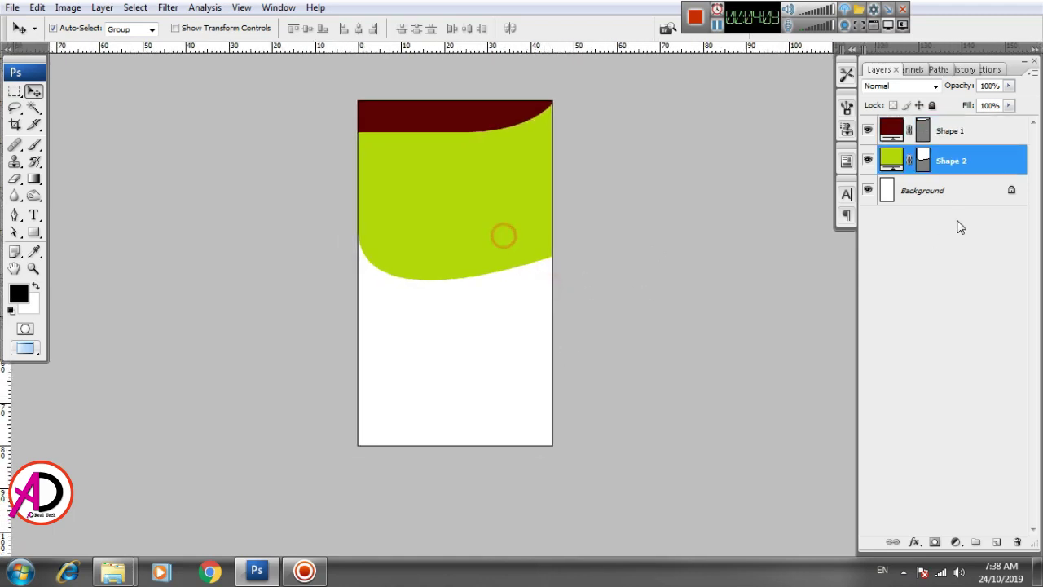
left_click(914, 542)
left_click(926, 375)
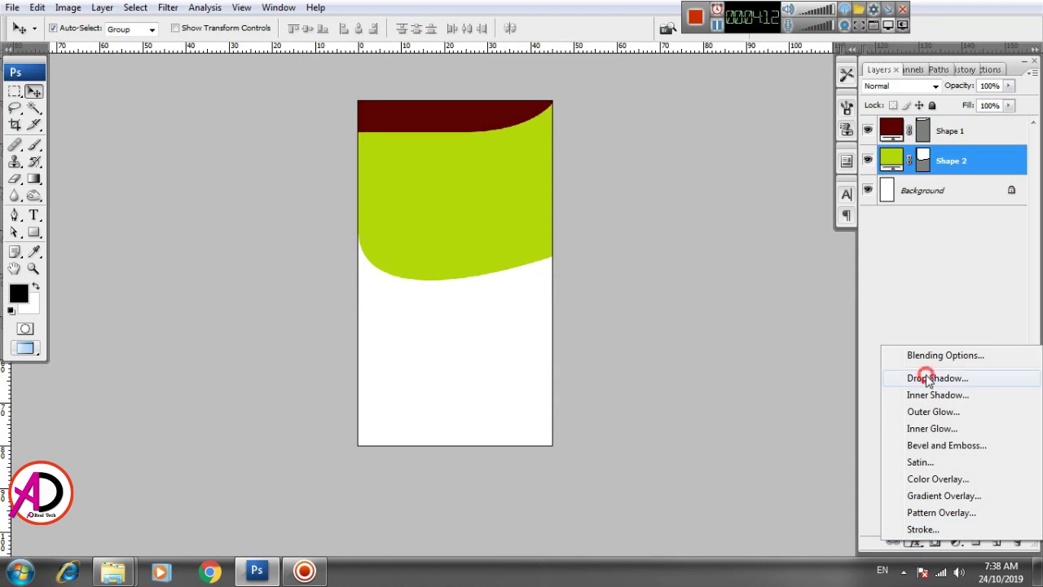
left_click_drag(524, 271, 515, 270)
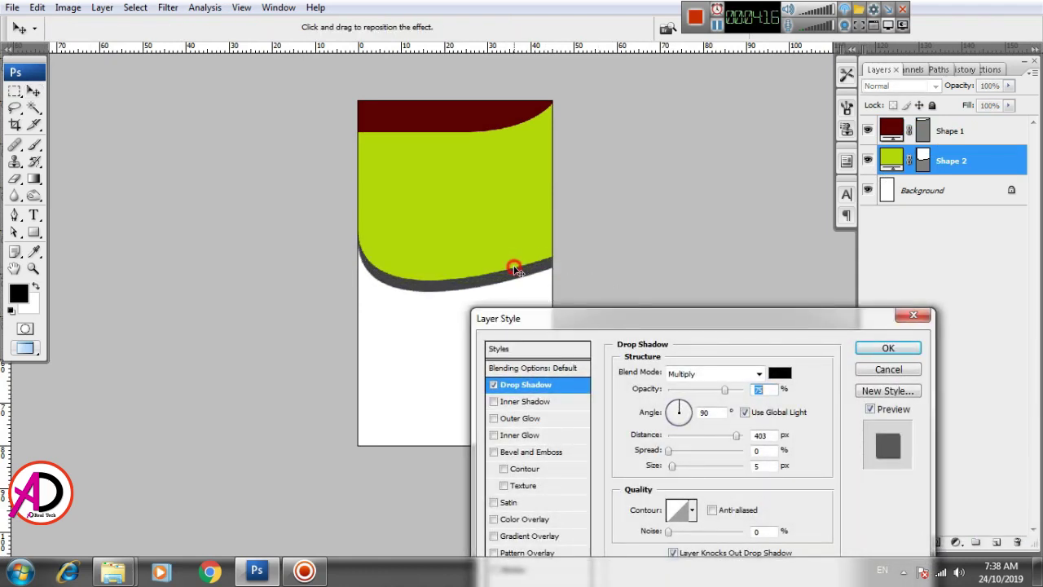
left_click_drag(515, 269, 517, 272)
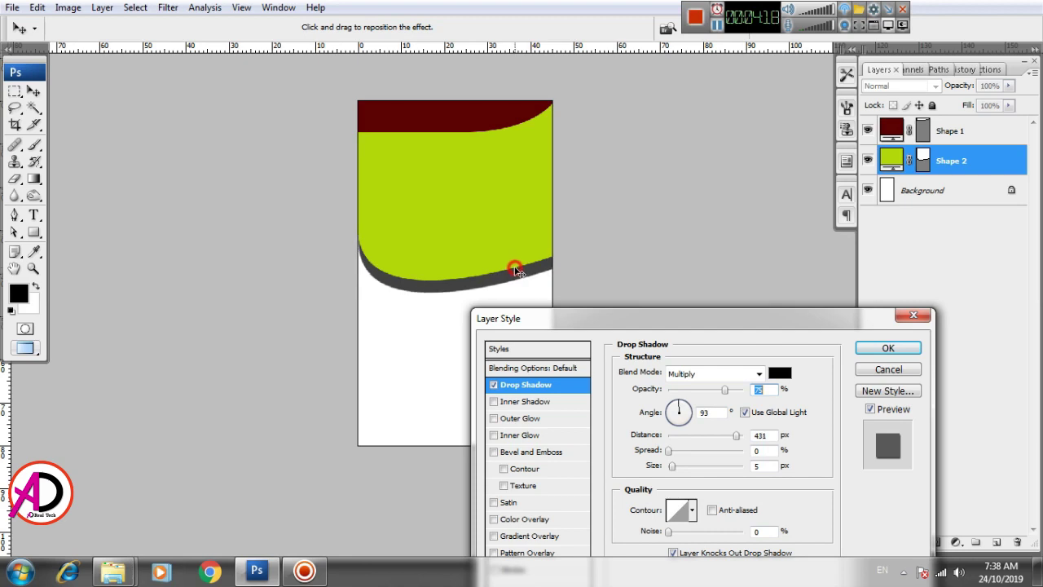
left_click_drag(725, 391, 719, 391)
left_click(759, 373)
left_click(691, 10)
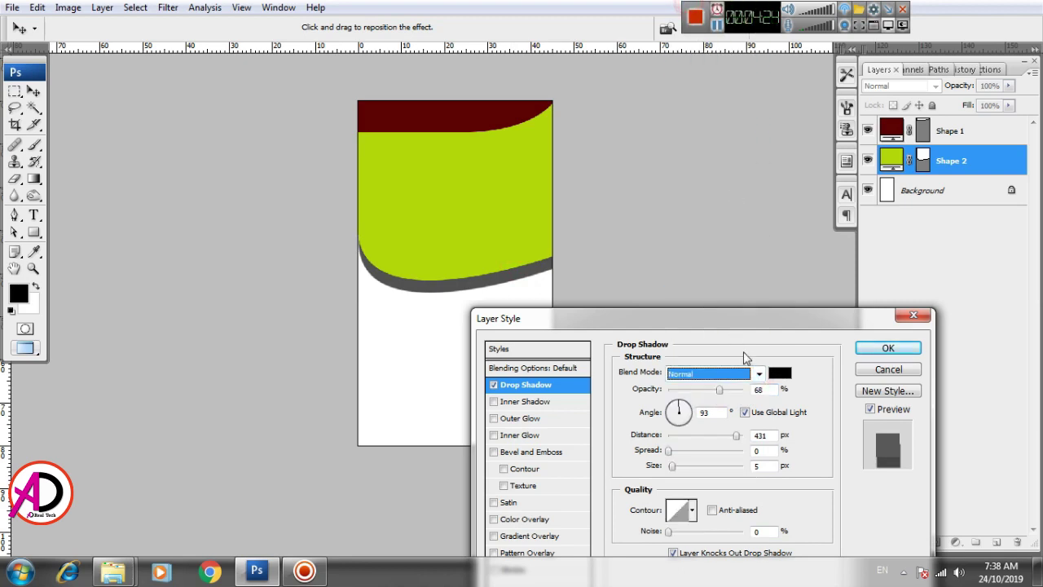
Step: Make the shadow dark red with Distance 312, Spread 0 and Size 0, and apply it
left_click(780, 374)
left_click(708, 336)
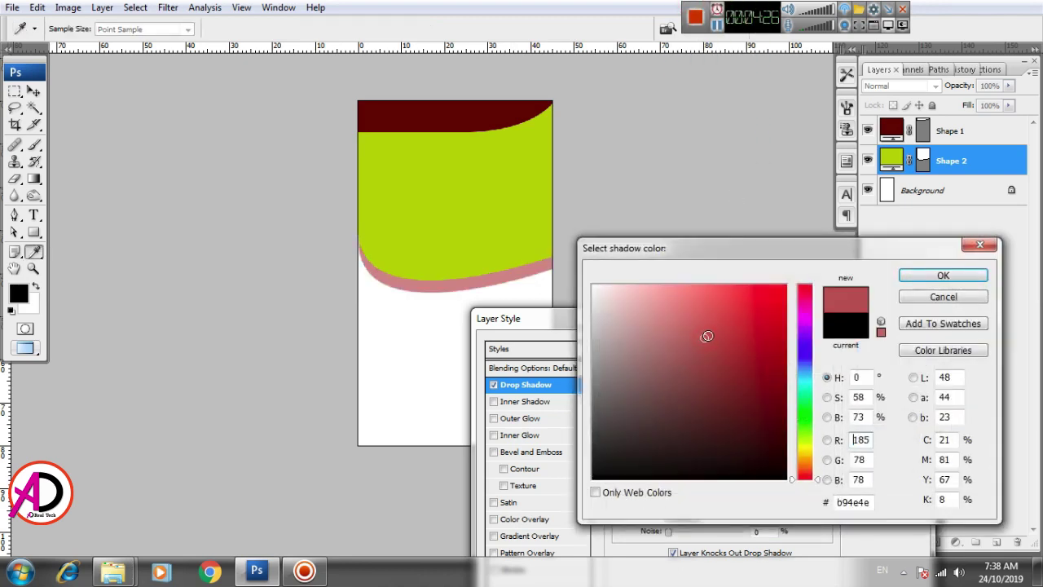
mouse_move(704, 337)
left_mouse_down()
mouse_move(737, 303)
mouse_move(752, 306)
left_mouse_up()
left_click_drag(779, 343, 784, 351)
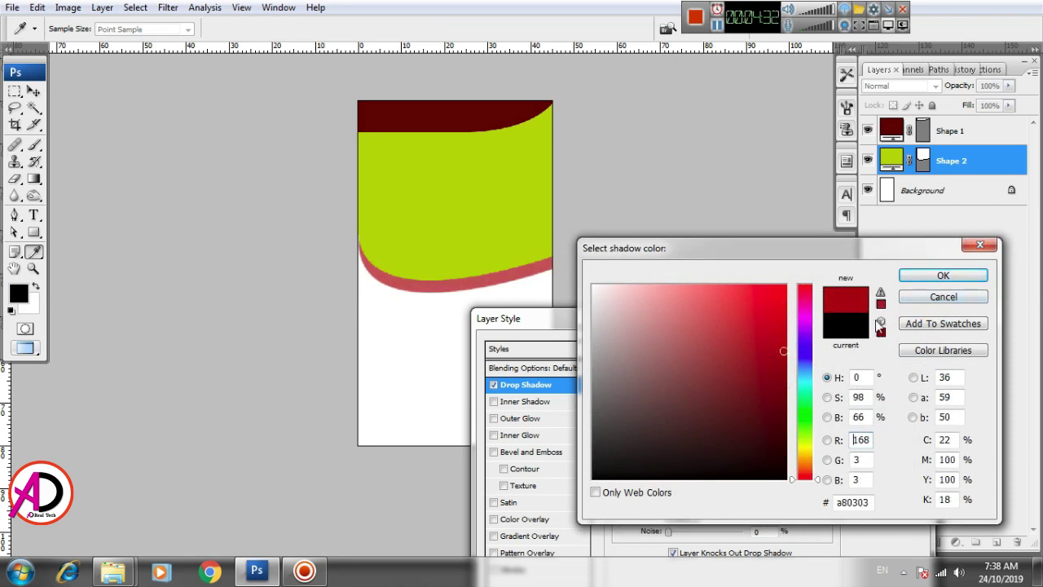
left_click(926, 277)
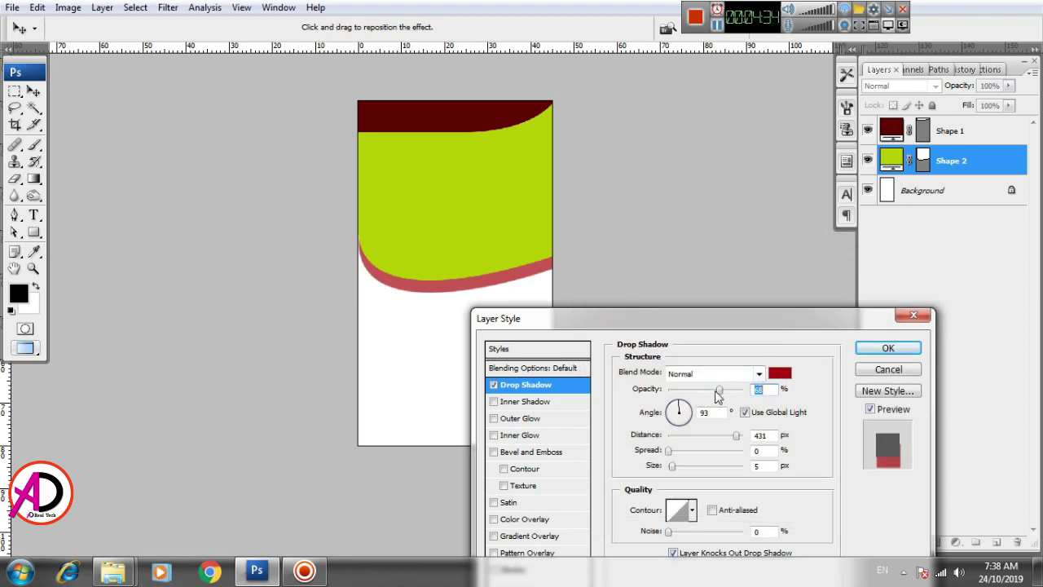
left_click_drag(717, 390, 743, 390)
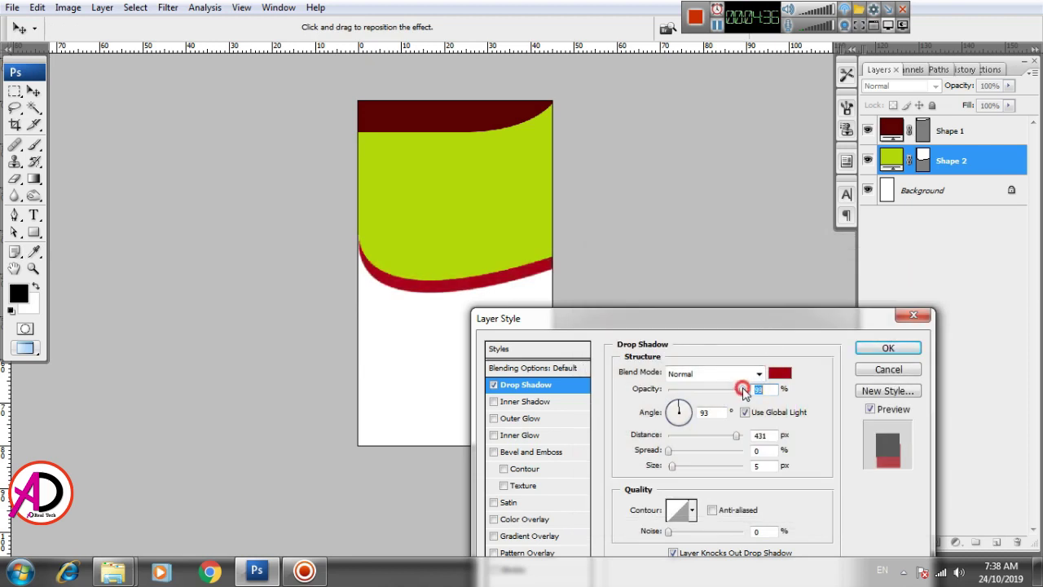
left_click_drag(738, 440, 738, 438)
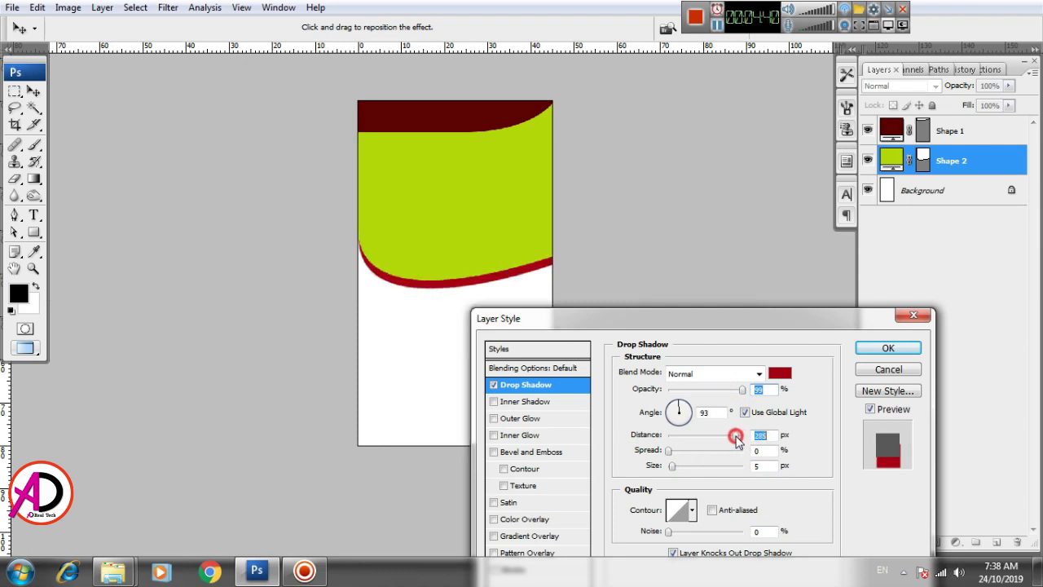
left_click_drag(673, 466, 663, 467)
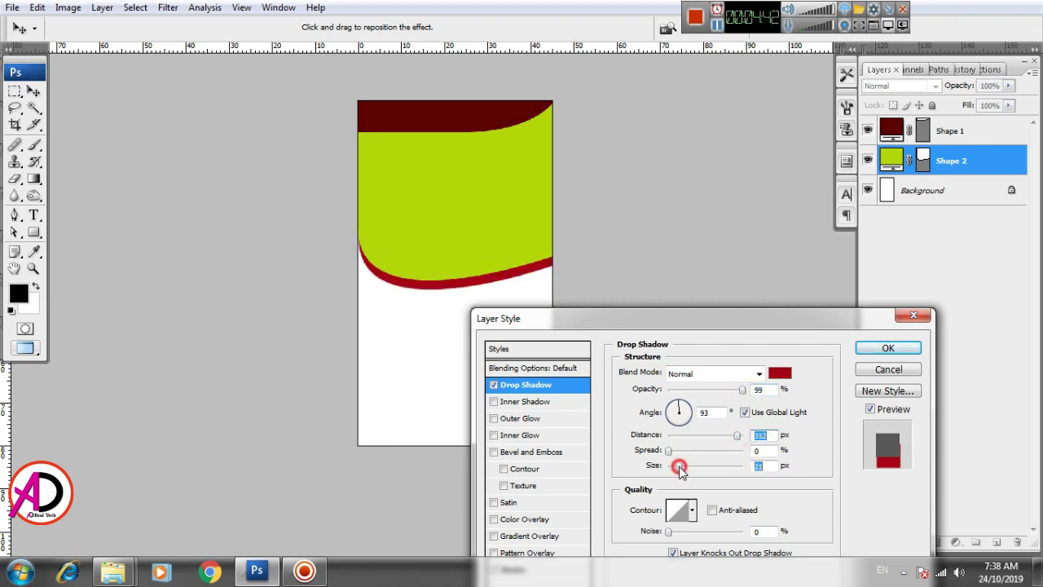
left_click(668, 450)
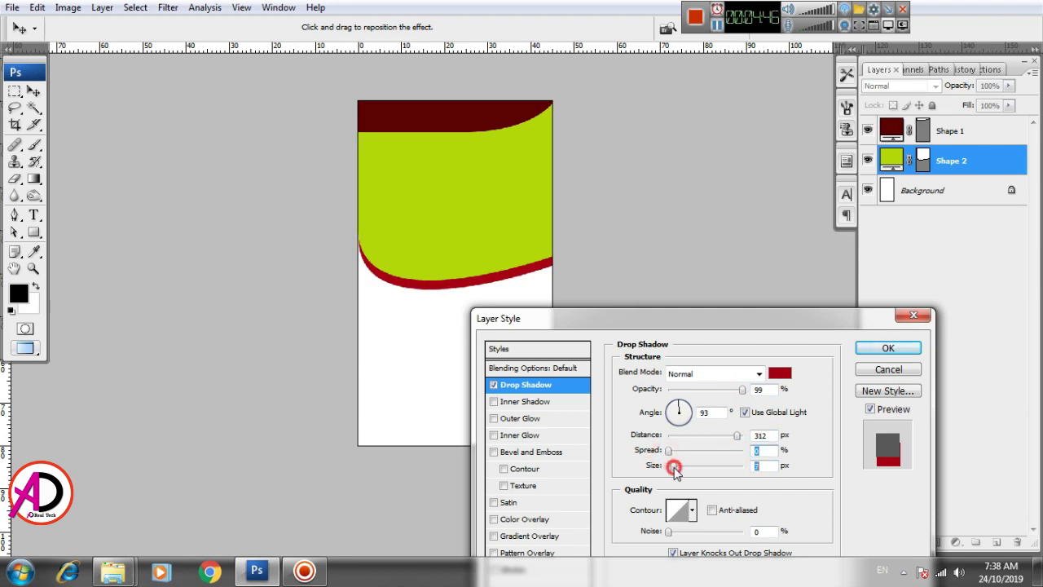
left_click(888, 348)
Step: Open workout photo 12 from the Explorer folder in Photoshop
left_click_drag(508, 342, 511, 355)
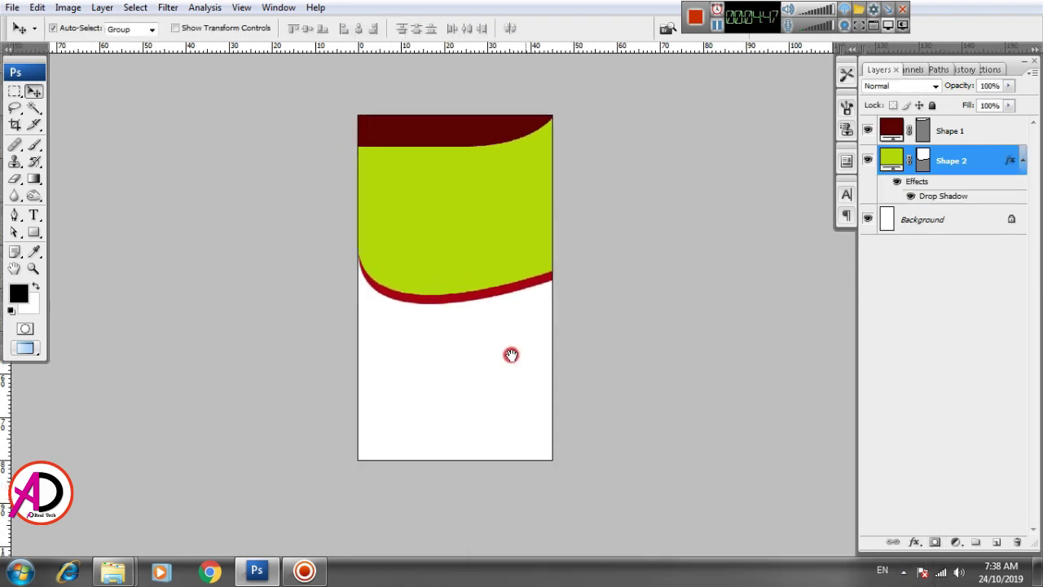
key("ctrl+plus")
key("ctrl+plus")
left_click_drag(496, 389, 502, 430)
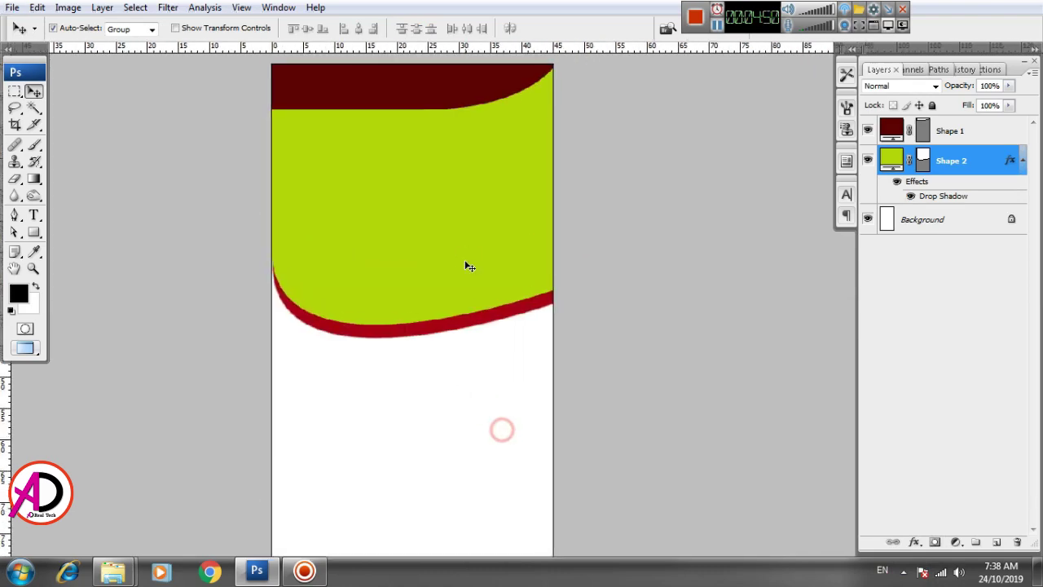
left_click_drag(408, 408, 412, 365)
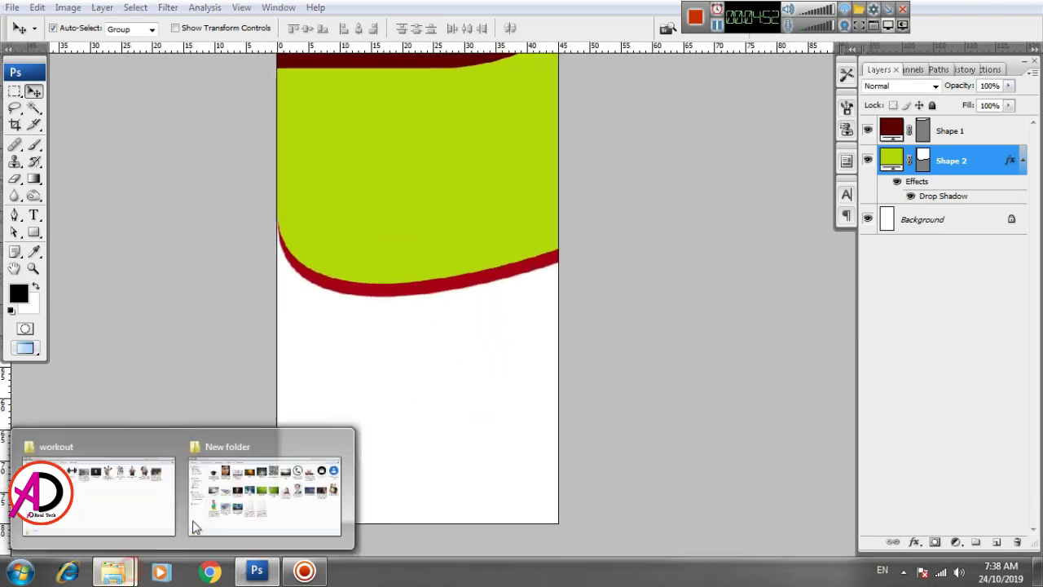
left_click(146, 505)
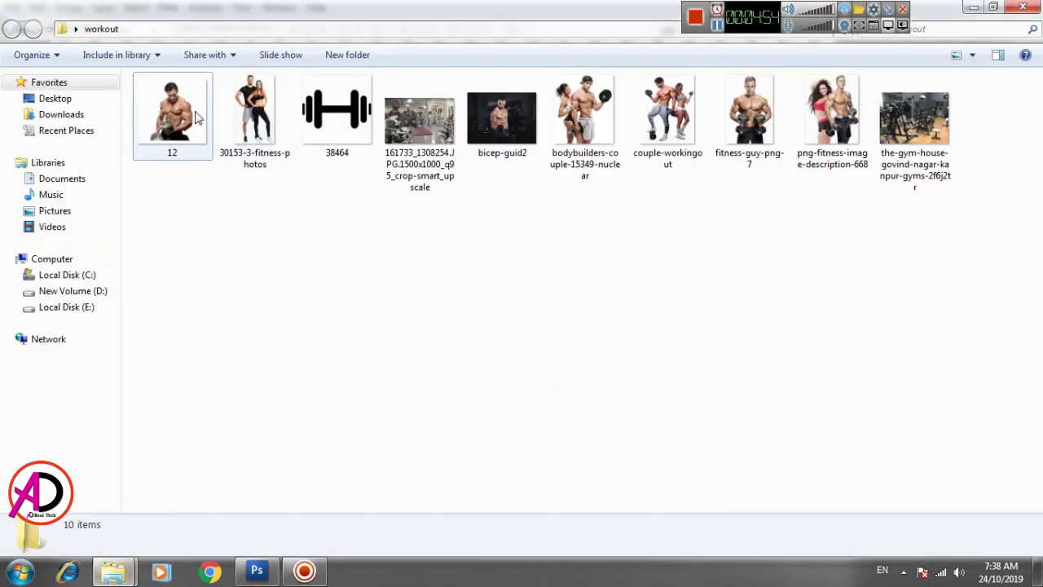
mouse_move(195, 119)
left_mouse_down()
mouse_move(271, 571)
mouse_move(414, 253)
left_mouse_up()
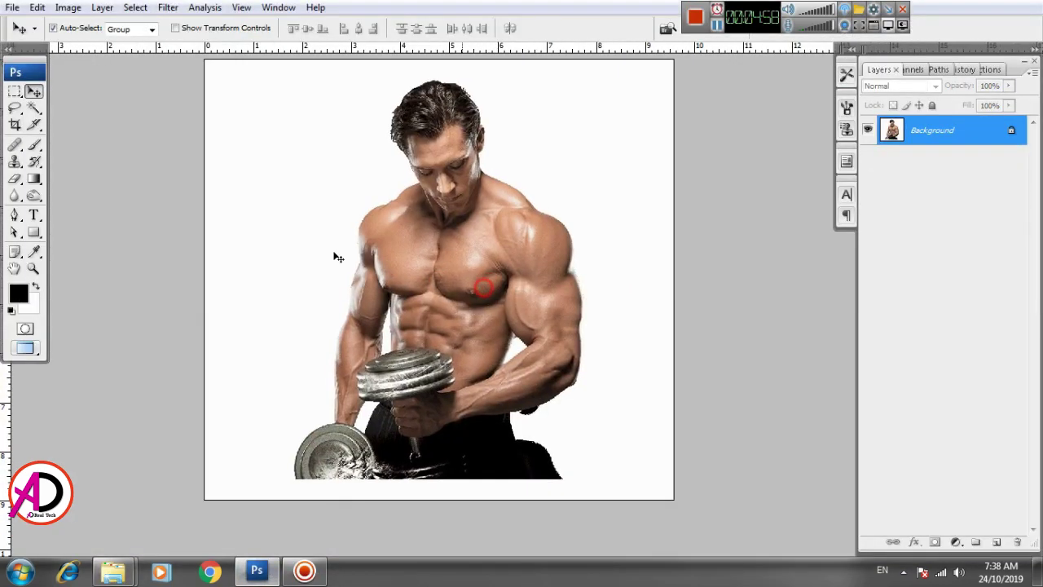
Step: Select the photo's white background with the Magic Wand in Add to selection mode
left_click(476, 336)
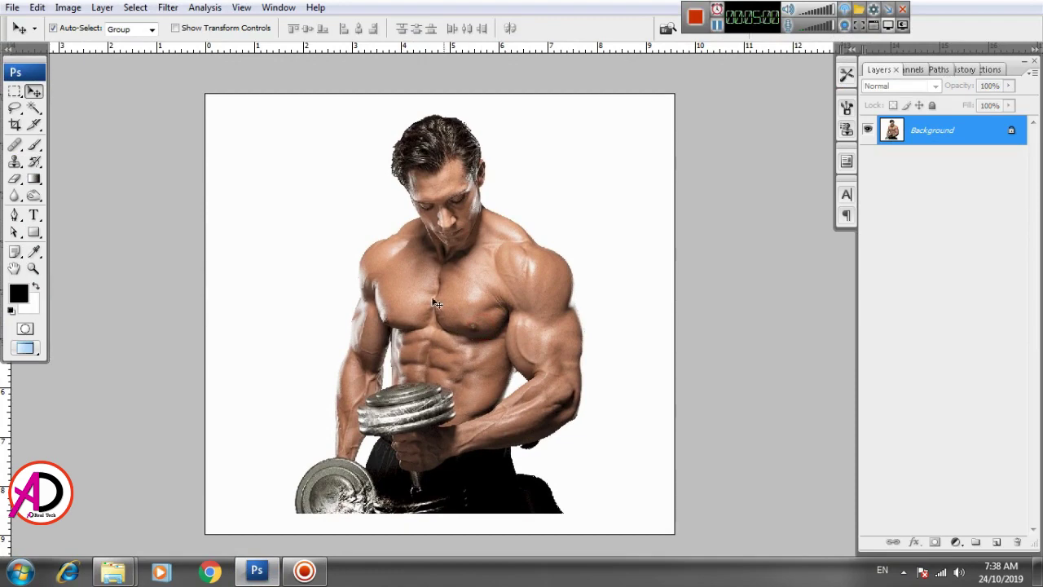
key("w")
left_click(306, 203)
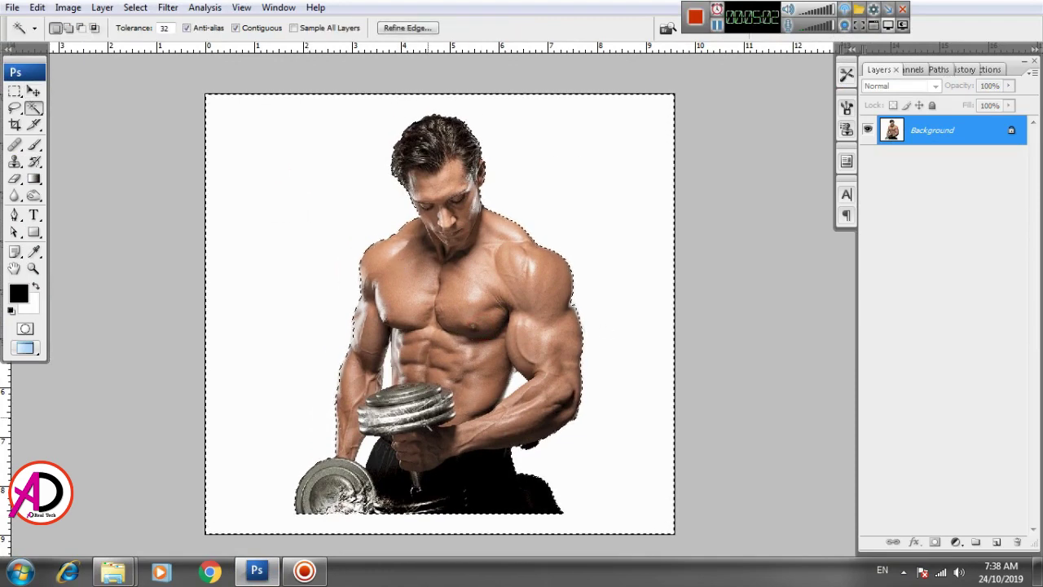
left_click(68, 28)
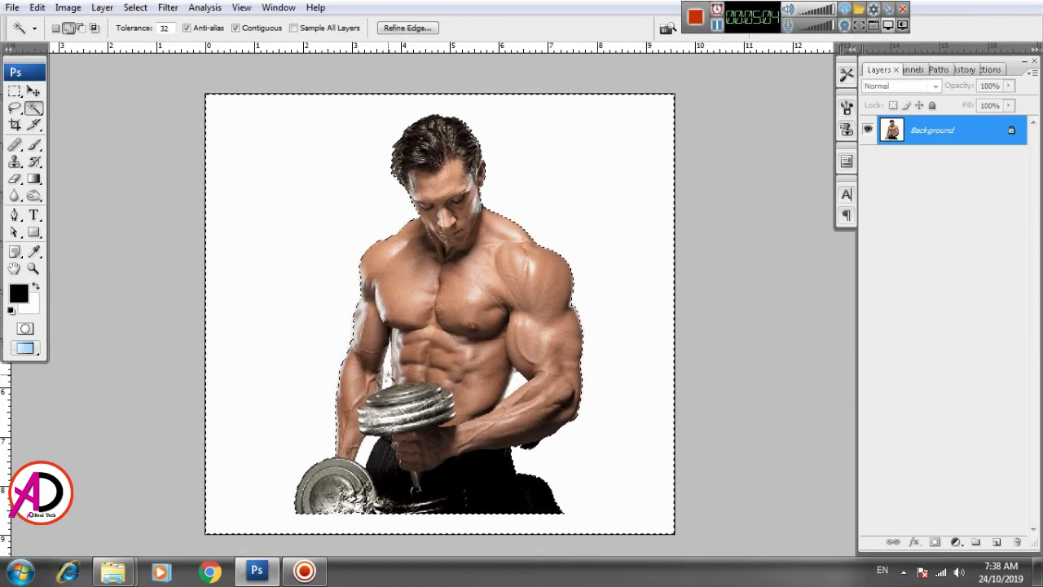
left_click(56, 28)
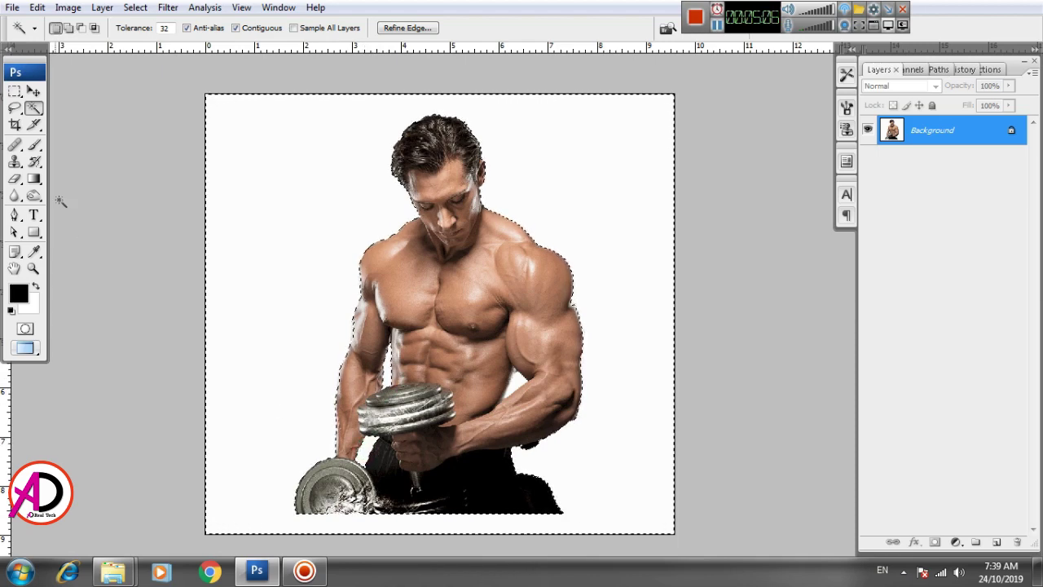
left_click(68, 27)
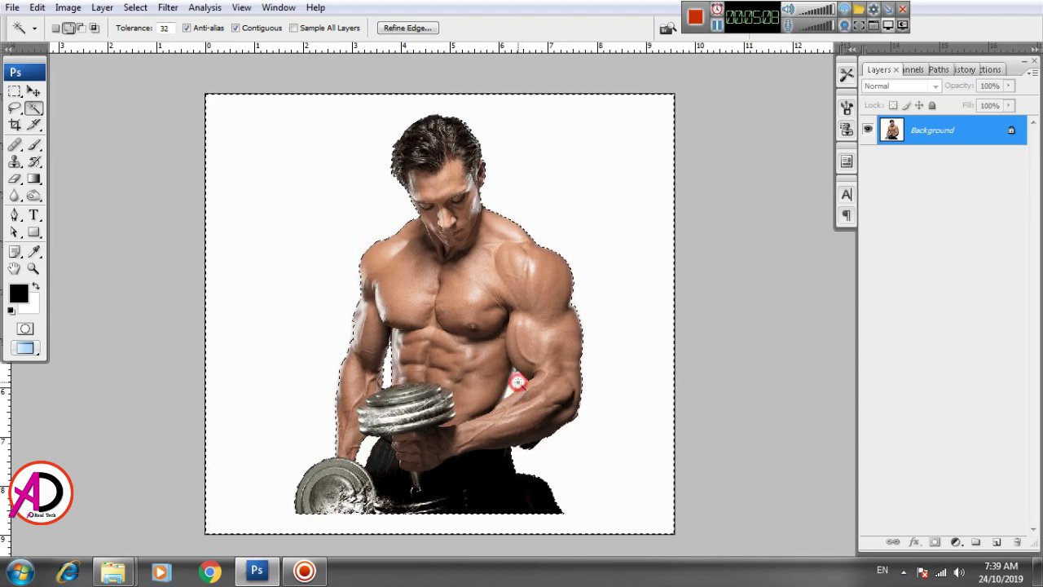
scroll(489, 245, "up", 1)
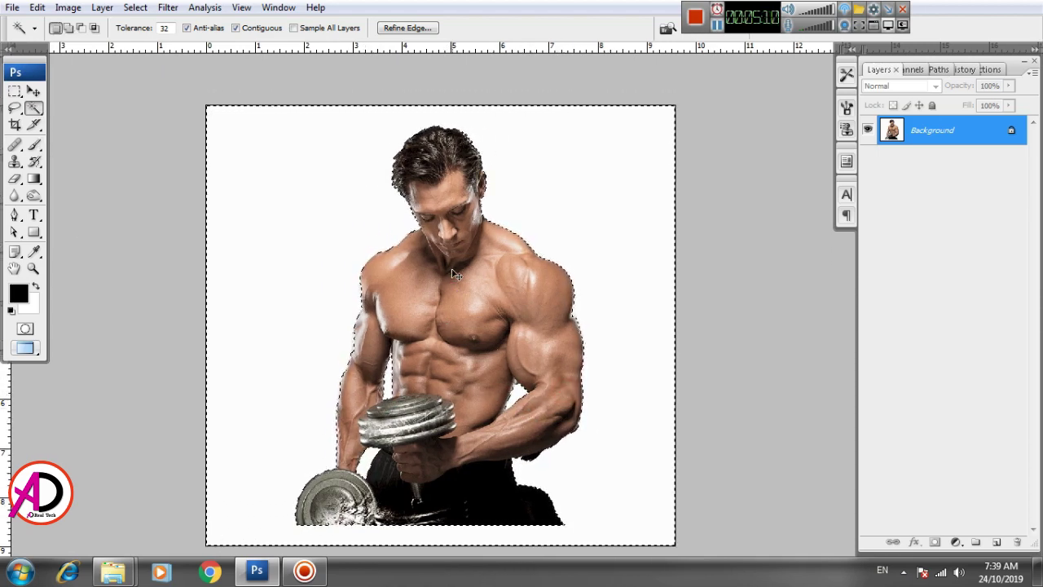
Step: Invert the selection to the man, copy him, and return to the banner document
left_click(143, 10)
left_click(142, 65)
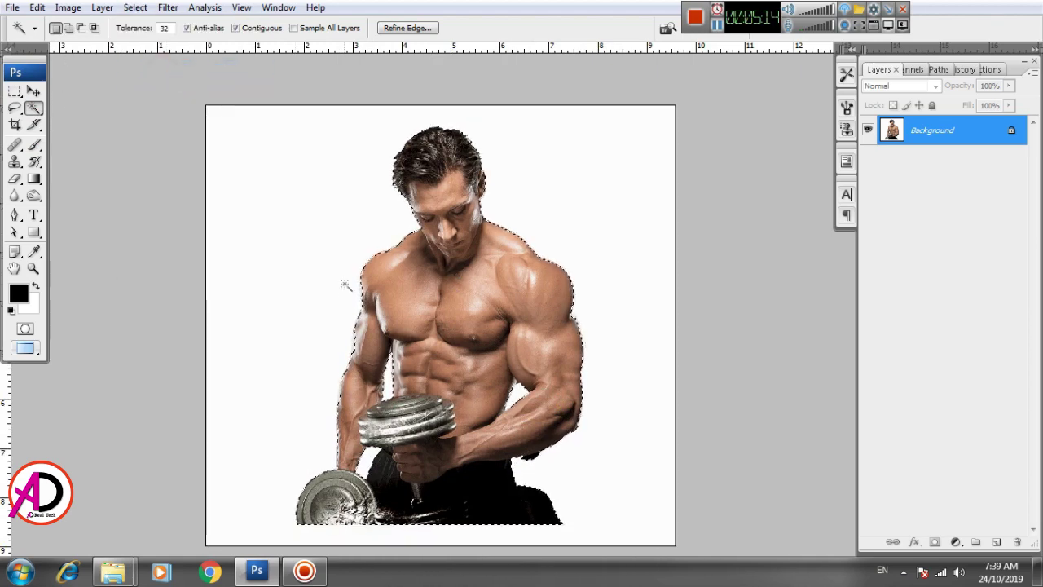
left_click_drag(476, 491, 498, 405)
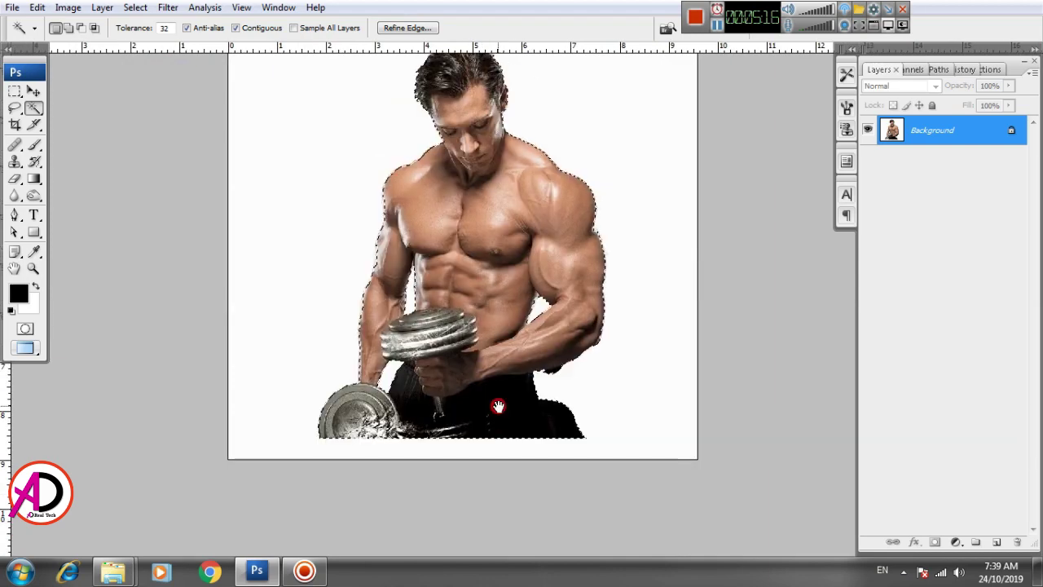
left_click(33, 92)
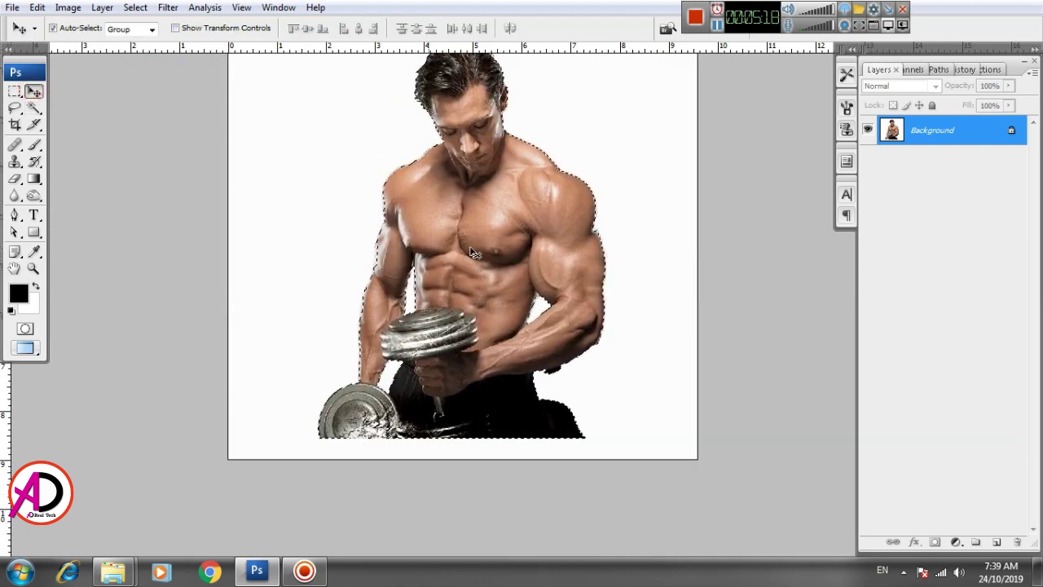
left_click(37, 7)
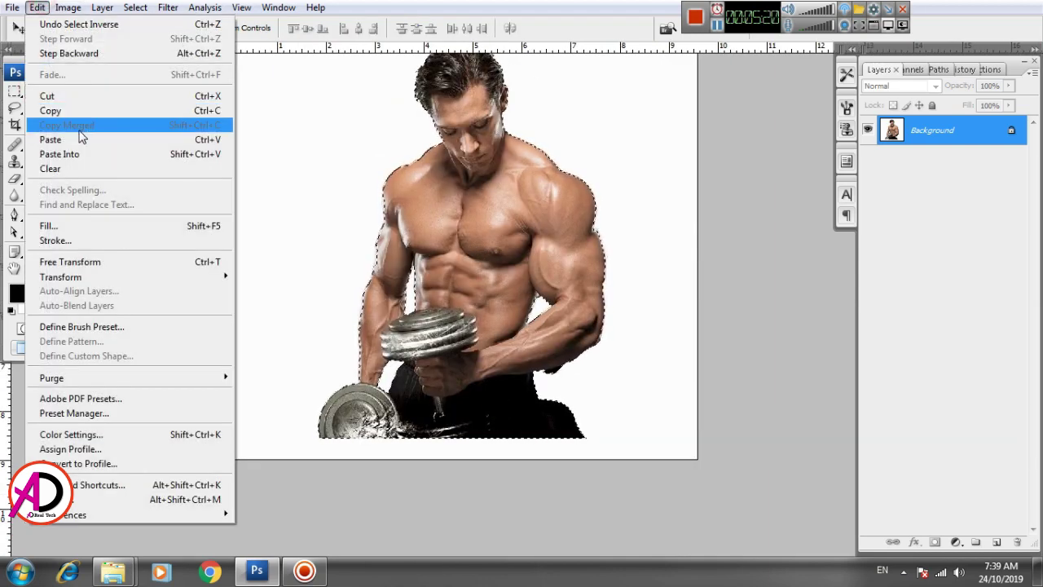
left_click(51, 111)
key("ctrl+Tab")
Step: Paste the man into the banner, move him onto the green shape and scale him up
left_click_drag(443, 242, 449, 277)
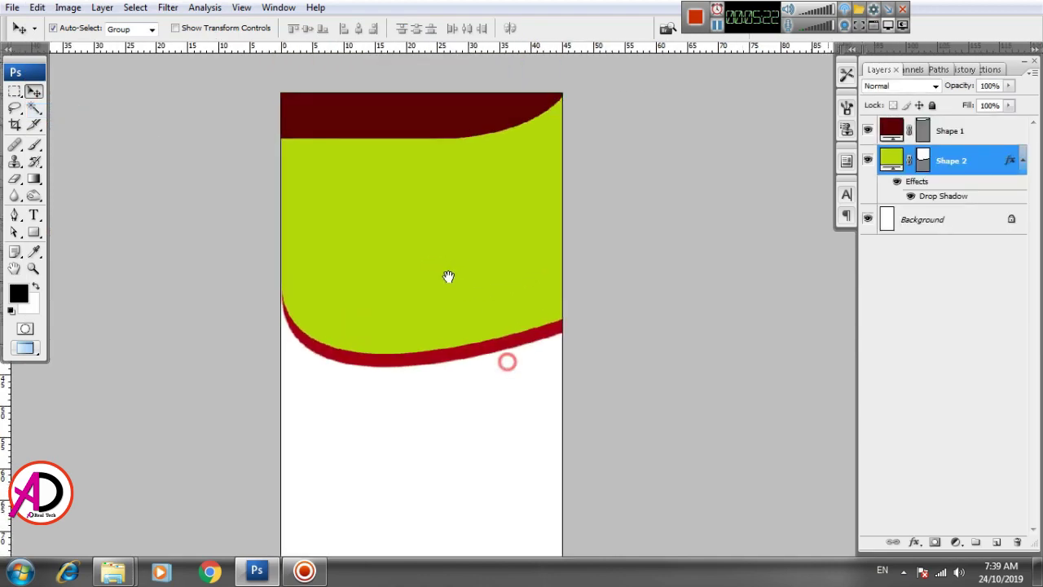
left_click(449, 268)
key("ctrl+v")
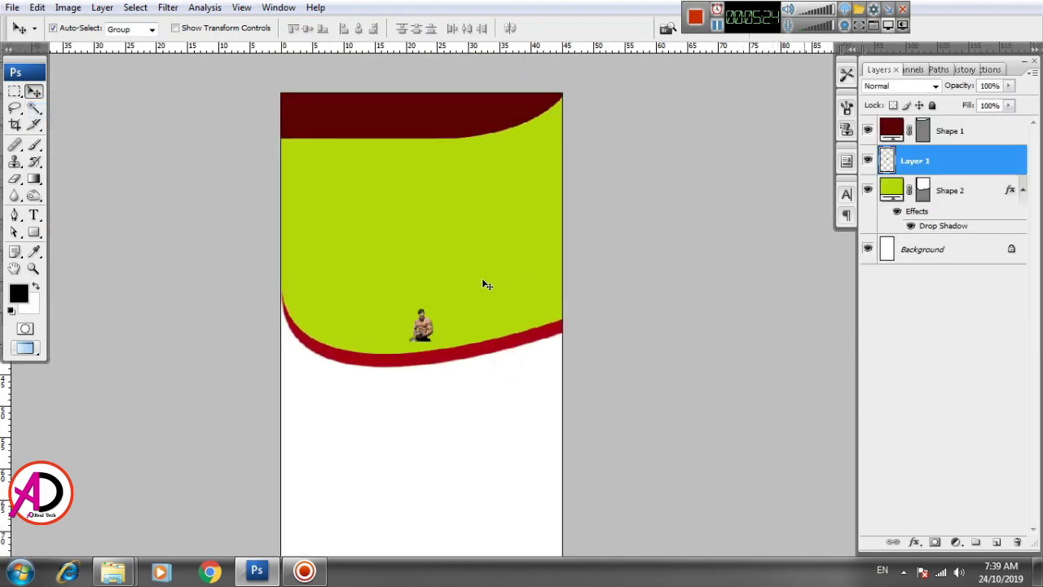
mouse_move(431, 332)
left_mouse_down()
mouse_move(549, 199)
mouse_move(515, 234)
left_mouse_up()
key("ctrl+t")
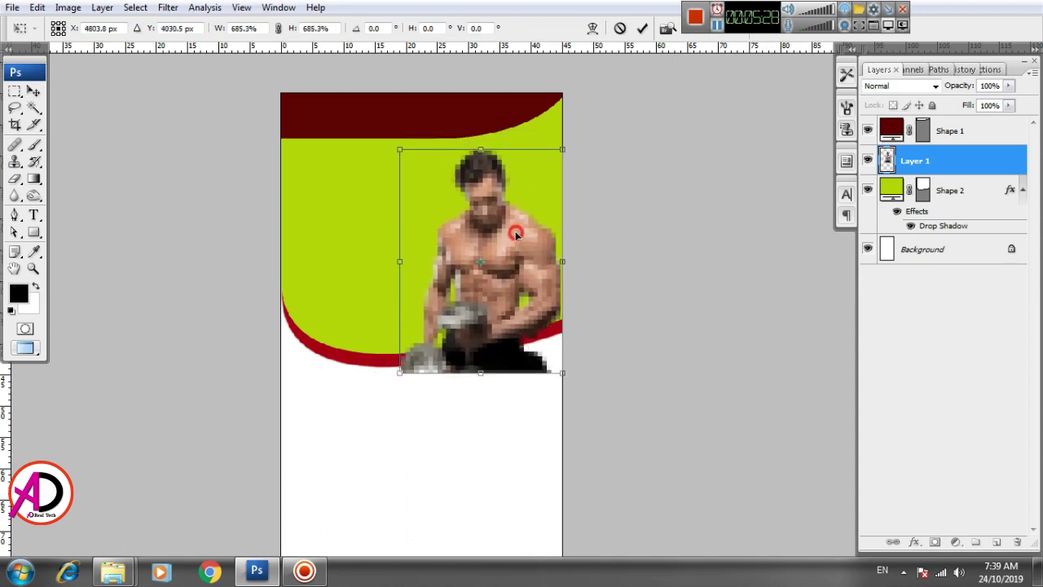
key("Return")
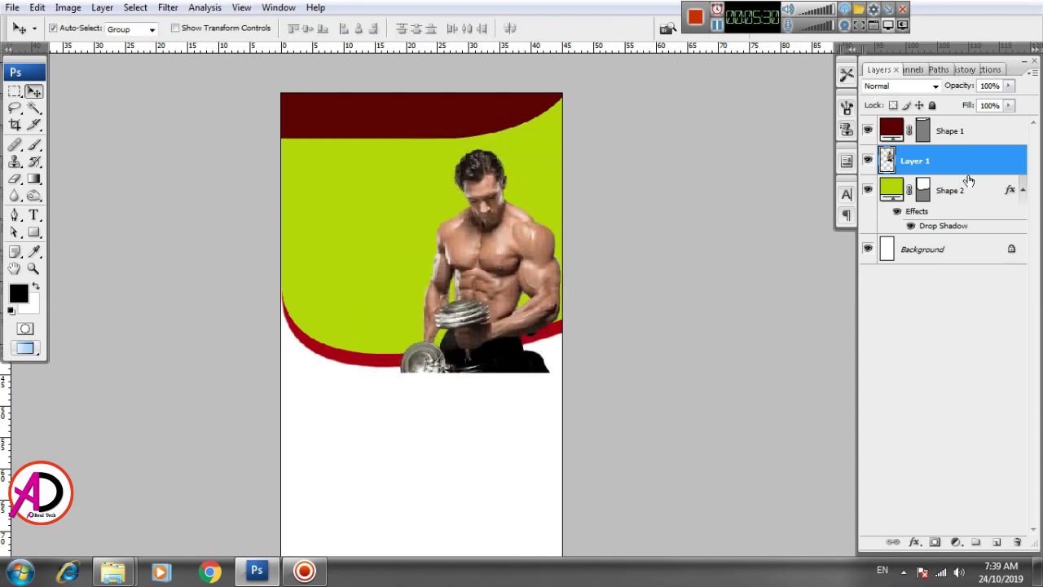
Step: Clip Layer 1 to Shape 2, then enlarge the man to 112.2% on the red curve
mouse_move(976, 166)
left_mouse_down()
mouse_move(982, 217)
mouse_move(973, 226)
mouse_move(943, 169)
left_mouse_up()
right_click(951, 162)
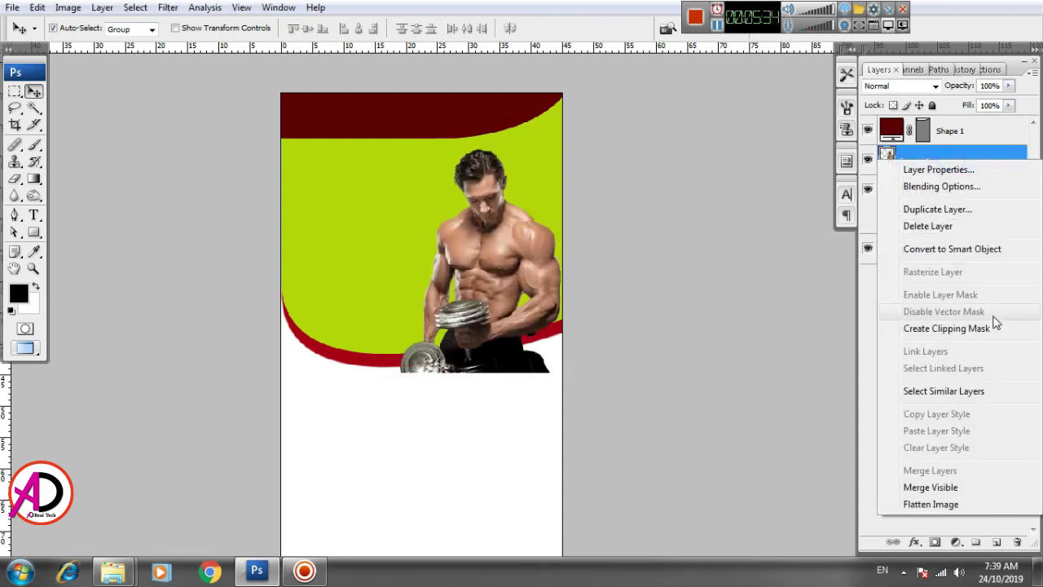
left_click(951, 328)
left_click_drag(515, 283, 512, 272)
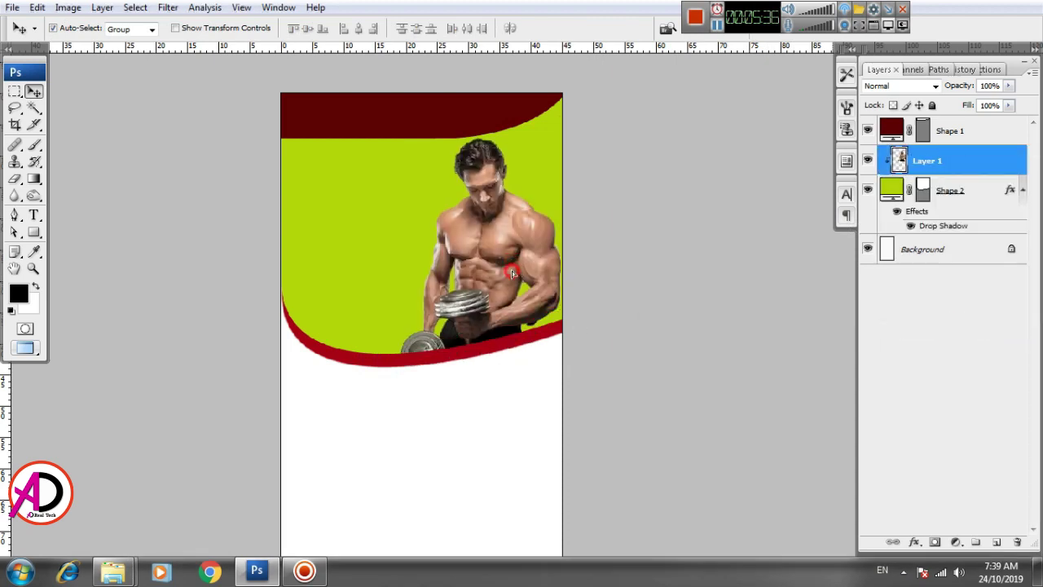
key("ctrl+t")
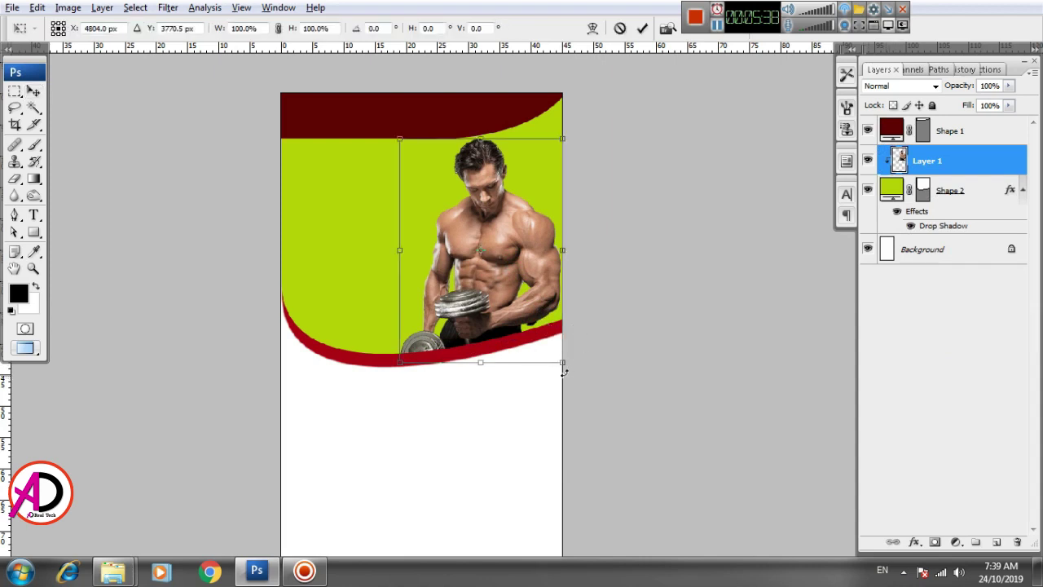
left_click_drag(560, 362, 569, 376)
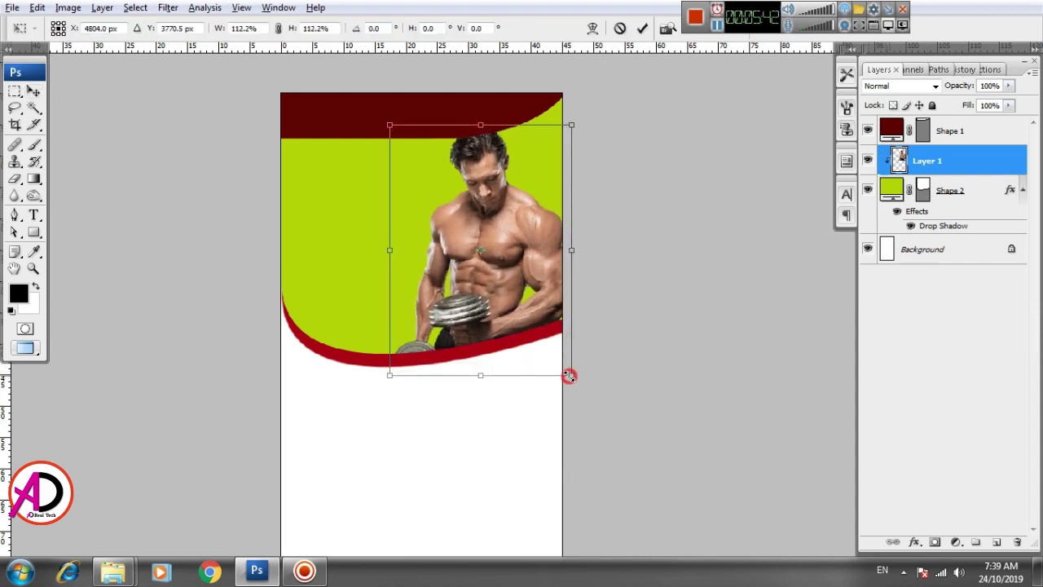
left_click_drag(525, 281, 528, 291)
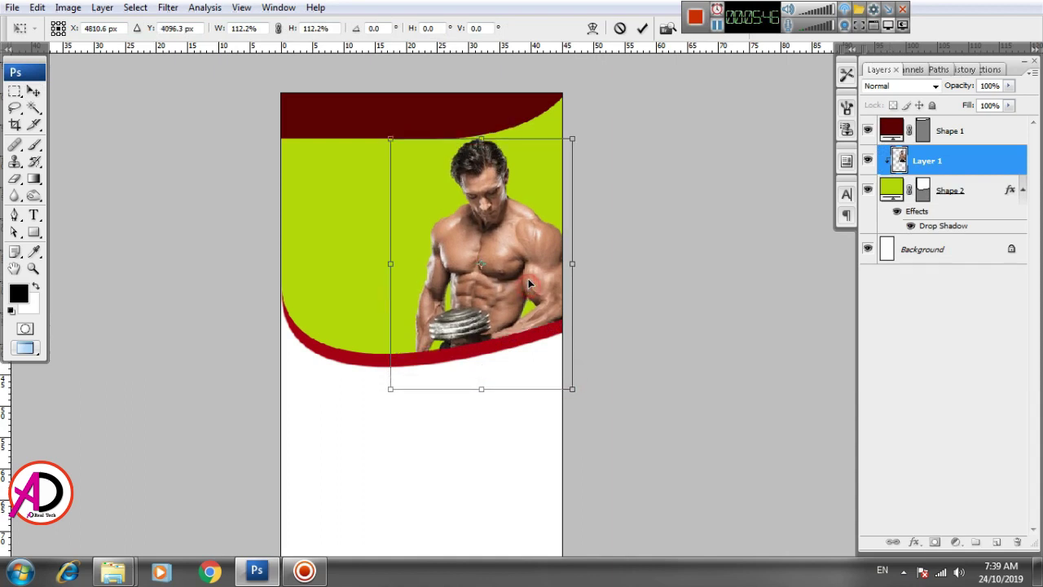
key("Return")
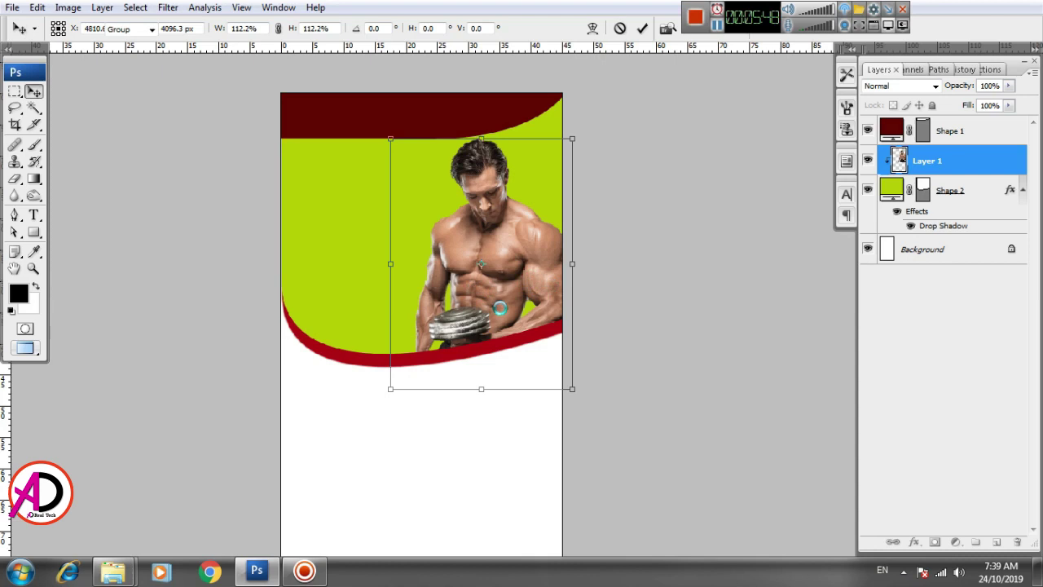
left_click_drag(498, 368, 557, 319)
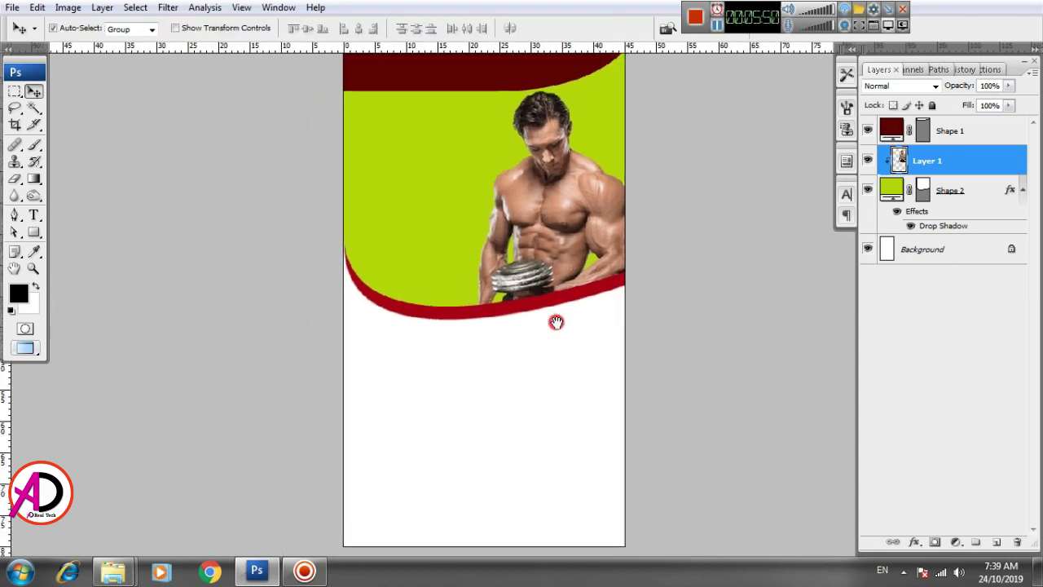
key("ctrl+plus")
left_click_drag(521, 386, 543, 357)
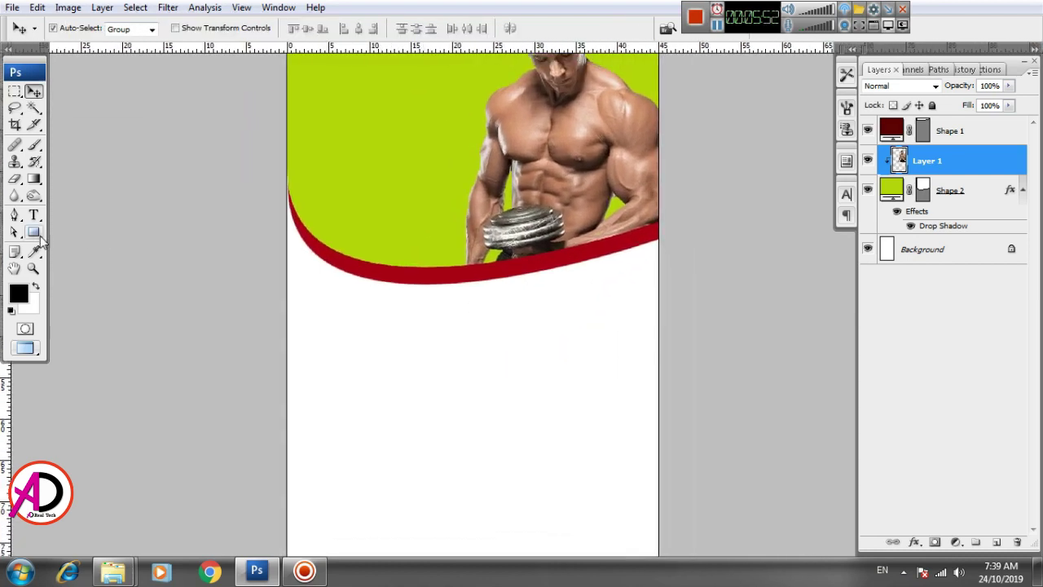
Step: Draw a black circle with the Ellipse tool and move it onto the red curve's left end
left_click_drag(33, 232, 118, 285)
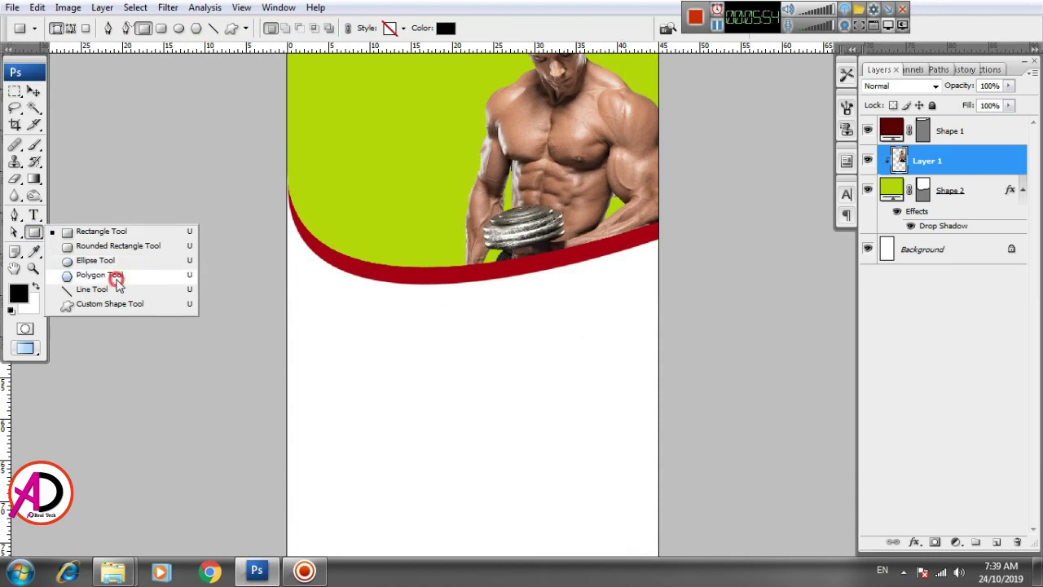
left_click_drag(34, 232, 93, 260)
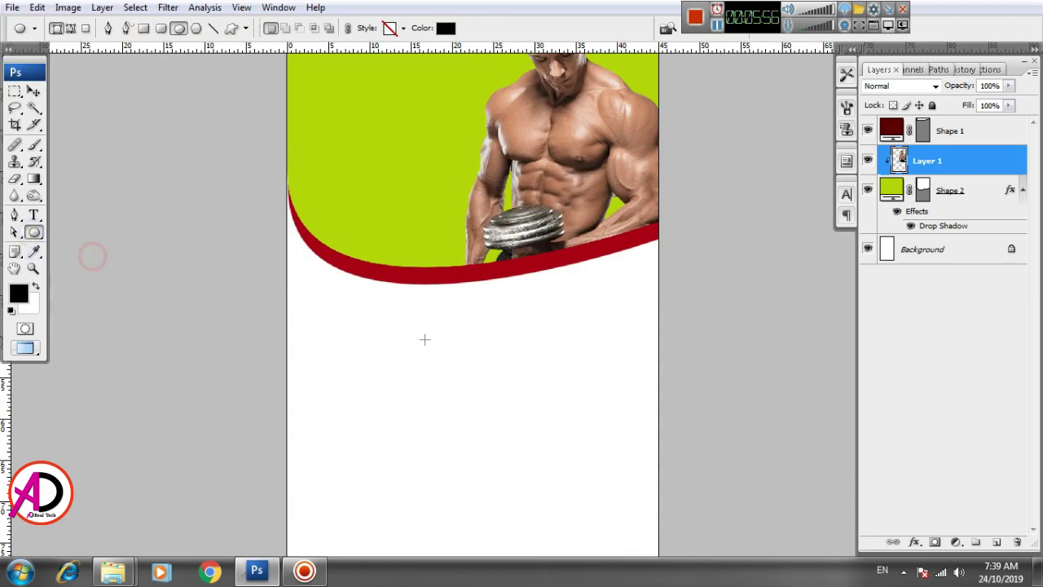
left_click_drag(426, 332, 545, 440)
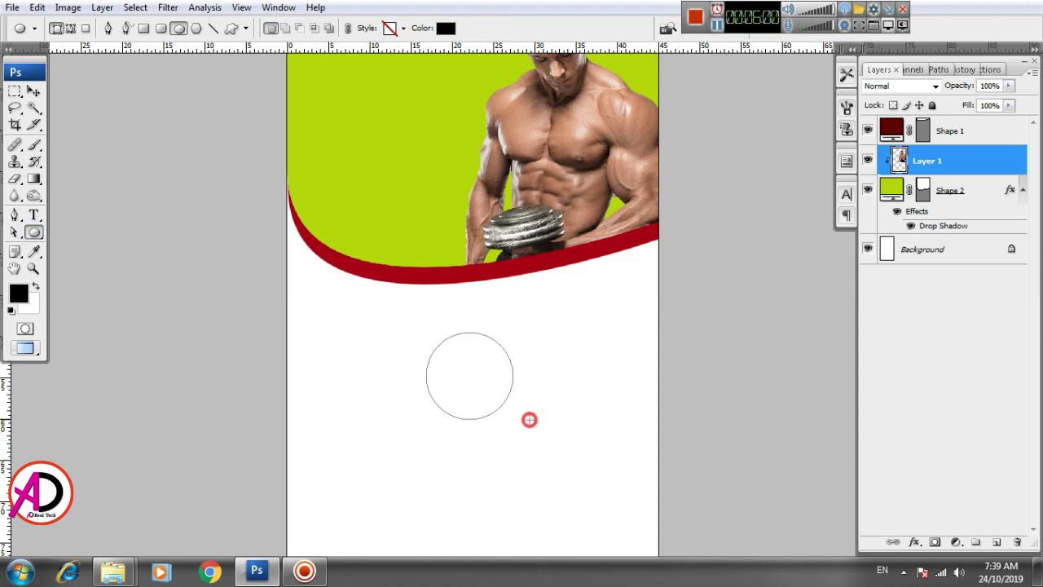
left_click_drag(545, 440, 529, 420)
left_click(33, 91)
mouse_move(476, 376)
left_mouse_down()
mouse_move(344, 275)
mouse_move(374, 261)
mouse_move(443, 348)
left_mouse_up()
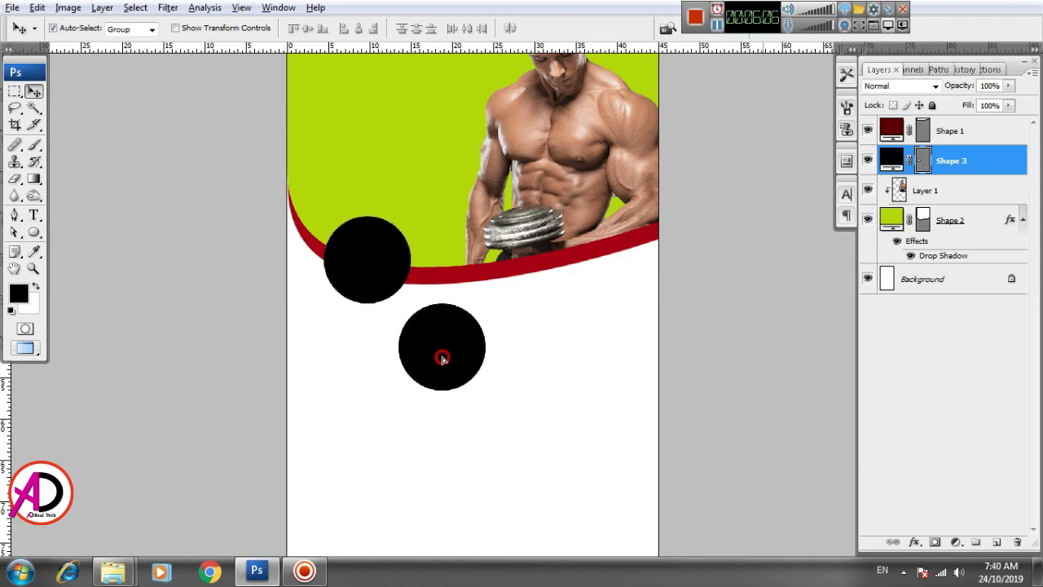
Step: Scale the duplicated circle to 114% and position it over the original
key("ctrl+t")
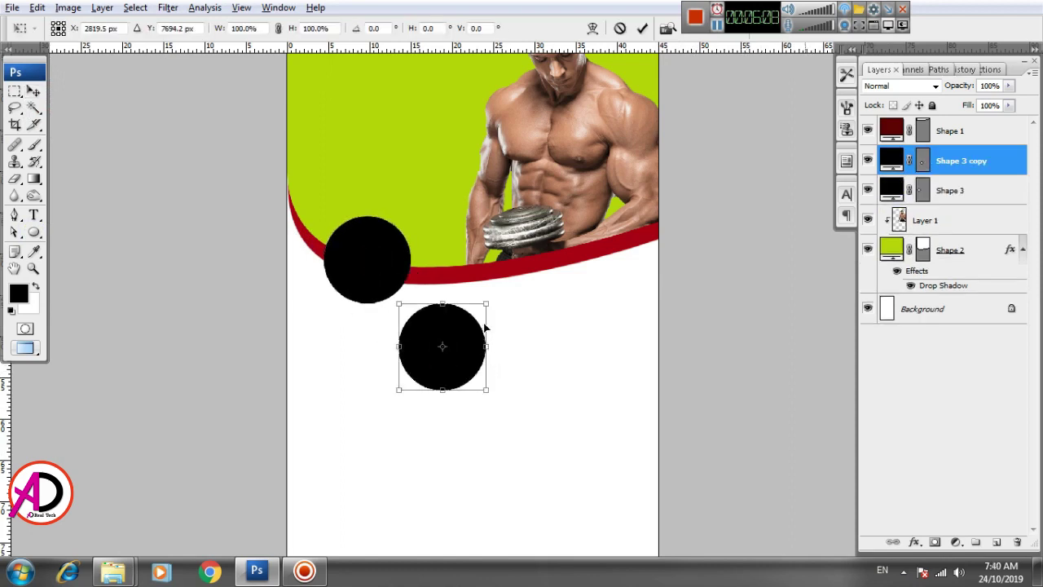
left_click_drag(486, 303, 395, 260)
key("Return")
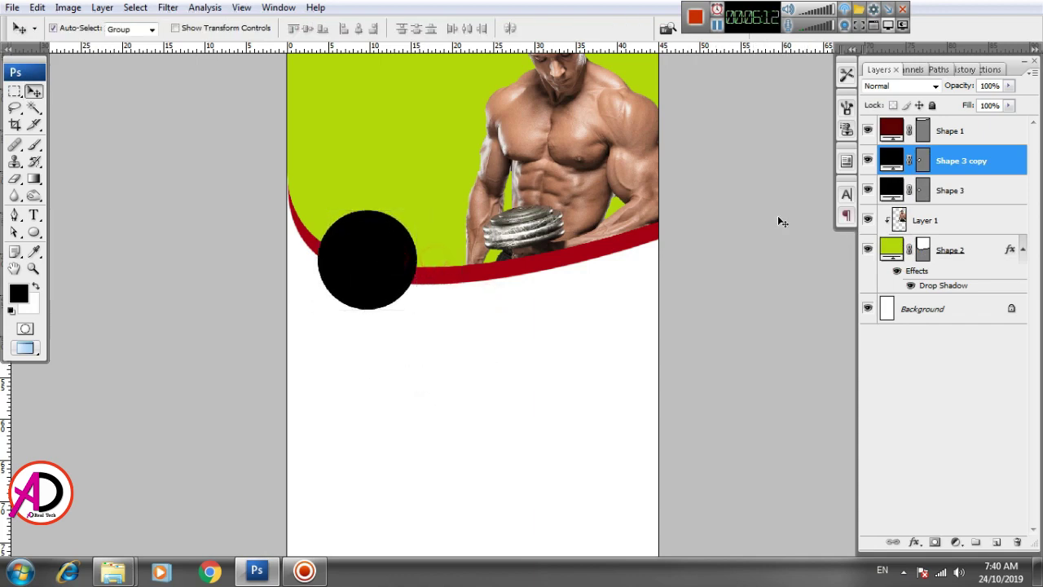
Step: Keep the Shape 3 circle's fill black after trying a bright red
left_click(962, 192)
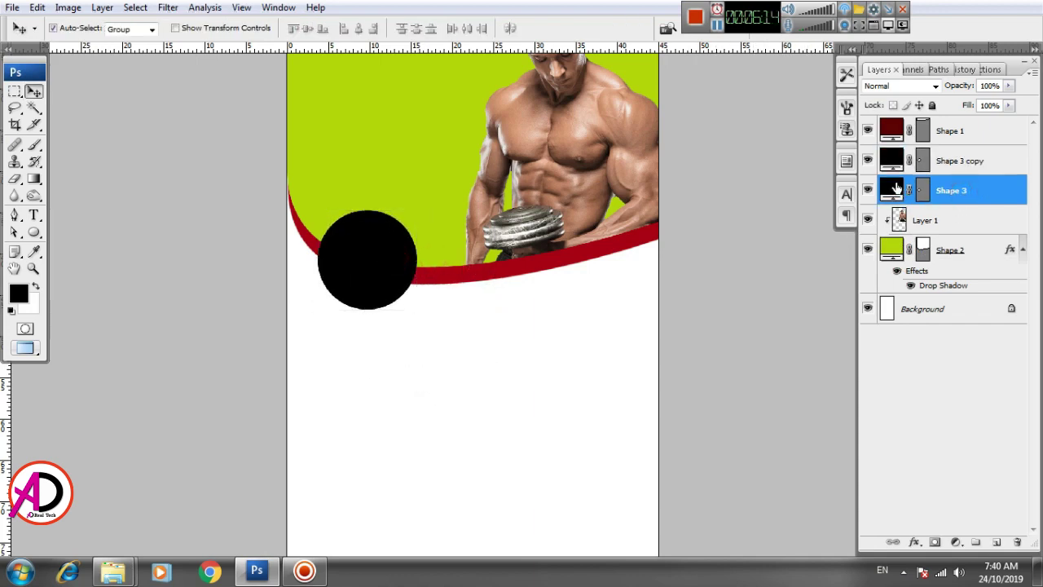
double_click(894, 188)
left_click(761, 305)
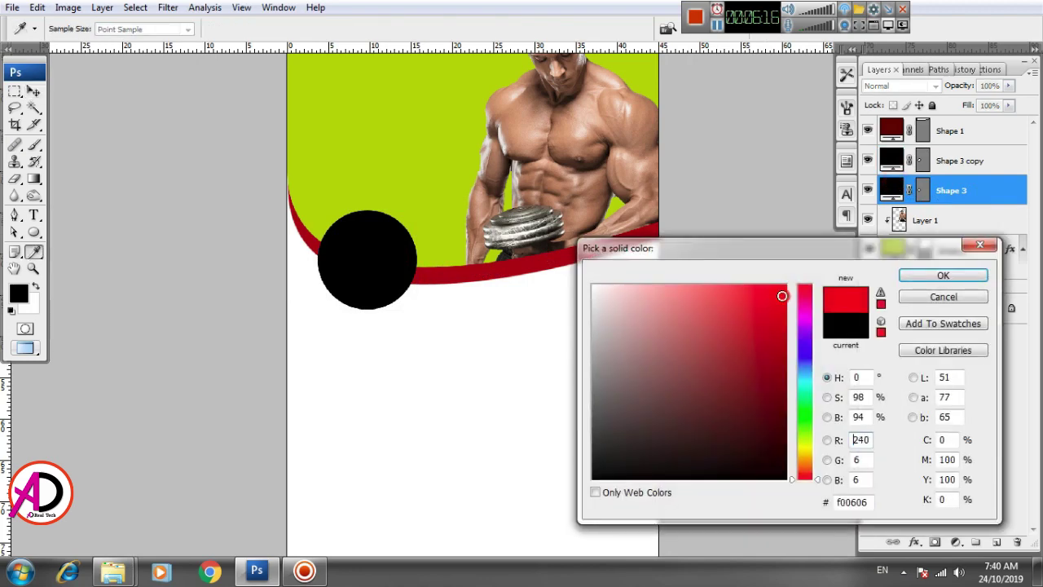
left_click_drag(780, 293, 583, 492)
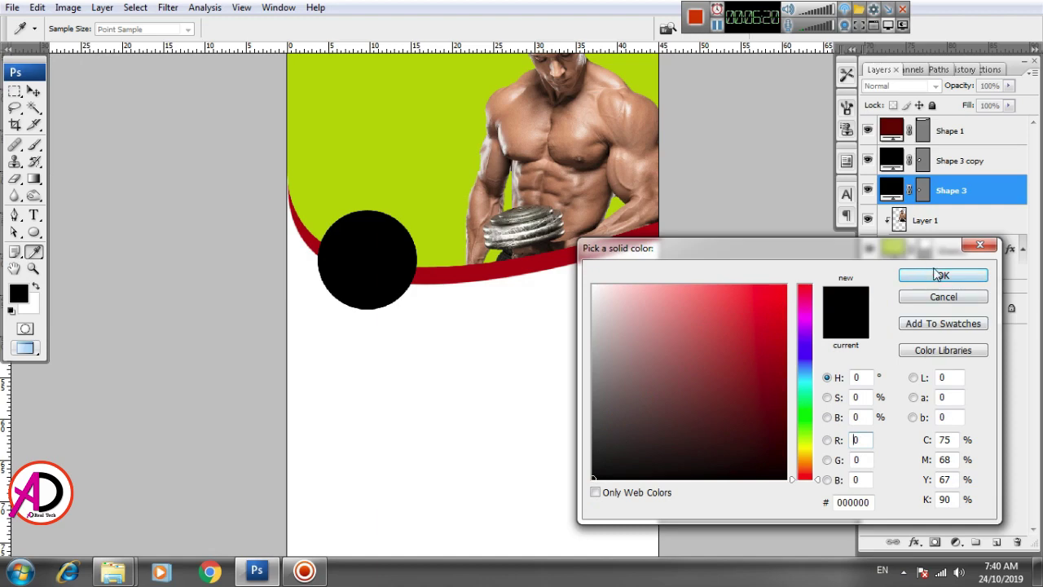
left_click(943, 276)
Step: Fill Shape 3 copy with the curve's dark red a90606 and move it below Shape 3
double_click(891, 161)
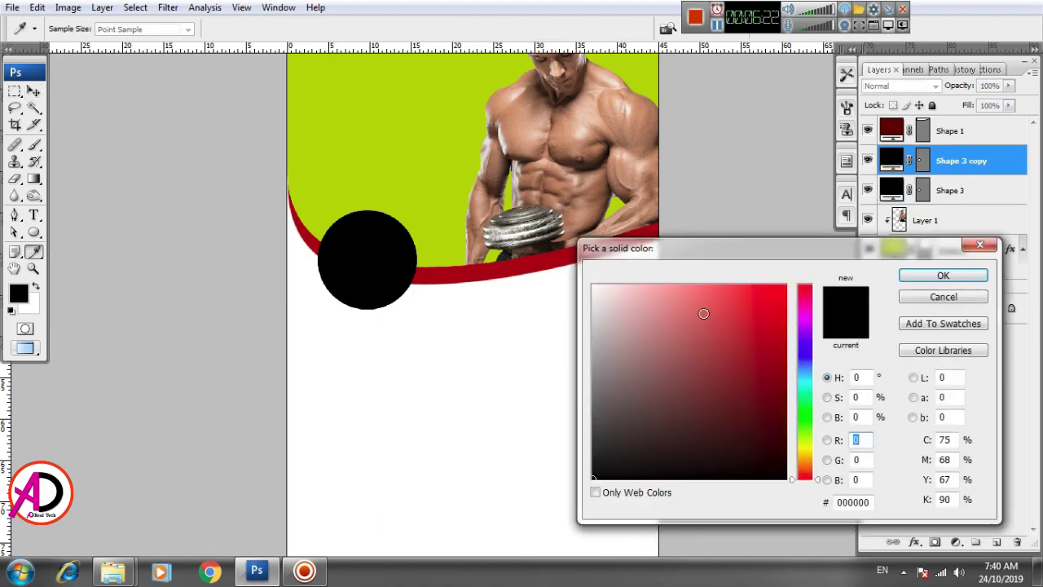
left_click_drag(703, 312, 803, 269)
left_click(482, 271)
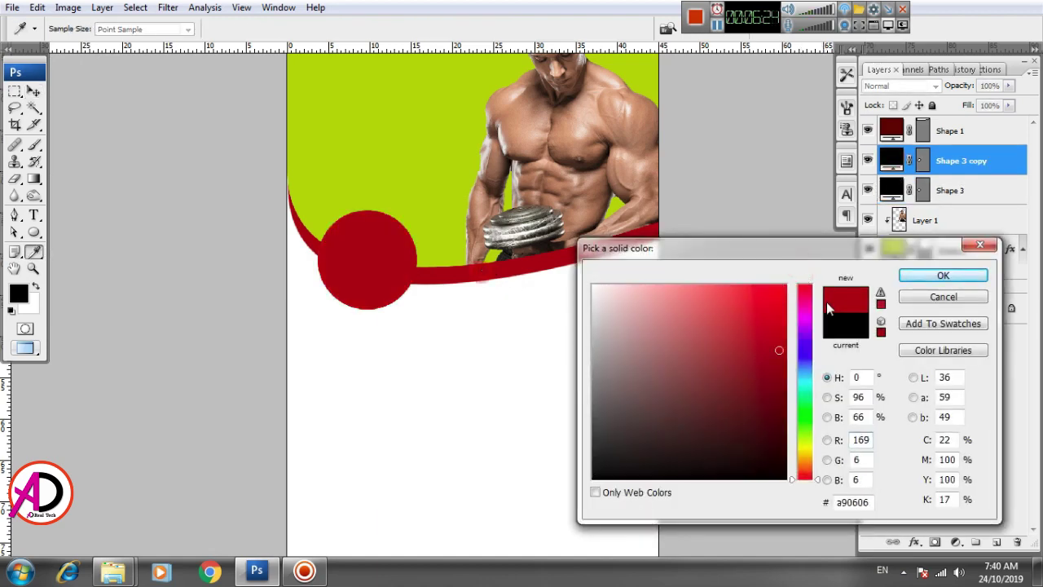
left_click(952, 278)
left_click_drag(994, 159, 990, 200)
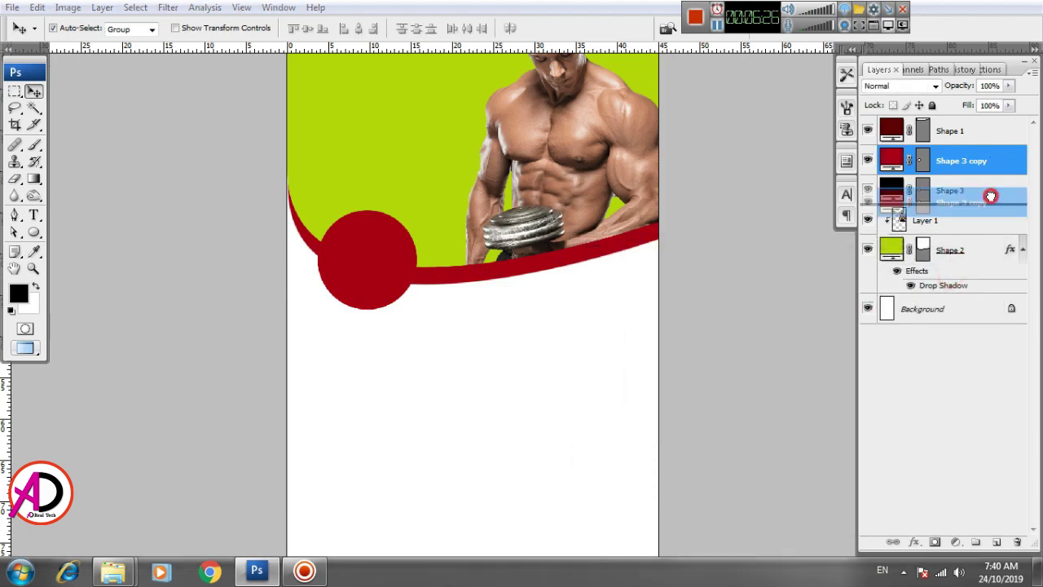
Step: Shrink the black Shape 3 circle to 90% around its centre
left_click(371, 279)
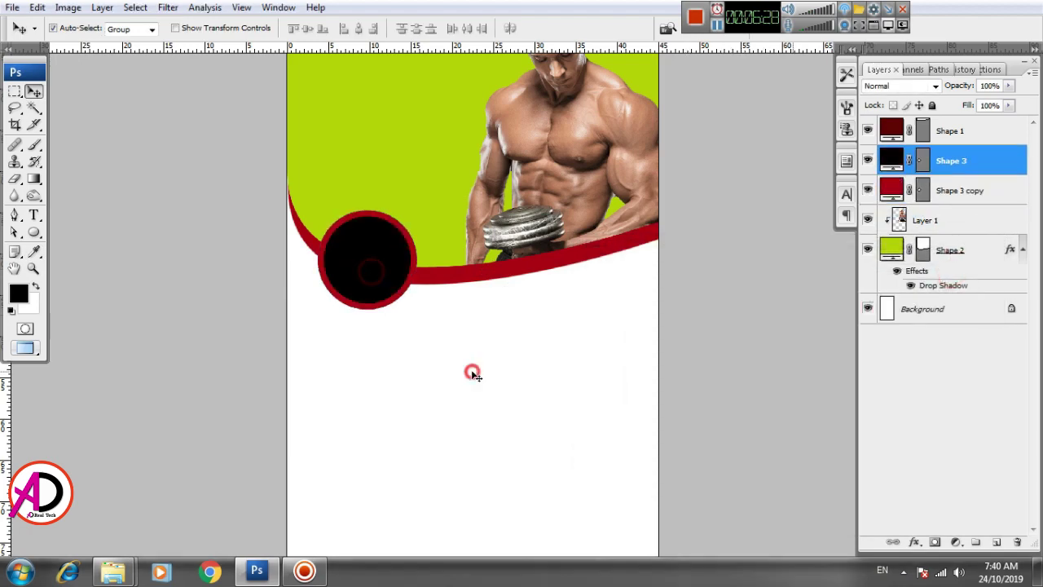
left_click(471, 372)
key("ctrl+plus")
left_click_drag(448, 373, 524, 435)
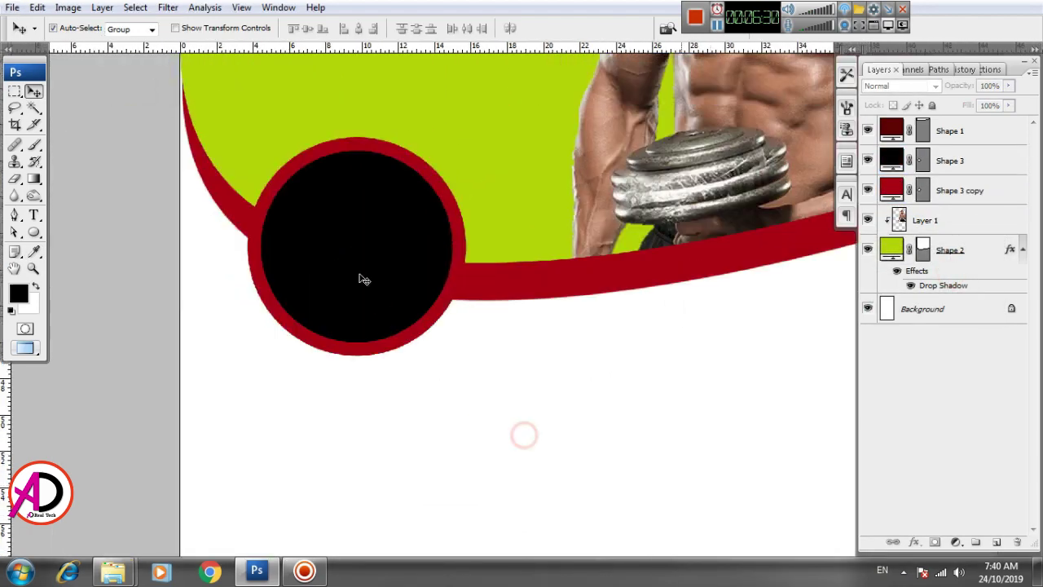
left_click(365, 284)
key("ctrl+t")
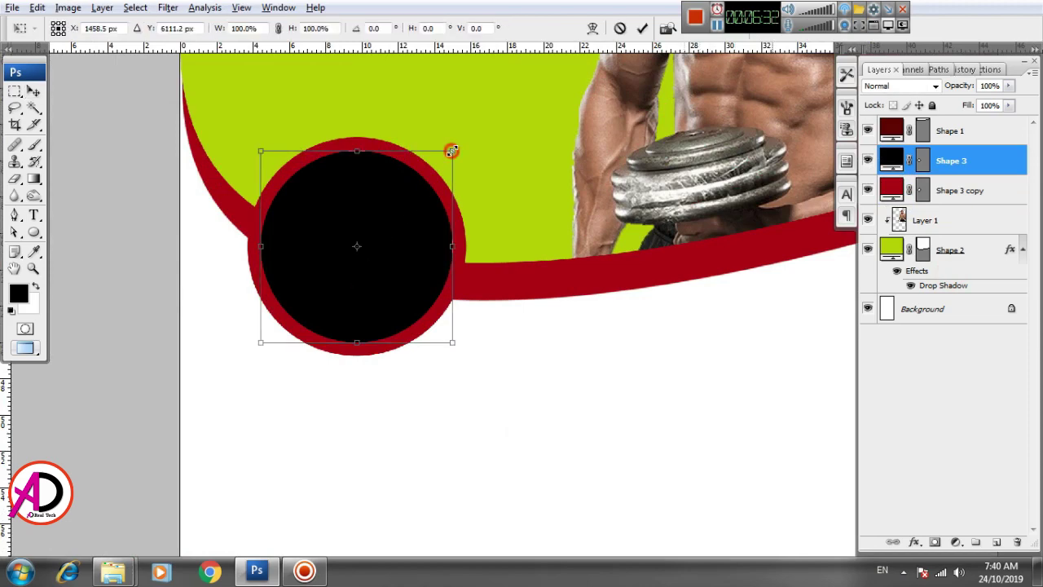
left_click_drag(451, 152, 444, 162)
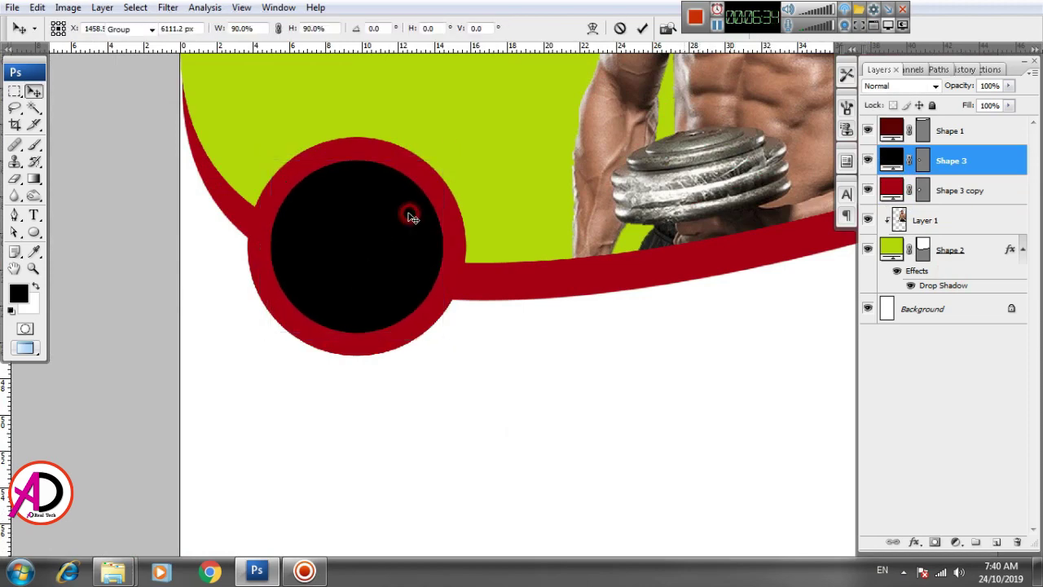
key("Return")
scroll(505, 302, "down", 1)
key("alt+bracketleft")
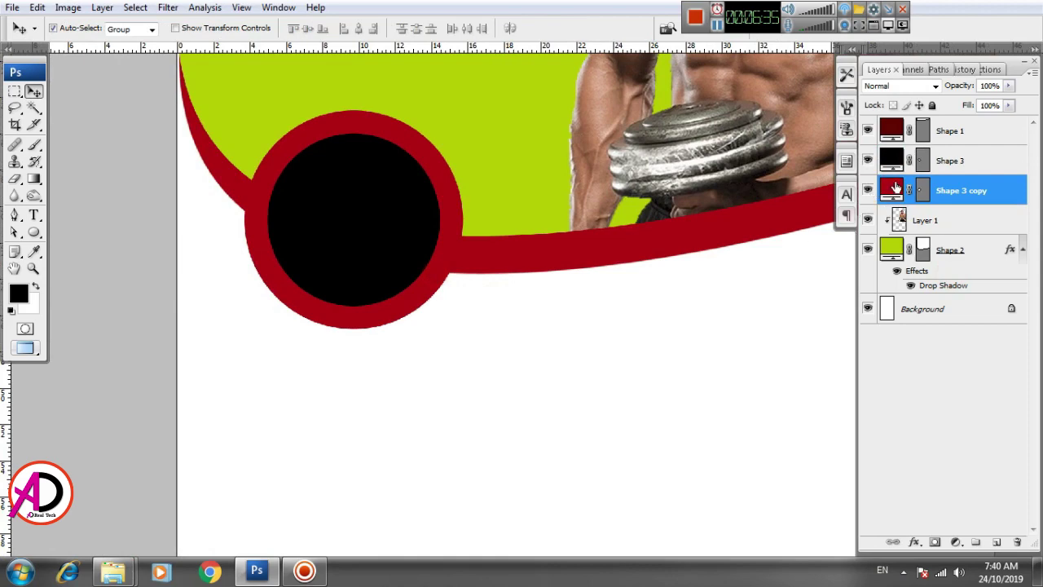
Step: Recolour the Shape 3 copy ring golden yellow (about fdbf04) and view the whole banner
double_click(895, 188)
left_click_drag(811, 459, 811, 450)
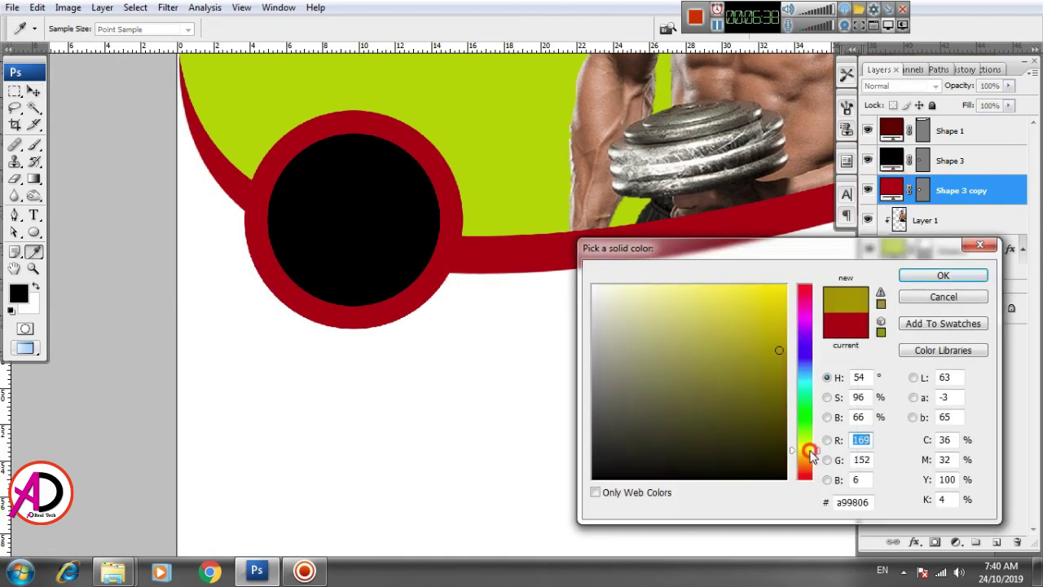
left_click_drag(771, 305, 785, 281)
left_click(785, 320)
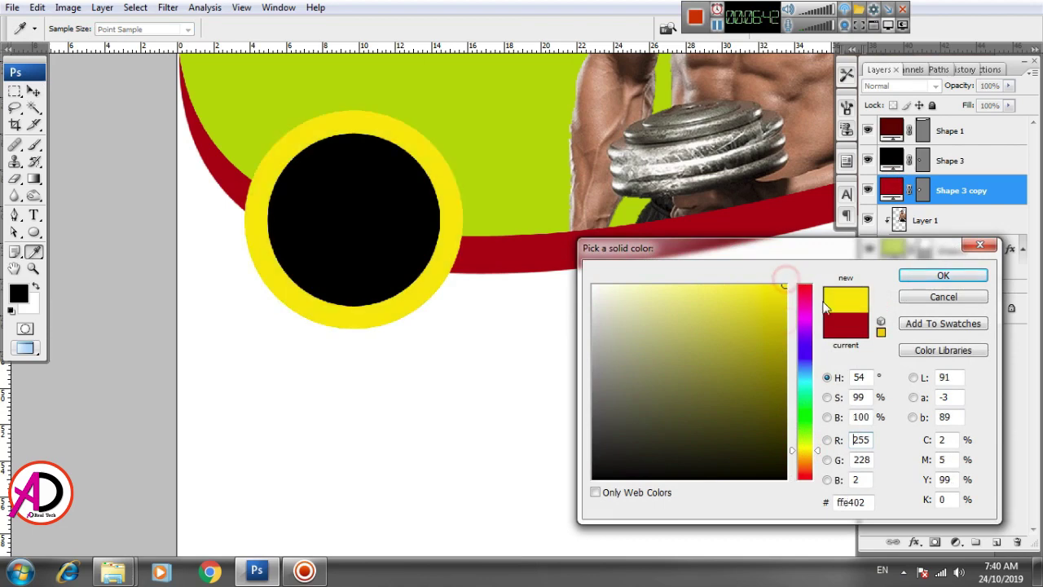
left_click_drag(810, 459, 810, 455)
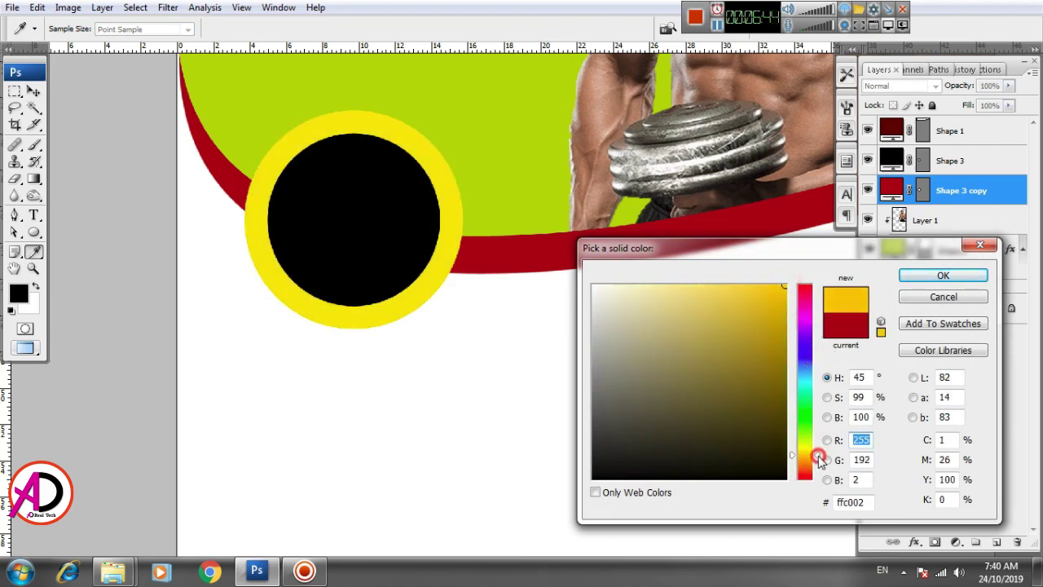
left_click_drag(780, 303, 785, 285)
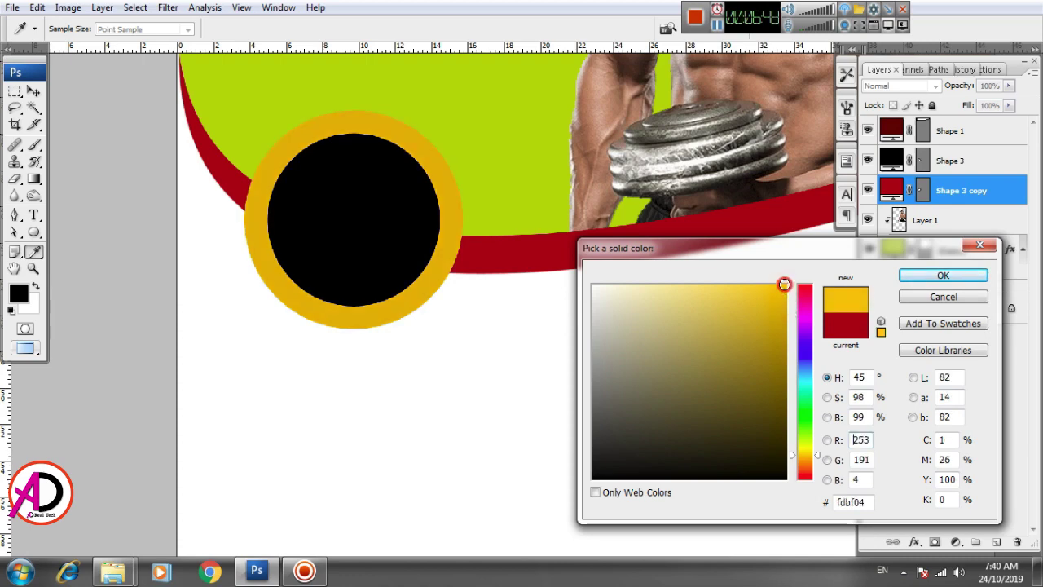
left_click(933, 278)
key("ctrl+minus")
key("ctrl+minus")
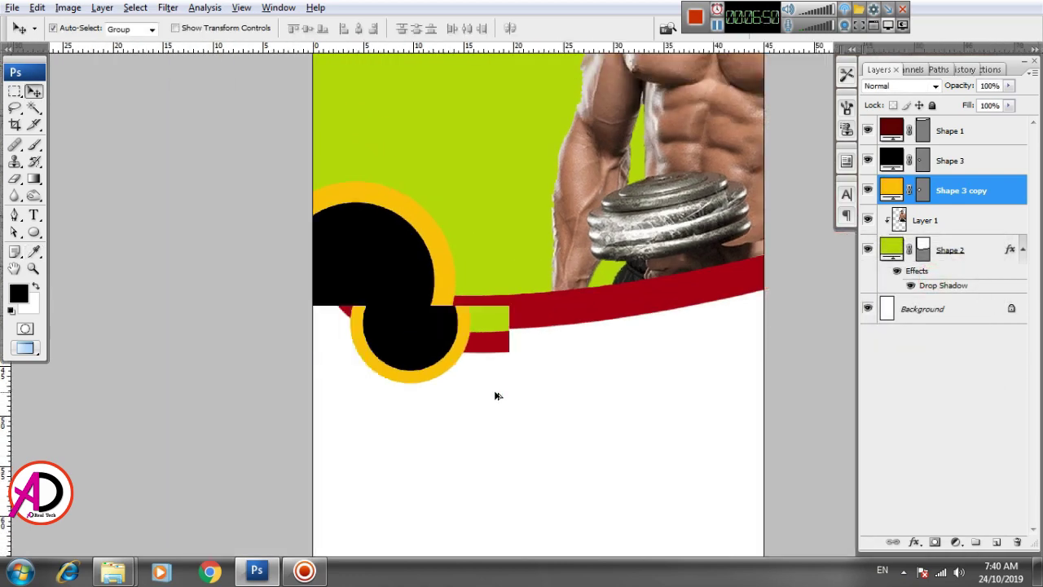
key("ctrl+minus")
key("ctrl+minus")
key("ctrl+plus")
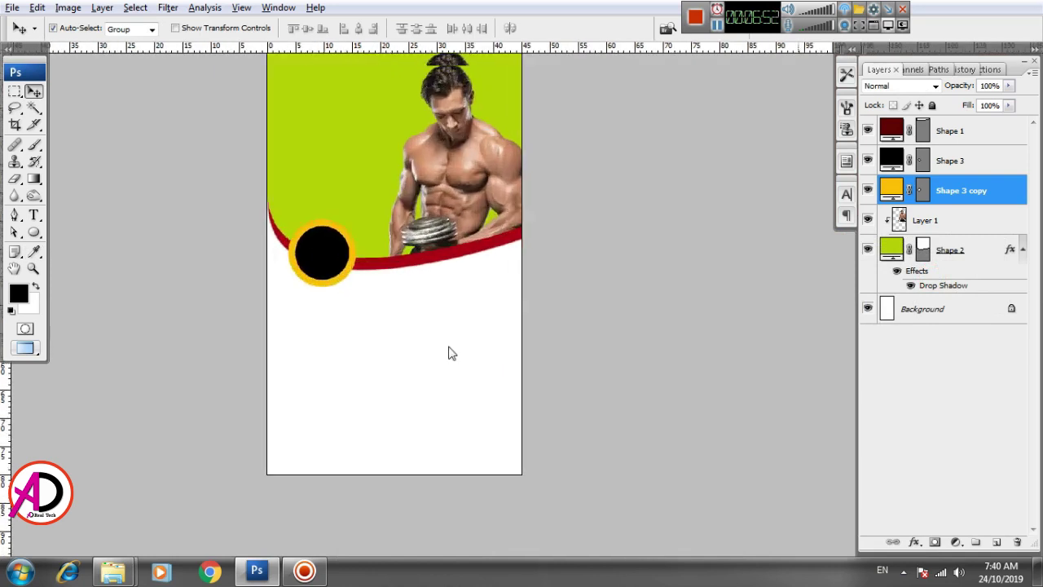
mouse_move(449, 352)
left_mouse_down()
mouse_move(507, 415)
mouse_move(507, 361)
mouse_move(533, 373)
left_mouse_up()
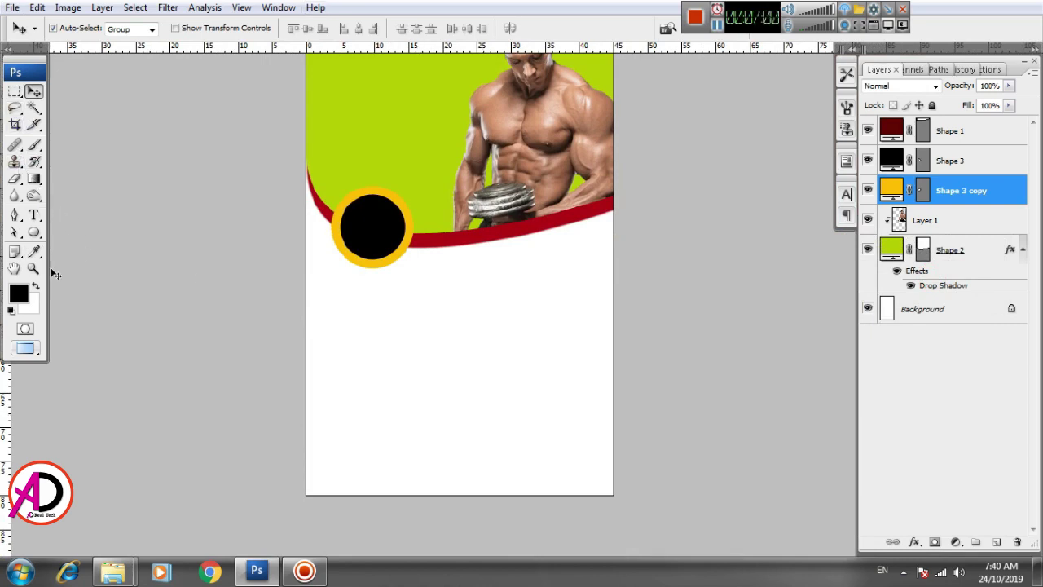
Step: Draw a black rectangle, Shape 4, across the bottom of the poster
left_click(32, 236)
left_click(72, 233)
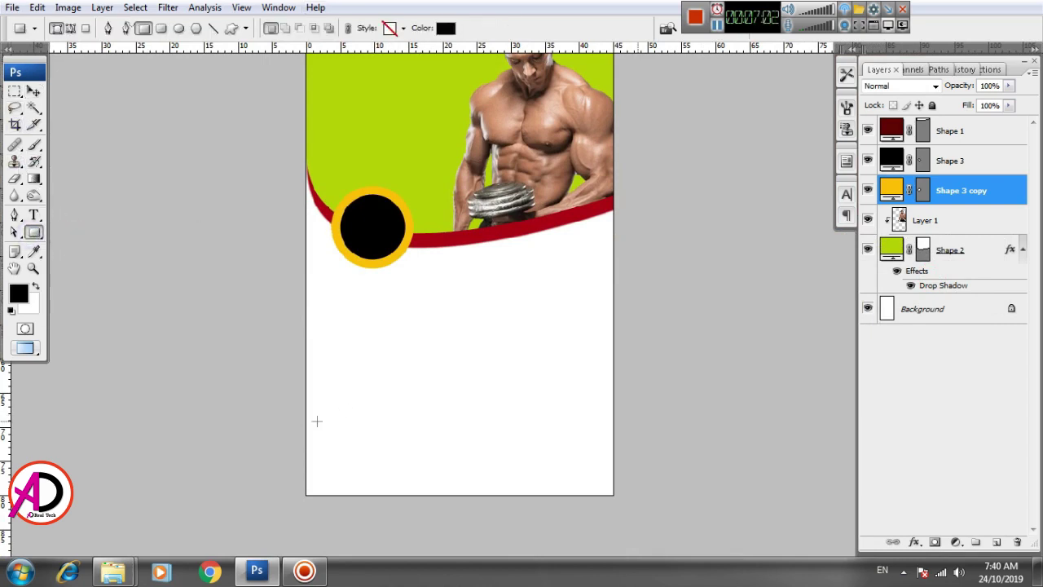
left_click_drag(387, 442, 613, 495)
key("ctrl+plus")
key("ctrl+plus")
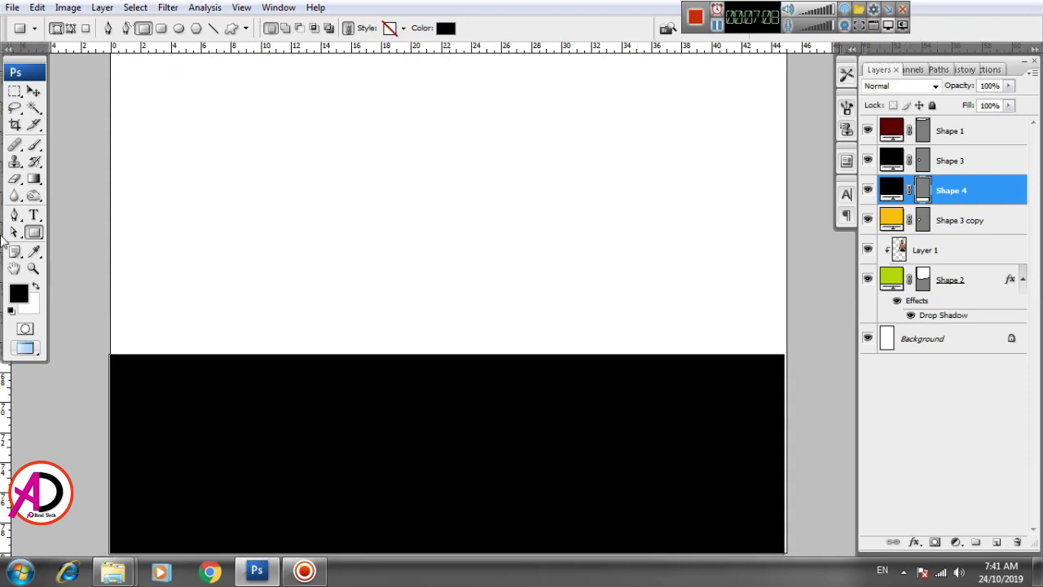
Step: Add an anchor on the top edge and delete the top-right corner point so it curves down
left_click(14, 233)
scroll(389, 286, "down", 3)
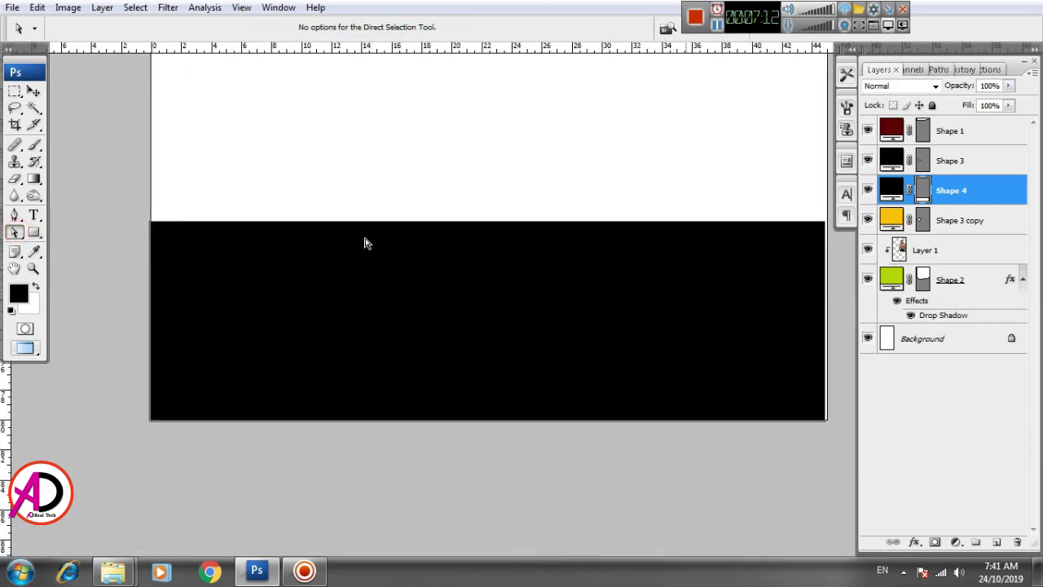
right_click(660, 223)
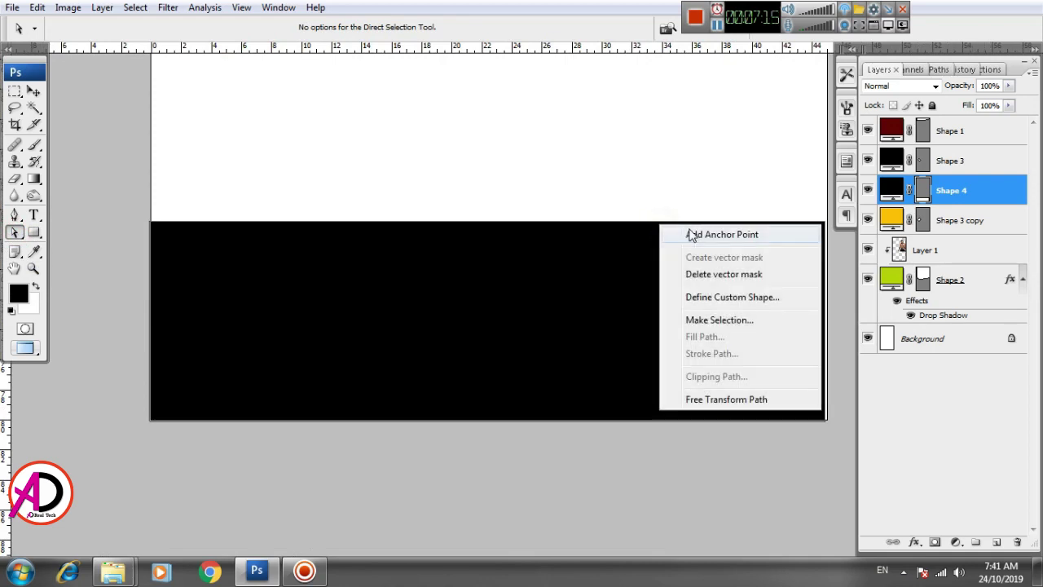
left_click(692, 235)
right_click(825, 227)
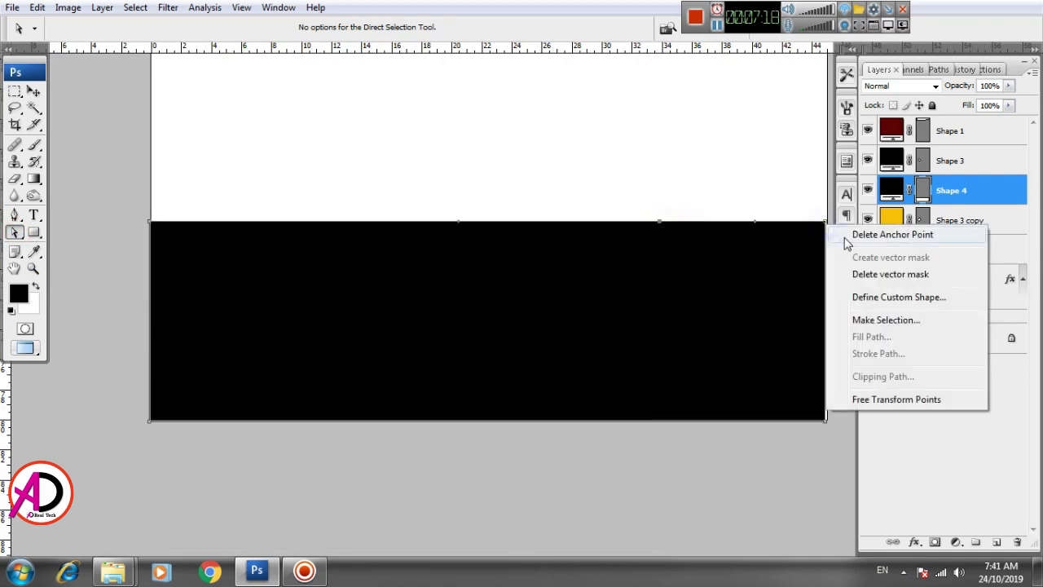
left_click(844, 238)
left_click(739, 486)
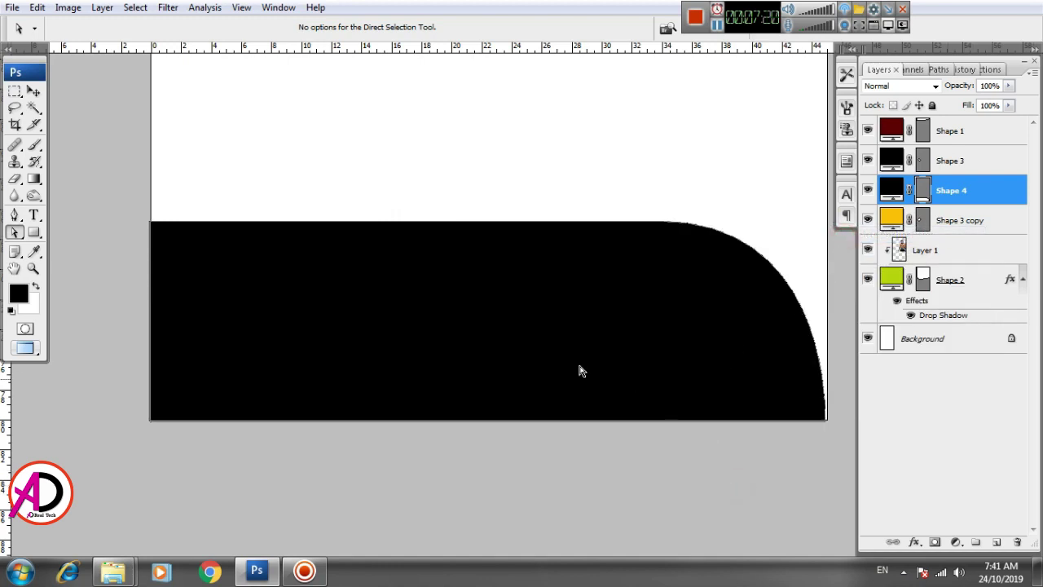
scroll(359, 343, "down", 1)
scroll(401, 381, "down", 1)
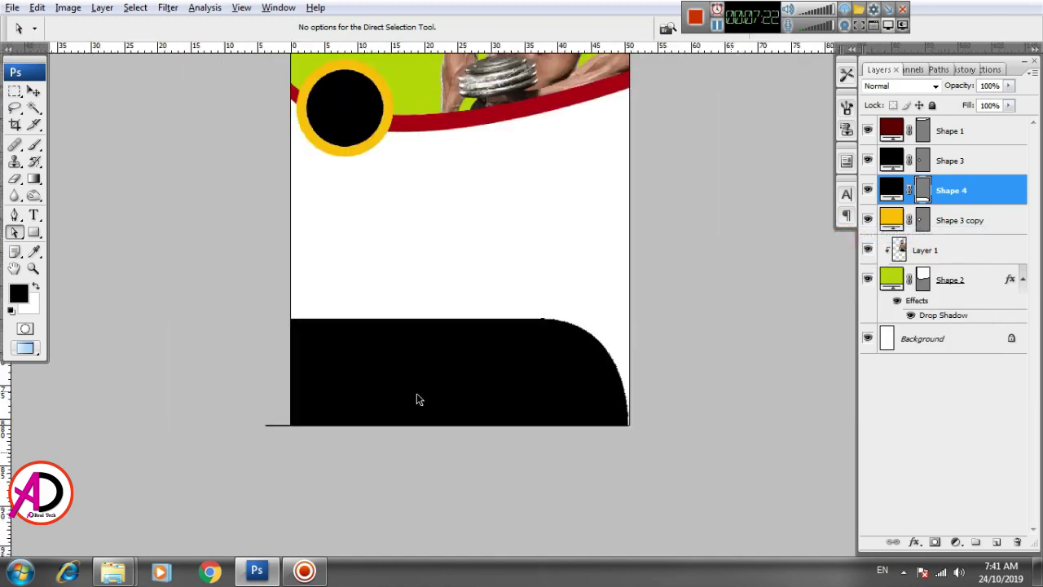
scroll(417, 393, "down", 1)
Step: Move the black band down and raise its top-left corner so the top edge slopes
left_click(33, 92)
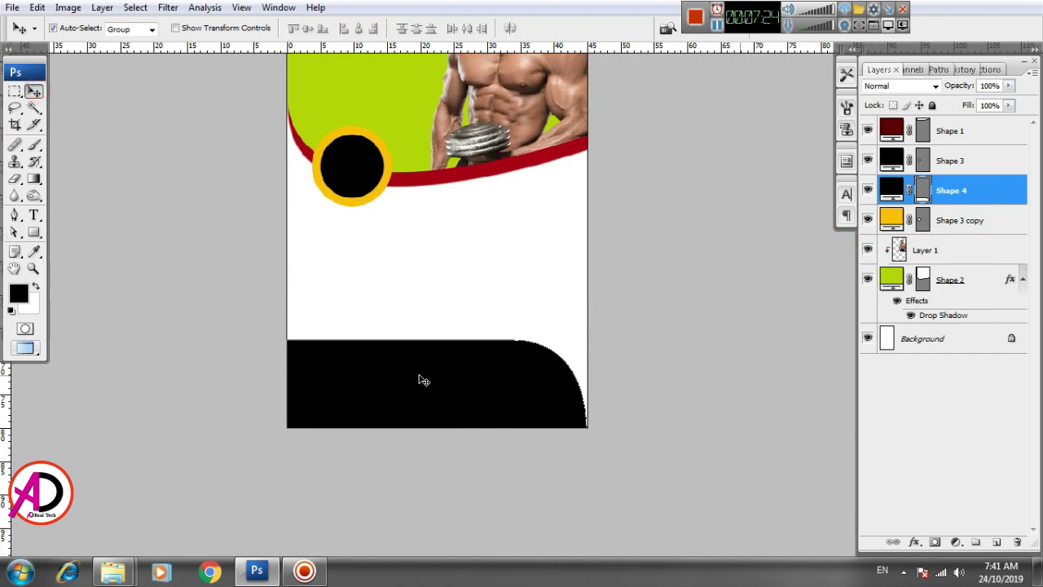
mouse_move(421, 377)
left_mouse_down()
mouse_move(432, 419)
mouse_move(419, 421)
left_mouse_up()
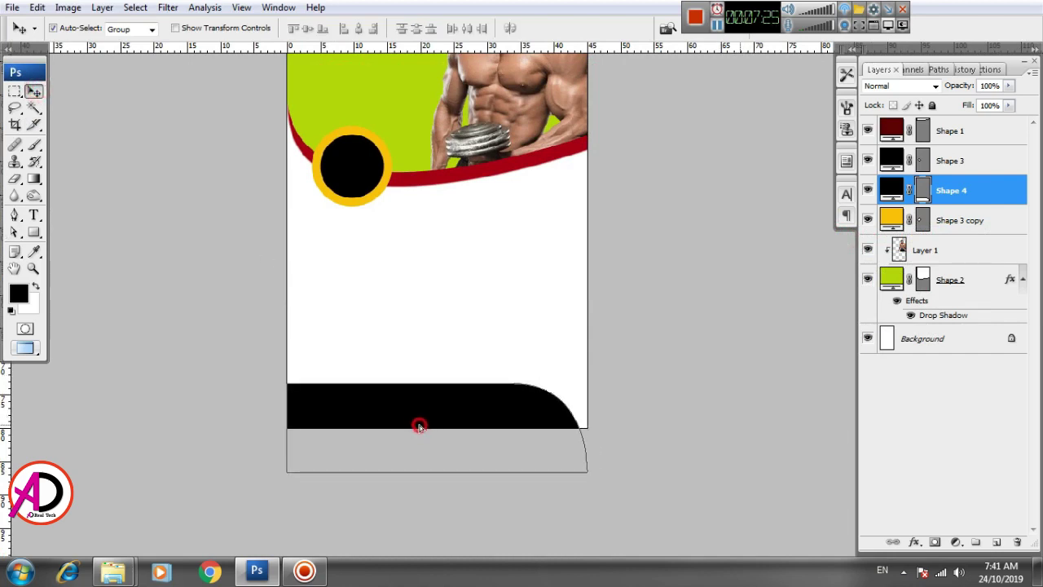
scroll(492, 405, "up", 2)
scroll(497, 359, "down", 1)
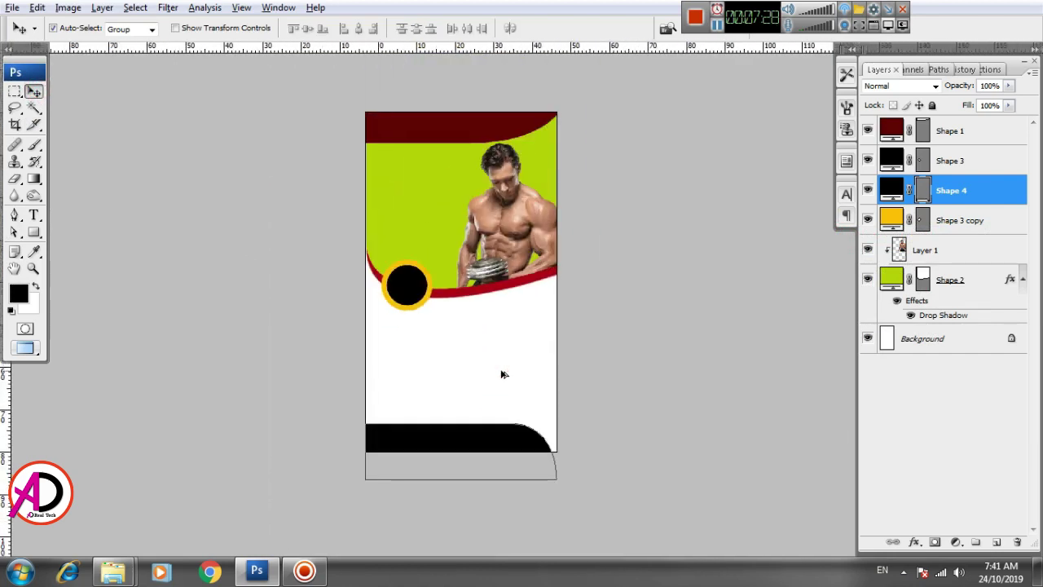
scroll(502, 374, "up", 1)
scroll(501, 331, "down", 1)
left_click(477, 425)
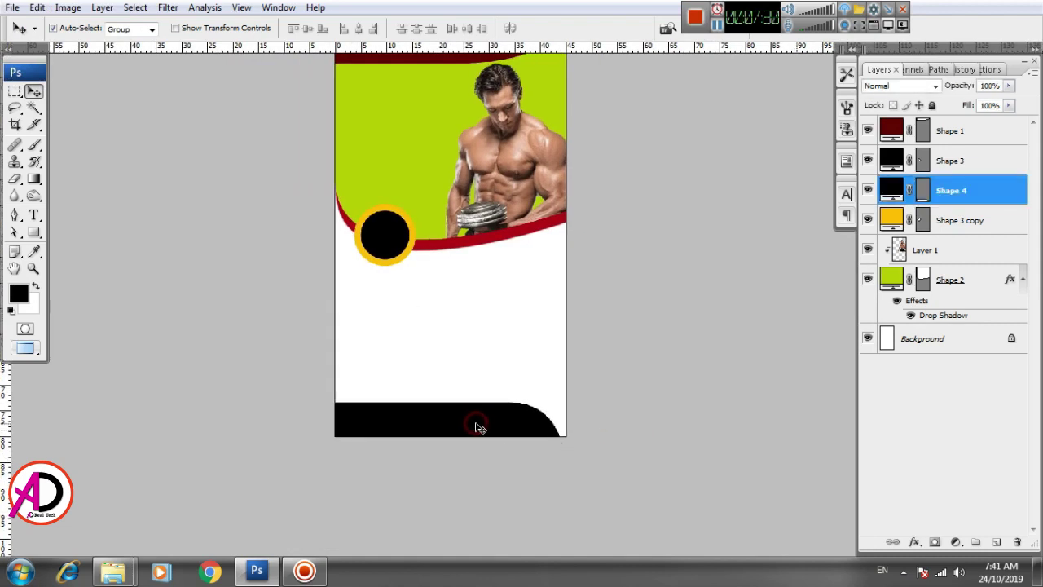
key("ctrl+t")
left_click_drag(337, 406, 331, 352)
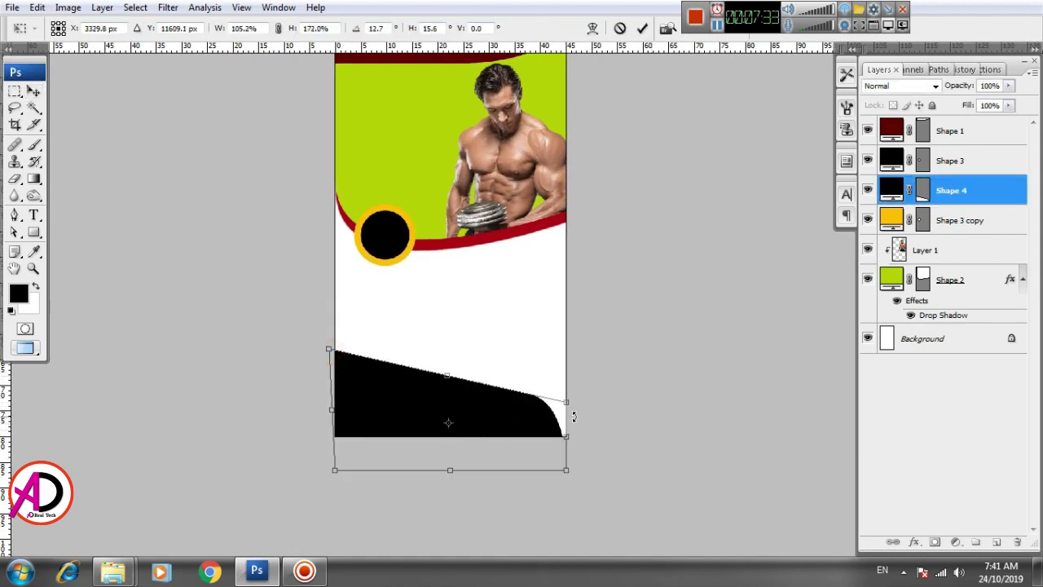
mouse_move(454, 391)
left_mouse_down()
mouse_move(464, 340)
mouse_move(448, 356)
mouse_move(450, 402)
left_mouse_up()
double_click(480, 426)
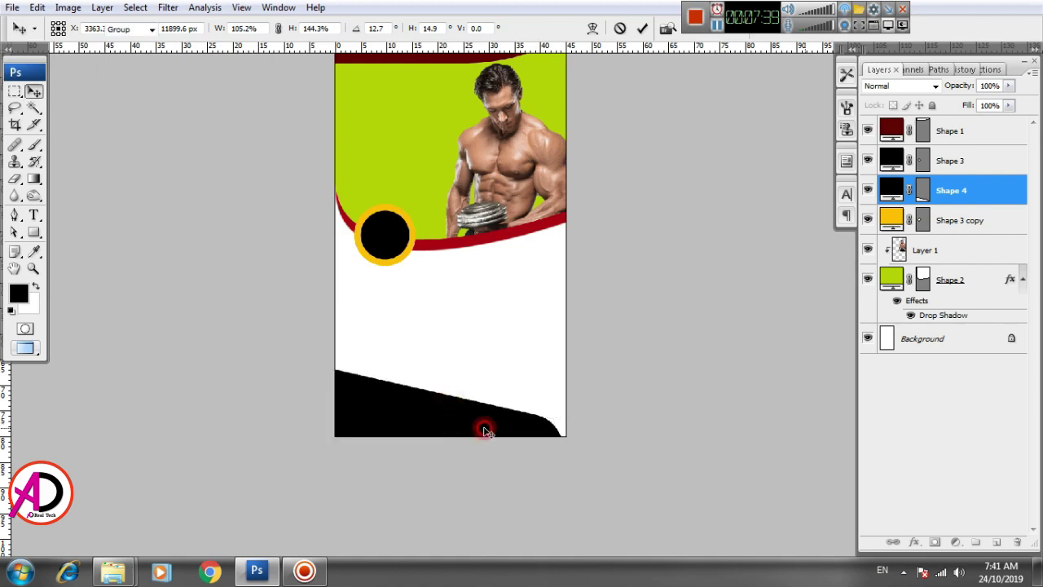
Step: Enlarge the band slightly to reach the bottom-right corner and nudge it into place
left_click(471, 423)
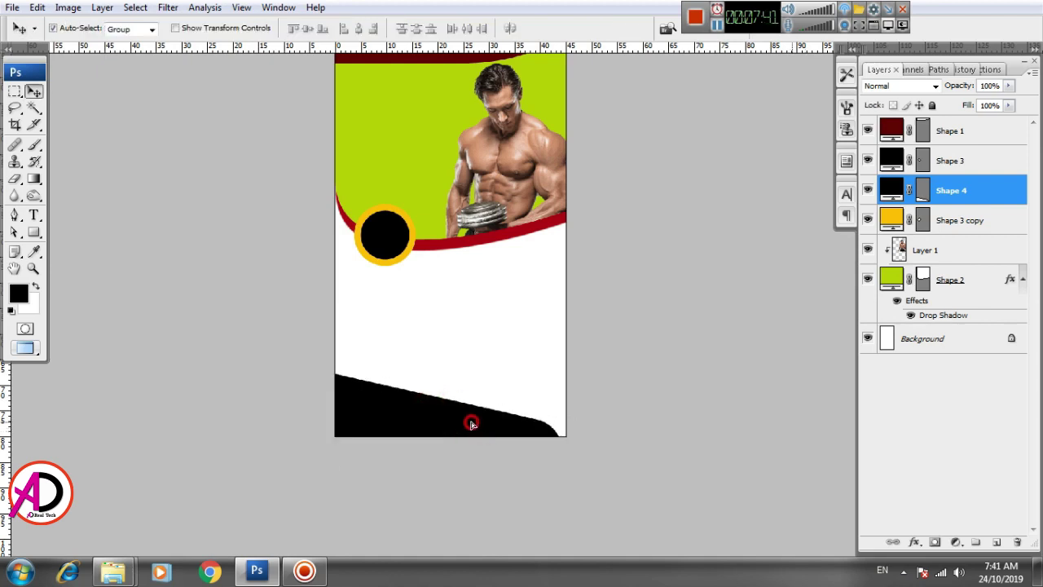
key("ctrl+t")
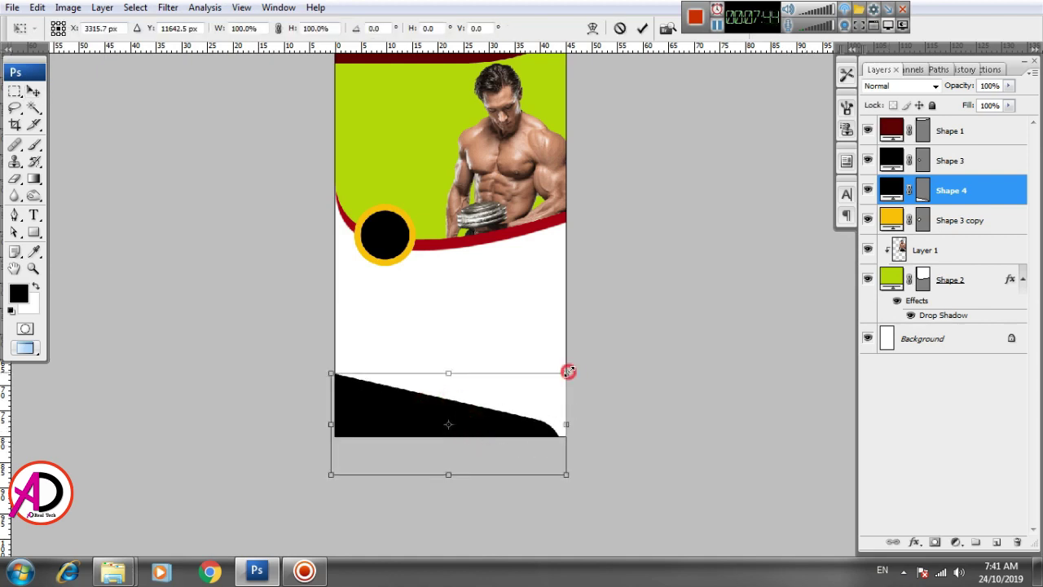
left_click_drag(568, 372, 575, 369)
double_click(502, 408)
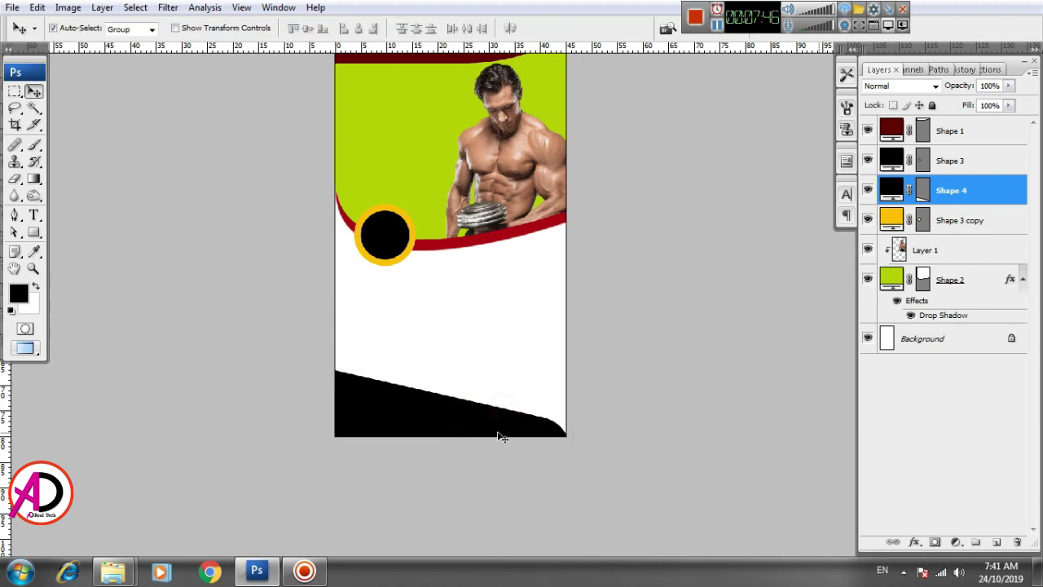
key("Down")
key("Down")
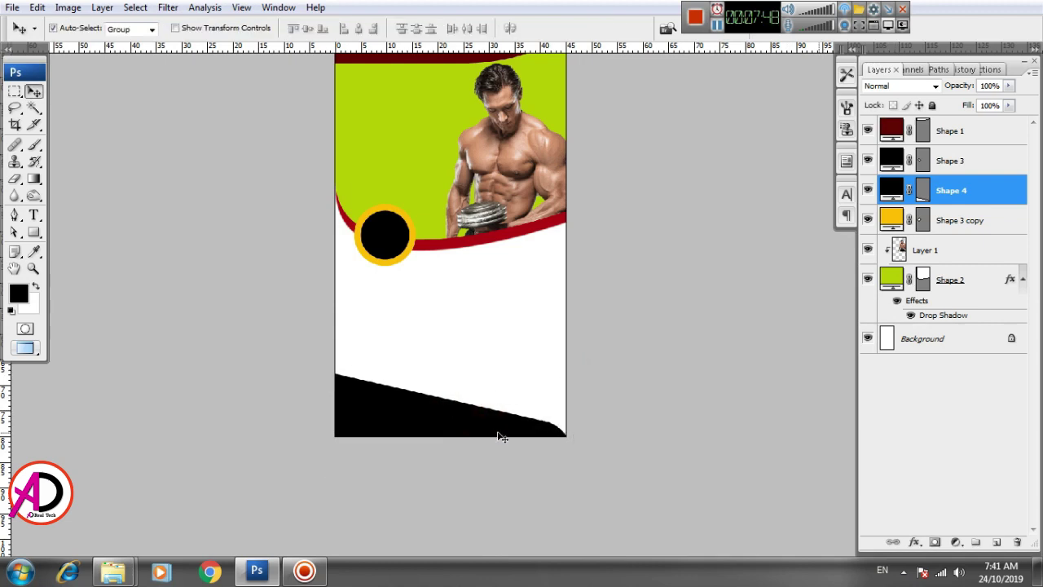
key("Up")
key("Up")
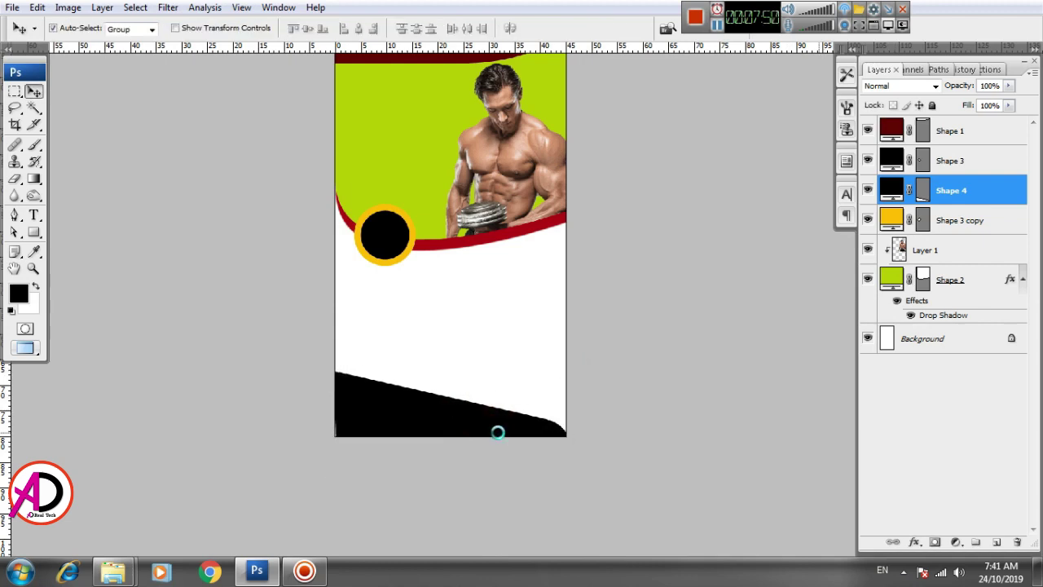
key("Up")
key("Up")
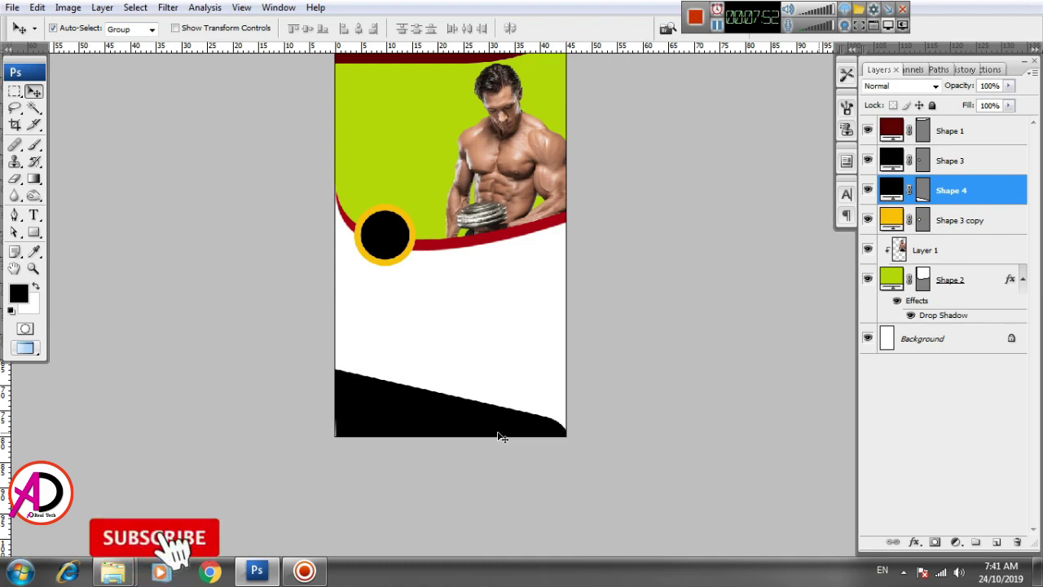
scroll(468, 359, "up", 2)
scroll(469, 373, "up", 3)
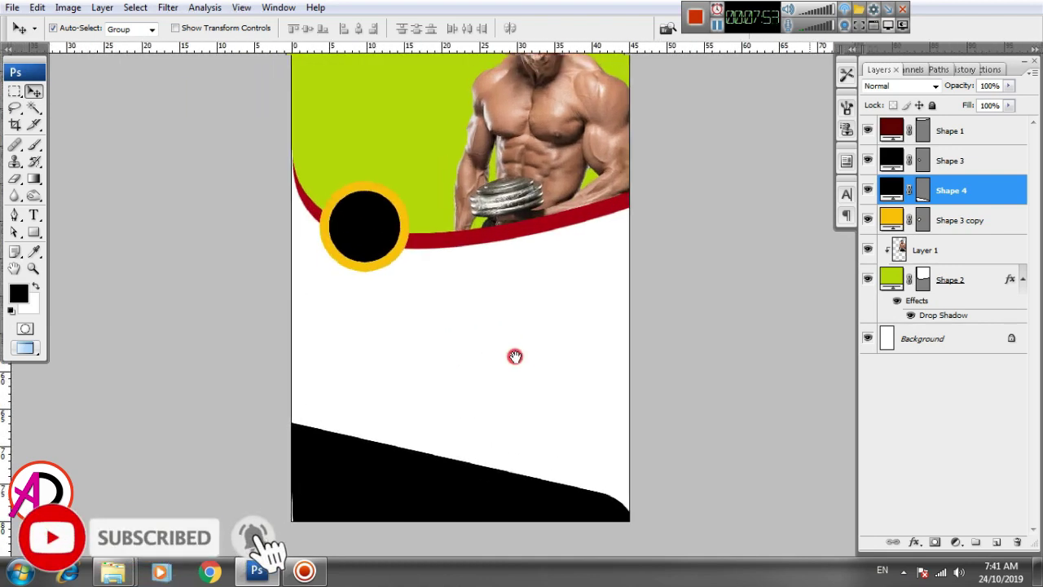
scroll(497, 379, "up", 2)
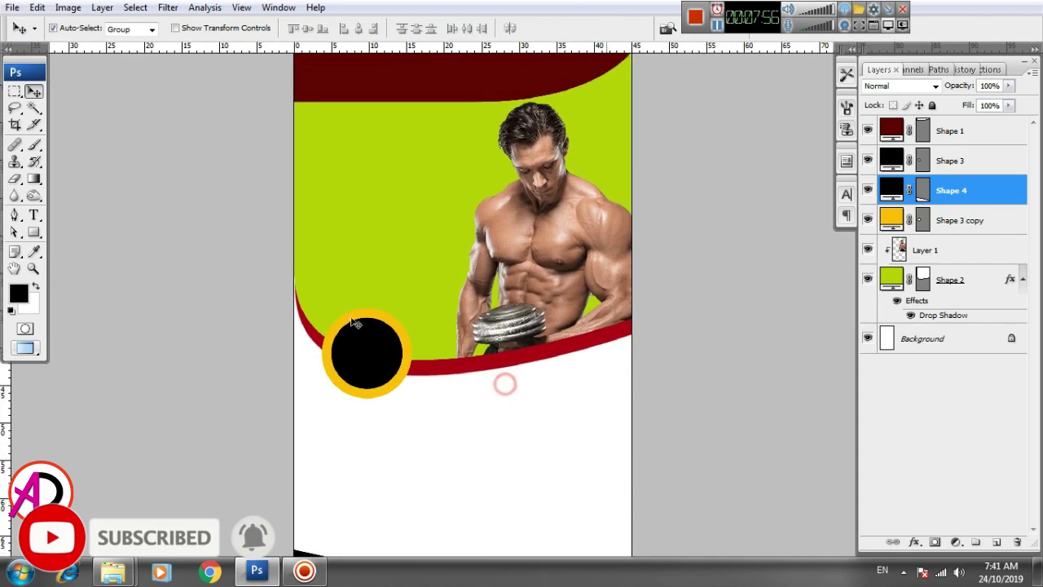
Step: Open 123.txt from the Desktop in Notepad, select 'SHAPE YOUR', and return to Photoshop
left_click(90, 498)
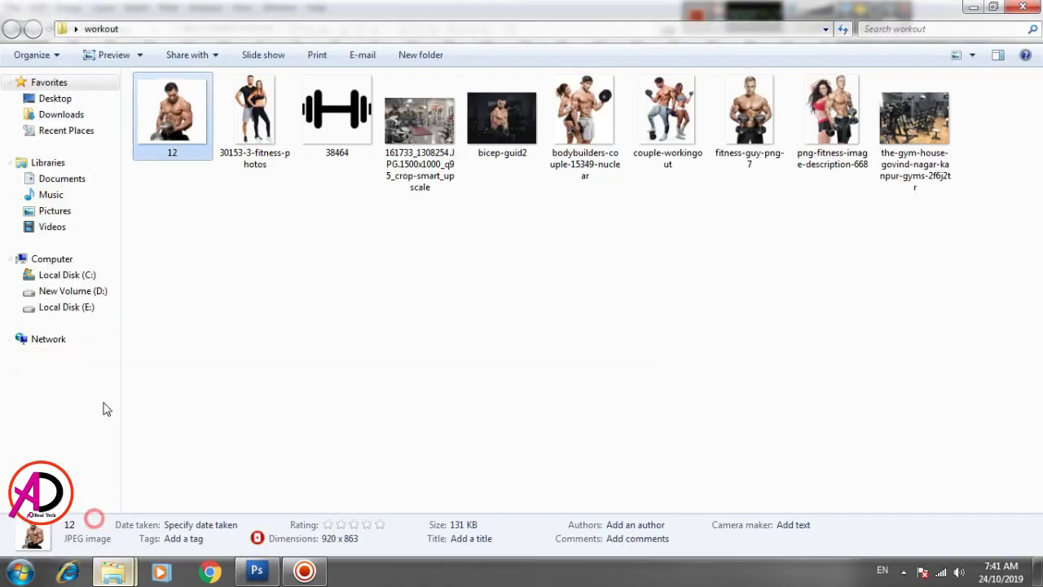
left_click(54, 98)
left_click(538, 412)
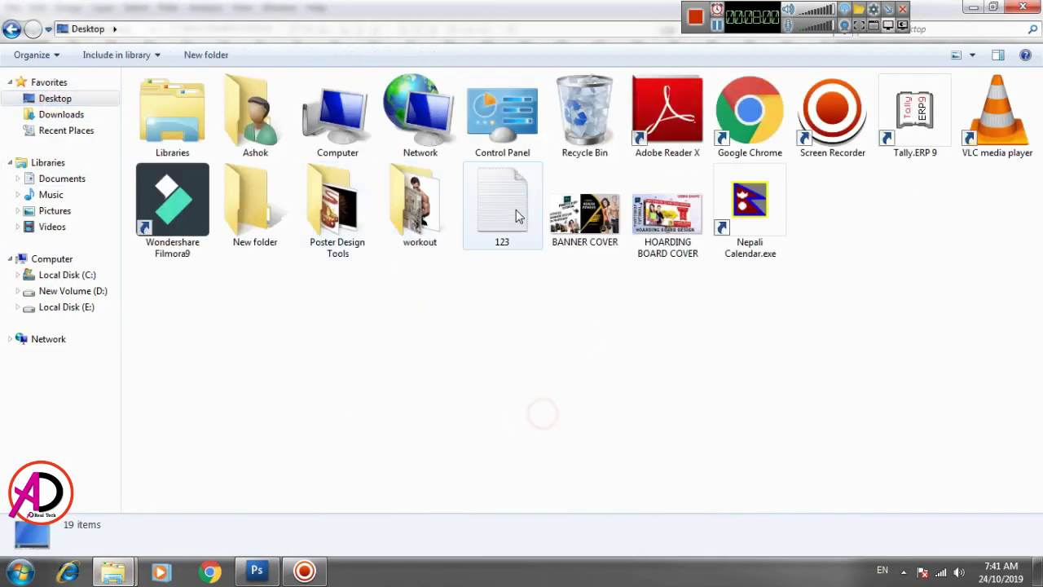
double_click(503, 212)
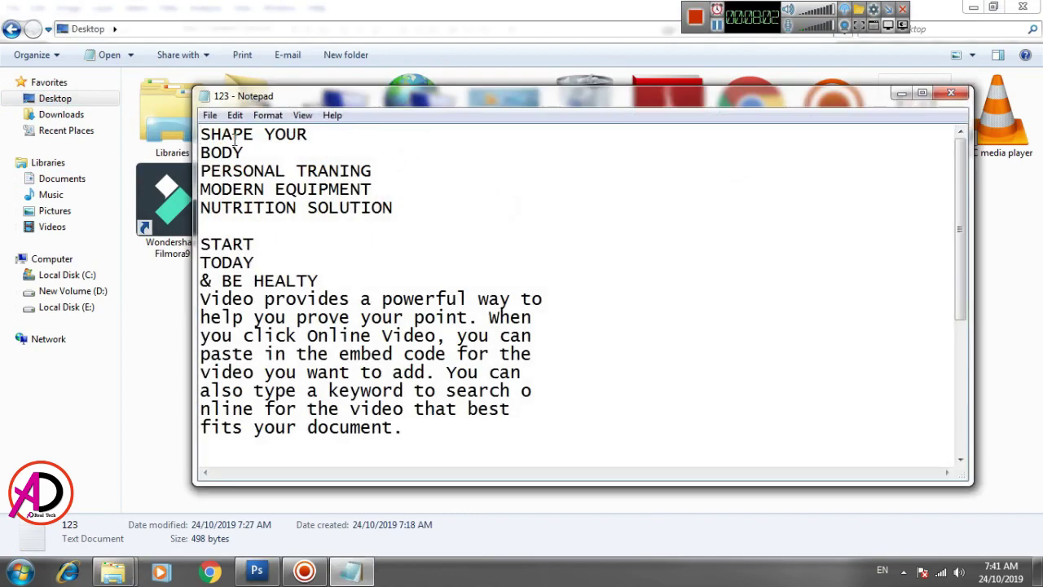
left_click_drag(205, 133, 305, 134)
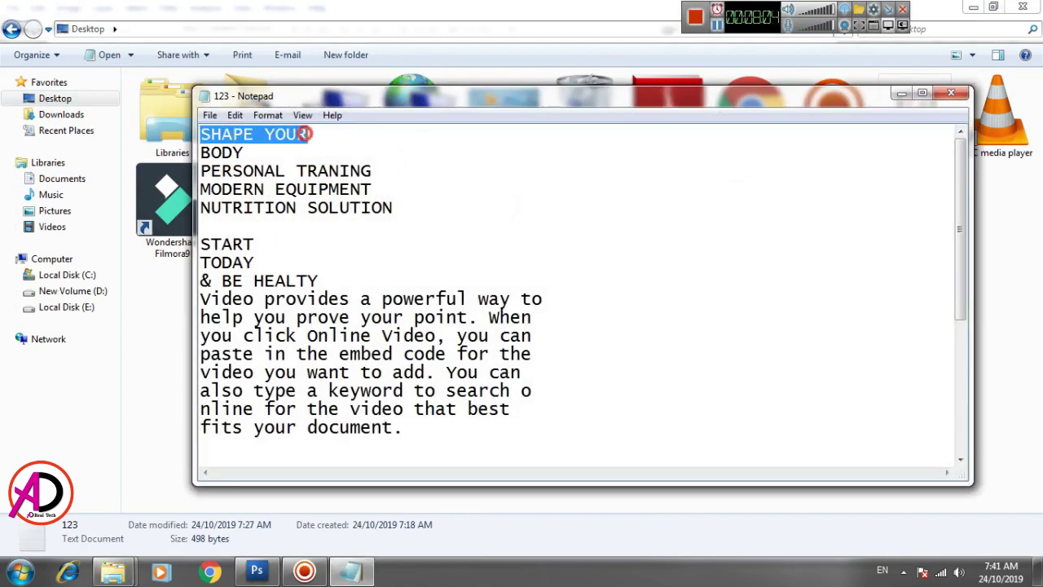
left_click(256, 570)
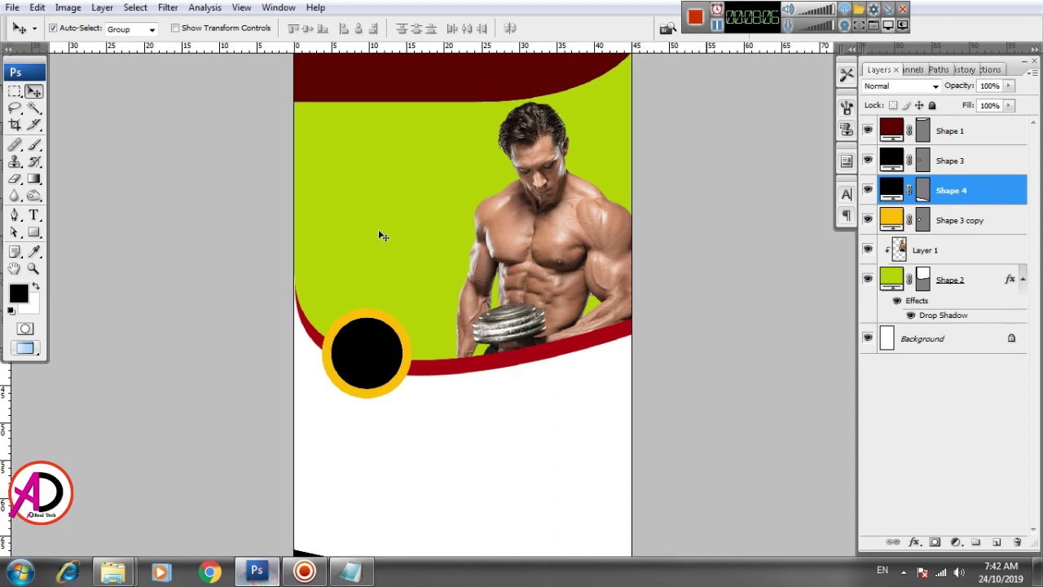
Step: Add the SHAPE YOUR text layer on the green area and scale it up from tiny
left_click(34, 214)
left_click(331, 175)
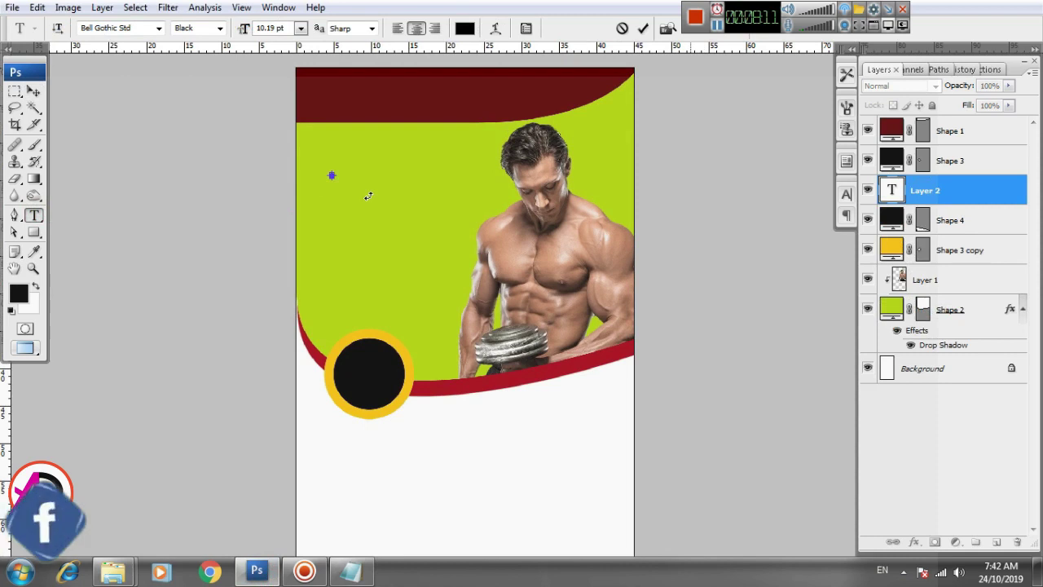
left_click(34, 91)
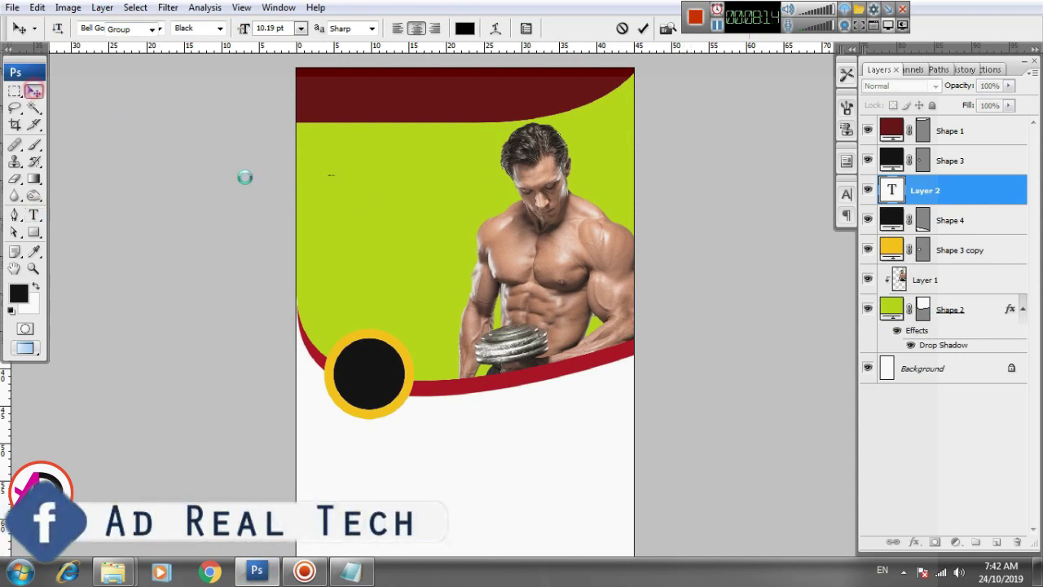
key("ctrl+t")
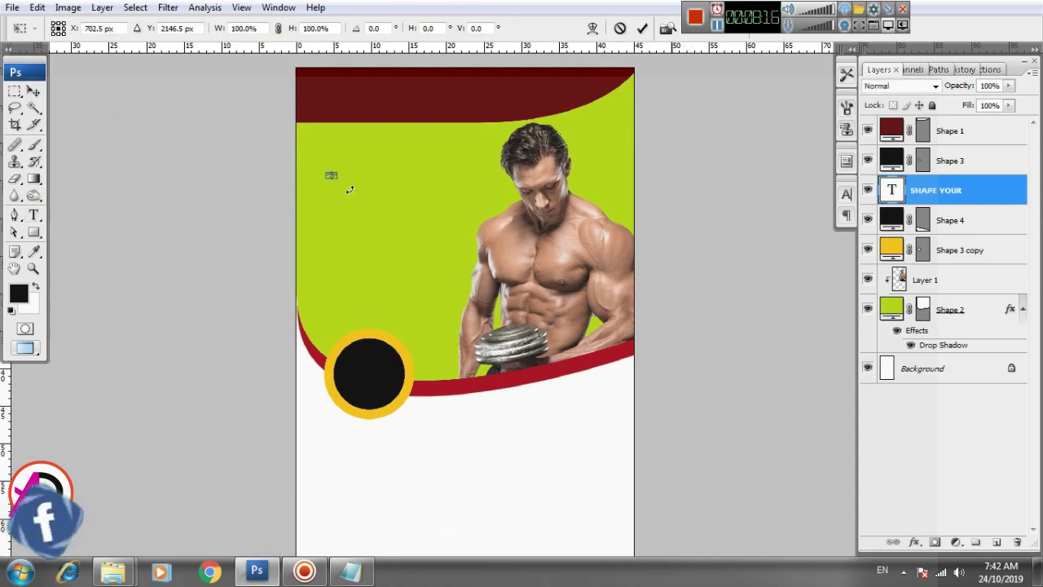
mouse_move(335, 178)
left_mouse_down()
mouse_move(372, 192)
mouse_move(376, 158)
left_mouse_up()
key("Return")
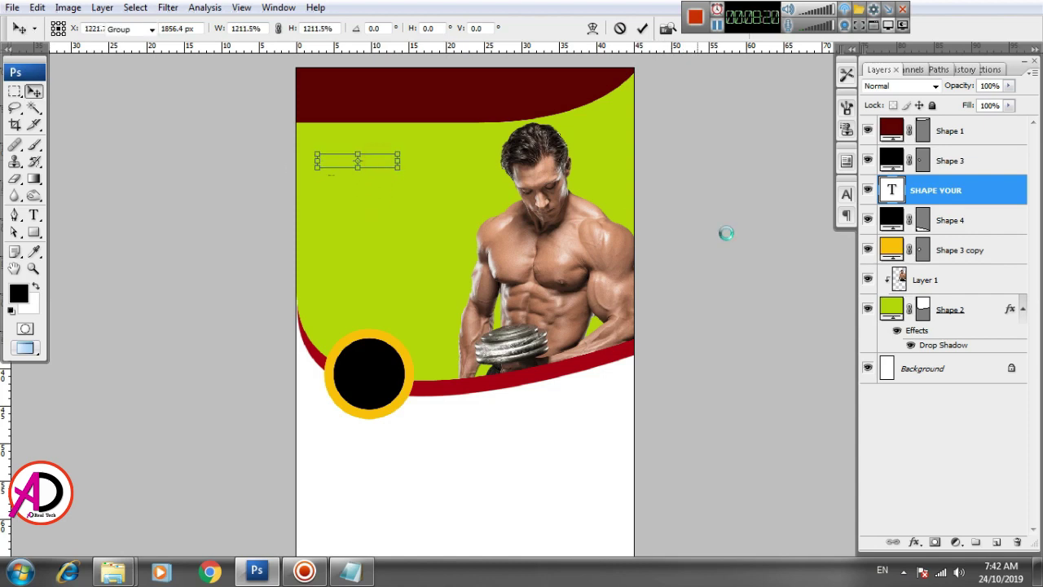
Step: Try white, dark red, red and yellow for SHAPE YOUR, then settle on black
left_click(848, 196)
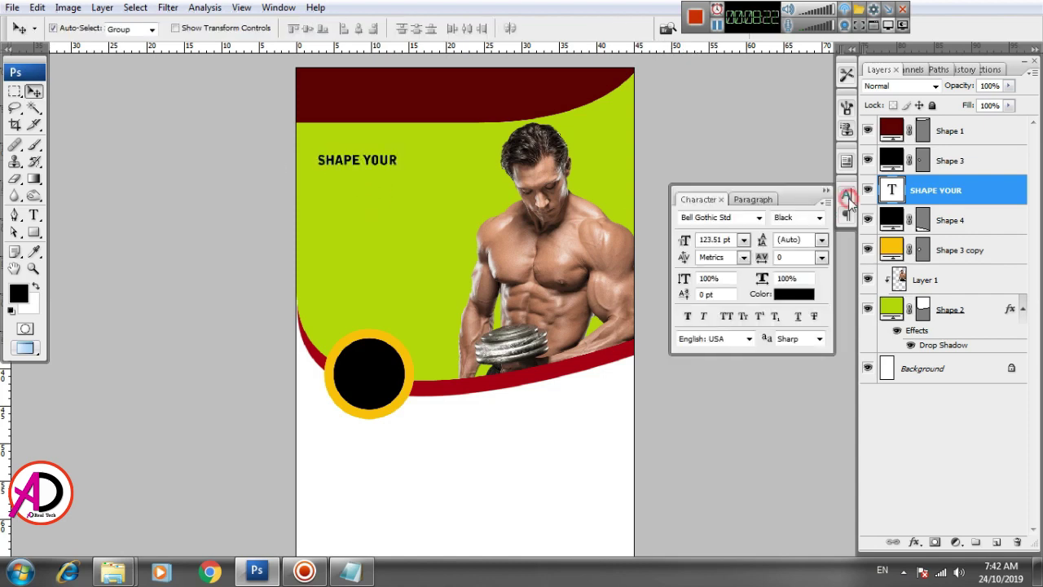
left_click(797, 295)
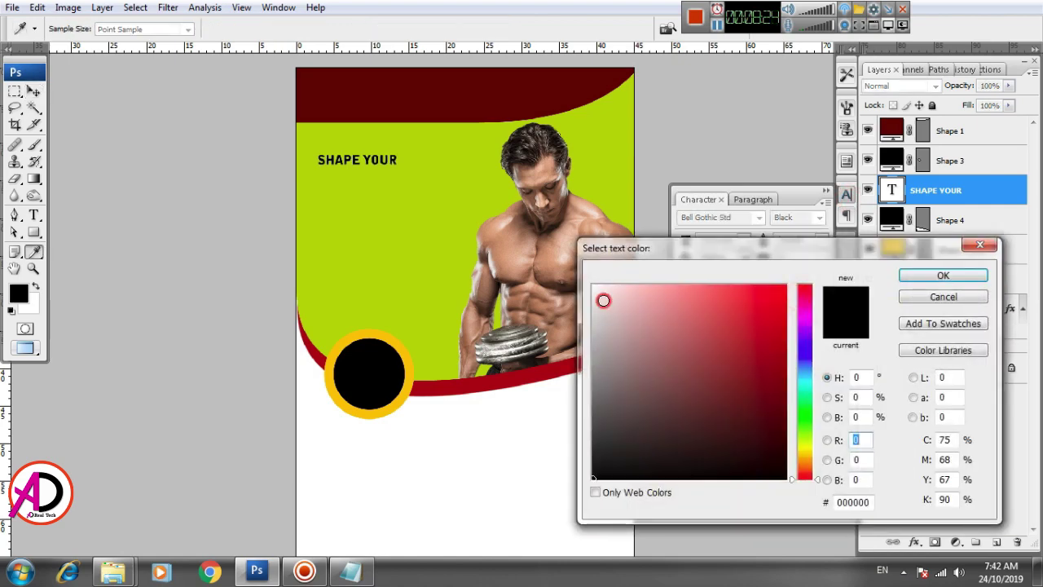
left_click_drag(603, 301, 582, 261)
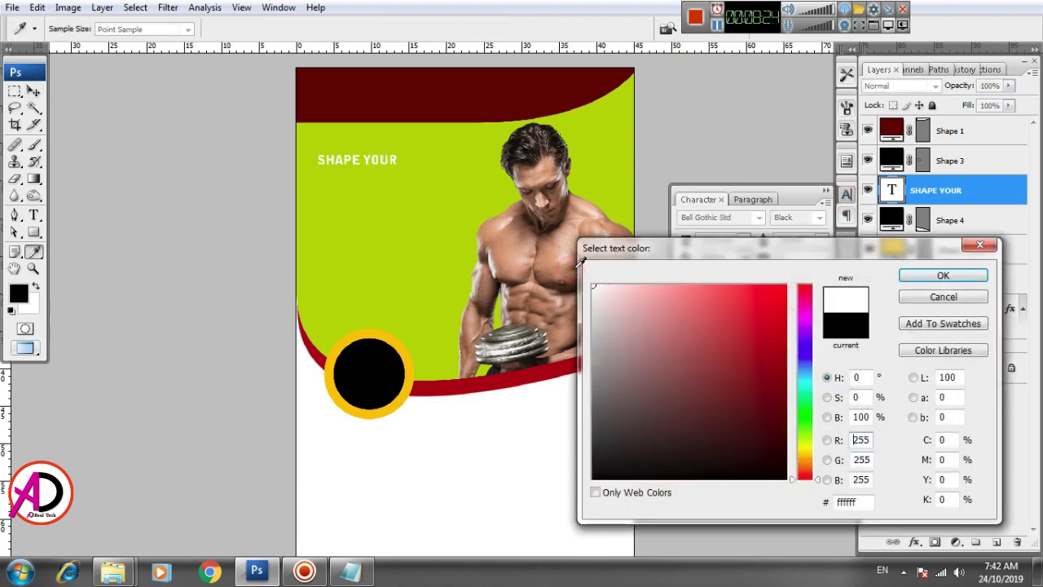
left_click(500, 378)
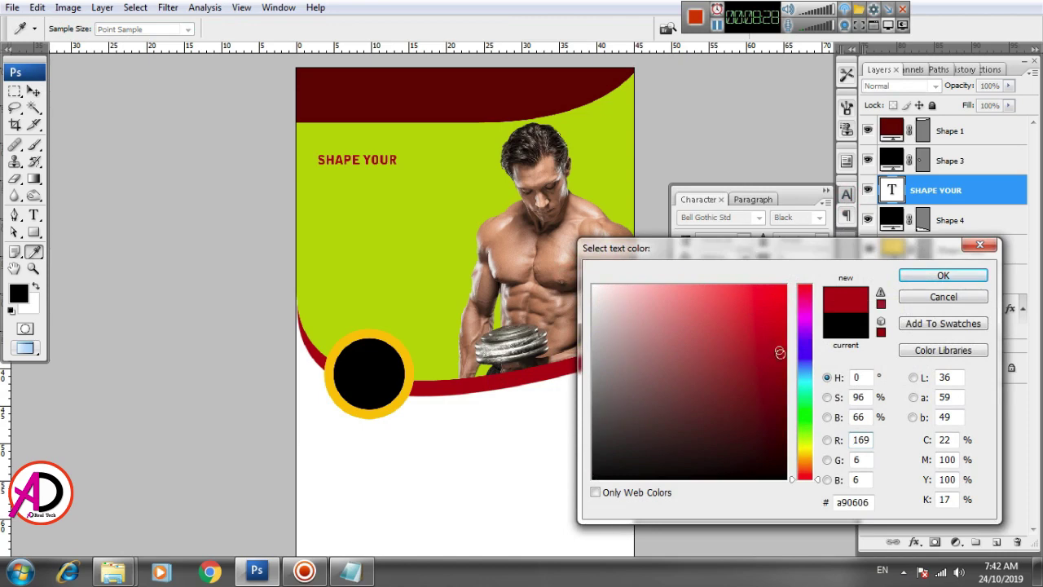
left_click_drag(598, 421, 588, 483)
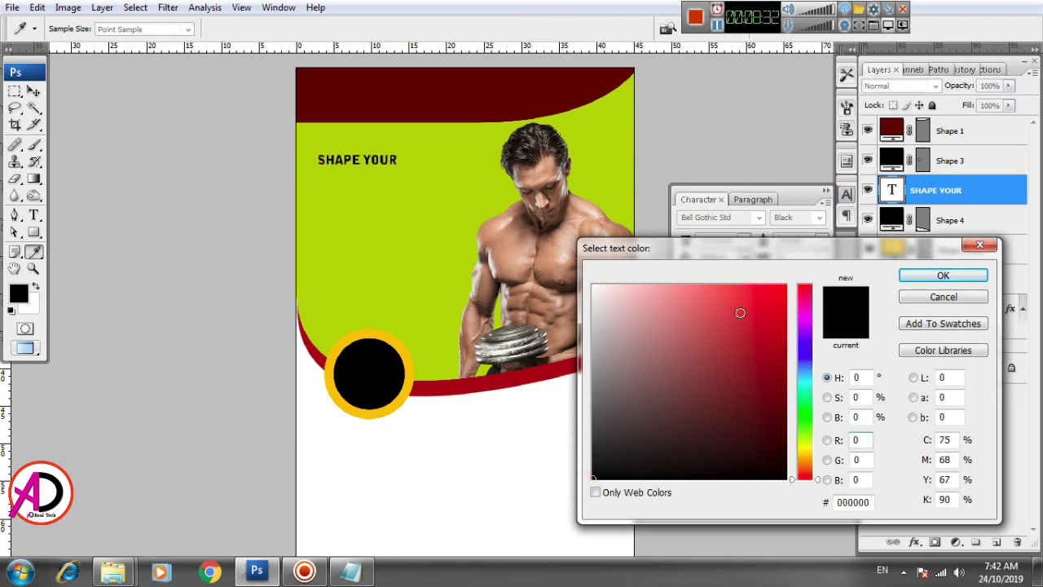
left_click_drag(776, 295, 805, 277)
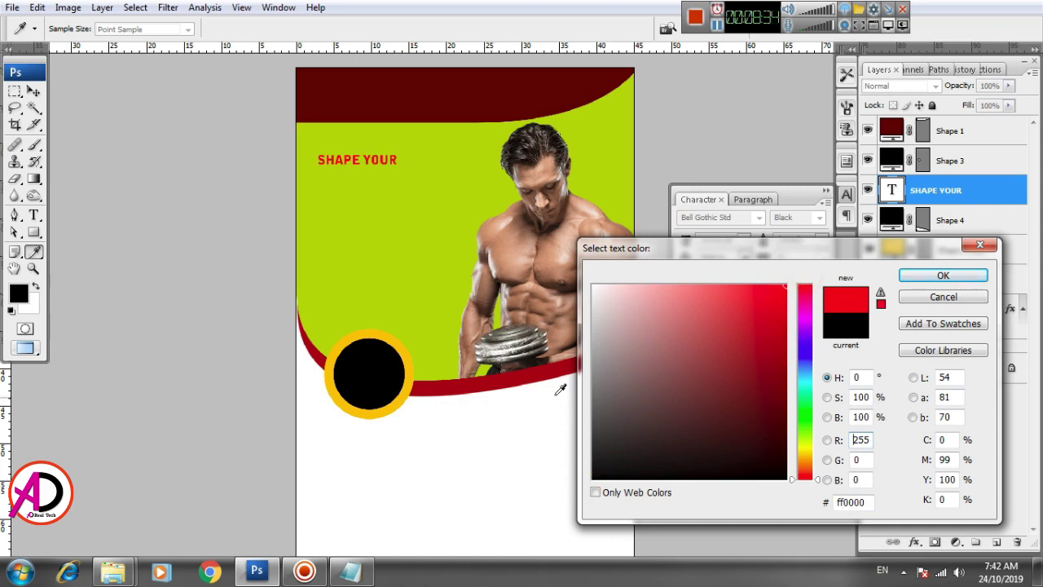
left_click(410, 374)
left_click(384, 375)
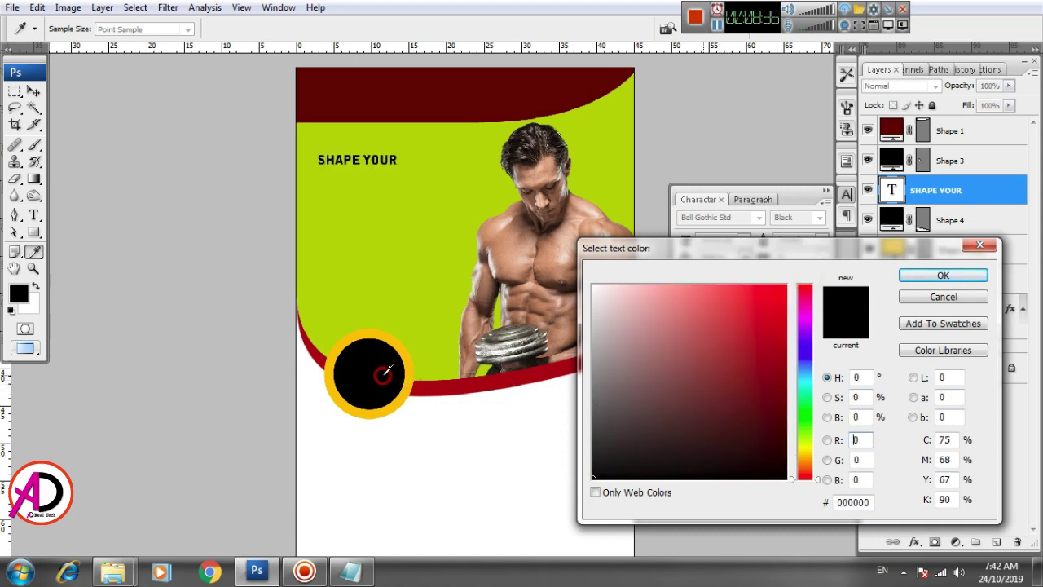
left_click(931, 275)
Step: Enlarge SHAPE YOUR to about 154.5% and move it to the upper left
key("ctrl+plus")
key("ctrl+plus")
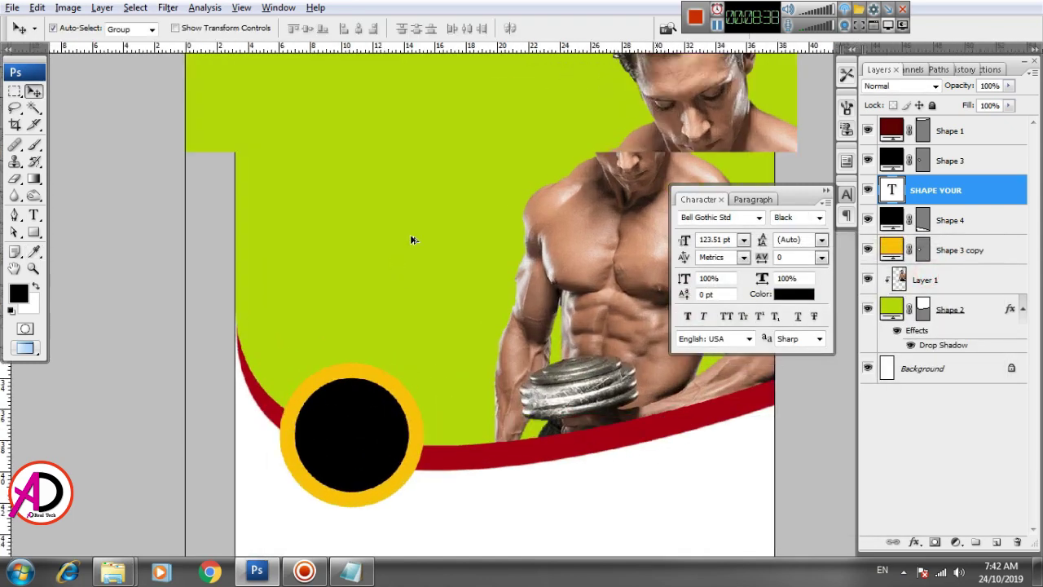
left_click_drag(454, 453, 466, 514)
key("ctrl+t")
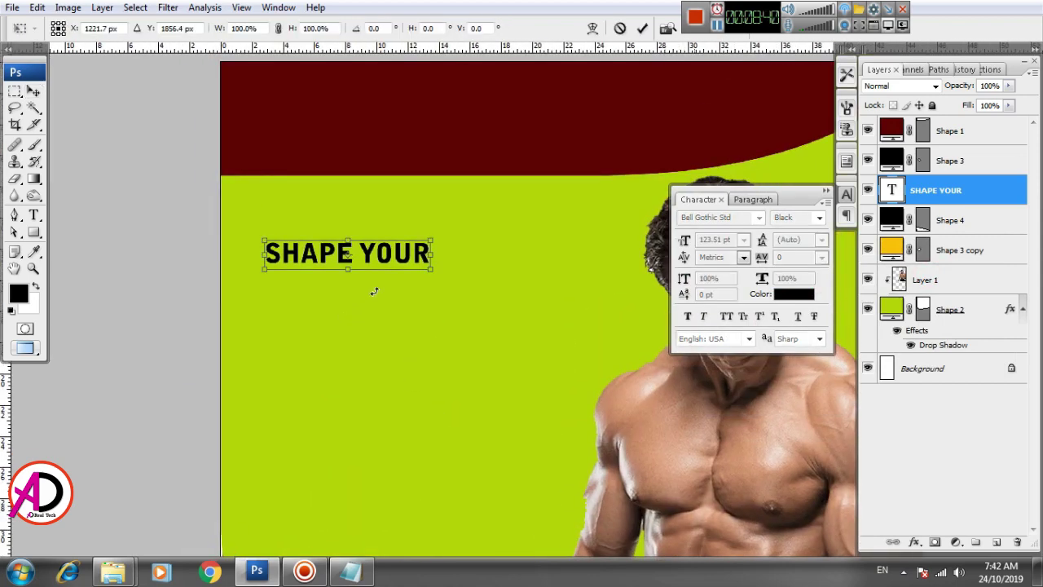
left_click_drag(433, 270, 475, 281)
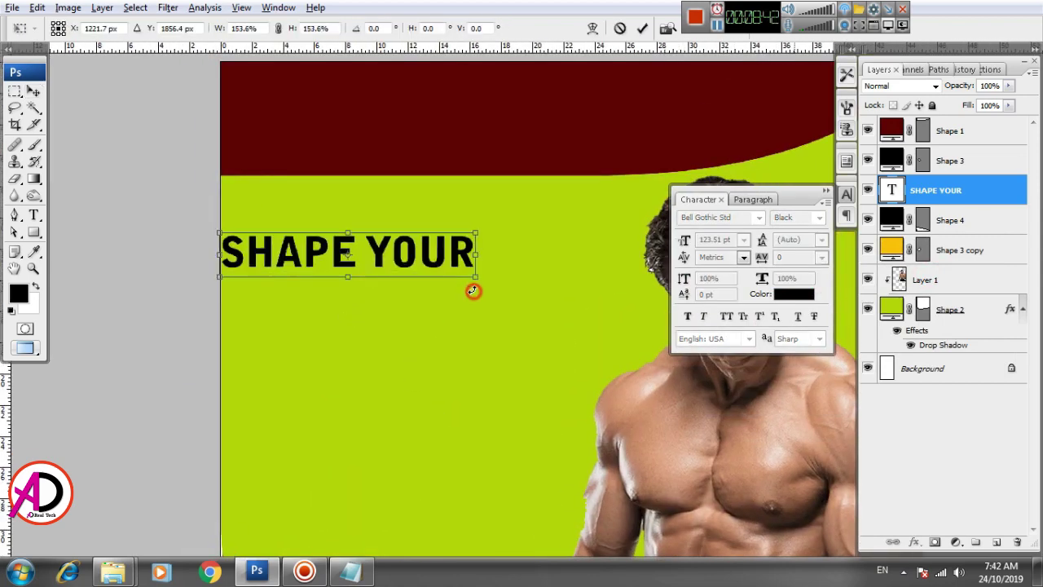
left_click_drag(413, 256, 431, 216)
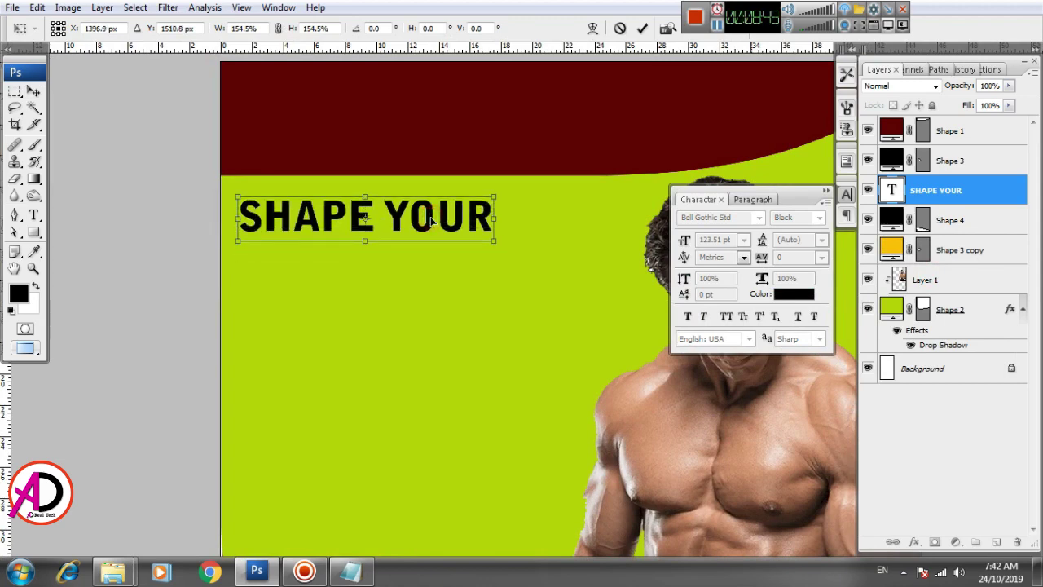
key("Return")
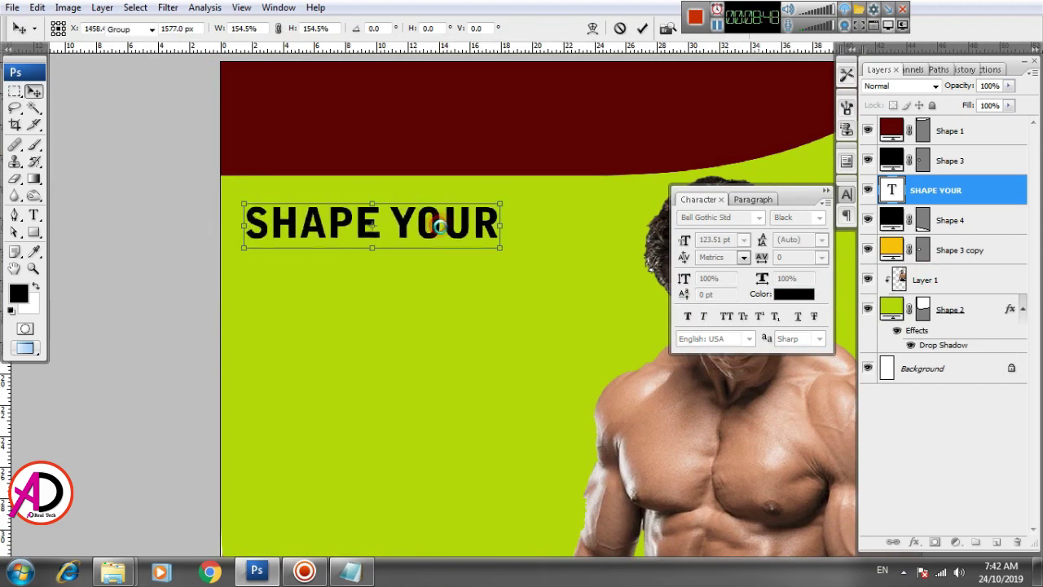
left_click_drag(458, 301, 447, 228)
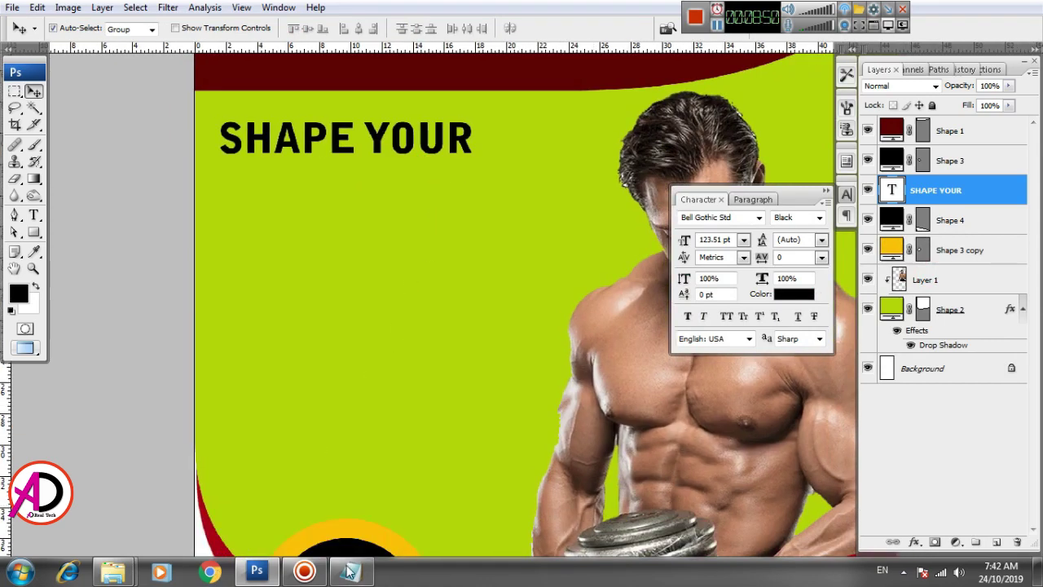
Step: Copy the word BODY from the Notepad notes
left_click(349, 570)
left_click_drag(202, 153, 237, 151)
key("ctrl+c")
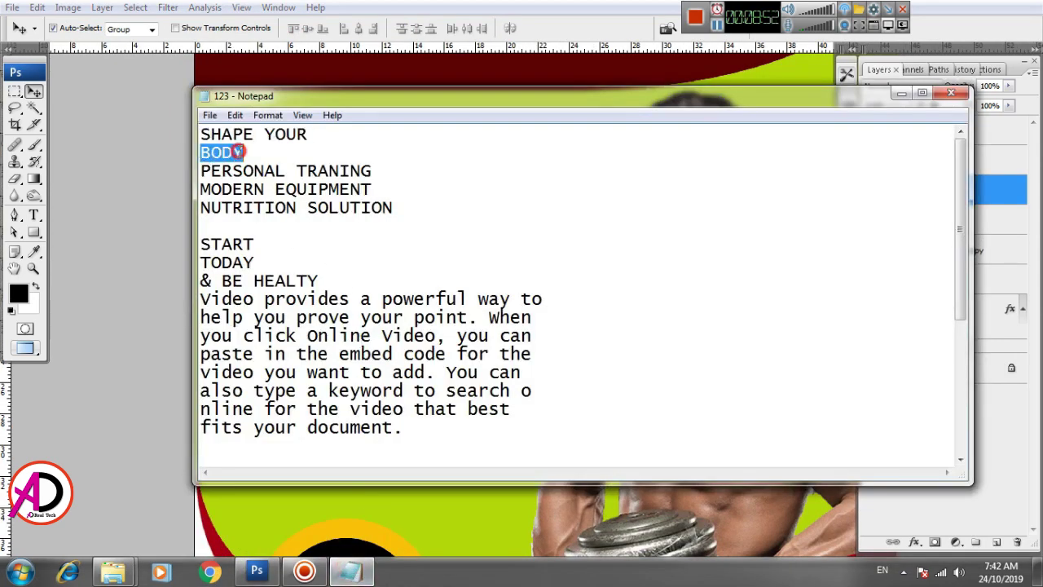
key("alt+Tab")
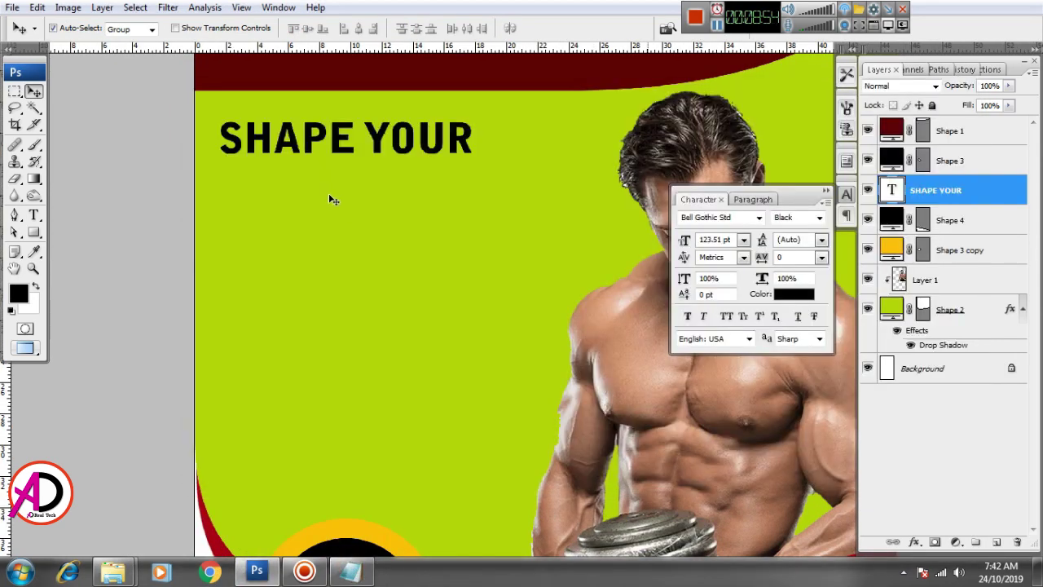
left_click(348, 205)
Step: Paste BODY as a new 72 pt text layer below SHAPE YOUR
left_click(34, 215)
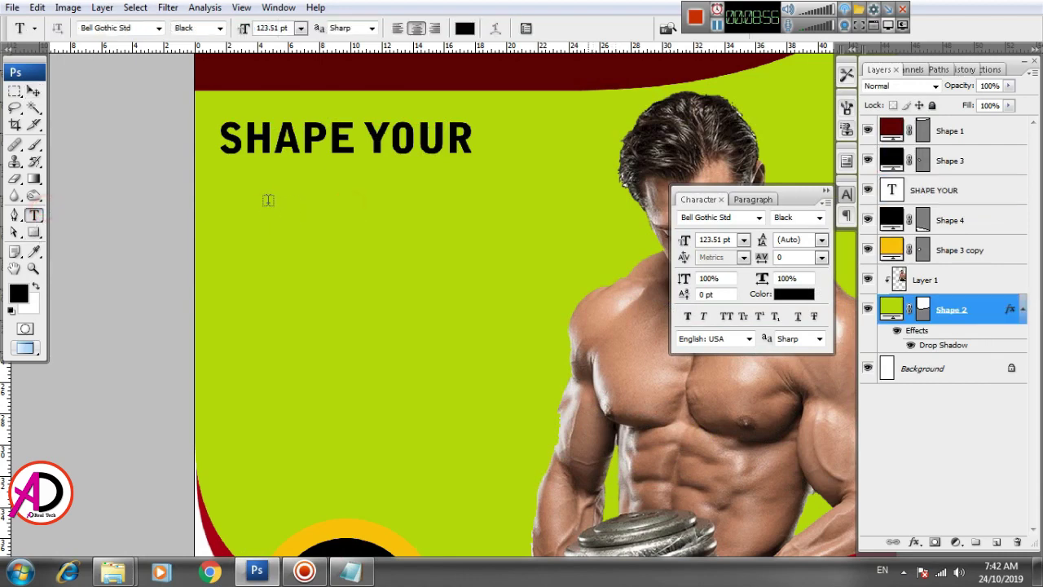
left_click(268, 201)
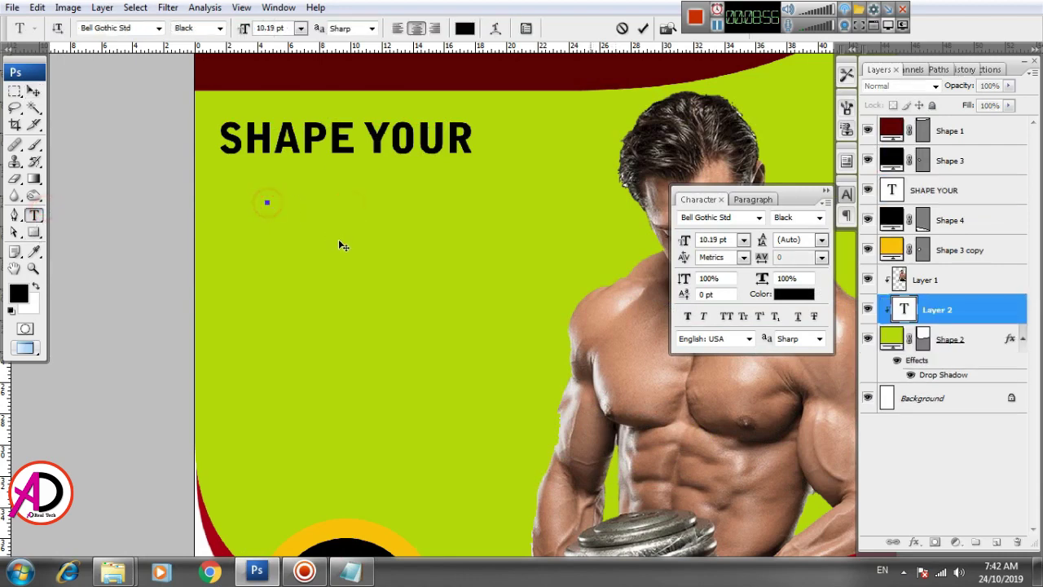
left_click(301, 28)
left_click(290, 287)
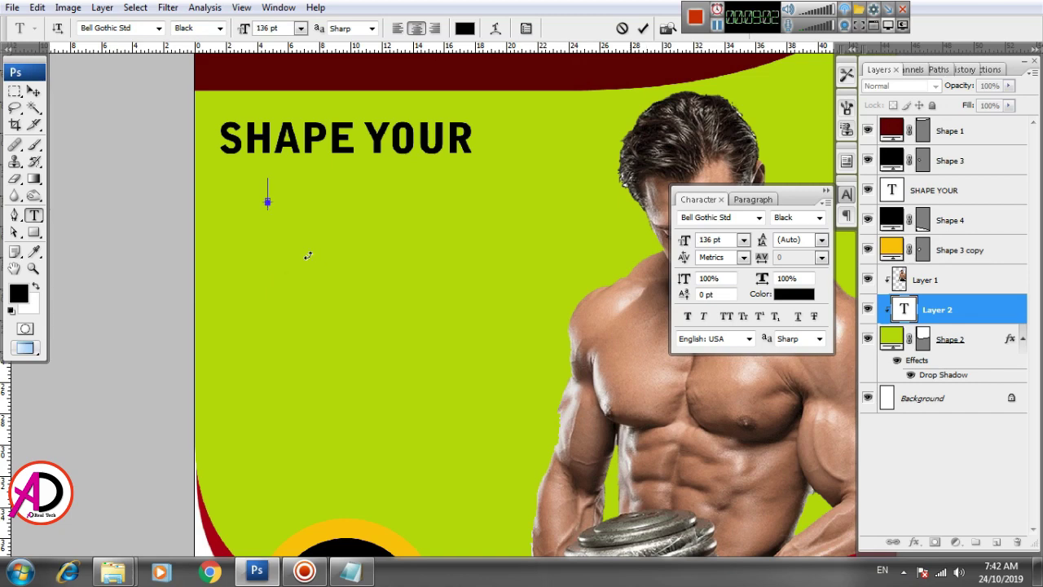
key("ctrl+v")
type("v")
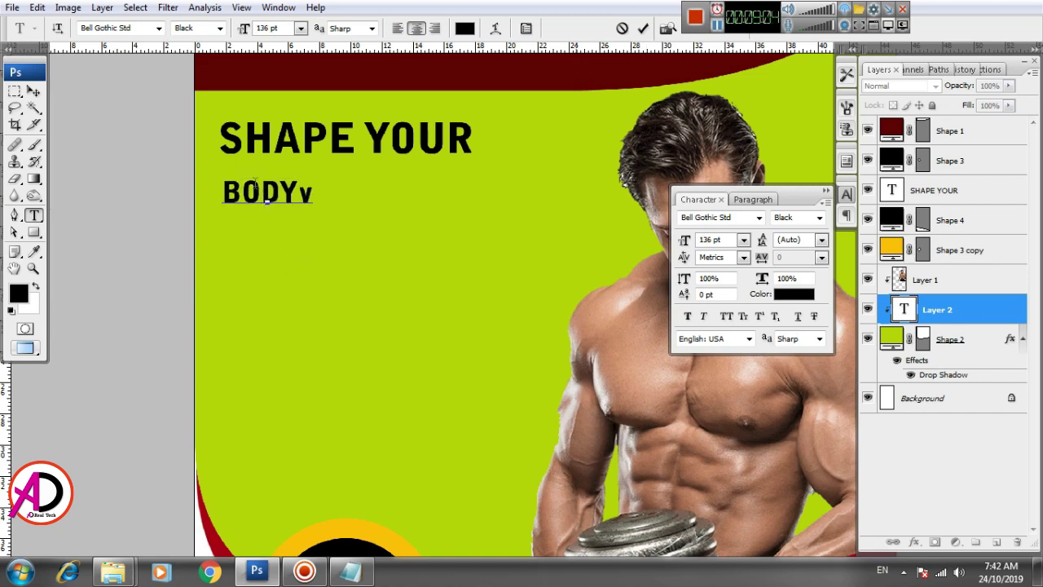
key("BackSpace")
left_click(33, 91)
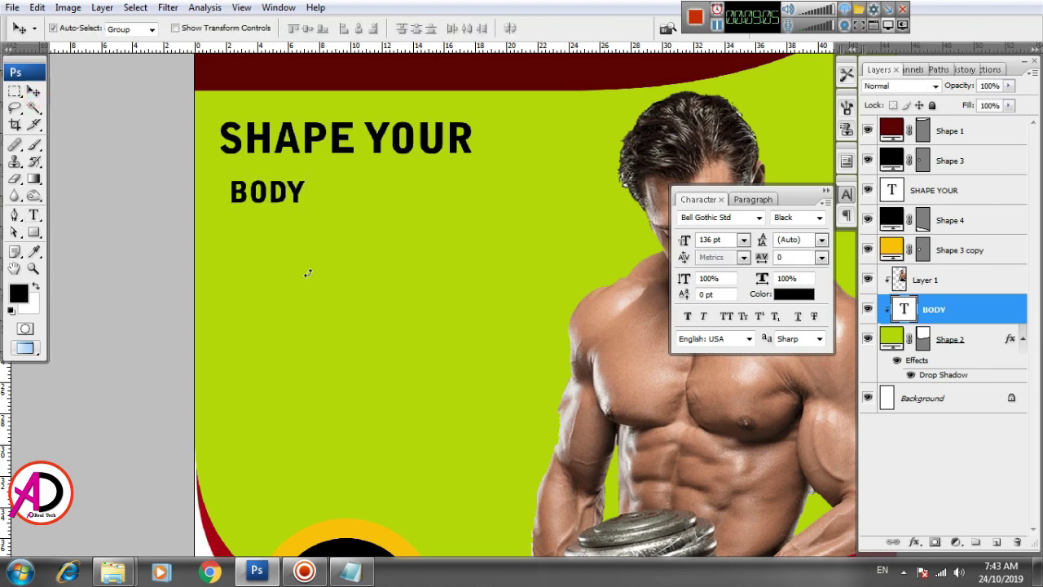
Step: Scale BODY to about 281.7% and align it under SHAPE YOUR
key("ctrl+t")
left_click_drag(308, 211, 379, 238)
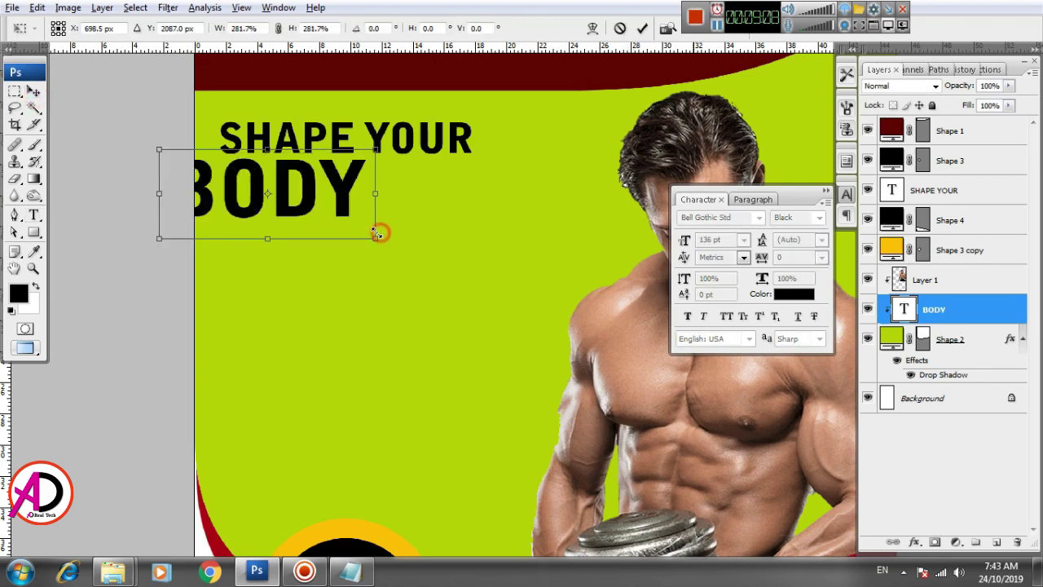
mouse_move(343, 201)
left_mouse_down()
mouse_move(403, 209)
mouse_move(391, 192)
left_mouse_up()
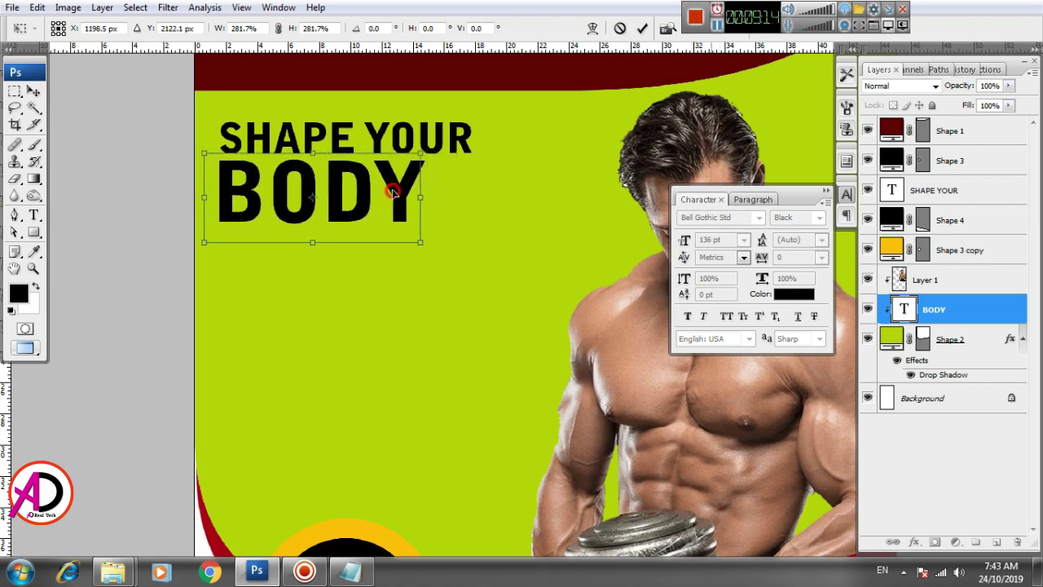
left_click_drag(391, 192, 395, 193)
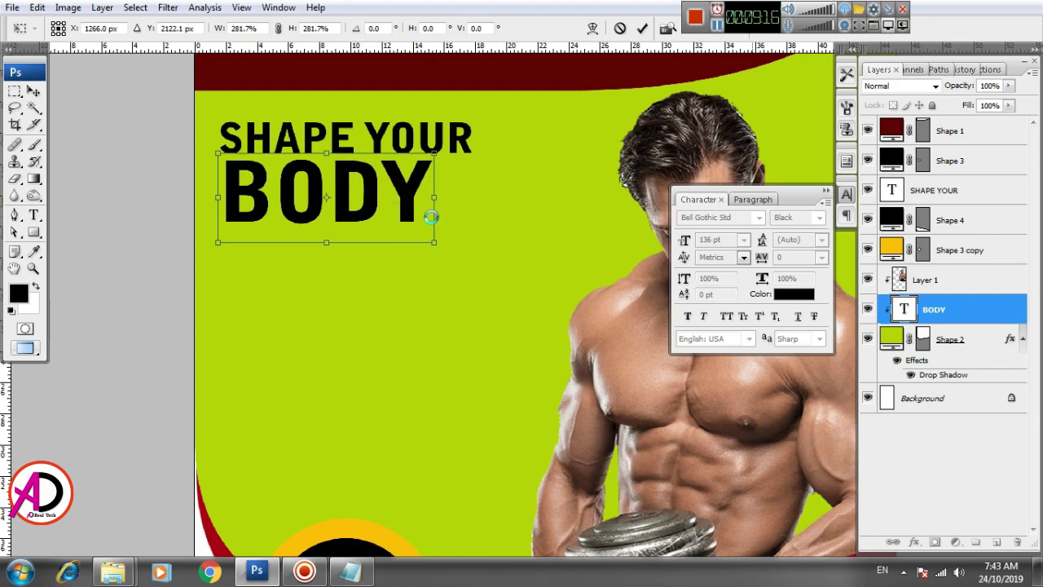
key("Return")
scroll(456, 343, "down", 2)
Step: Nudge the BODY heading slightly to the left
scroll(472, 361, "down", 1)
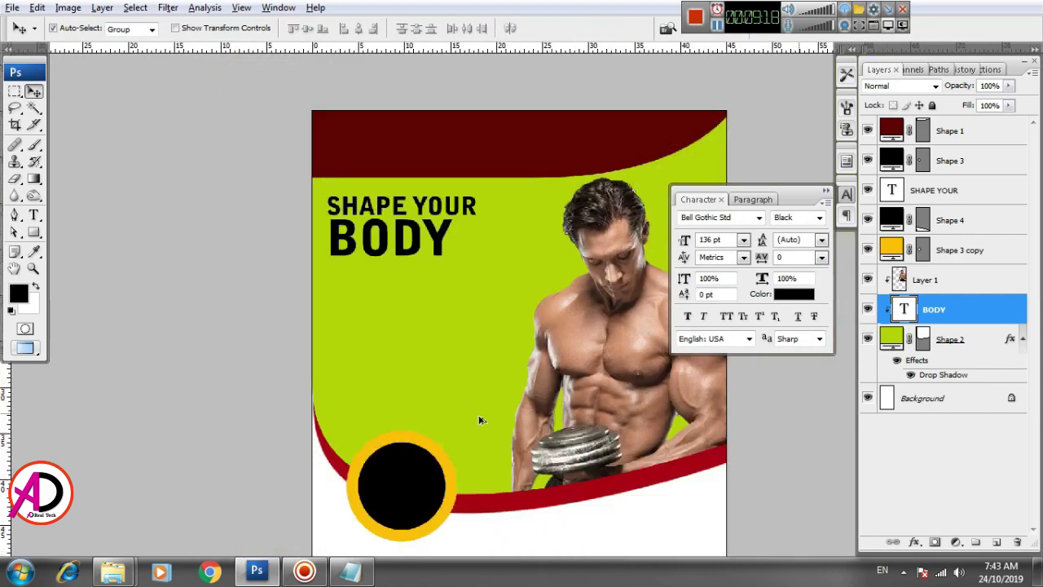
scroll(477, 424, "down", 1)
scroll(489, 420, "up", 1)
scroll(481, 403, "up", 1)
scroll(461, 366, "up", 1)
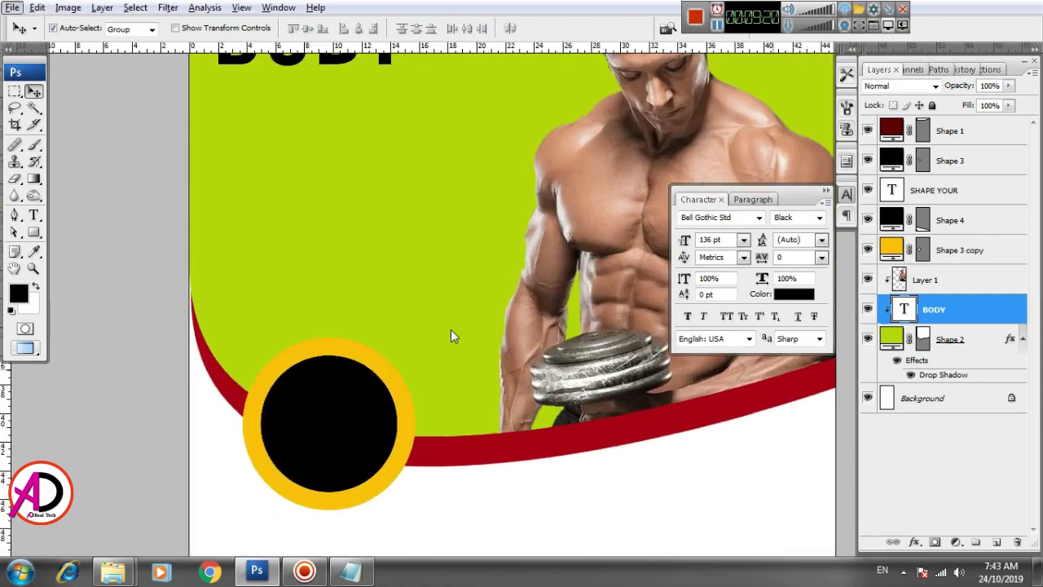
scroll(452, 336, "up", 2)
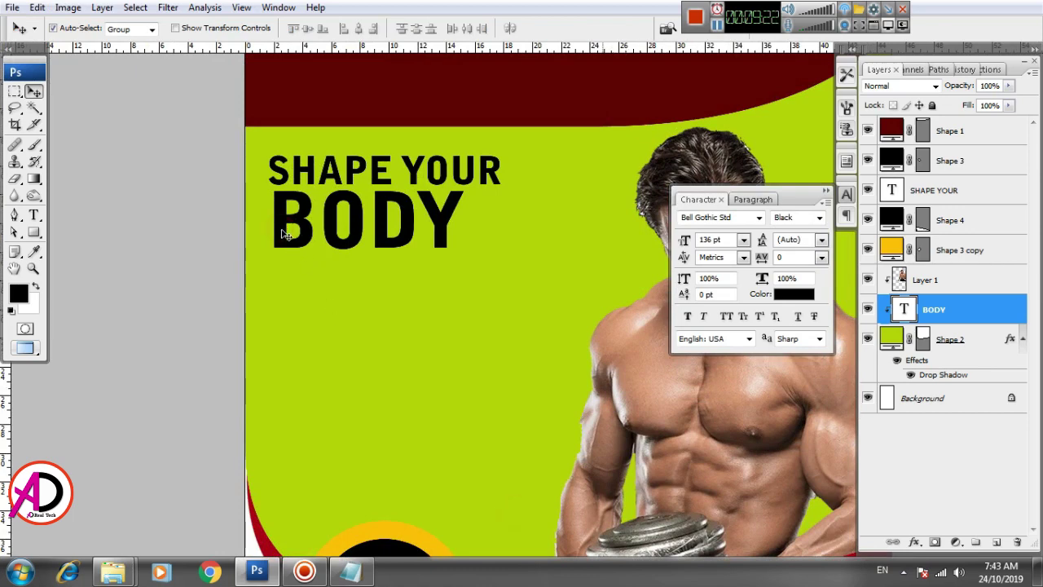
left_click_drag(283, 233, 282, 234)
Step: Duplicate the black circle and shrink the copy to about 19.9%
left_click_drag(472, 411, 443, 290)
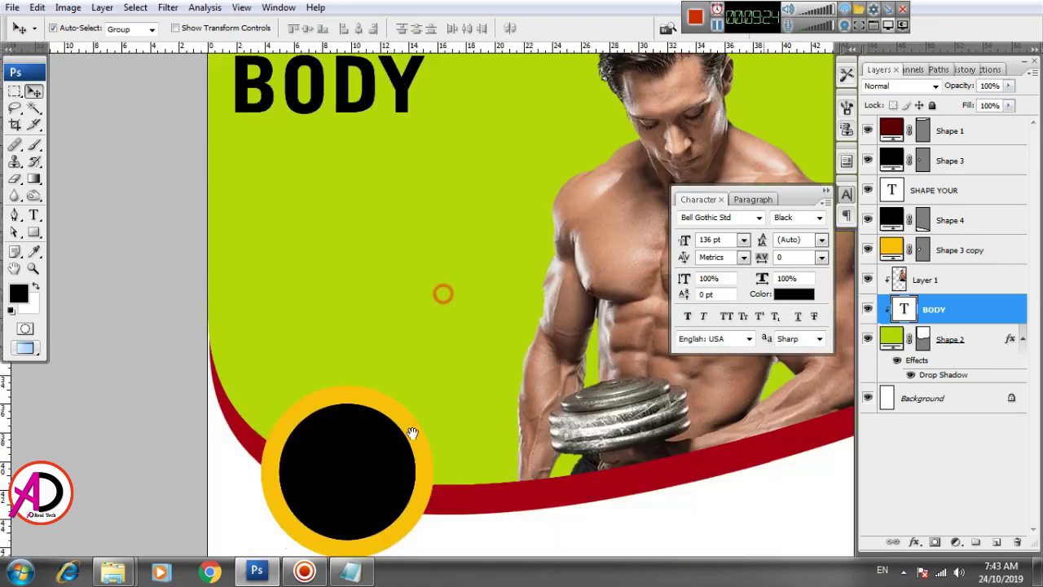
left_click_drag(340, 438, 363, 280)
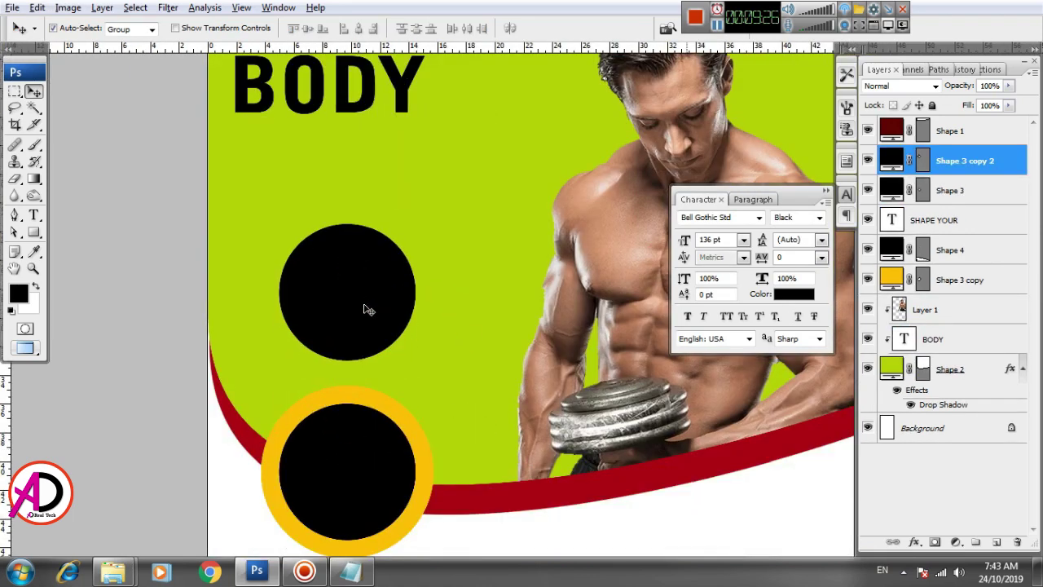
key("ctrl+t")
left_click_drag(409, 228, 354, 295)
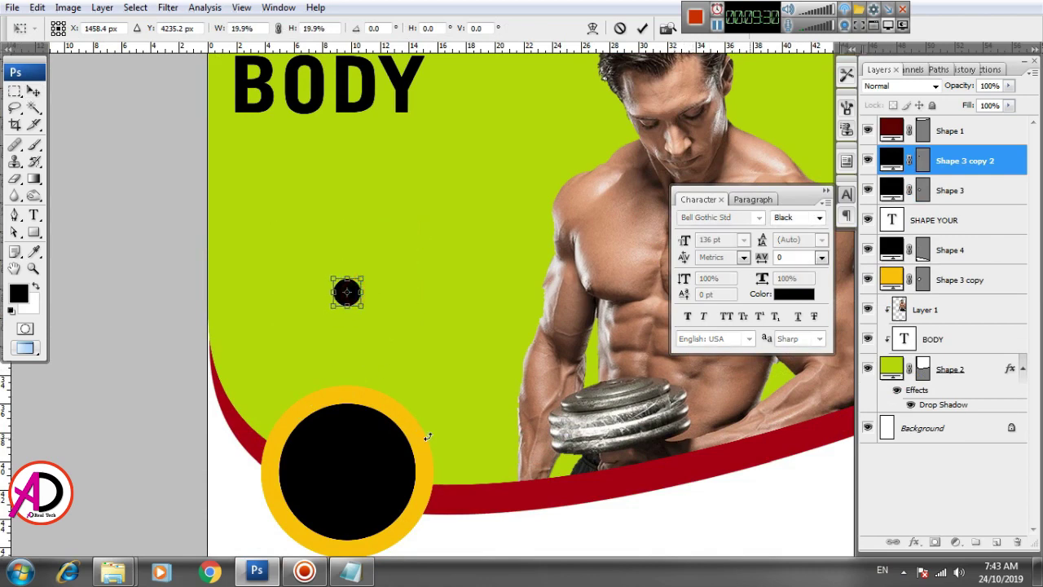
key("Return")
Step: Fill the small dot with dark red #7a0202 and place it below BODY
double_click(900, 165)
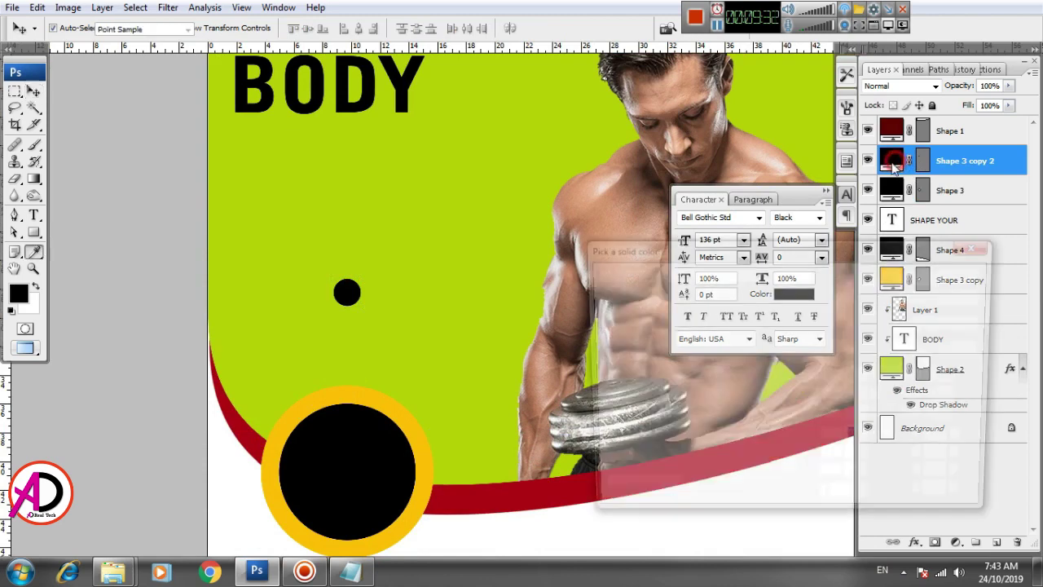
left_click(783, 386)
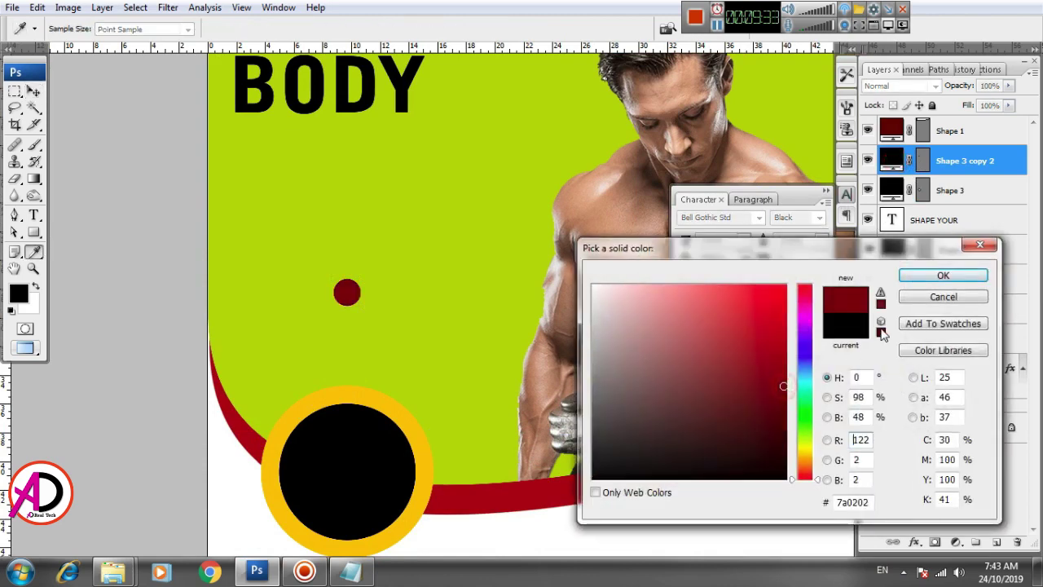
left_click(943, 276)
mouse_move(346, 292)
left_mouse_down()
mouse_move(279, 167)
mouse_move(260, 154)
mouse_move(252, 164)
left_mouse_up()
left_click_drag(322, 226, 340, 352)
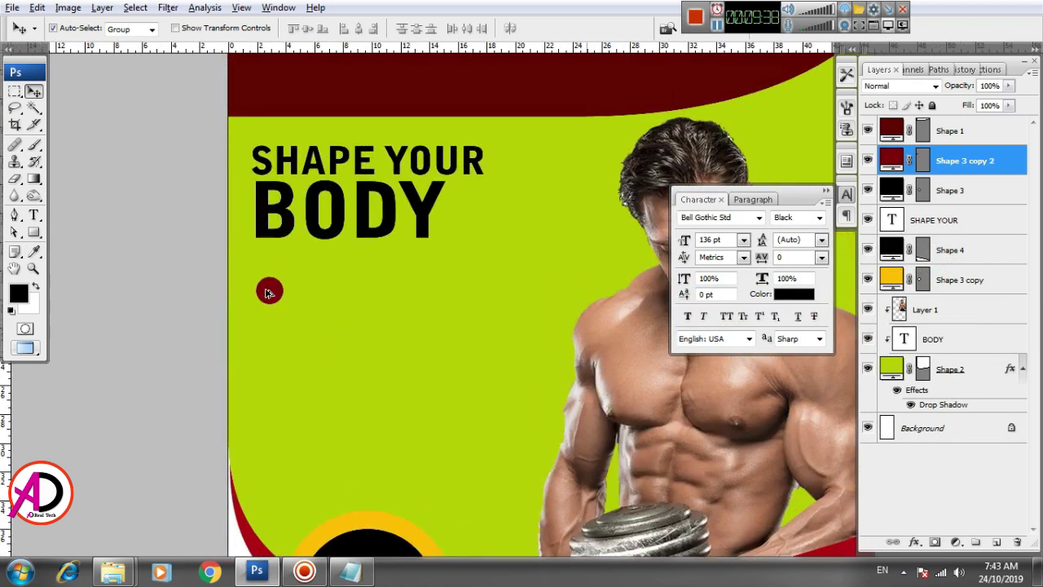
Step: Duplicate the red dot twice to form a vertical column of three
left_click_drag(268, 290, 266, 331)
key("Up")
key("Up")
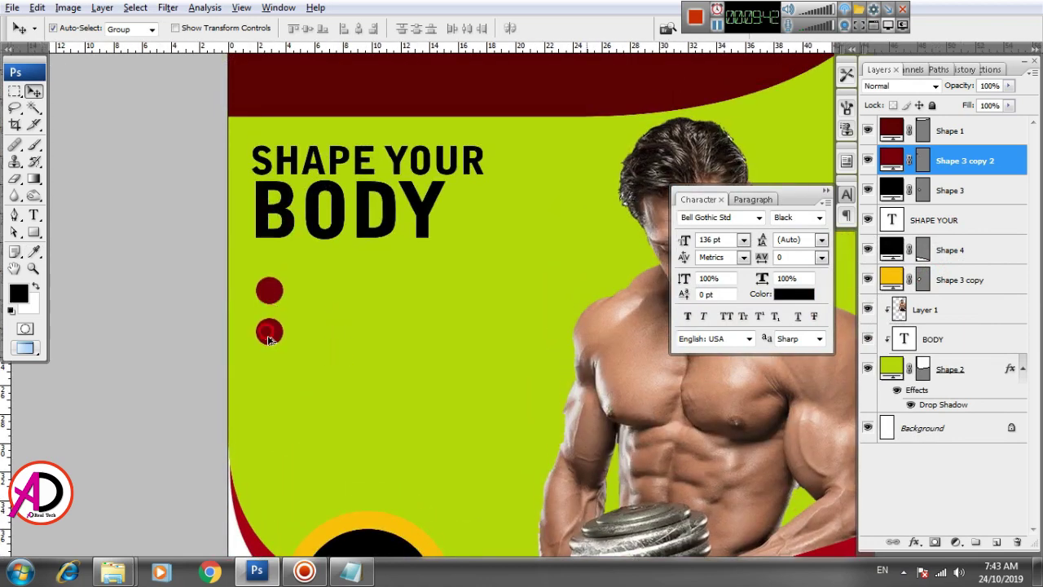
left_click_drag(270, 339, 270, 381)
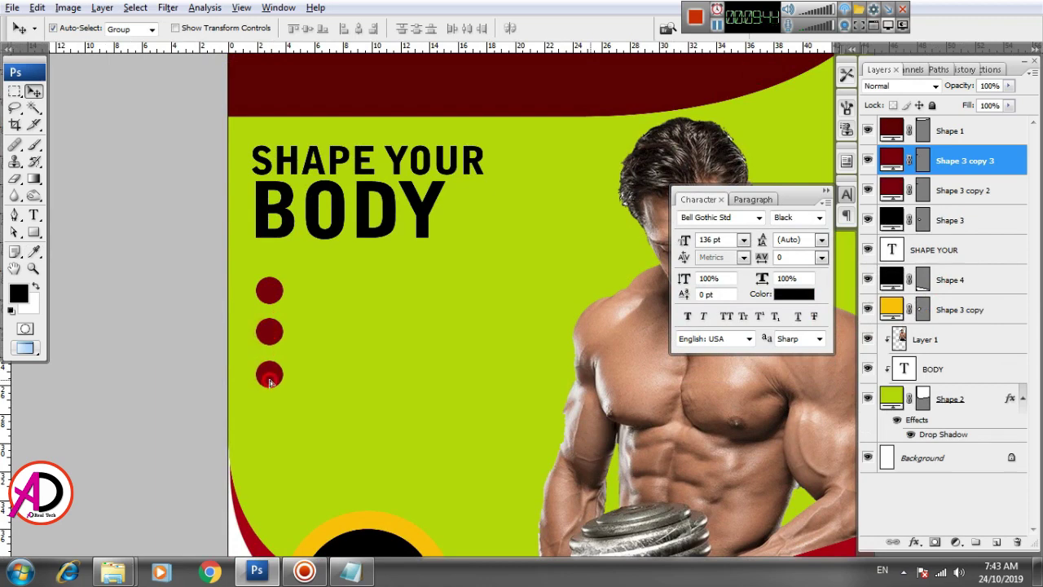
left_click(270, 381, "alt")
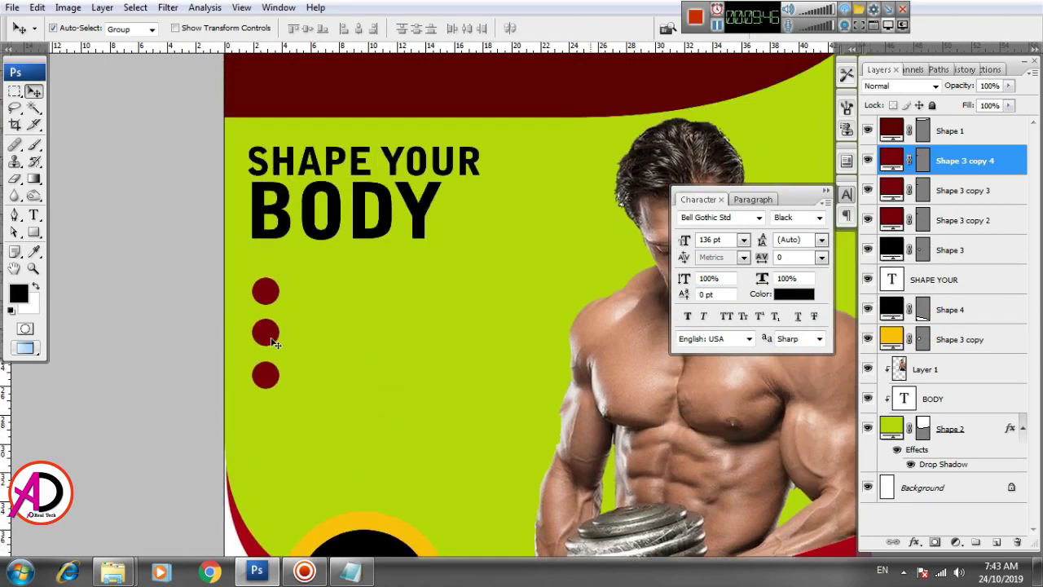
Step: Select all three red dot layers and nudge them down
left_click(274, 343)
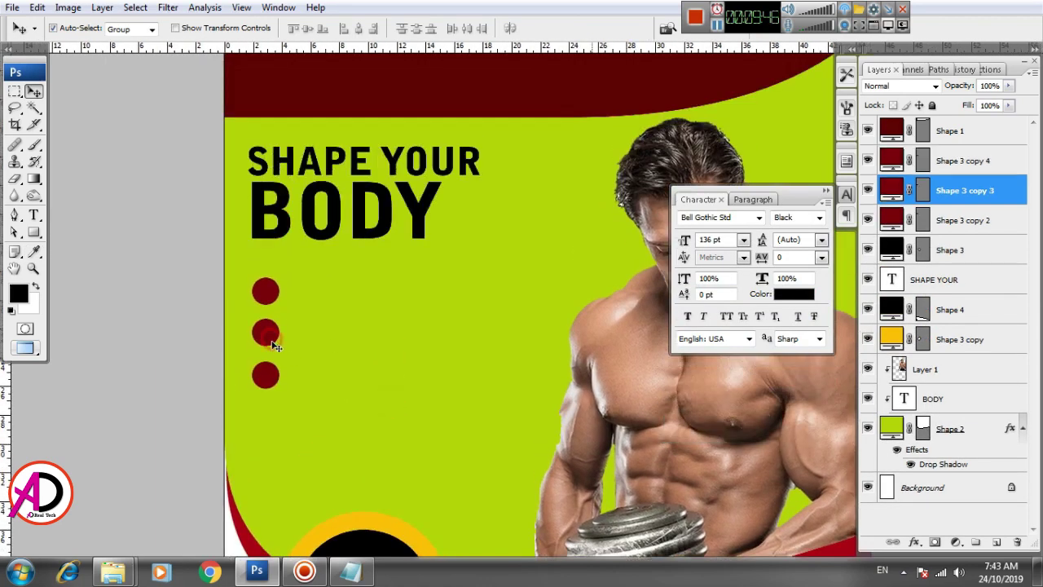
left_click(940, 221, "shift")
left_click(960, 166, "shift")
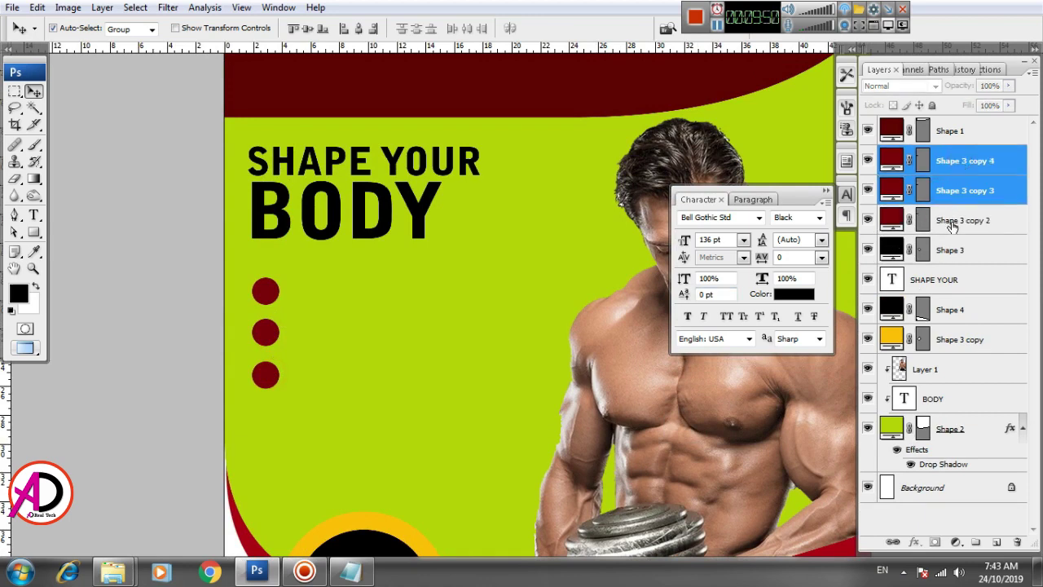
left_click(952, 222)
left_click(955, 191, "shift")
left_click(956, 161, "shift")
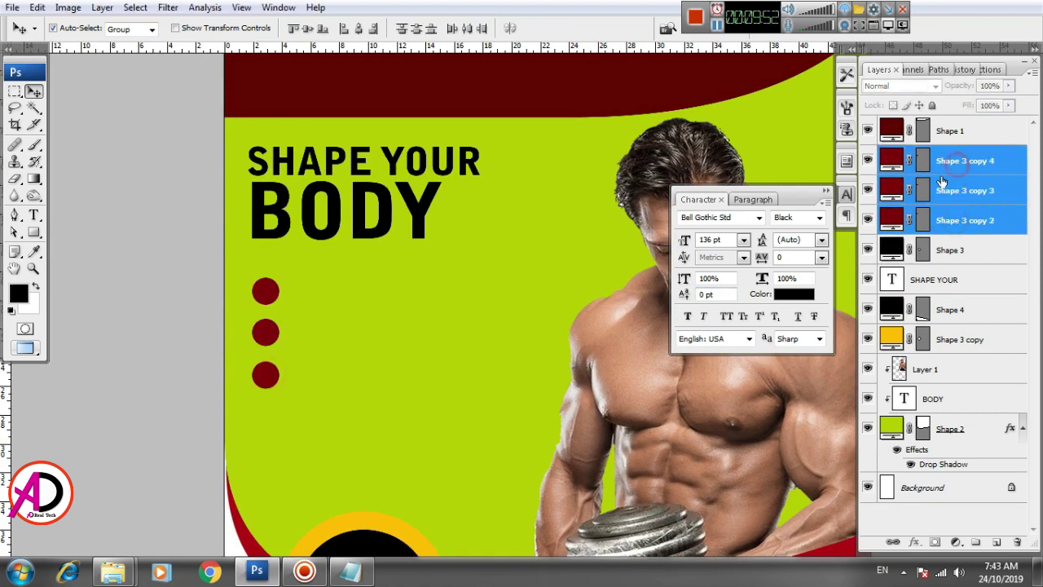
key("Down")
key("Down")
key("Down")
key("Down")
key("Down")
key("Down")
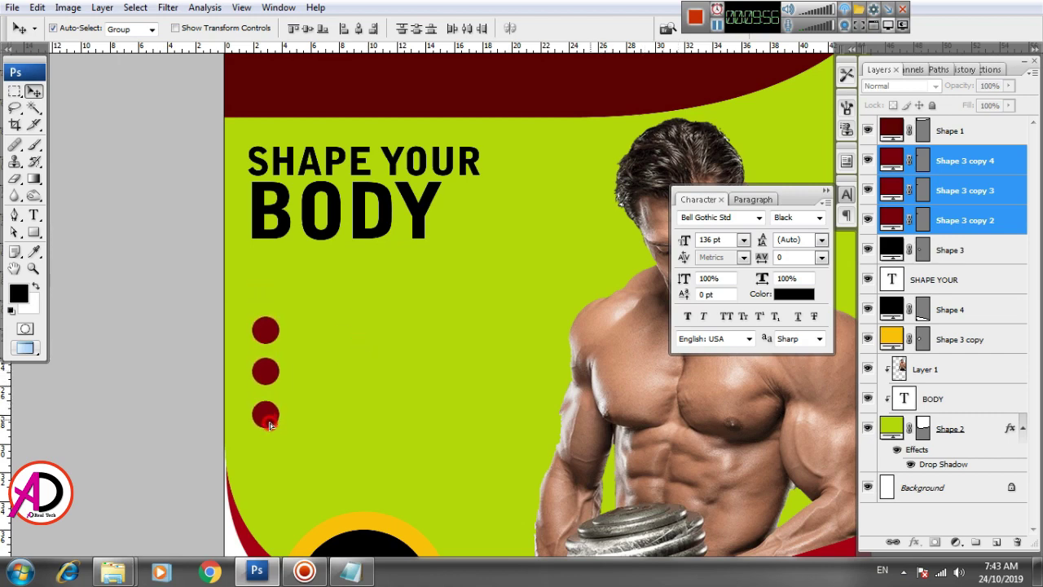
Step: Lower the dots and BODY, widen BODY to about 130%, and tuck SHAPE YOUR above it
left_click_drag(273, 391, 270, 424)
left_click_drag(333, 227, 334, 249)
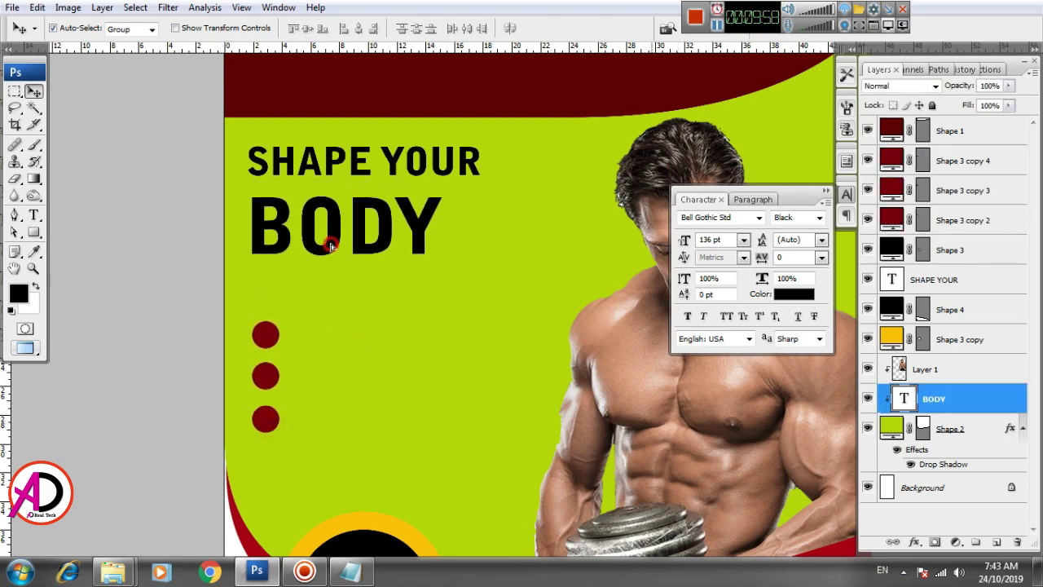
key("ctrl+t")
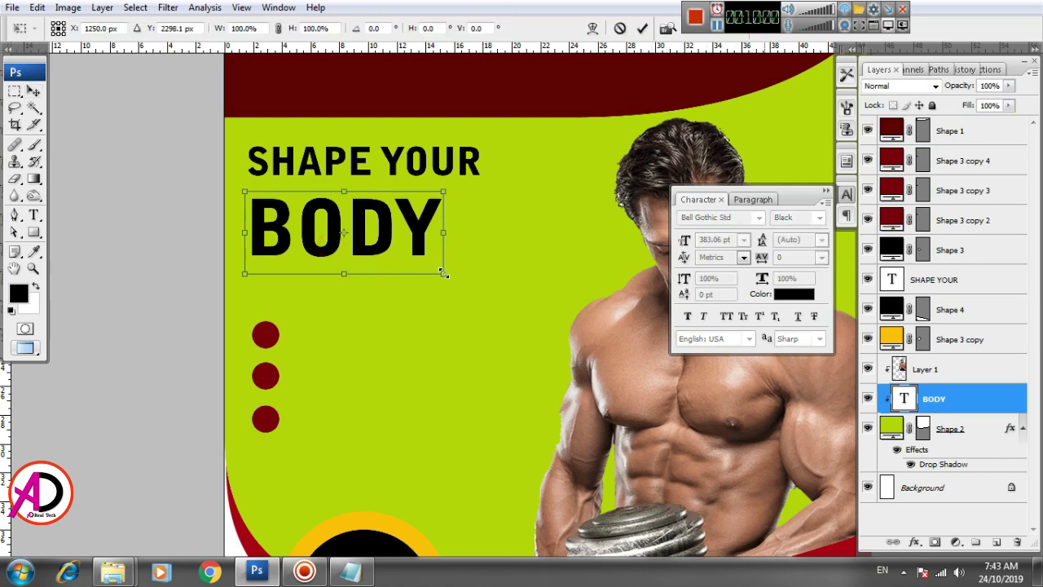
left_click_drag(442, 273, 502, 290)
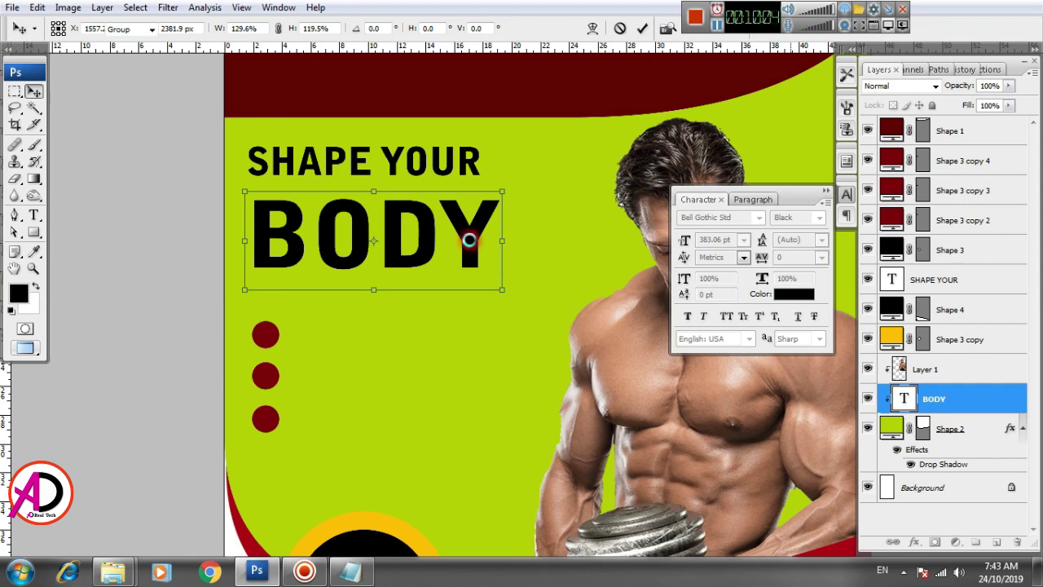
key("Return")
left_click_drag(359, 166, 363, 185)
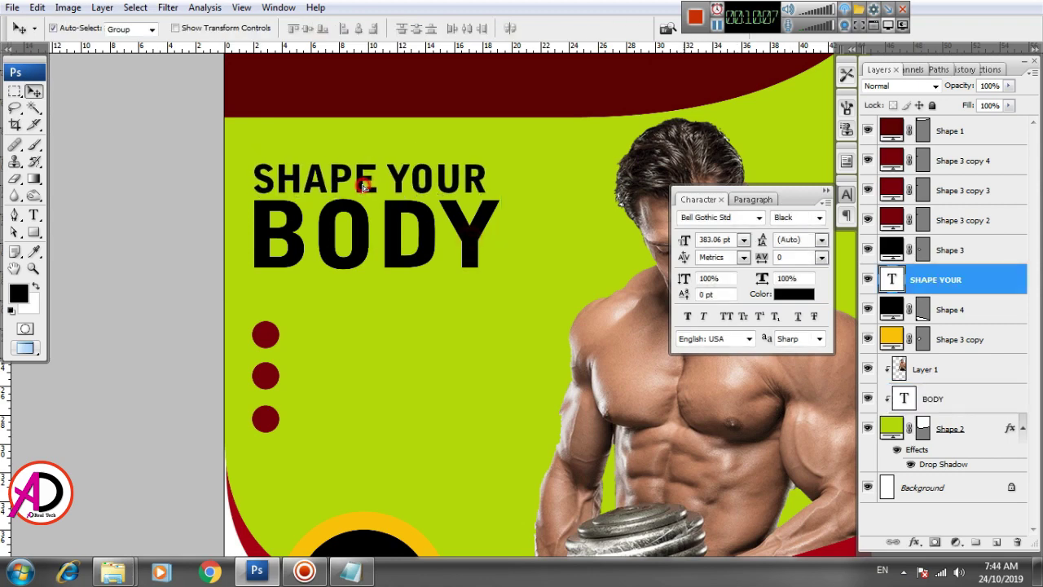
scroll(531, 269, "down", 3)
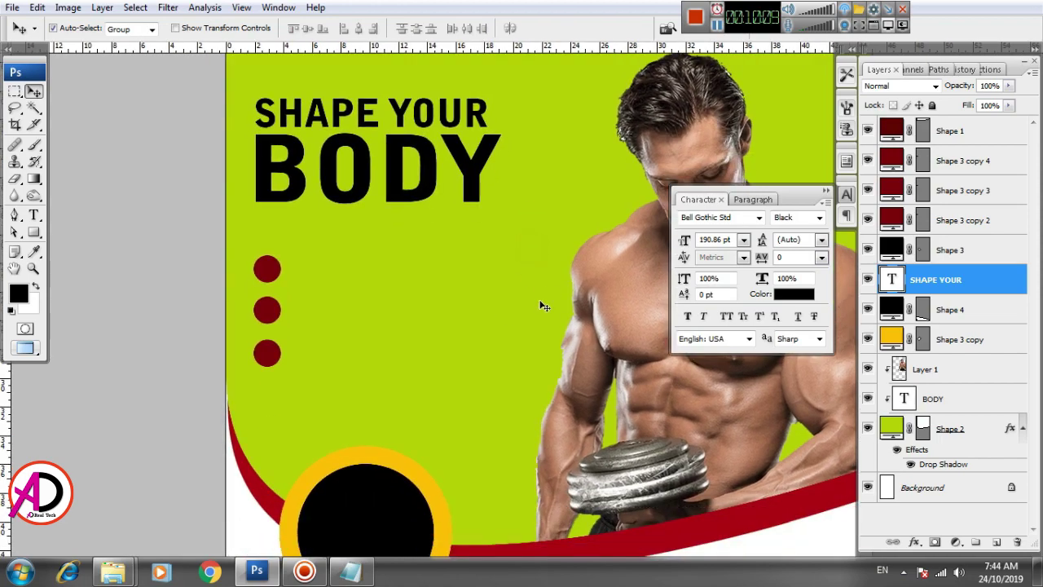
Step: Copy the PERSONAL TRANING line from the Notepad notes
scroll(497, 313, "down", 2)
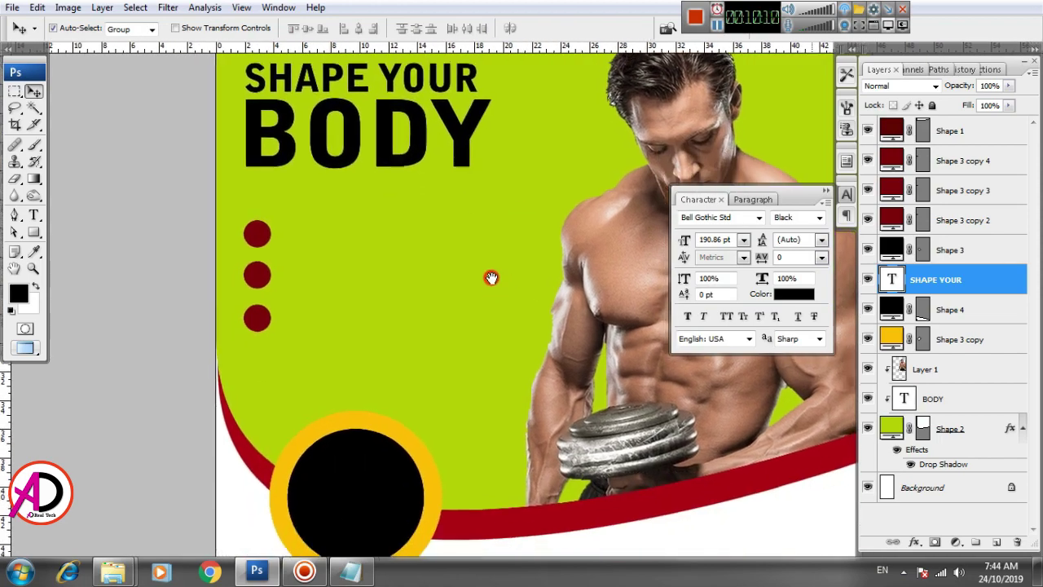
left_click(364, 575)
left_click_drag(201, 171, 374, 172)
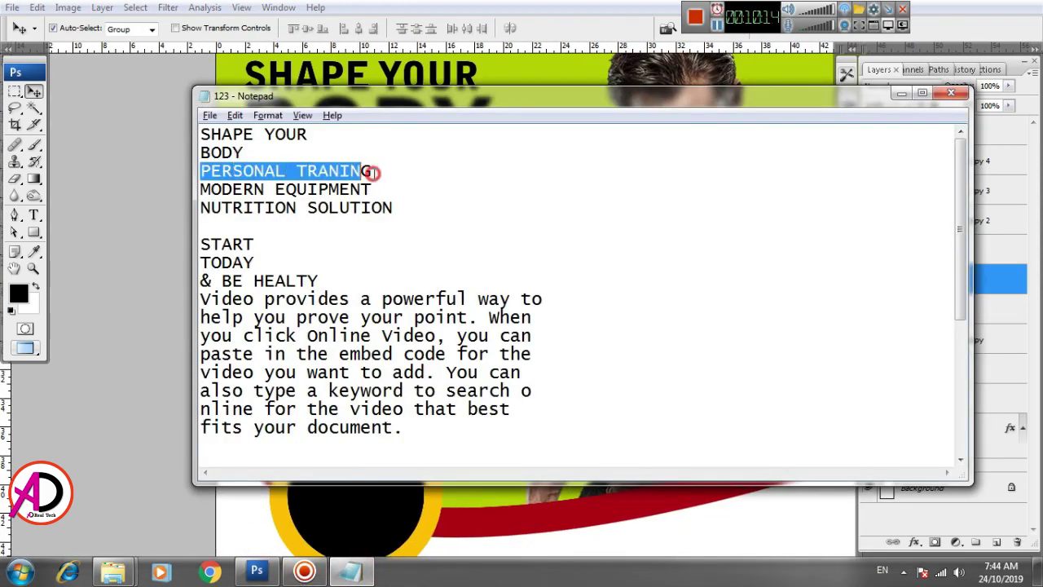
key("alt+Tab")
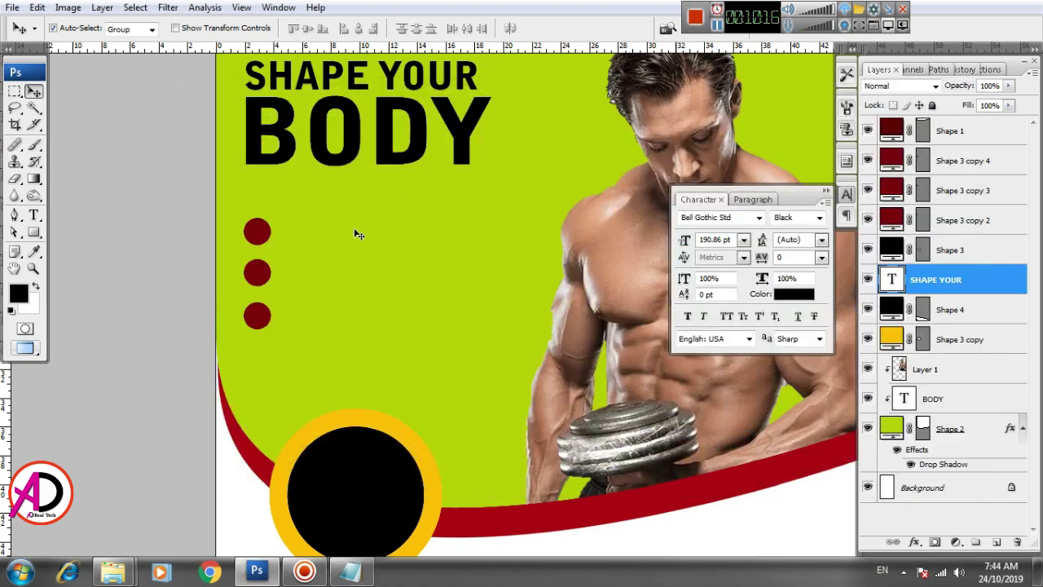
left_click(354, 228)
Step: Delete the empty text layer left by an abandoned new text line
left_click(33, 214)
left_click(367, 243)
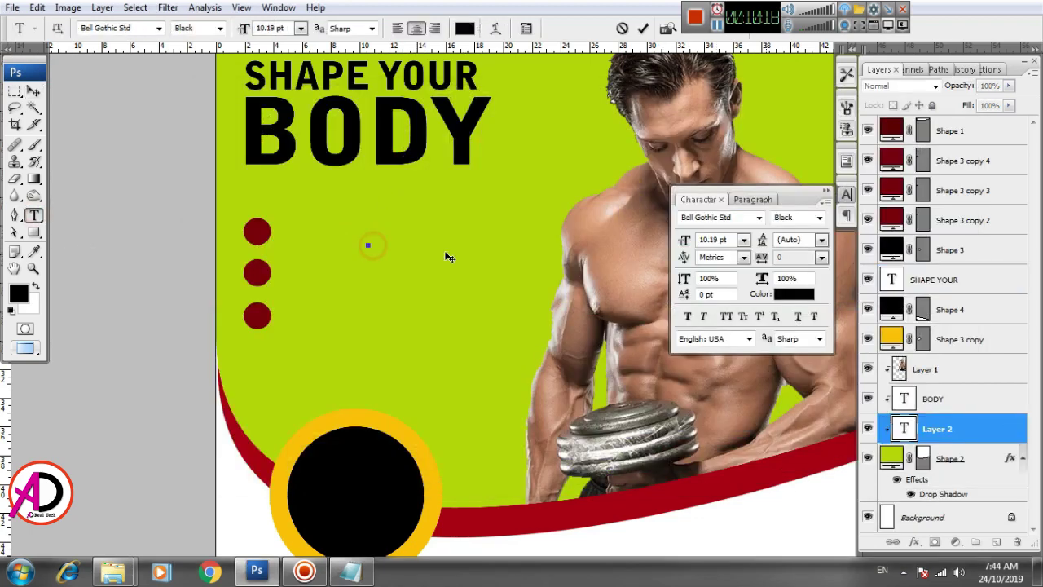
left_click(301, 28)
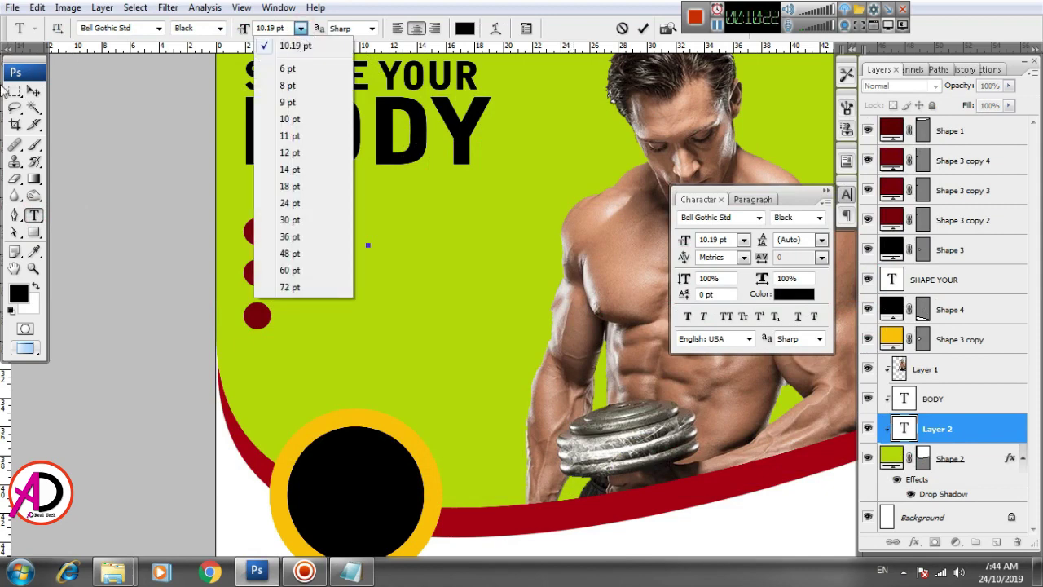
left_click(32, 90)
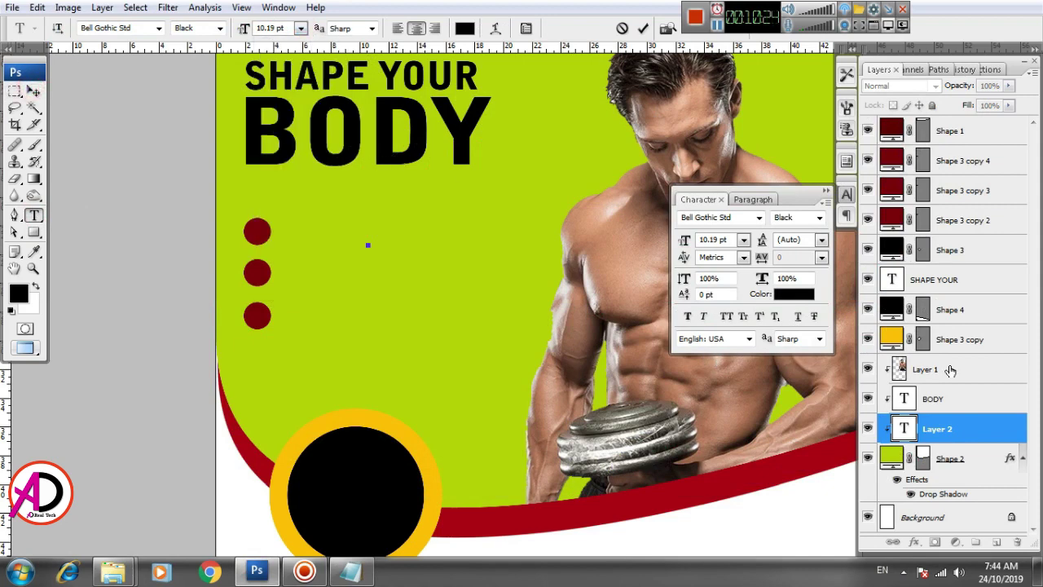
left_click(956, 430)
right_click(956, 429)
left_click(827, 171)
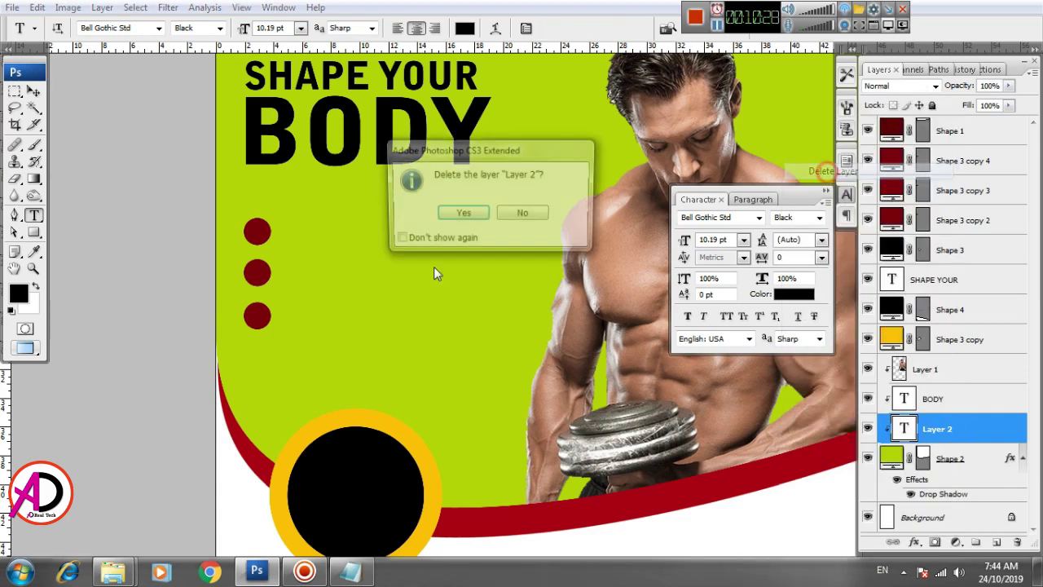
key("Return")
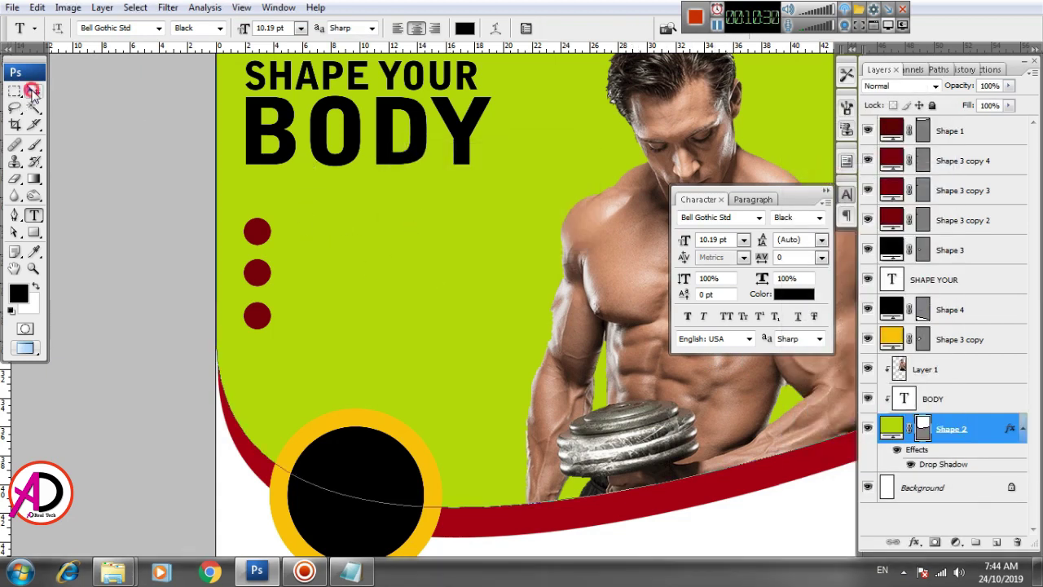
Step: Duplicate SHAPE YOUR beside the first dot and retype it as PERSONAL TRANING
left_click(33, 90)
left_click(289, 81)
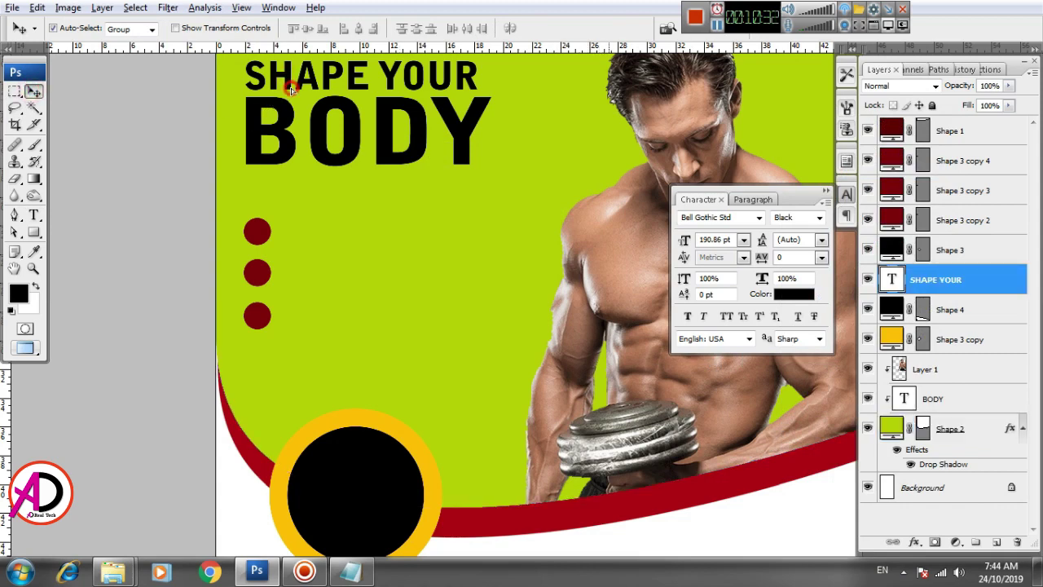
left_click_drag(291, 90, 318, 233)
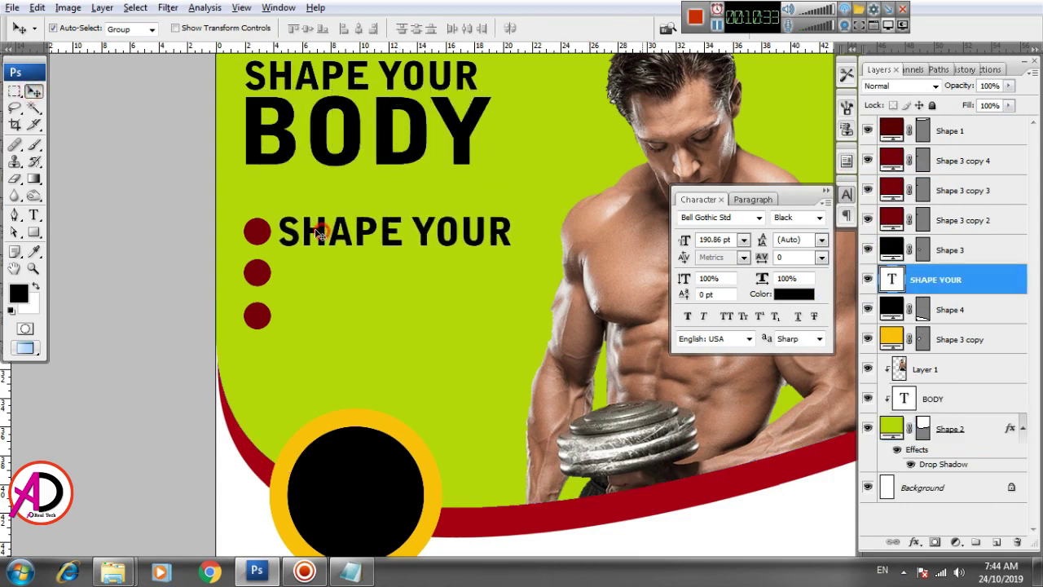
left_click(33, 214)
triple_click(346, 236)
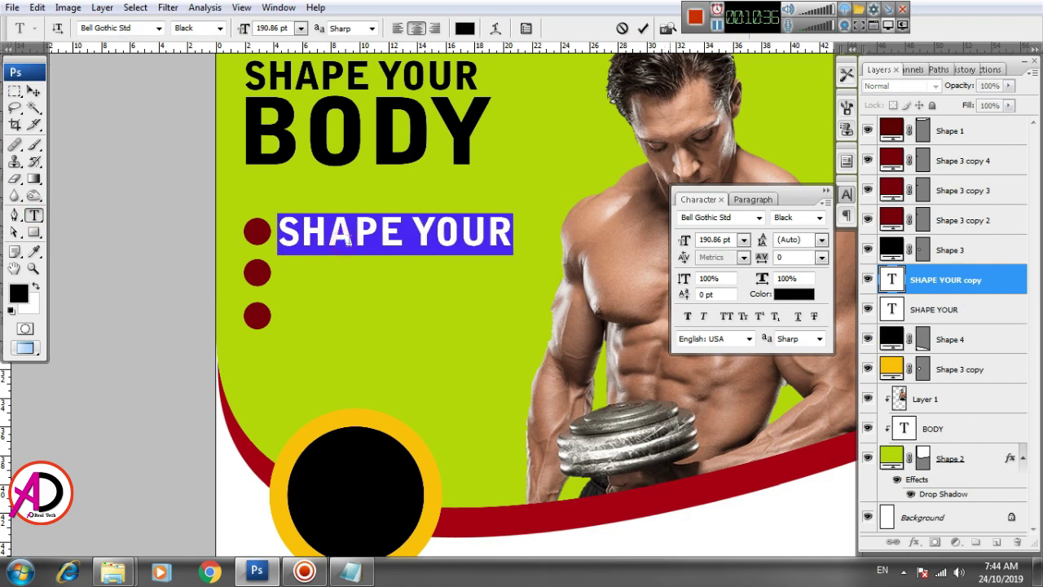
type("PERSONAL TRANING")
left_click(34, 92)
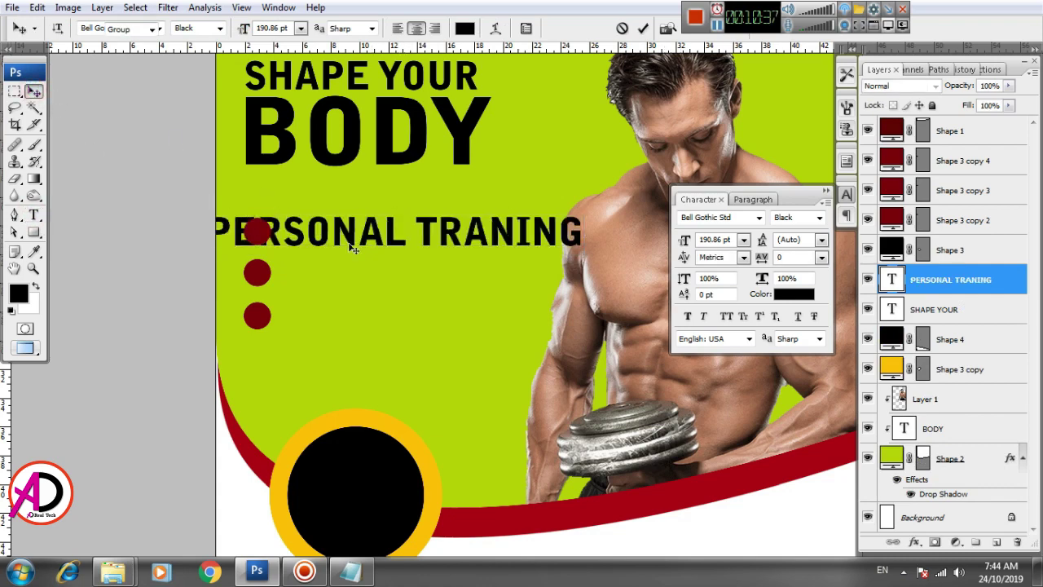
Step: Scale PERSONAL TRANING to about 73.8% and duplicate it down to the other bullets
key("ctrl+t")
left_click_drag(584, 210, 498, 237)
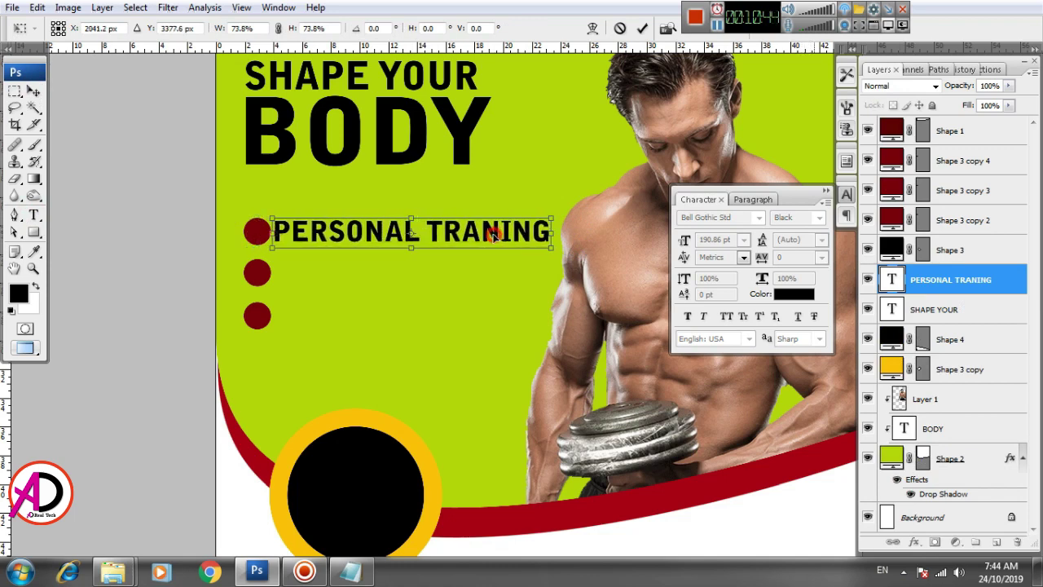
key("Return")
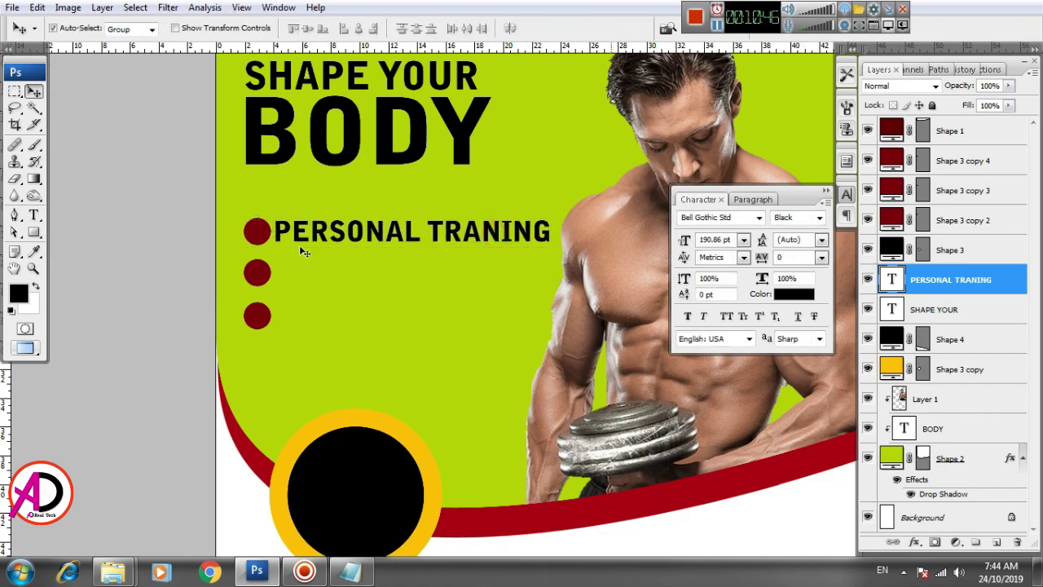
left_click_drag(319, 234, 324, 320)
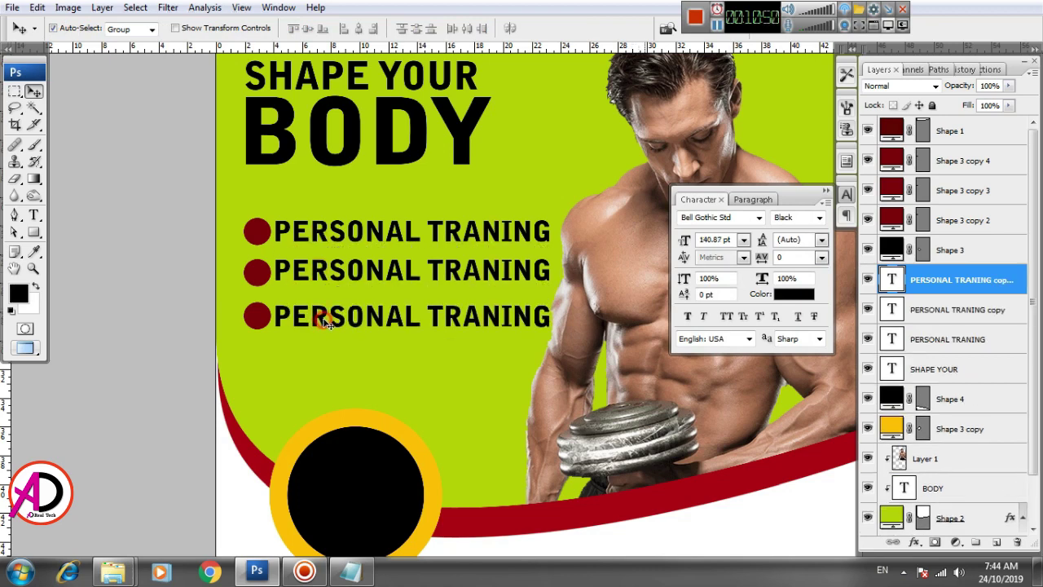
key("ctrl+minus")
scroll(424, 342, "up", 2)
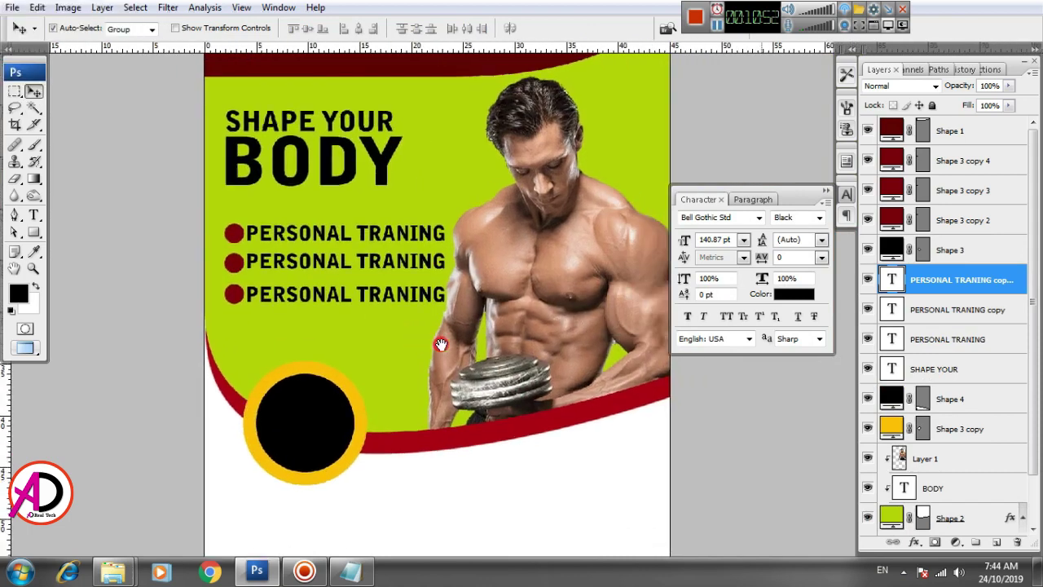
scroll(440, 344, "down", 3)
scroll(365, 291, "up", 2)
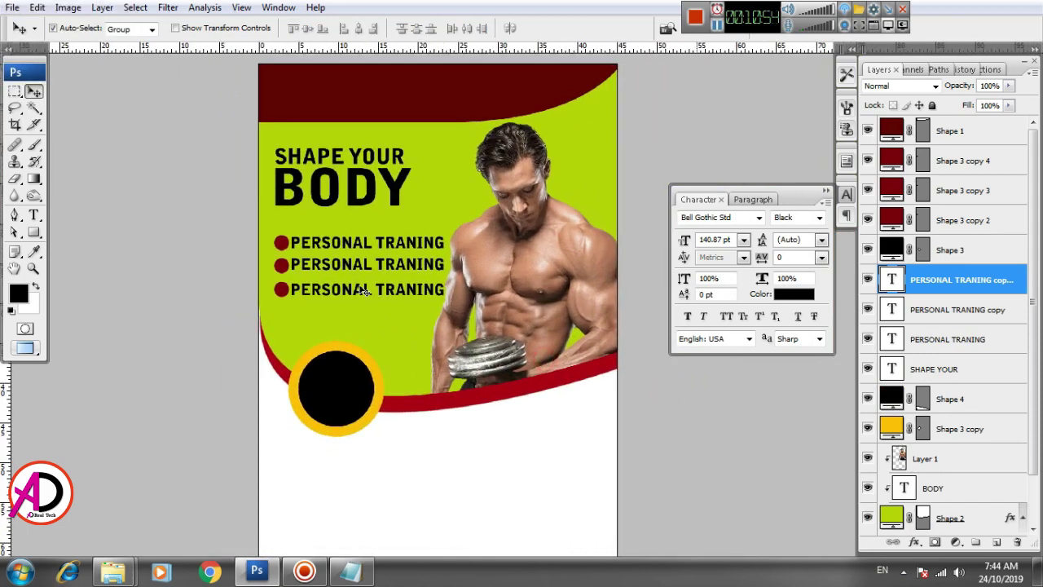
Step: Merge the three dot layers into one, shift them left, and lower the middle line
left_click(283, 246)
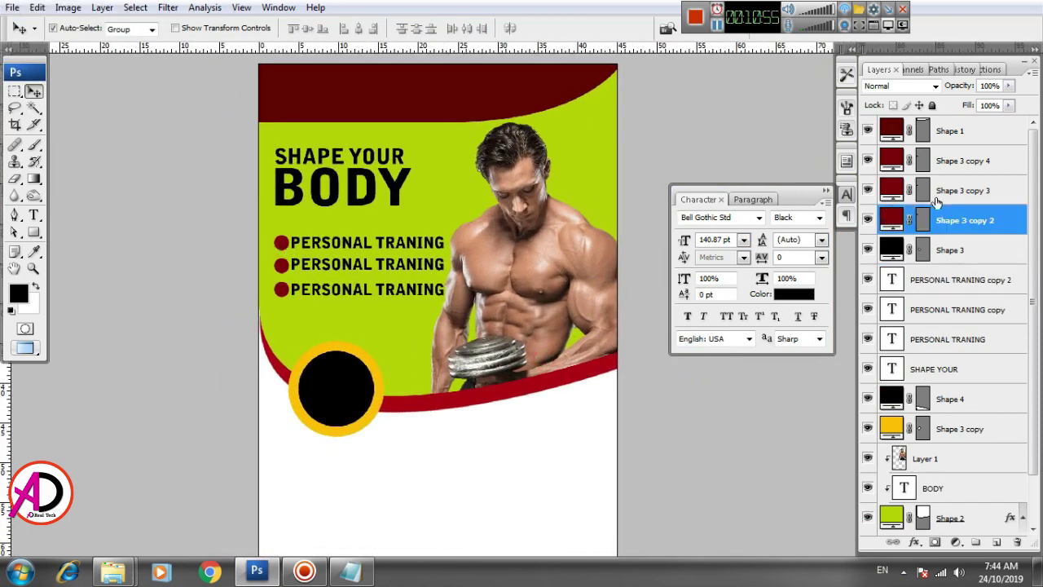
left_click(962, 190, "shift")
left_click(967, 163, "shift")
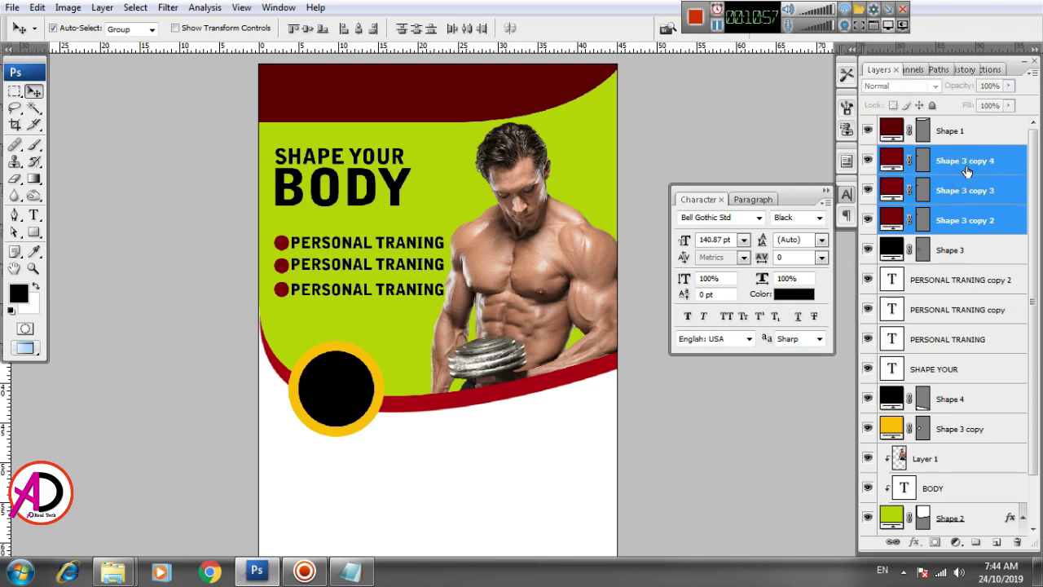
key("ctrl+e")
key("Left")
key("Left")
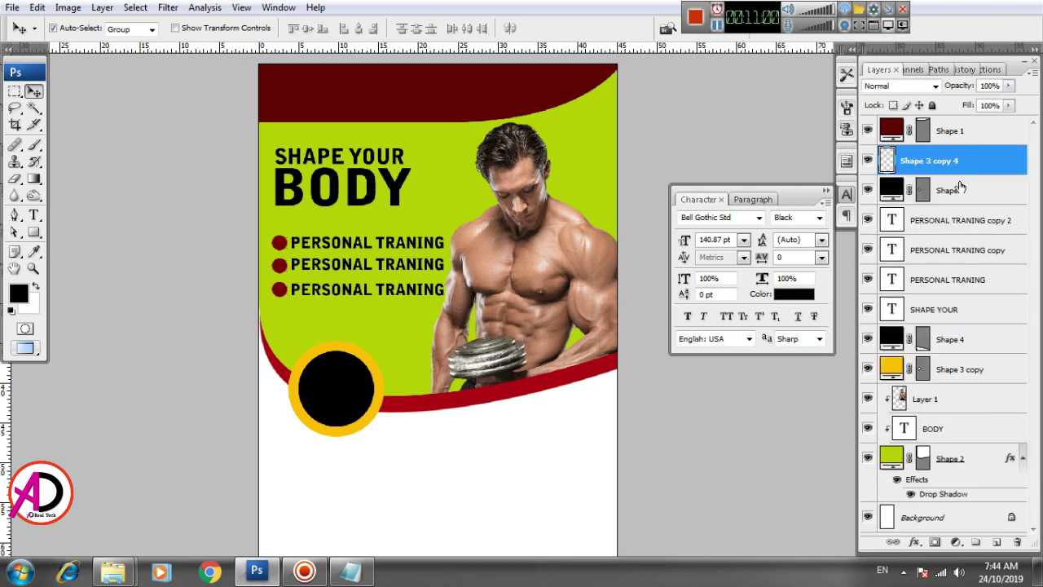
key("Left")
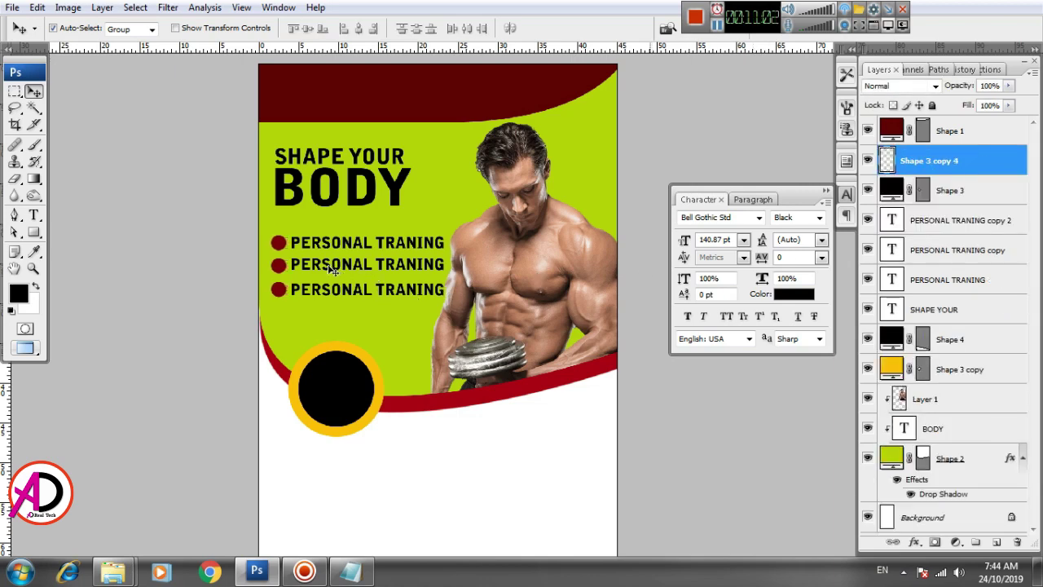
left_click(332, 269)
key("Down")
key("Down")
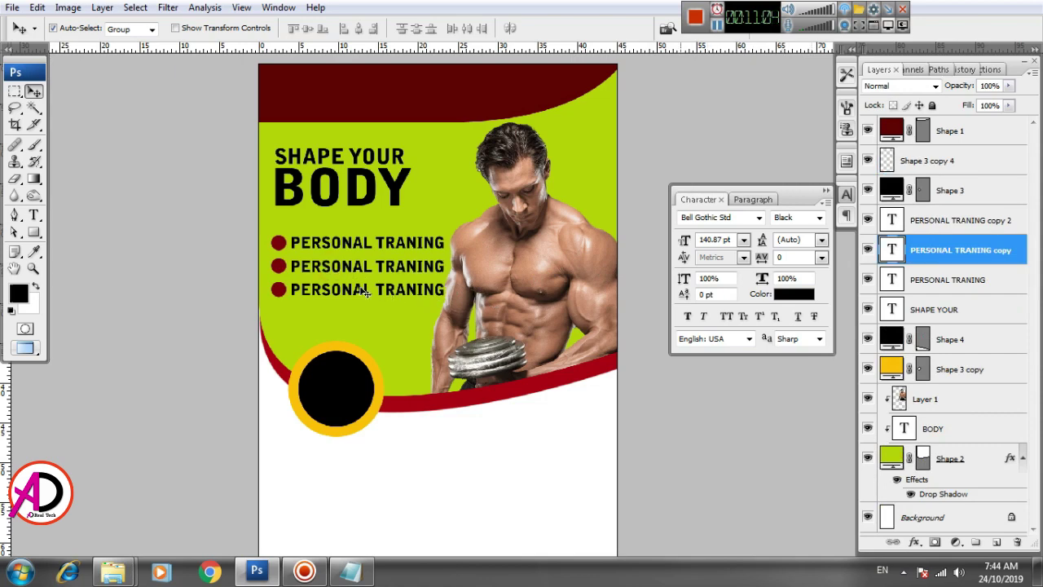
Step: Replace the middle bullet's text with MODERN EQUIPMENT copied from the Notepad notes
key("t")
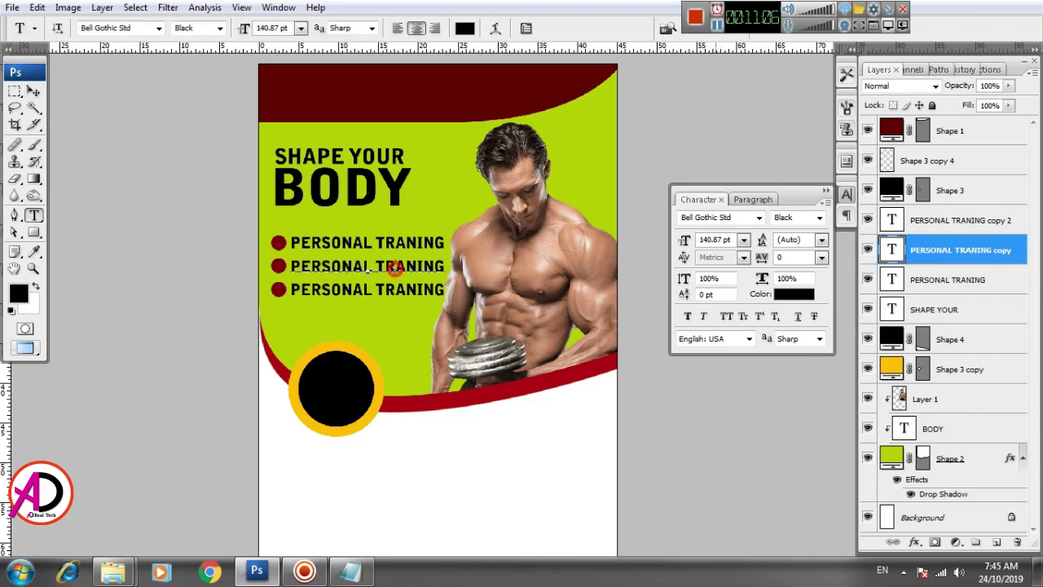
triple_click(396, 269)
left_click(350, 572)
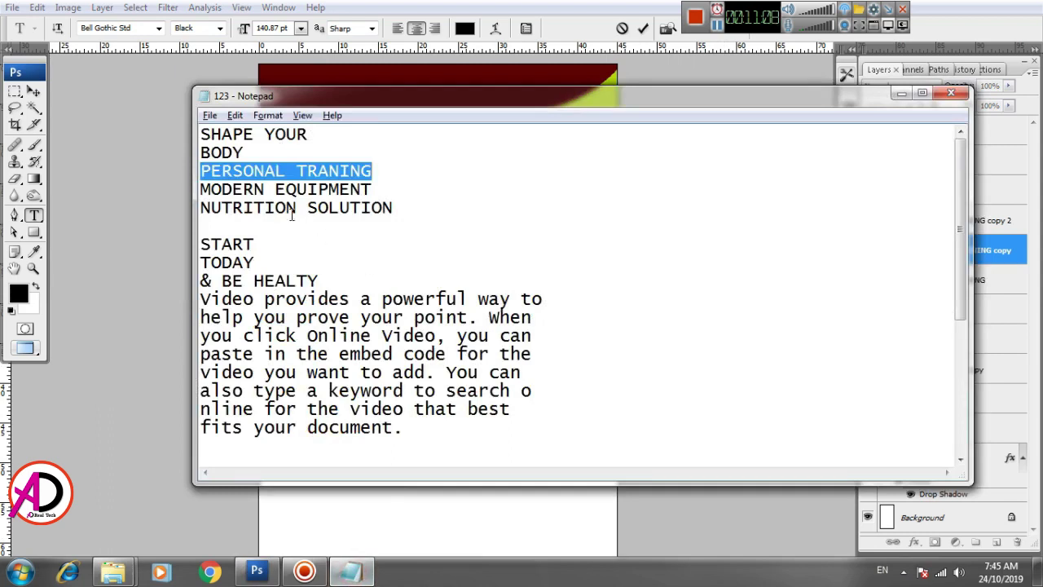
left_click(272, 188)
key("shift+Home")
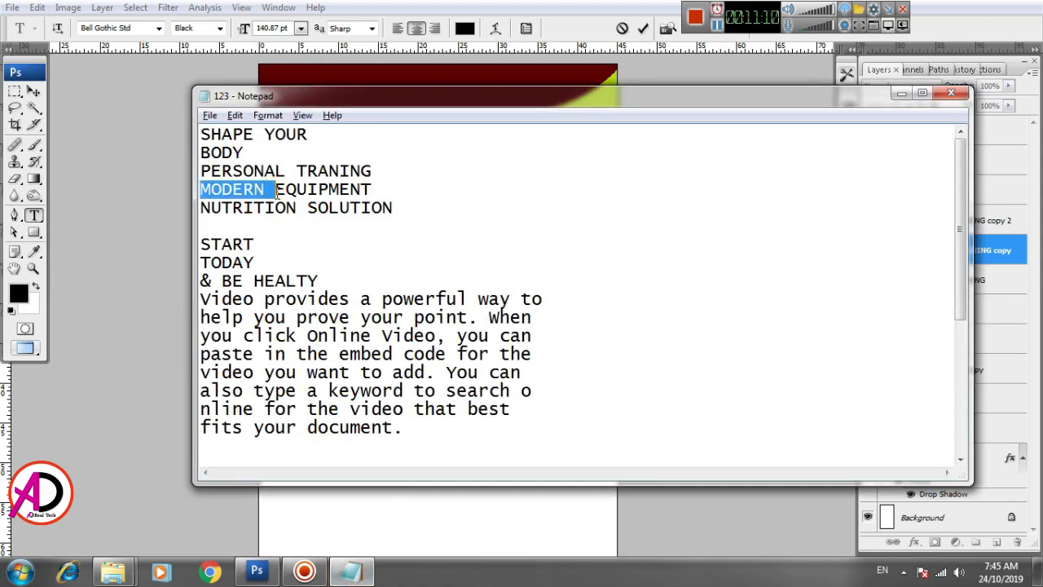
left_click_drag(372, 189, 201, 189)
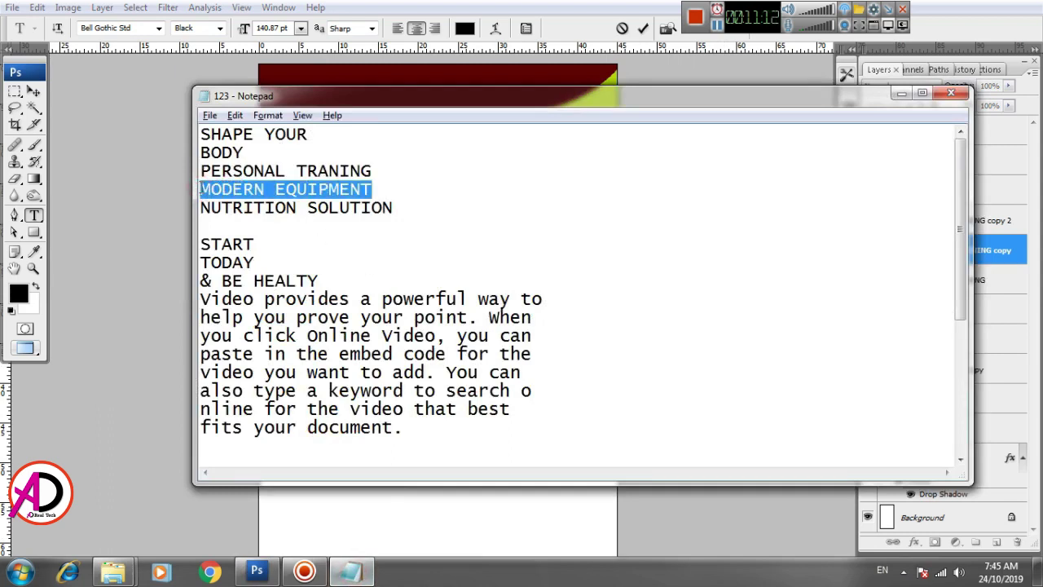
key("alt+Tab")
type("MODERN EQUIPMENT")
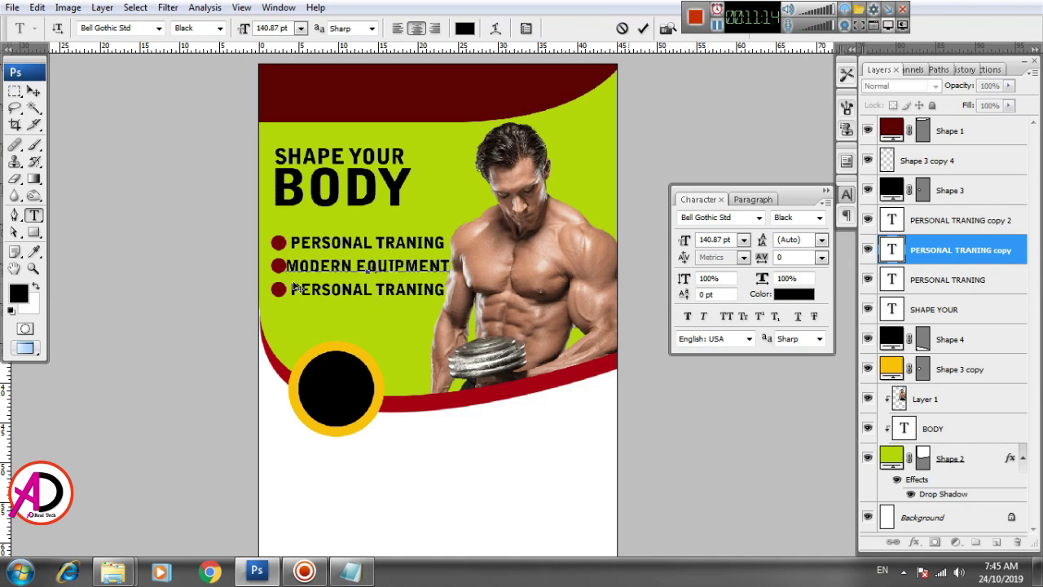
Step: Shift the MODERN EQUIPMENT line slightly right to line it up
left_click(32, 91)
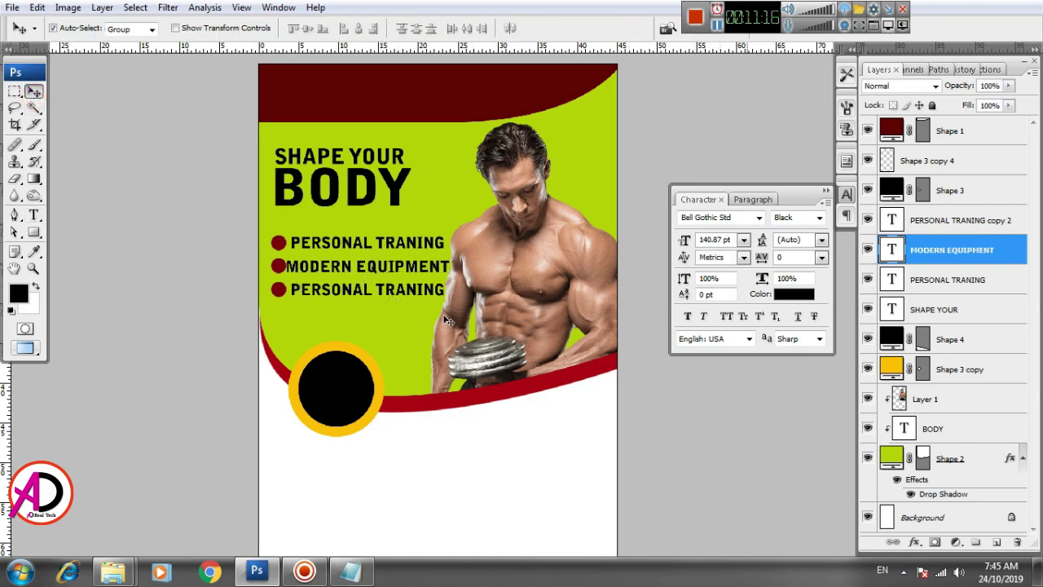
key("ctrl+t")
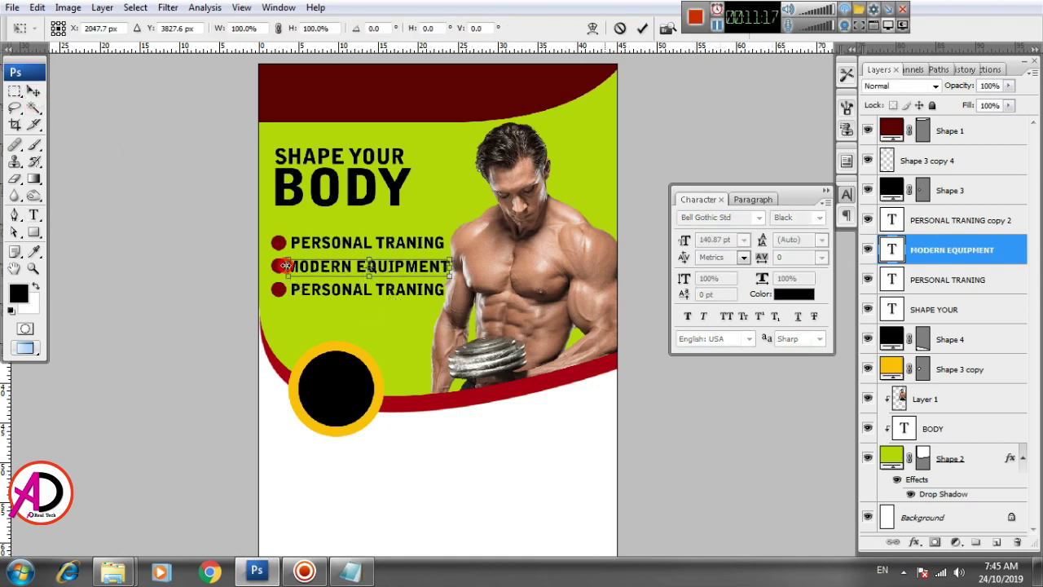
left_click_drag(279, 265, 284, 265)
key("Return")
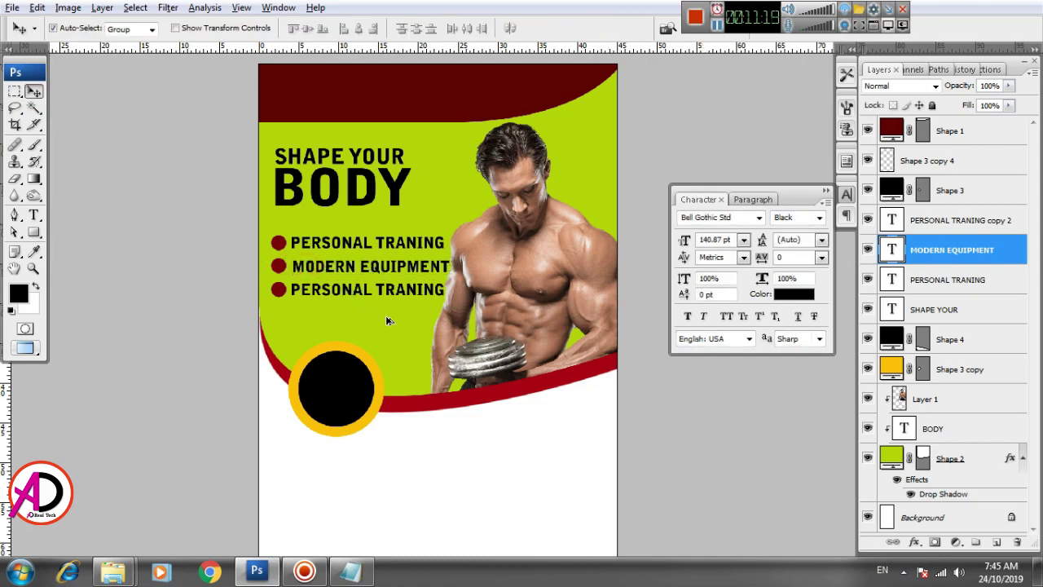
Step: Replace the third bullet's text with NUTRITION SOLUTION copied from the notes
left_click(386, 319, "ctrl")
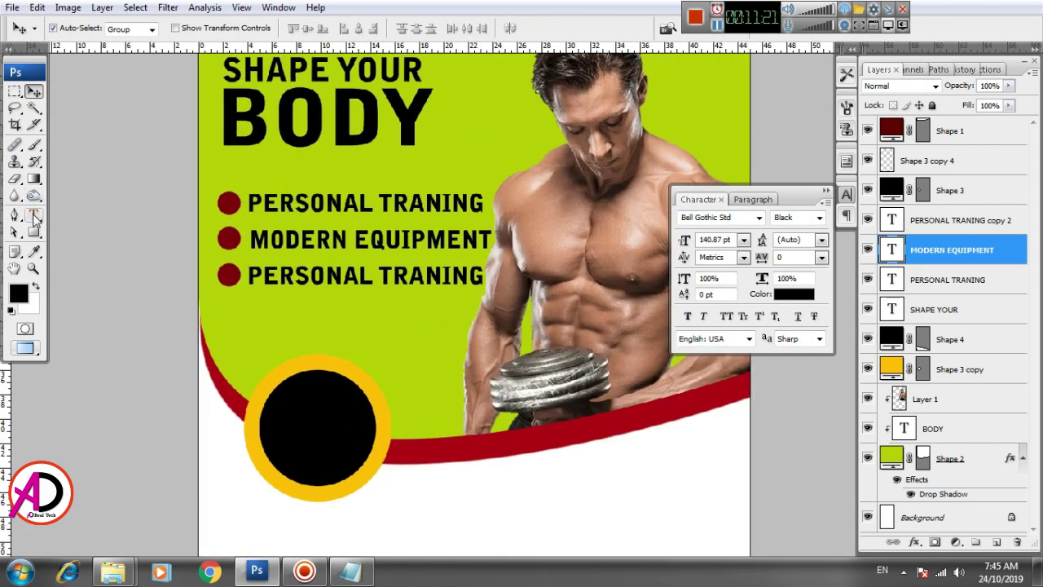
left_click(33, 214)
left_click(280, 281)
key("ctrl+a")
key("alt+Tab")
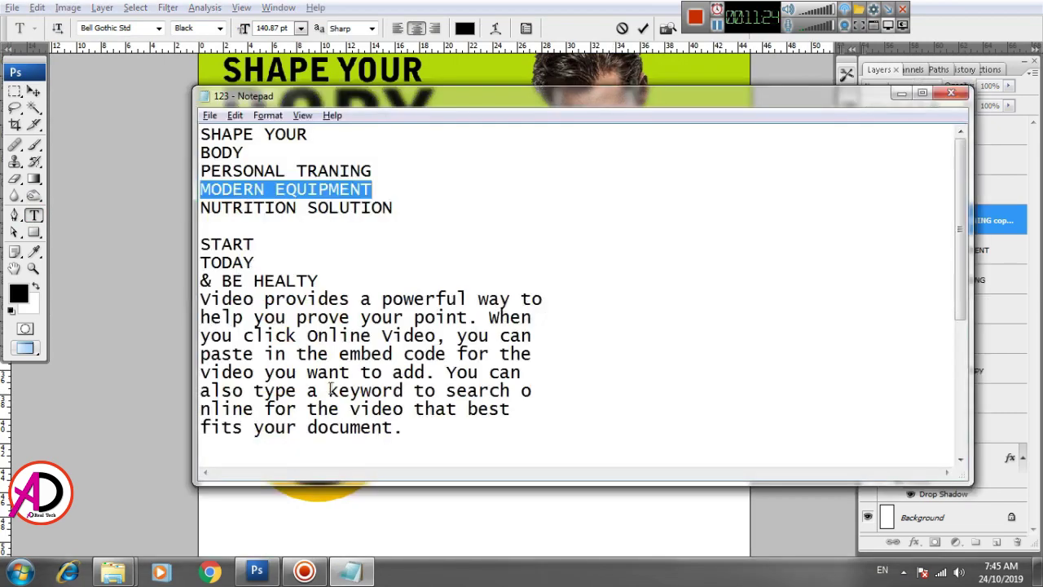
left_click_drag(204, 209, 412, 207)
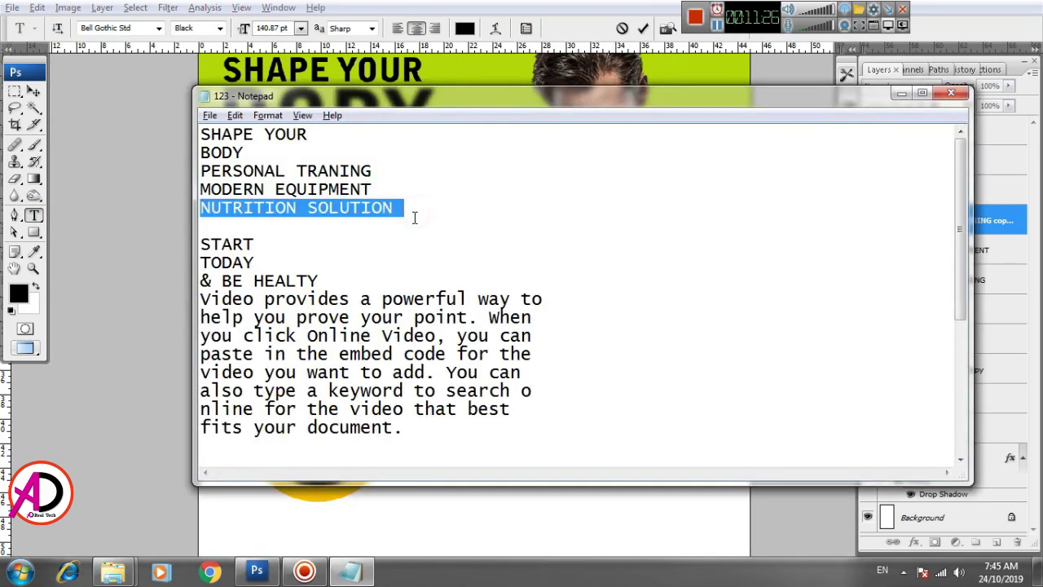
key("alt+Tab")
key("ctrl+v")
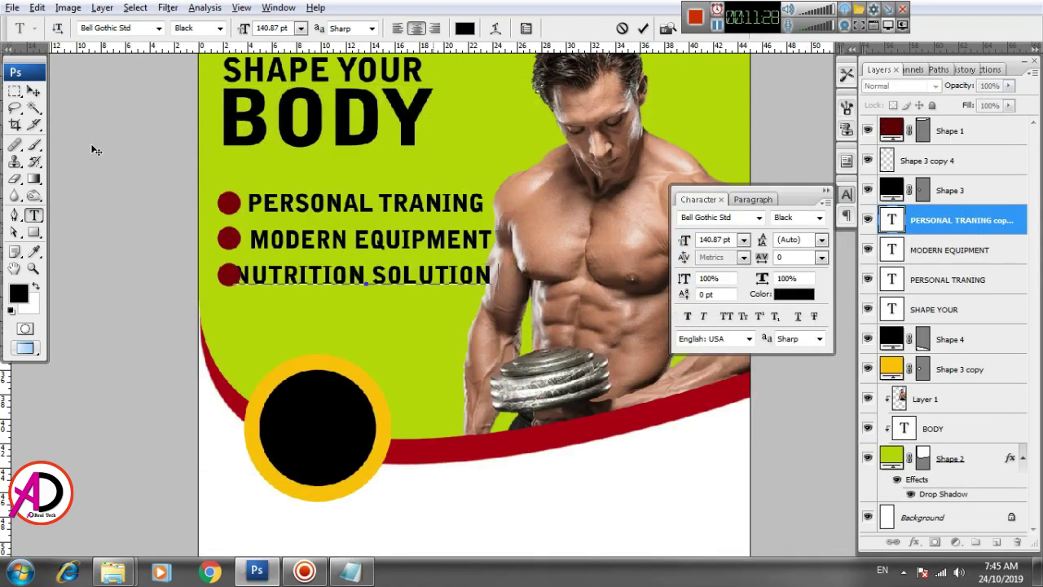
Step: Scale the NUTRITION SOLUTION line down to 93.7% so it fits
left_click(32, 91)
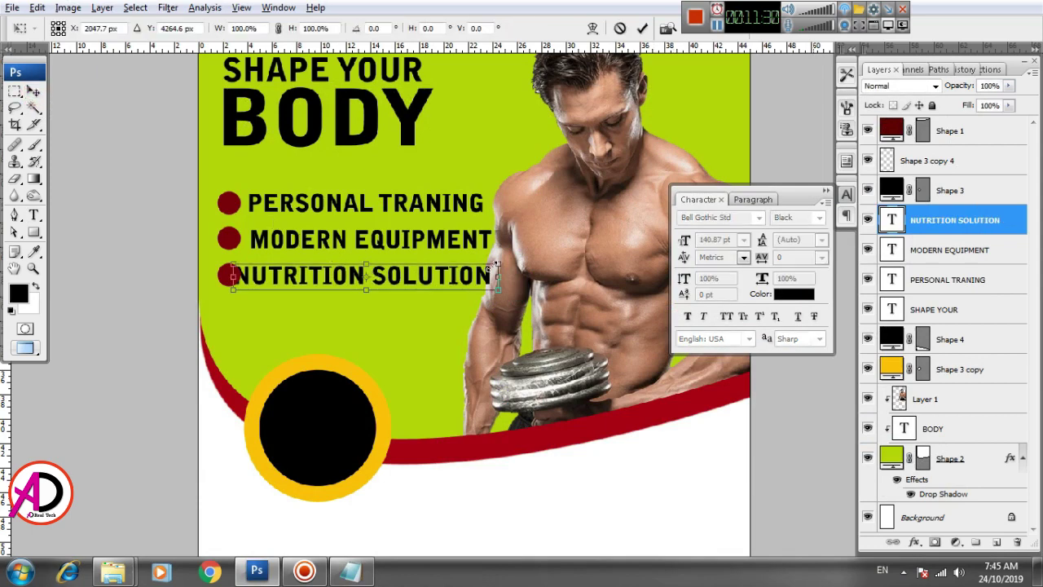
left_click_drag(499, 265, 489, 267)
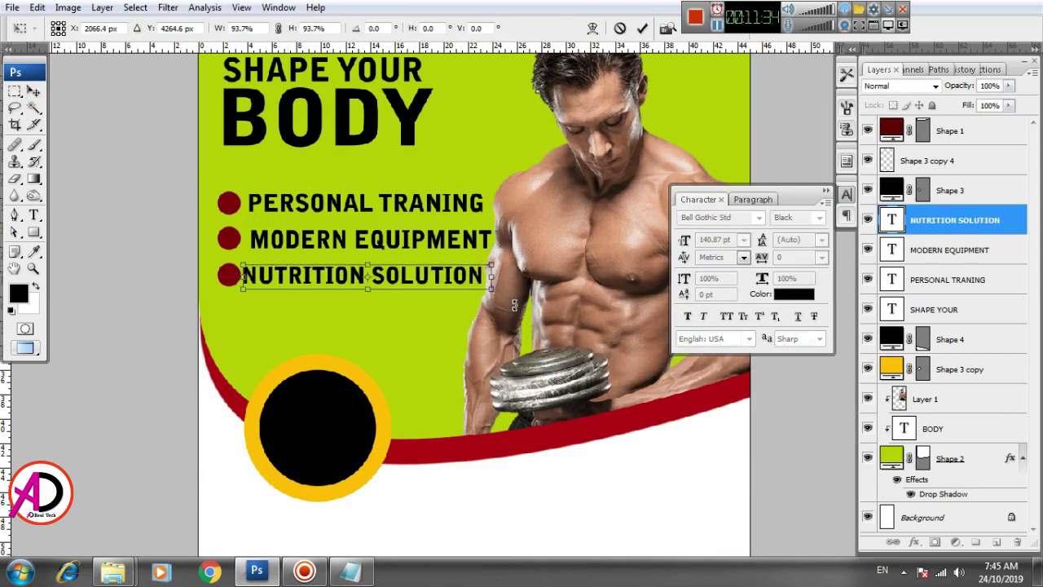
key("Return")
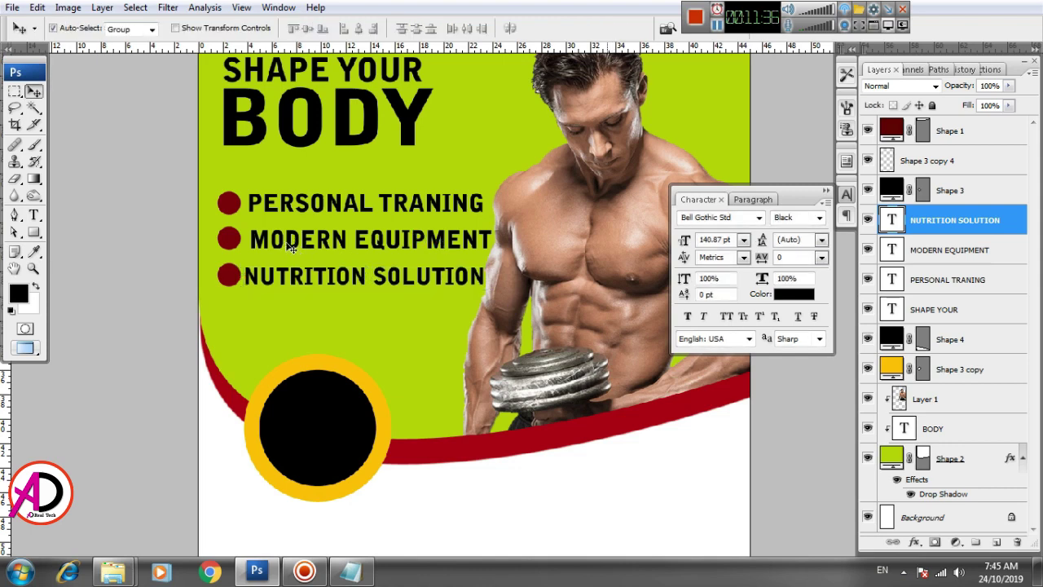
Step: Nudge the MODERN EQUIPMENT and PERSONAL TRANING lines left so all three bullets align
left_click(306, 245)
key("shift+Left")
key("shift+Left")
key("shift+Left")
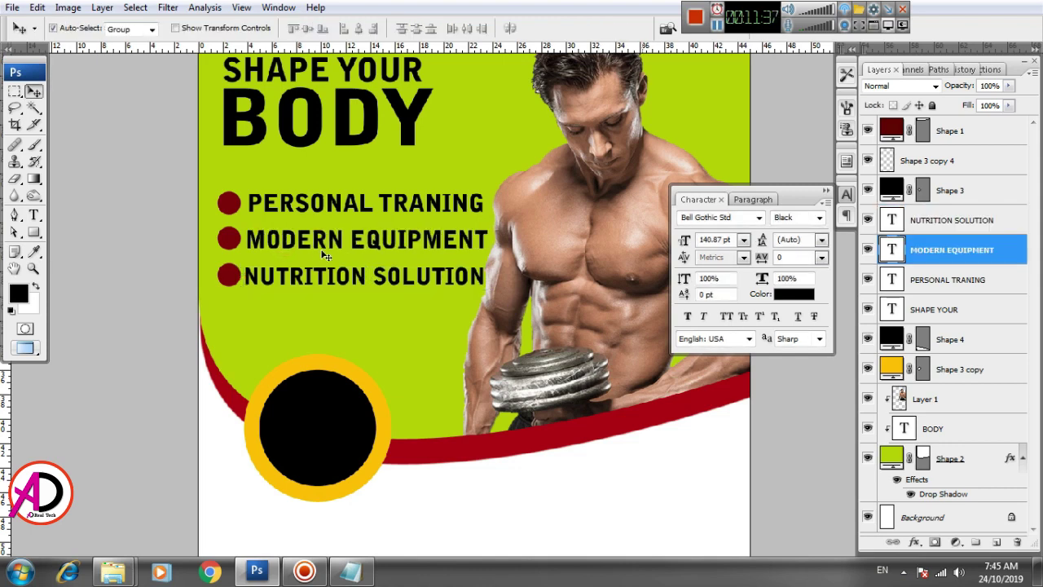
key("shift+Left")
left_click(293, 209)
key("Left")
key("Left")
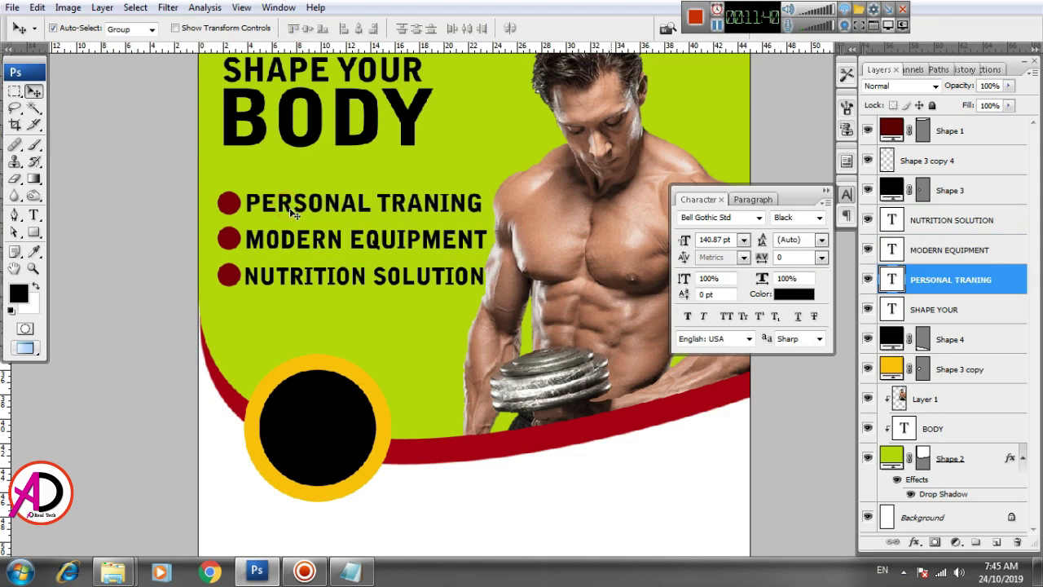
key("ctrl+minus")
key("ctrl+minus")
key("ctrl+minus")
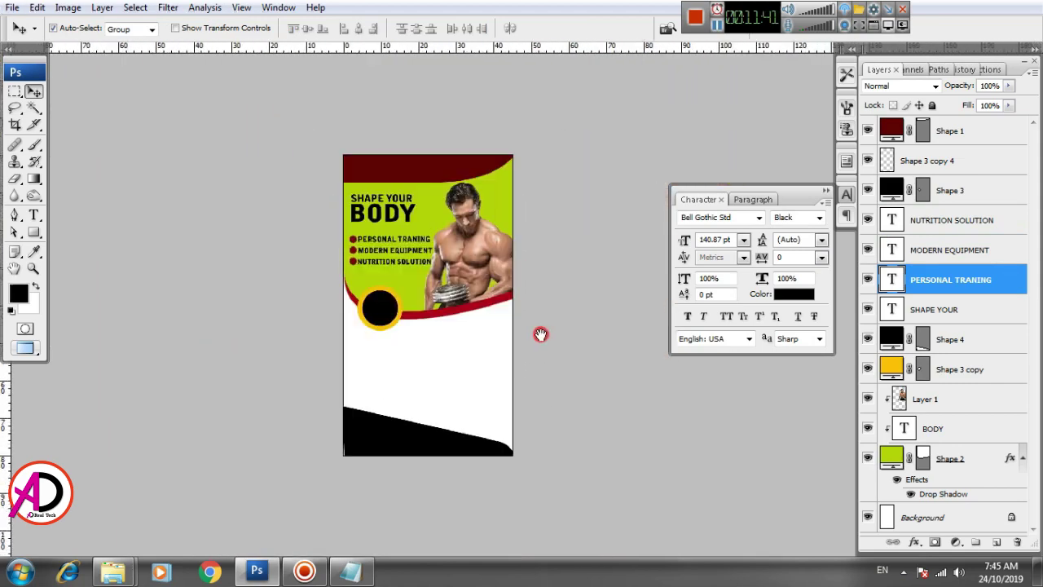
Step: Color SHAPE YOUR dark red 5d0000, sampled from the banner's top band
key("ctrl+plus")
key("ctrl+plus")
key("ctrl+minus")
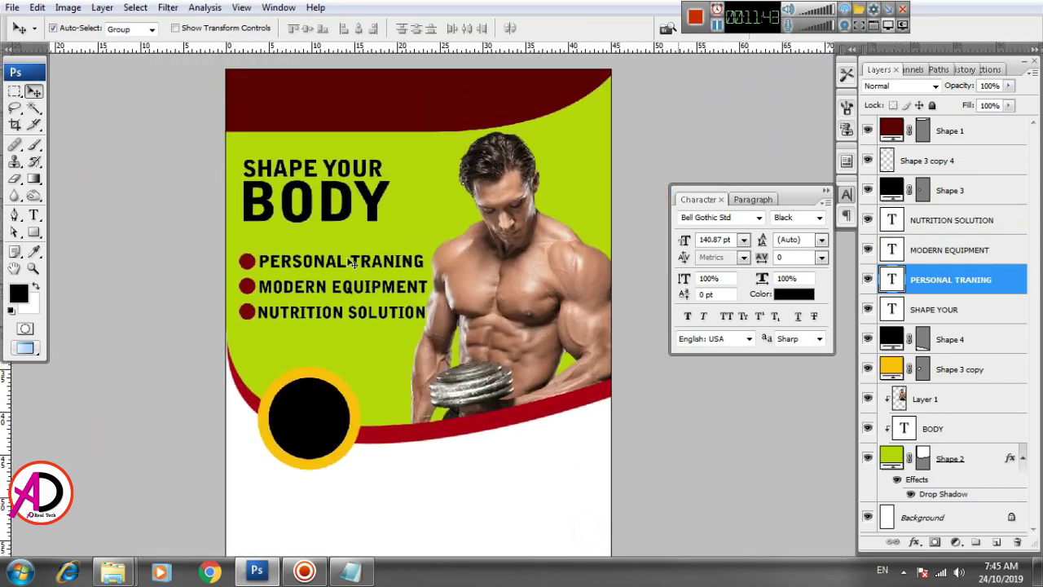
left_click(332, 180)
left_click(789, 295)
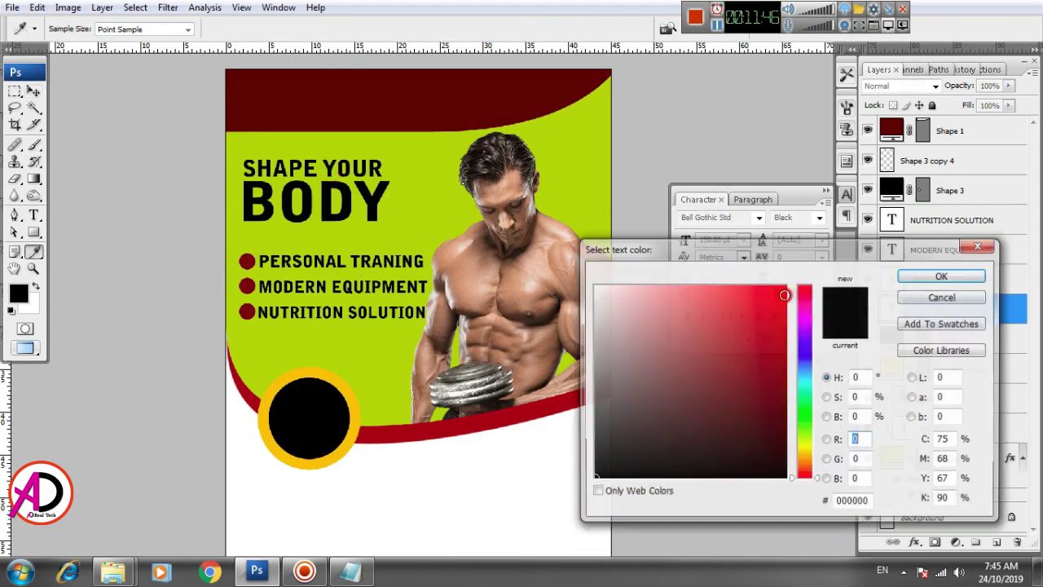
left_click_drag(805, 444, 808, 355)
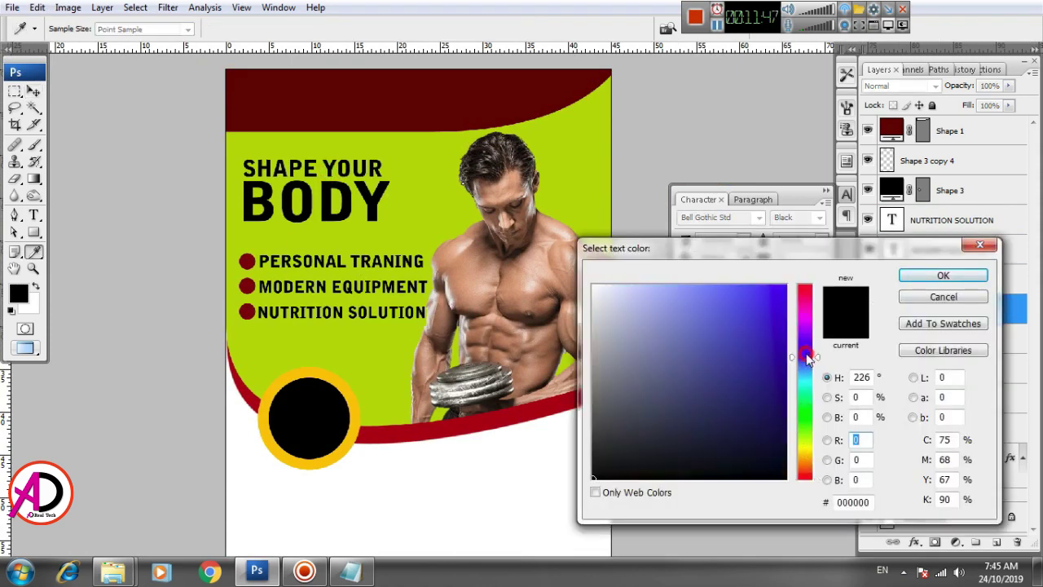
left_click(765, 335)
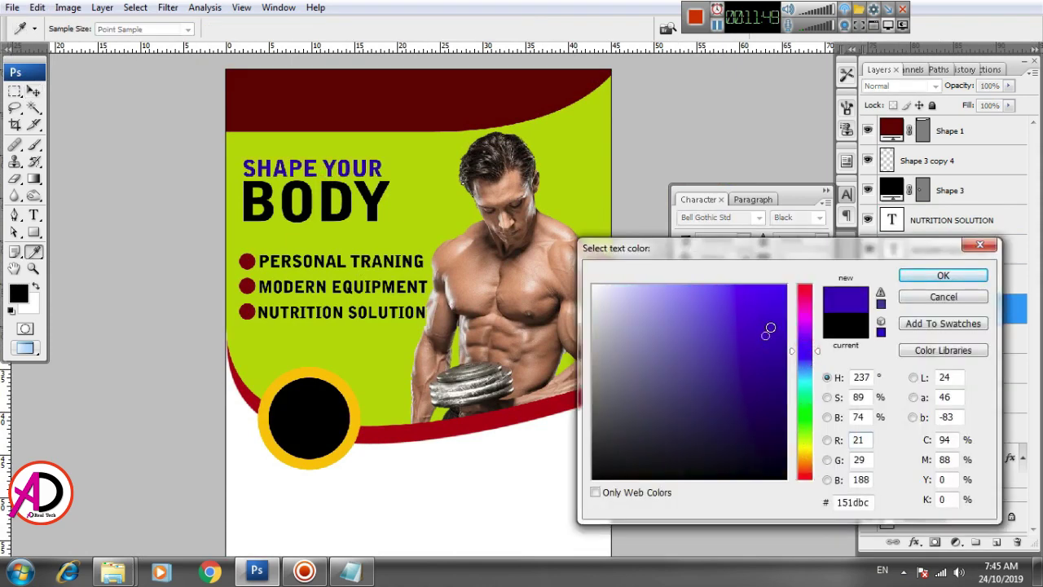
left_click(783, 392)
left_click(784, 374)
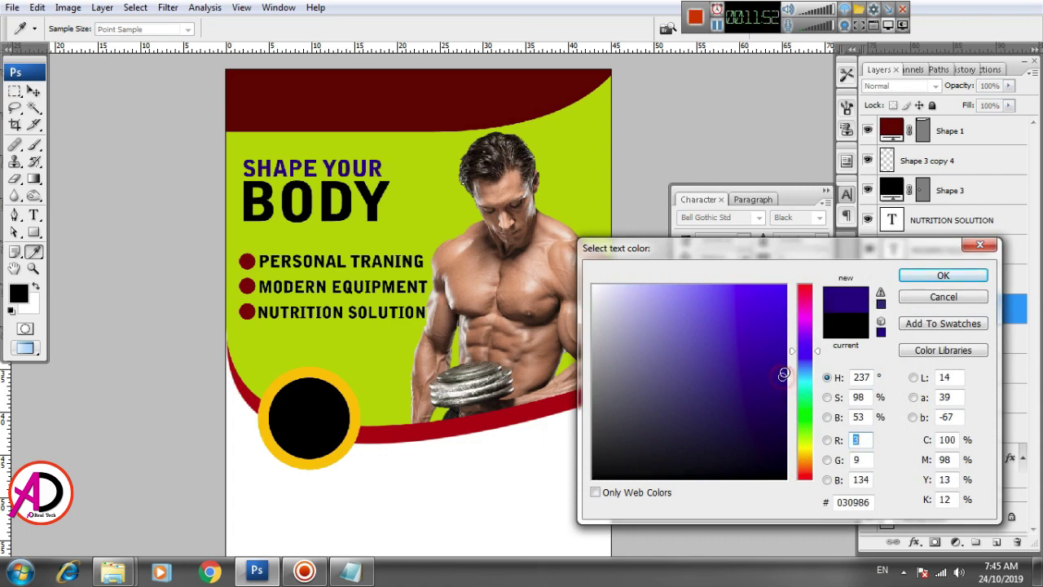
left_click(593, 285)
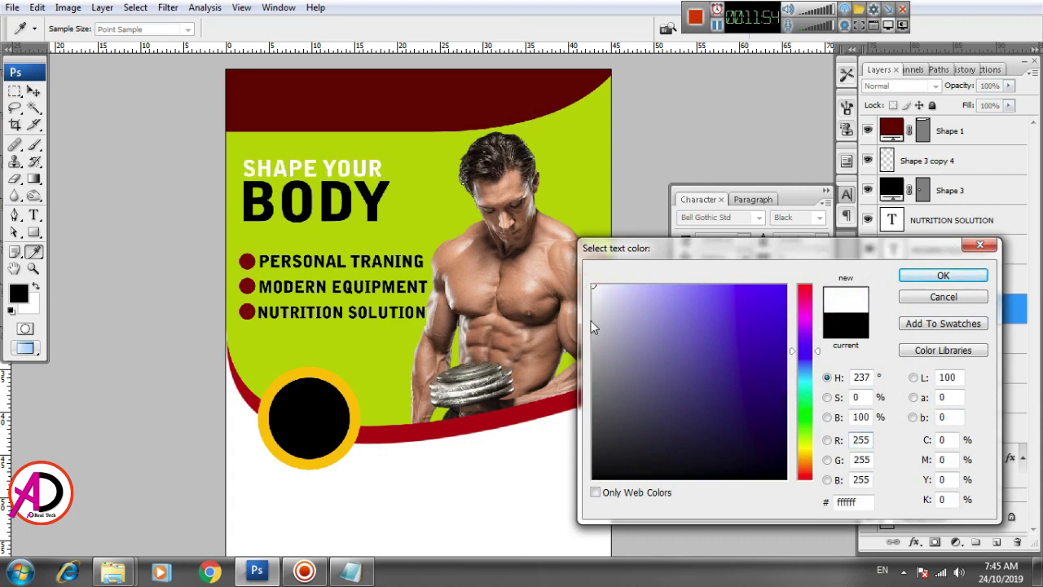
left_click(598, 393)
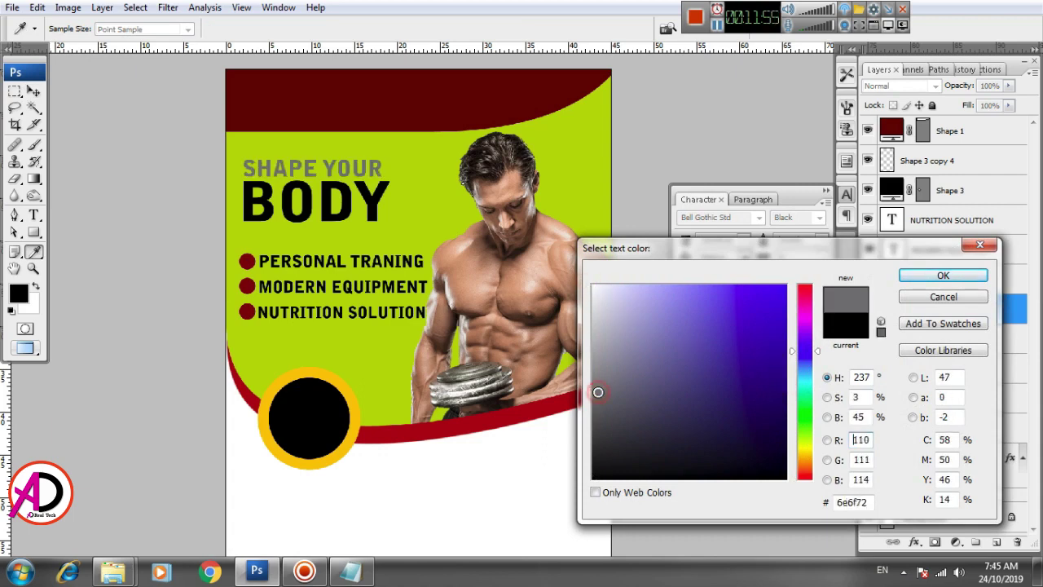
left_click(595, 323)
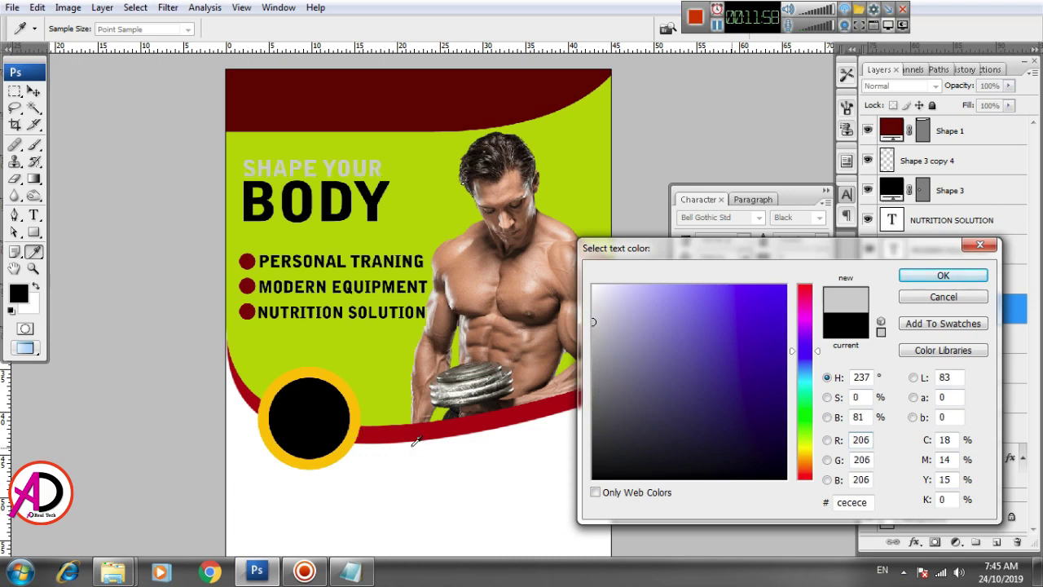
left_click(422, 97)
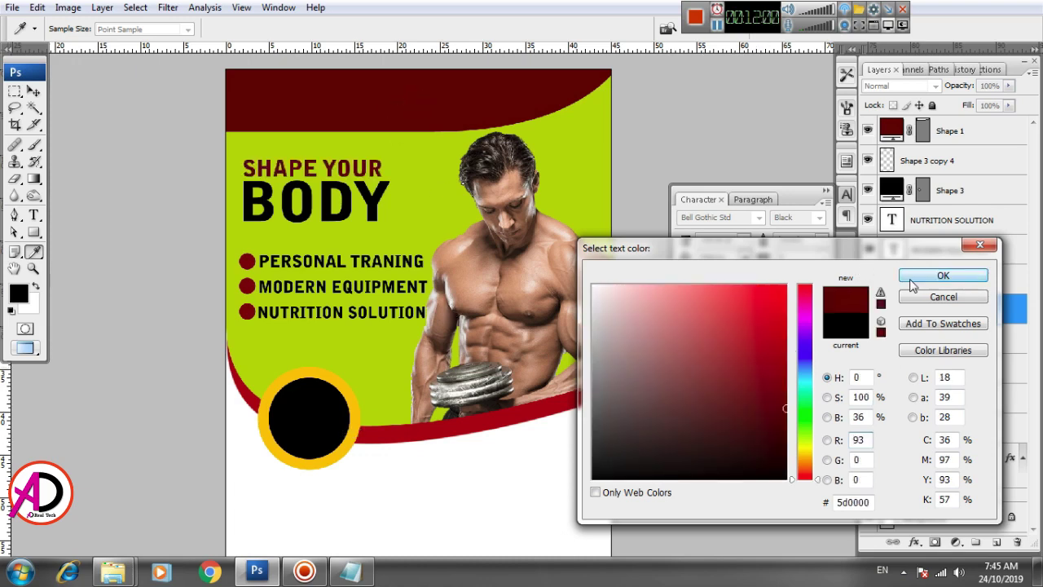
left_click(943, 275)
Step: Color the BODY text bright pink fd0065
left_click(331, 216)
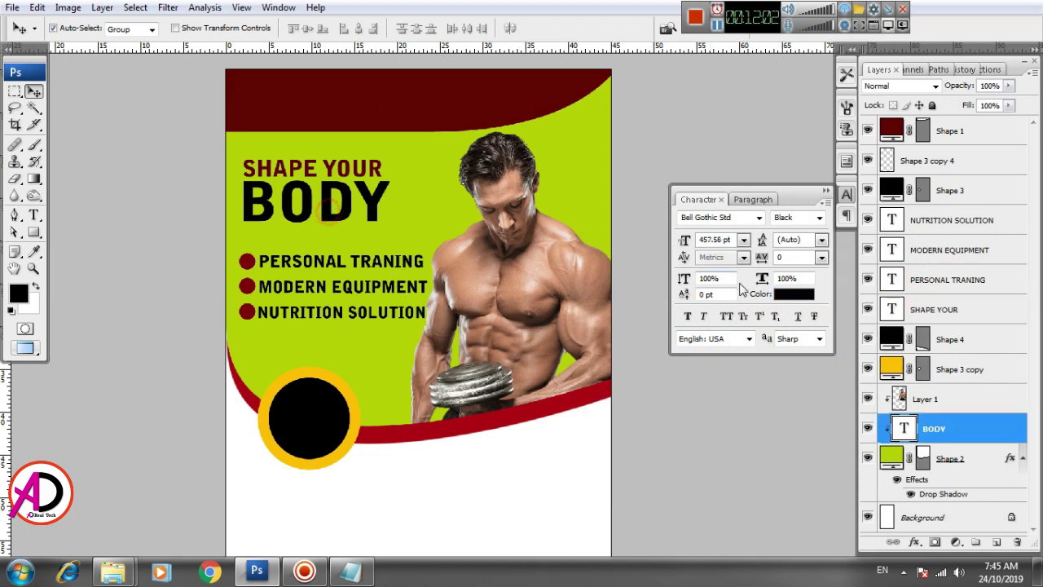
left_click(793, 294)
left_click(789, 285)
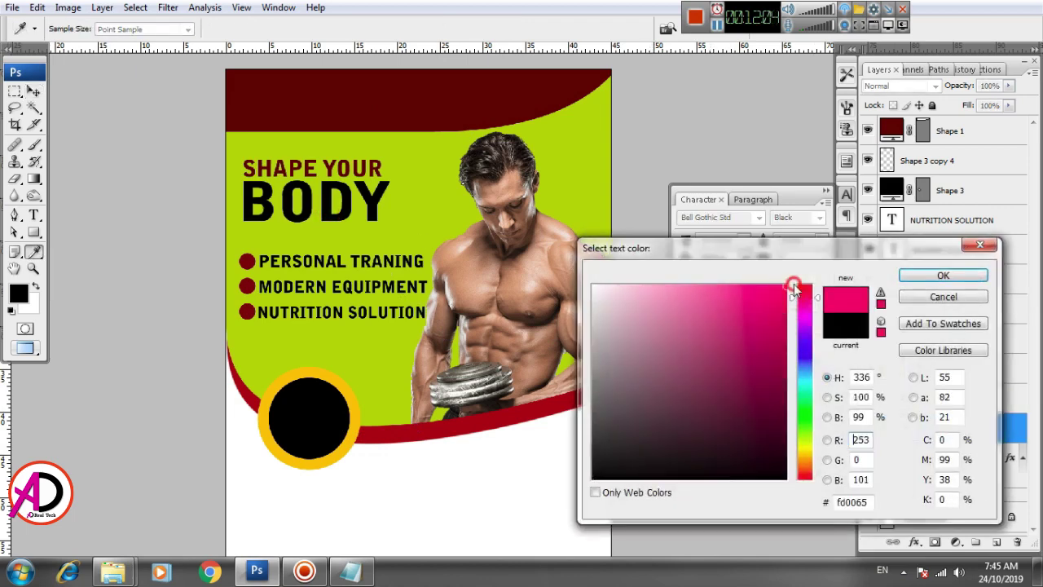
left_click(943, 275)
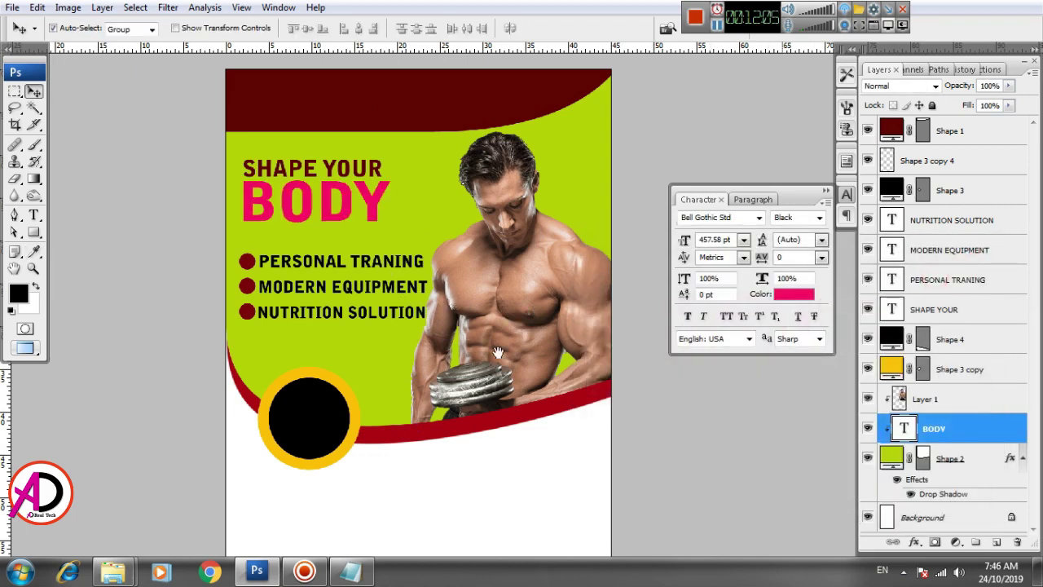
scroll(522, 434, "down", 1)
scroll(526, 436, "down", 1)
Step: Start a new 136 pt text layer, Layer 2, in the white area below the yellow-ringed circle
scroll(531, 440, "down", 1)
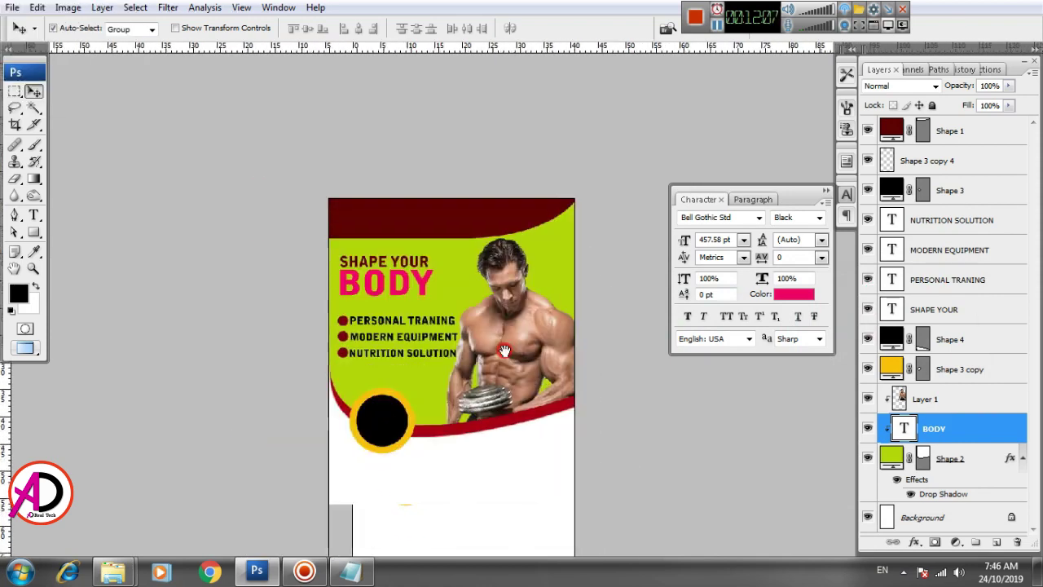
scroll(527, 435, "up", 1)
scroll(526, 435, "up", 1)
scroll(519, 416, "up", 1)
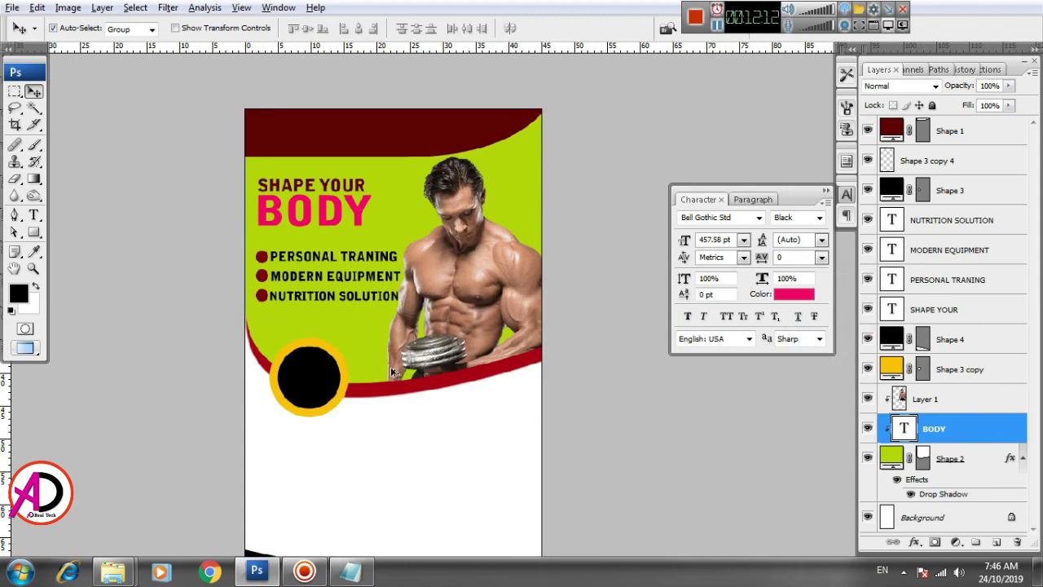
scroll(471, 428, "up", 2)
key("alt+space")
left_click_drag(471, 427, 480, 302)
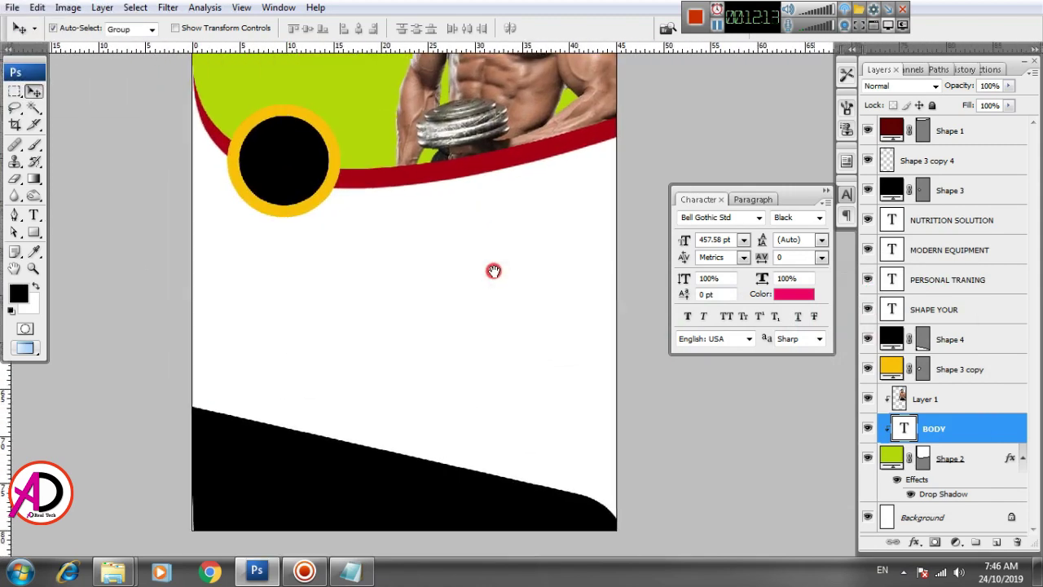
left_click(35, 214)
left_click(365, 316)
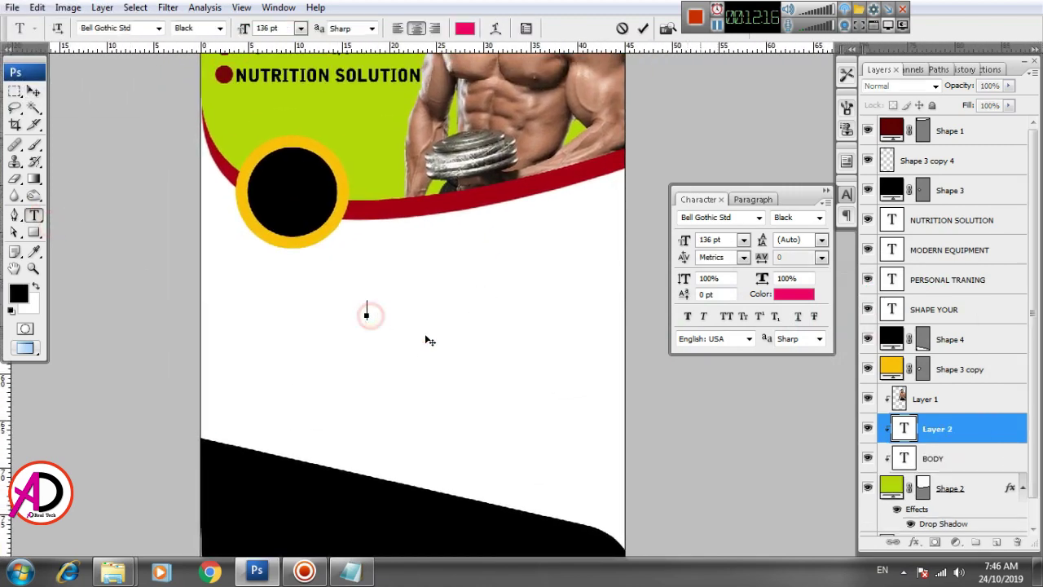
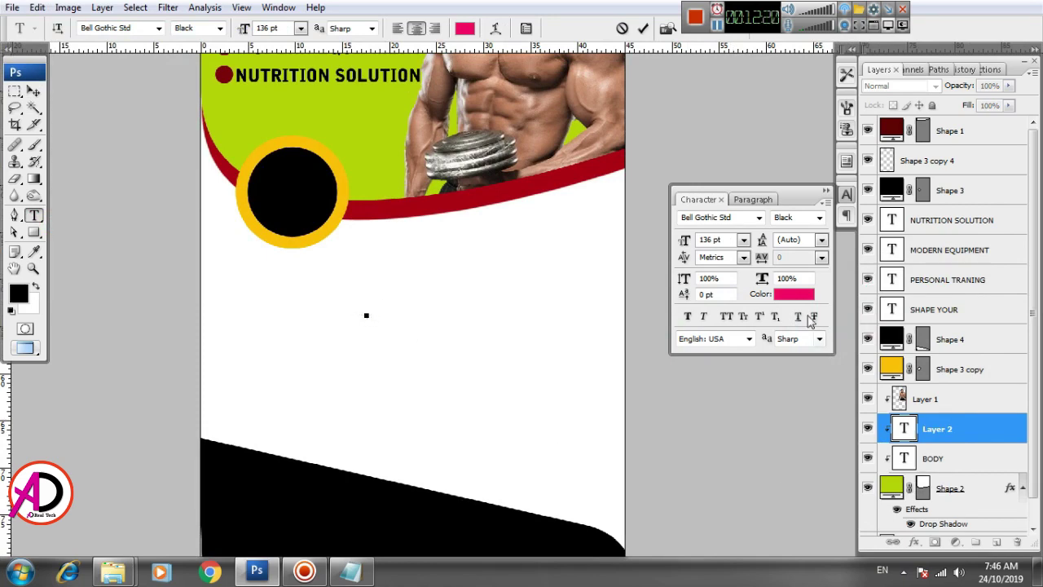
Step: Choose a red text colour and start, then commit, a text entry
left_click(793, 295)
left_click(805, 288)
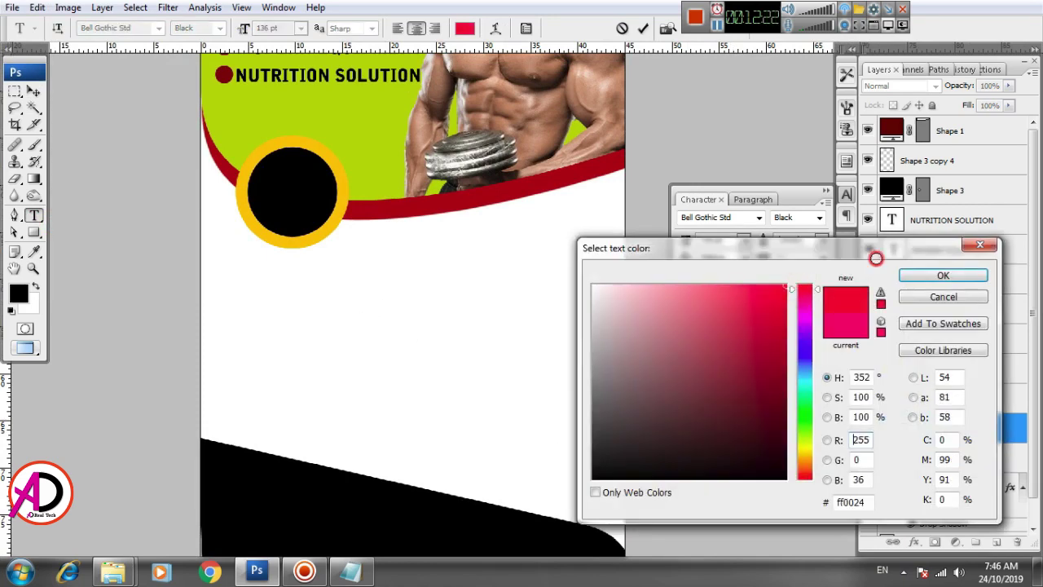
left_click(970, 275)
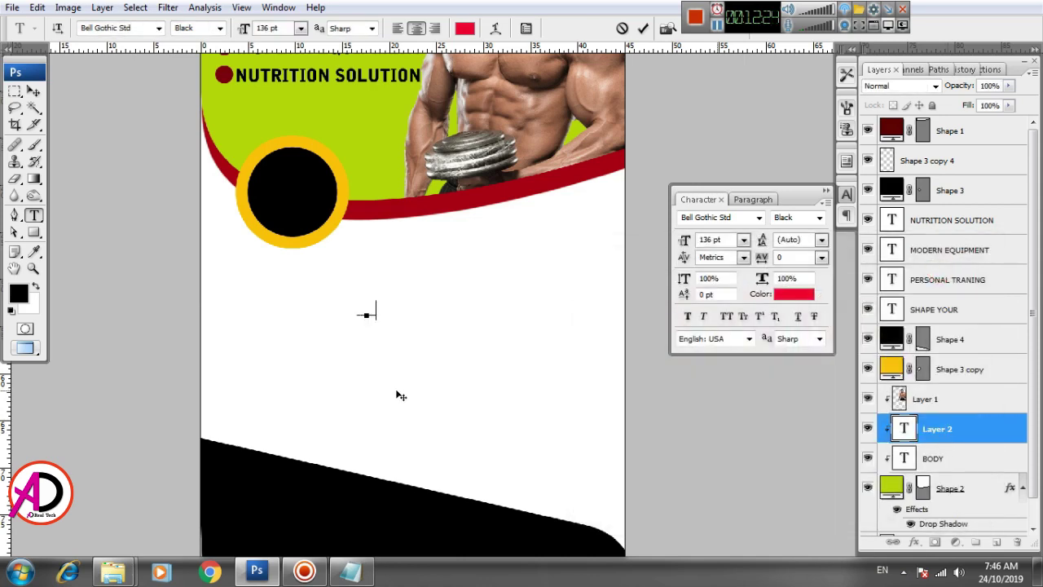
left_click(371, 309)
left_click(34, 92)
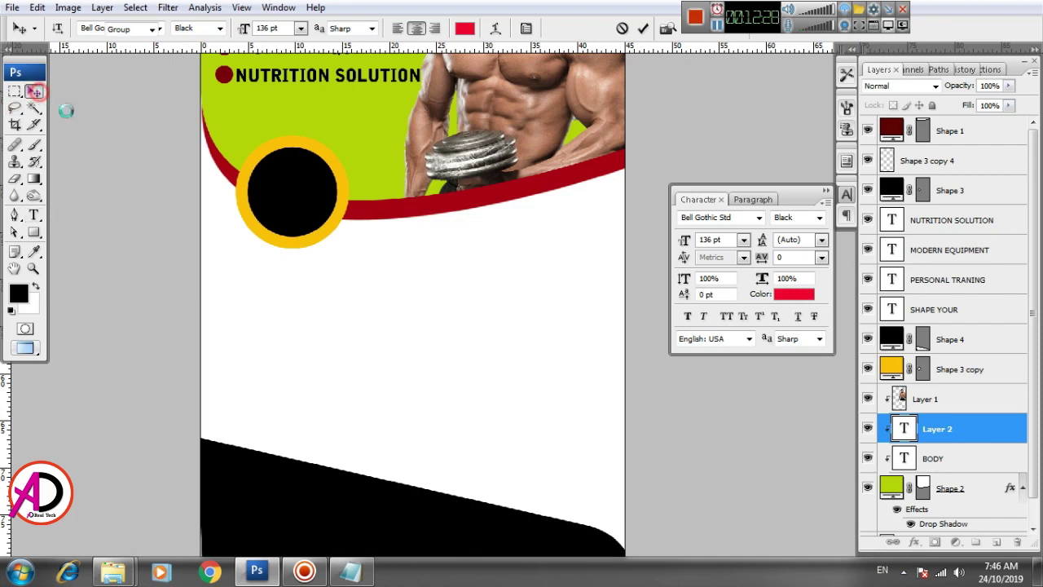
Step: Delete the stray 'get' text layer and select the Background layer
left_click(326, 248)
left_click(465, 375)
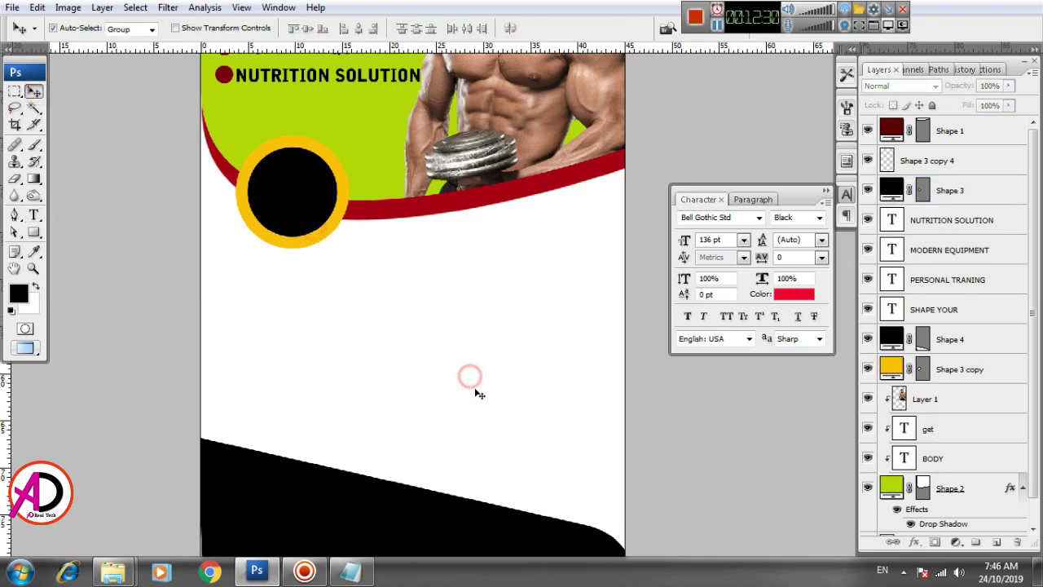
key("Delete")
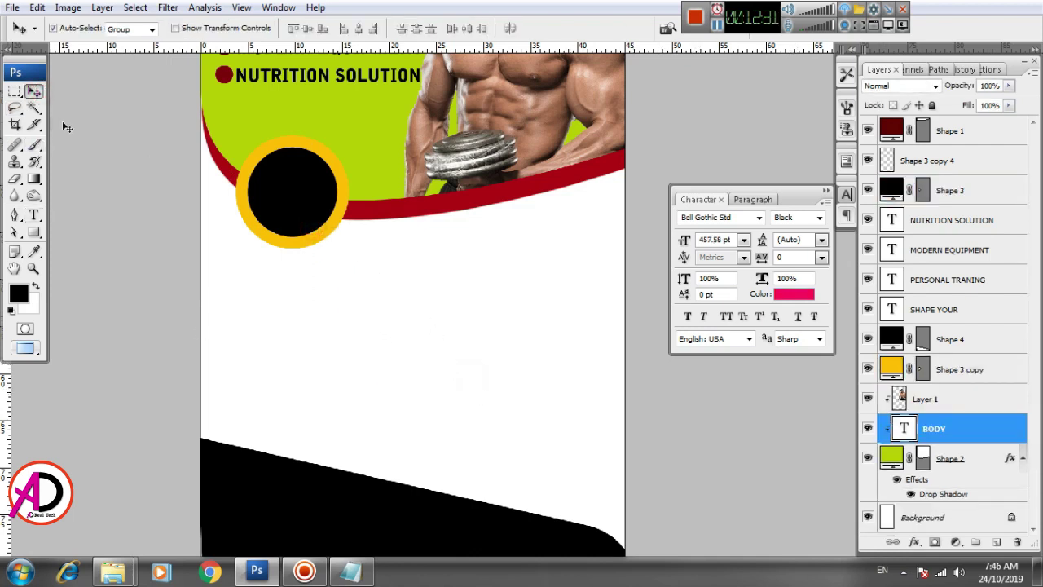
left_click(33, 214)
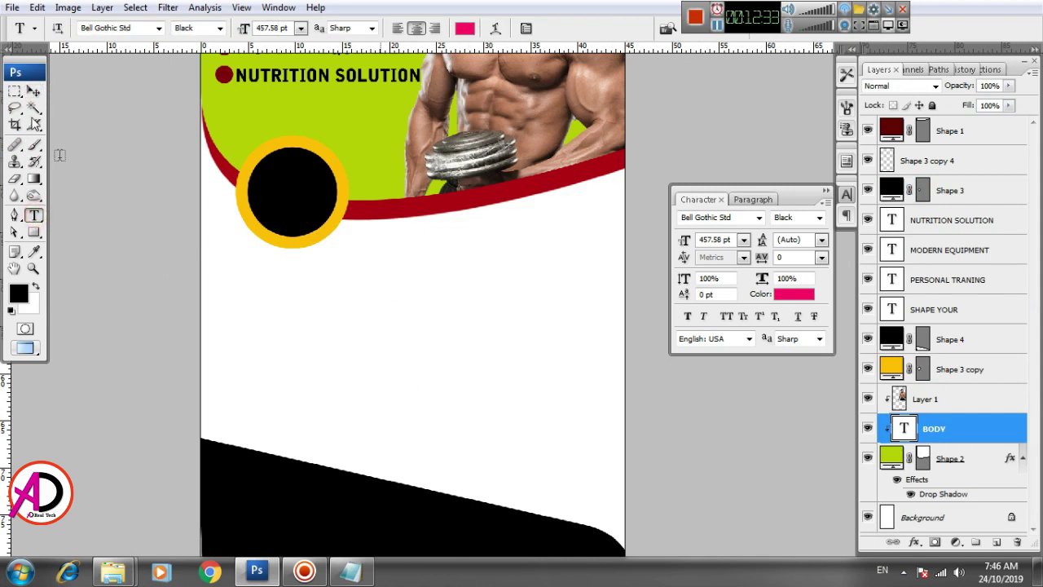
left_click(33, 91)
left_click(407, 400)
left_click(891, 520)
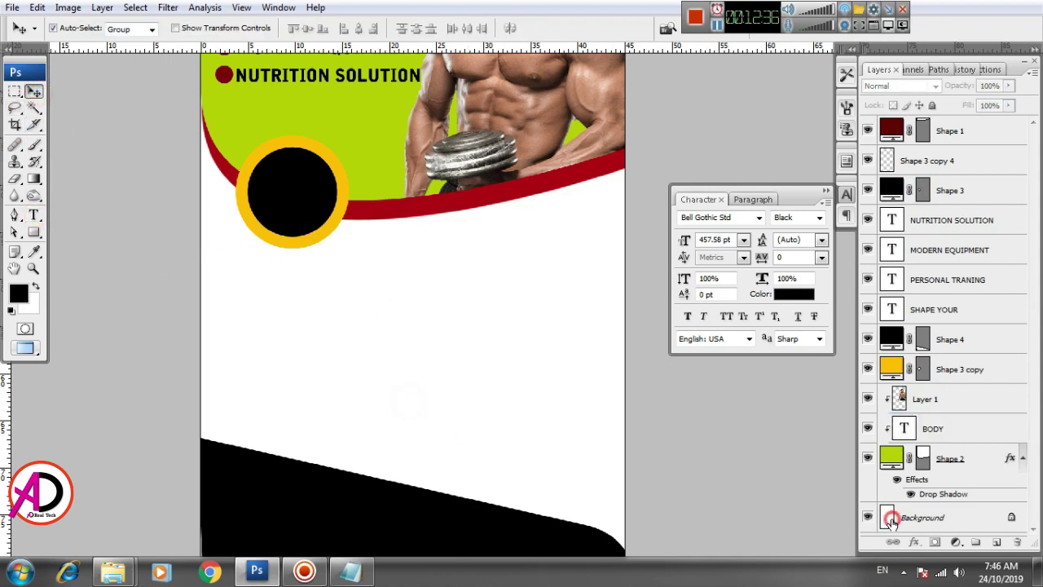
Step: Type 'GET' and move it into the black circle
left_click(34, 214)
left_click(326, 333)
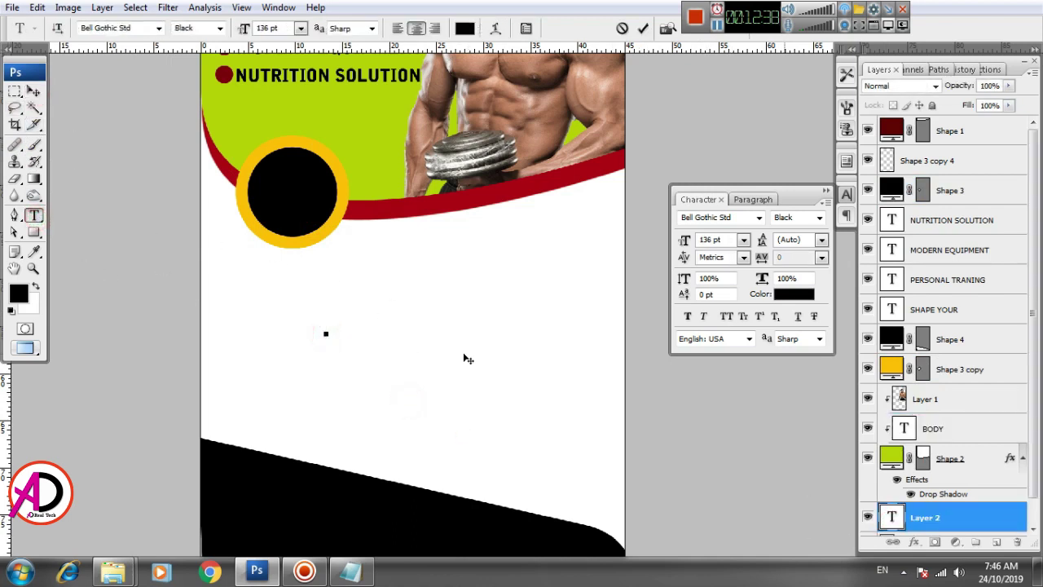
type("get")
key("BackSpace")
type("GET")
key("ctrl+Return")
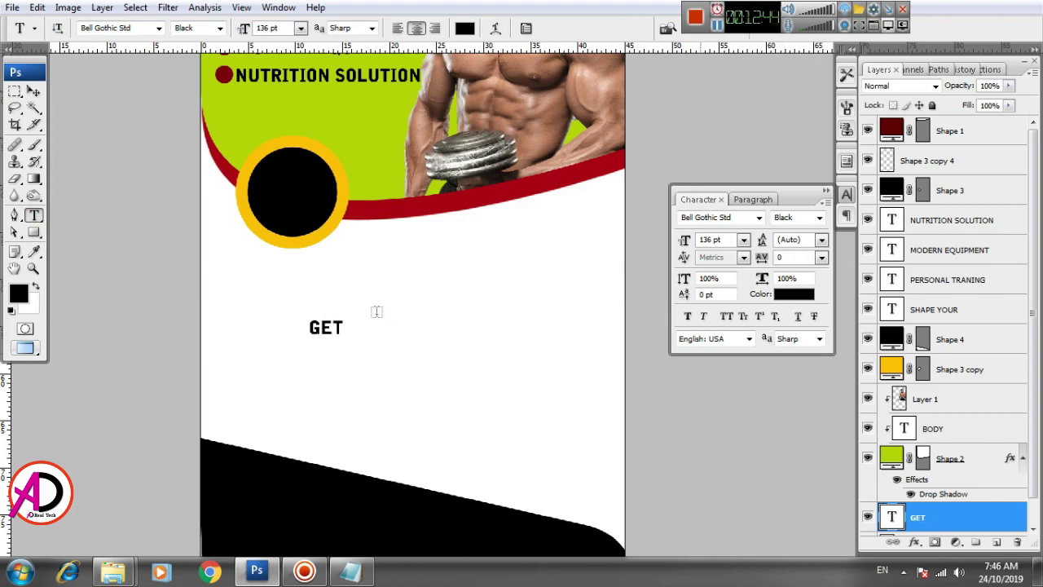
key("v")
left_click_drag(336, 328, 291, 181)
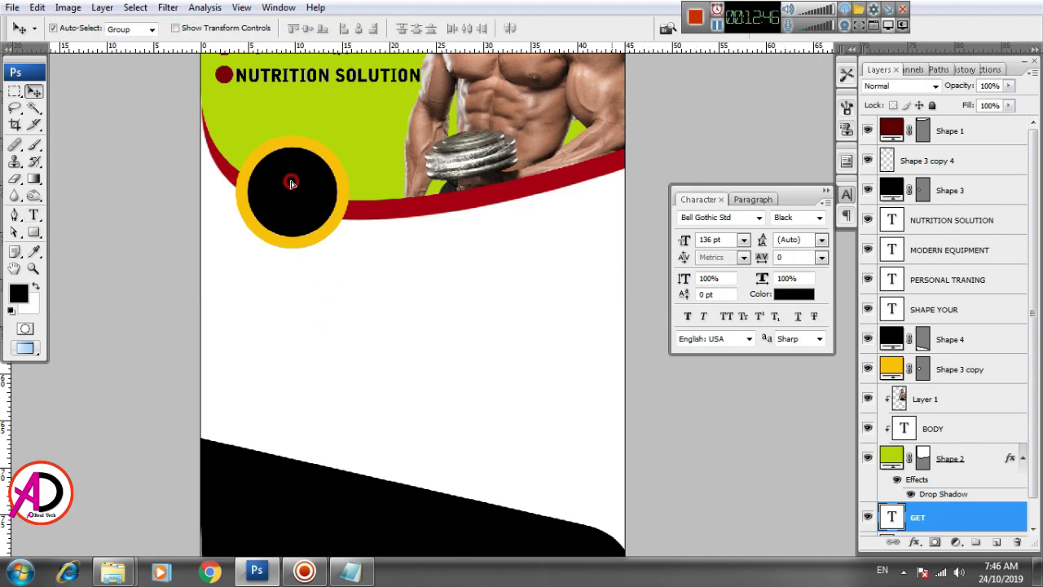
Step: Make GET white, stack it above the circle shape, and nudge it higher
left_click(790, 295)
left_click(537, 256)
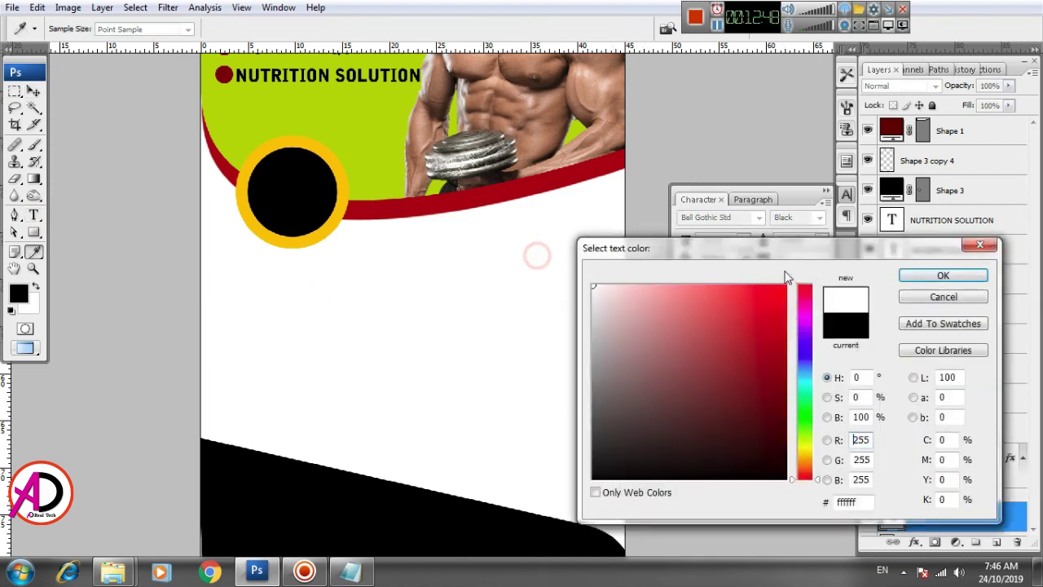
left_click(927, 282)
left_click_drag(918, 517, 930, 181)
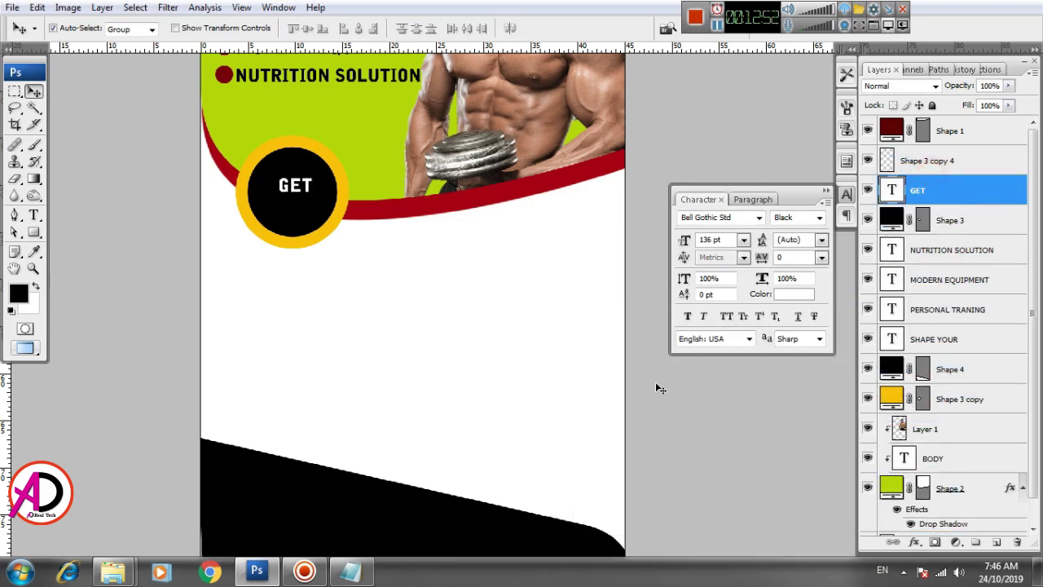
scroll(352, 320, "up", 2)
left_click_drag(293, 237, 290, 224)
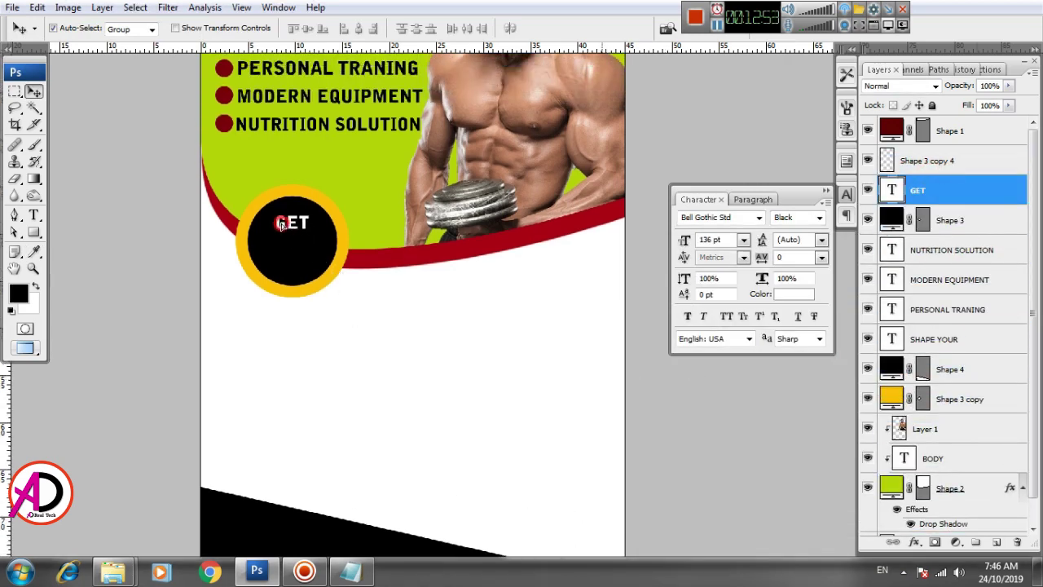
left_click(34, 215)
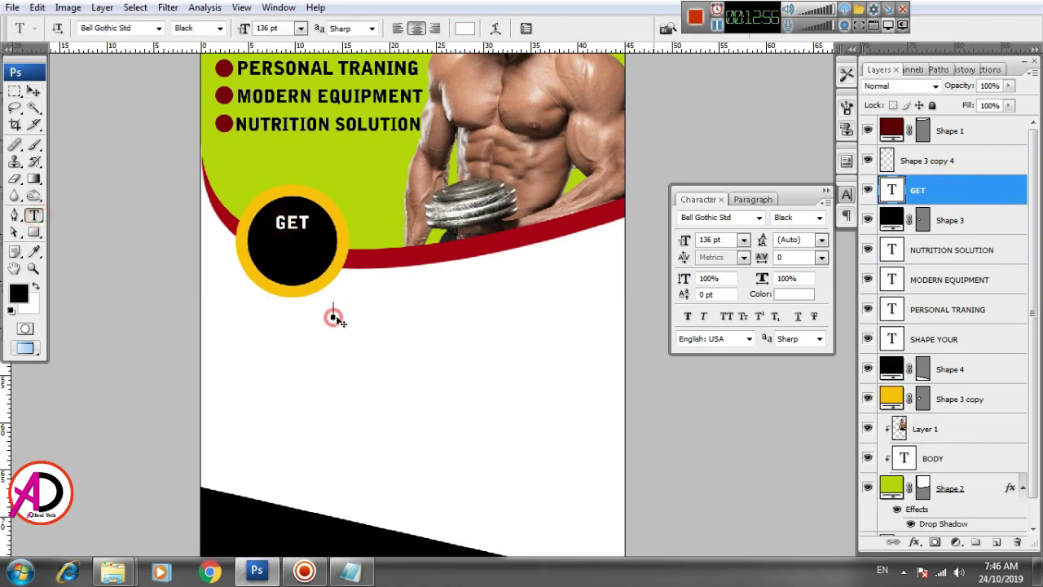
Step: Type '20', place it under GET in the circle, and scale it up
left_click(332, 316)
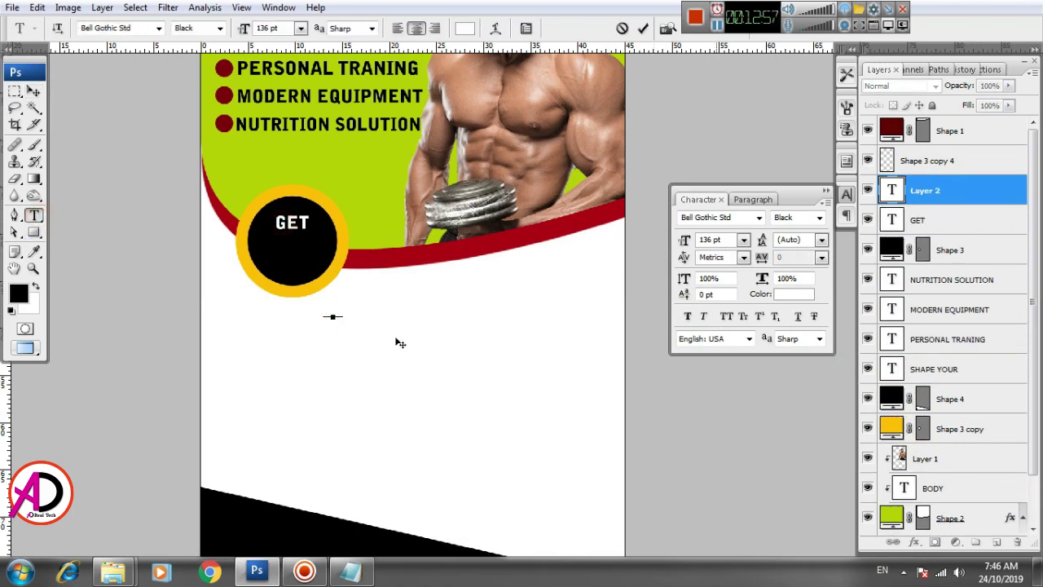
type("20")
key("ctrl+Return")
key("v")
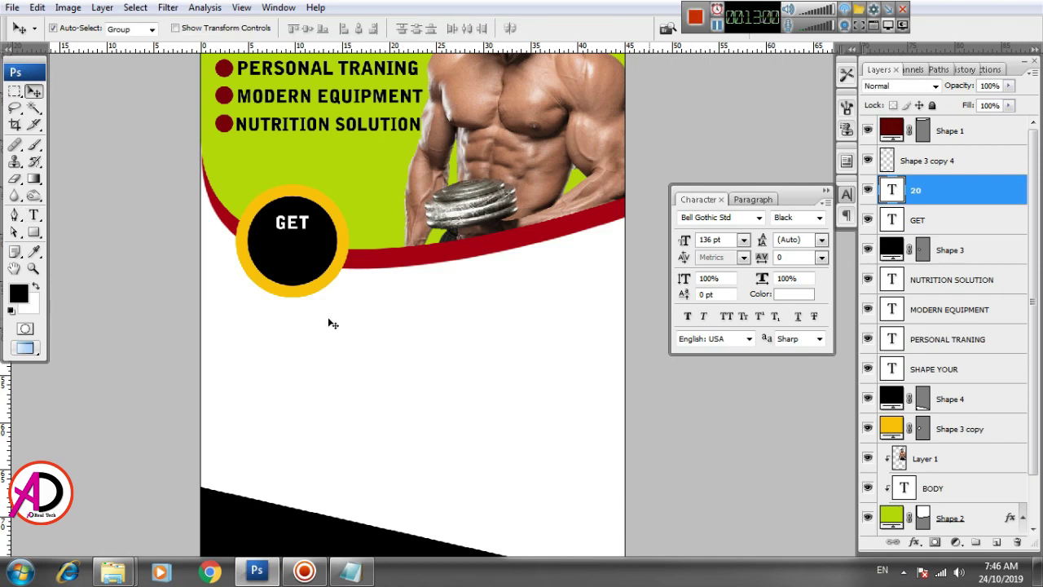
left_click_drag(323, 292, 287, 246)
key("ctrl+t")
left_click_drag(291, 258, 326, 269)
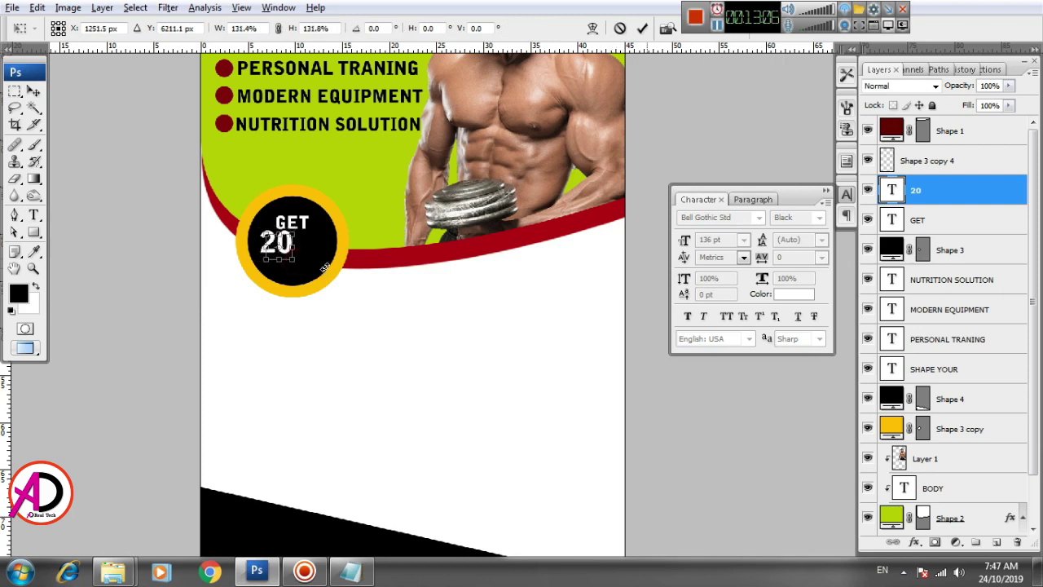
key("Return")
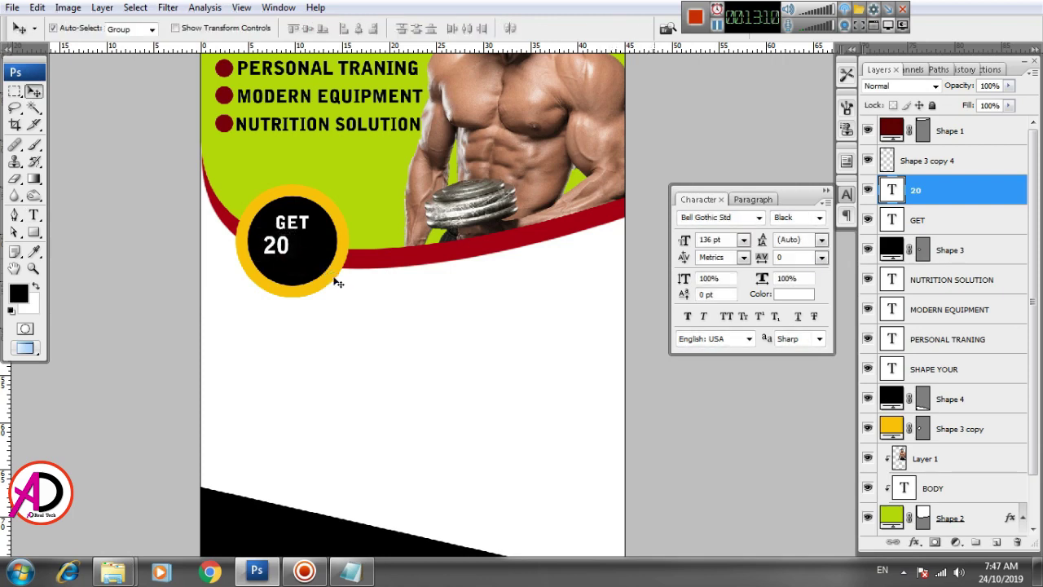
key("Left")
key("Left")
Step: Add a '%' sign beside the 20 and zoom in on the badge
left_click(34, 215)
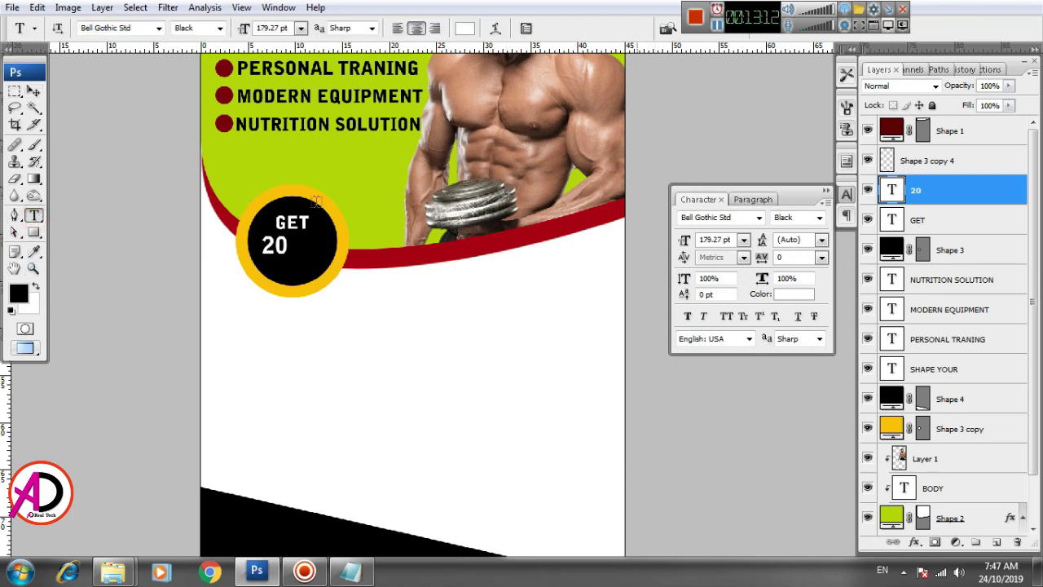
left_click(364, 224)
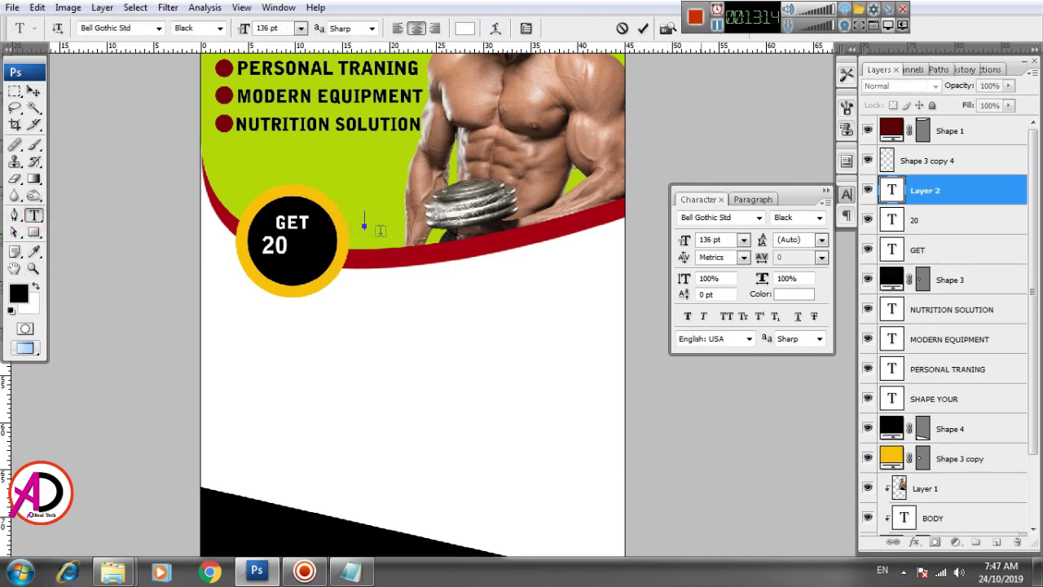
type("%")
left_click(33, 92)
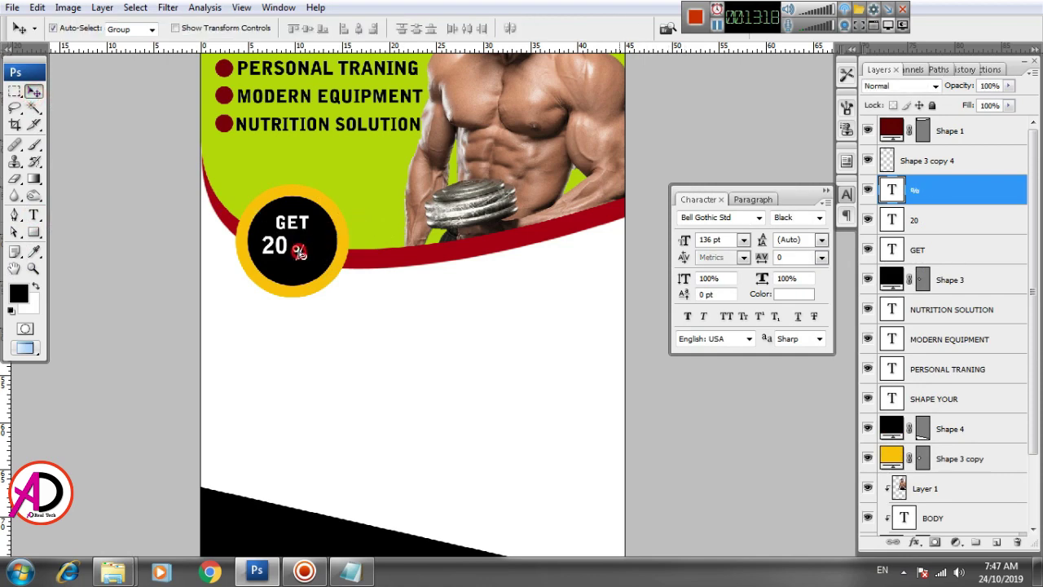
left_click(470, 349, "ctrl")
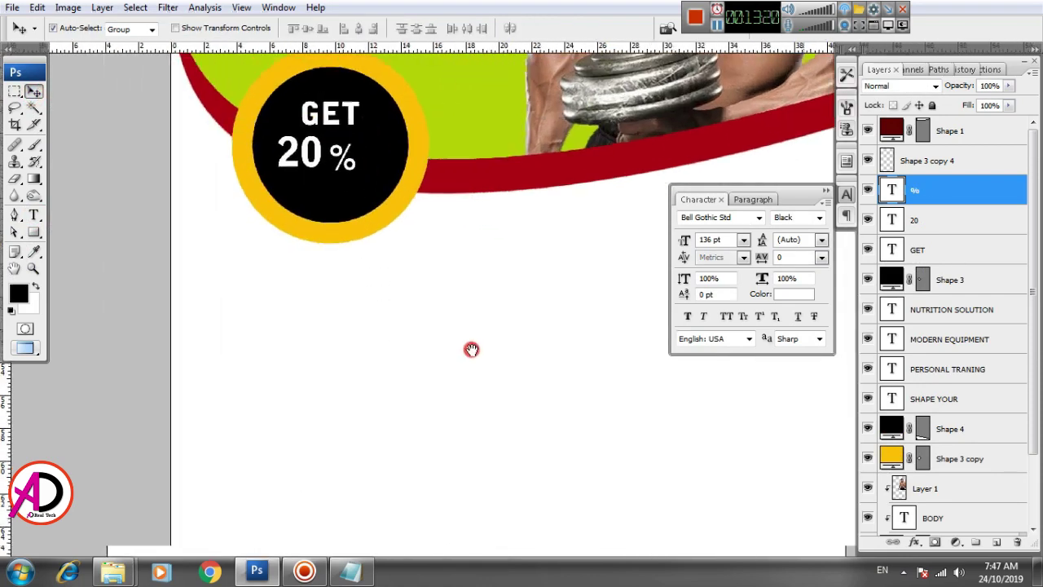
left_click(33, 214)
left_click(457, 341)
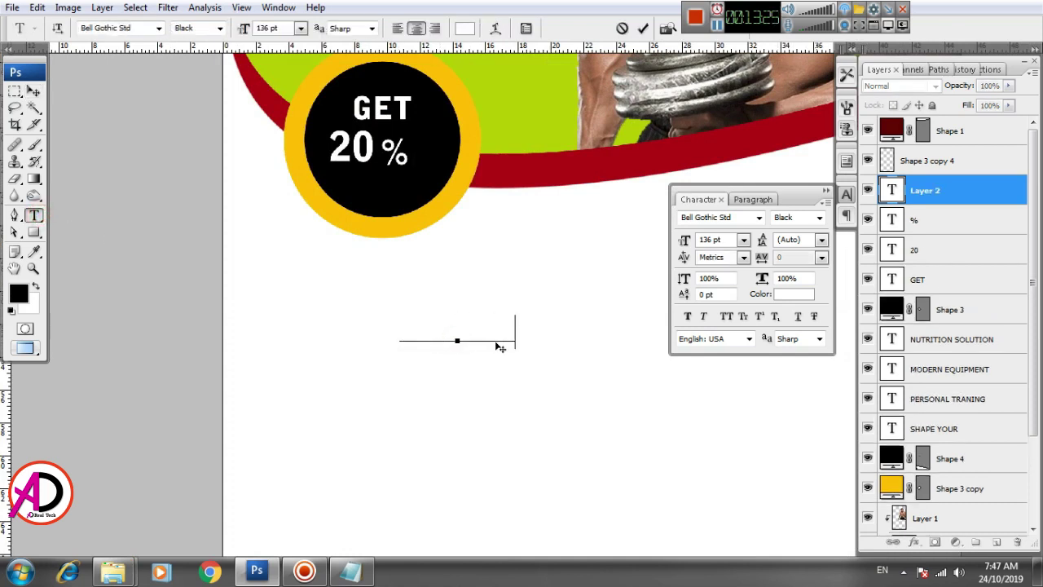
Step: Scale DISCOUNT to about half size and place it under '20 %'
key("ctrl+Return")
key("v")
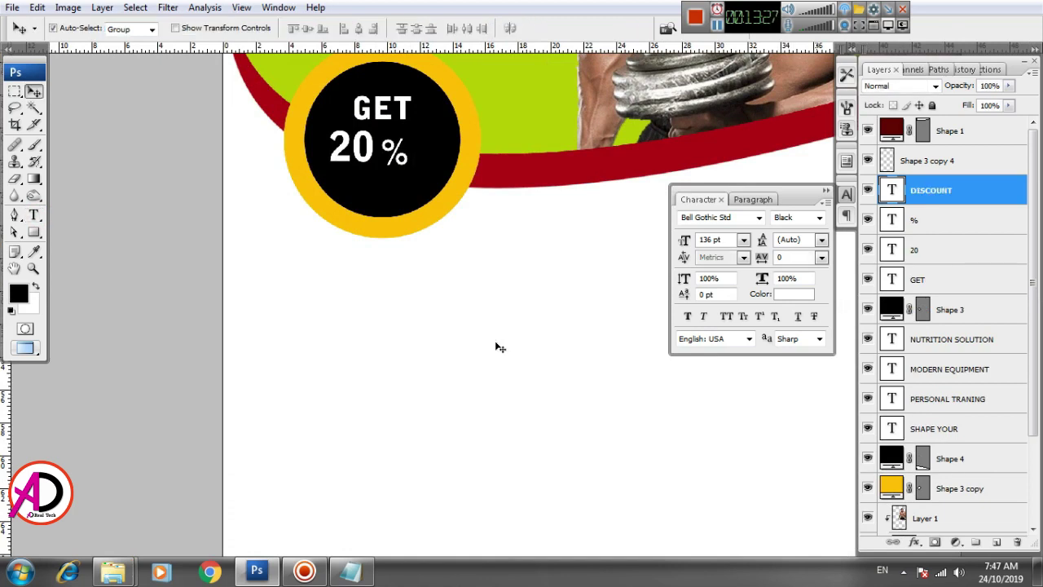
key("ctrl+t")
left_click_drag(534, 315, 490, 320)
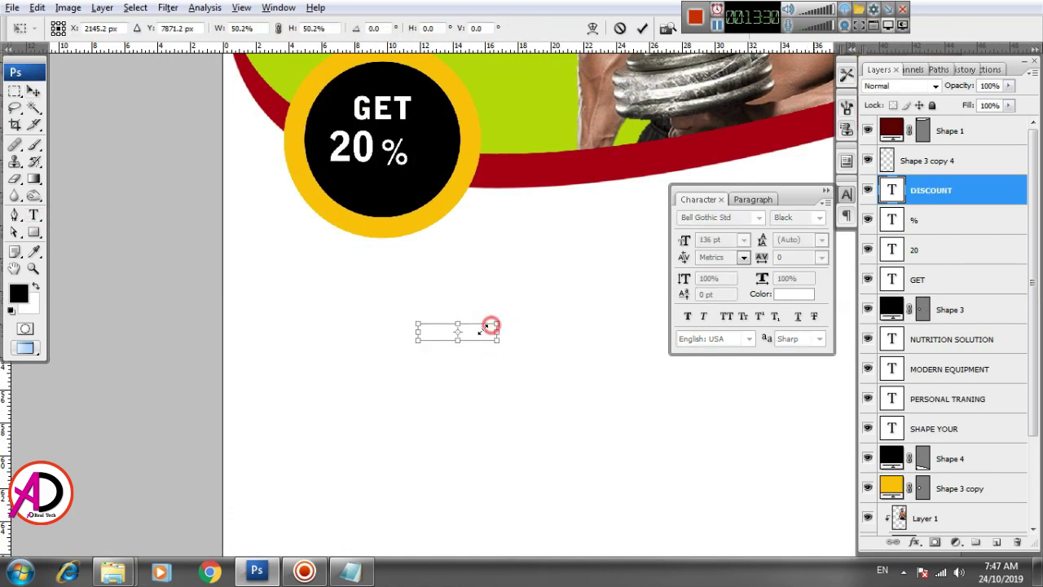
left_click_drag(414, 209, 403, 182)
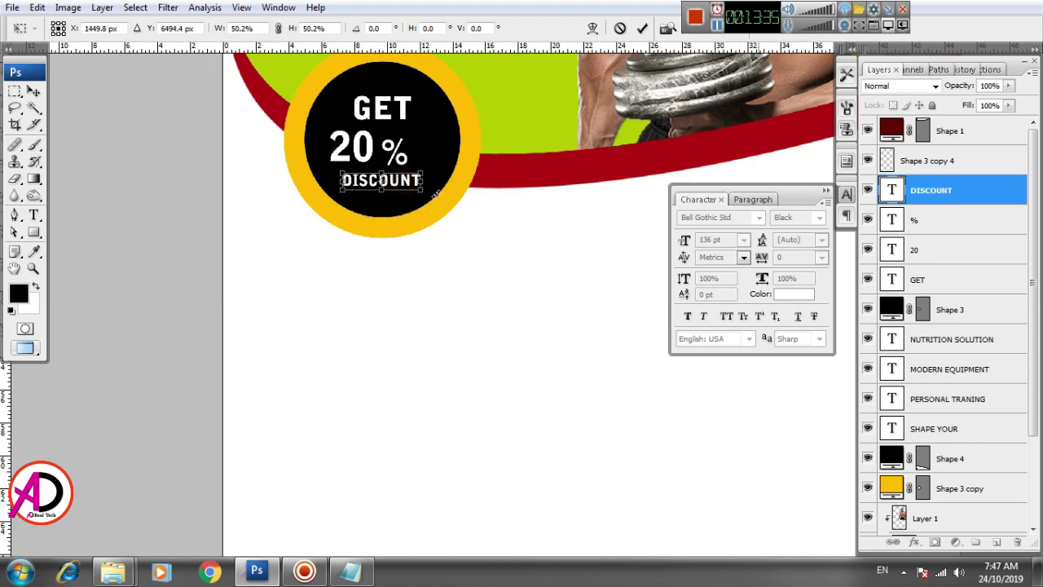
key("Return")
Step: Zoom out to the whole flyer, zoom in on its lower part, and select Background
left_click(492, 276, "alt")
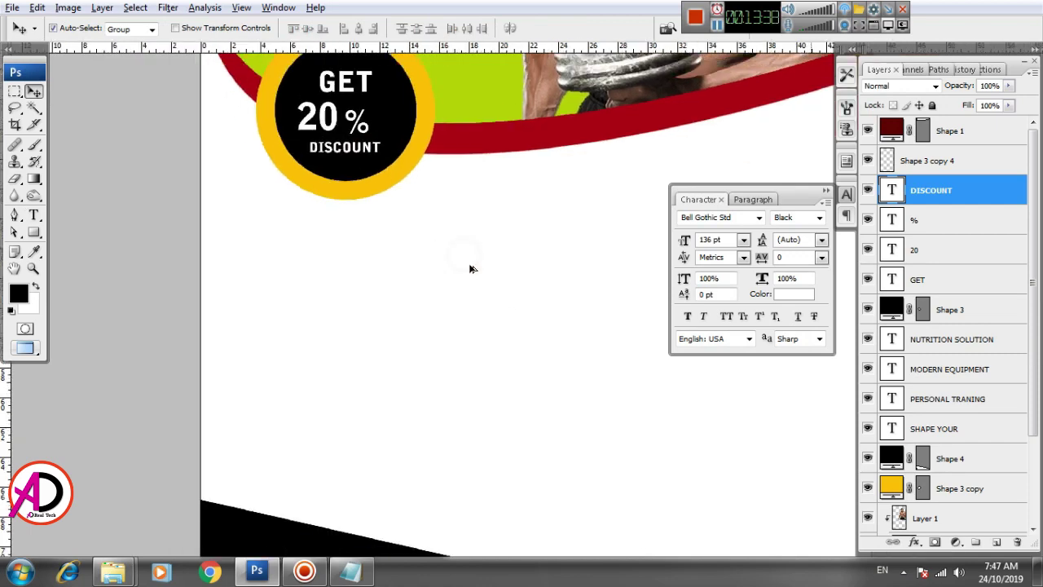
left_click(491, 276, "alt")
left_click(485, 330, "ctrl")
left_click(517, 347, "ctrl")
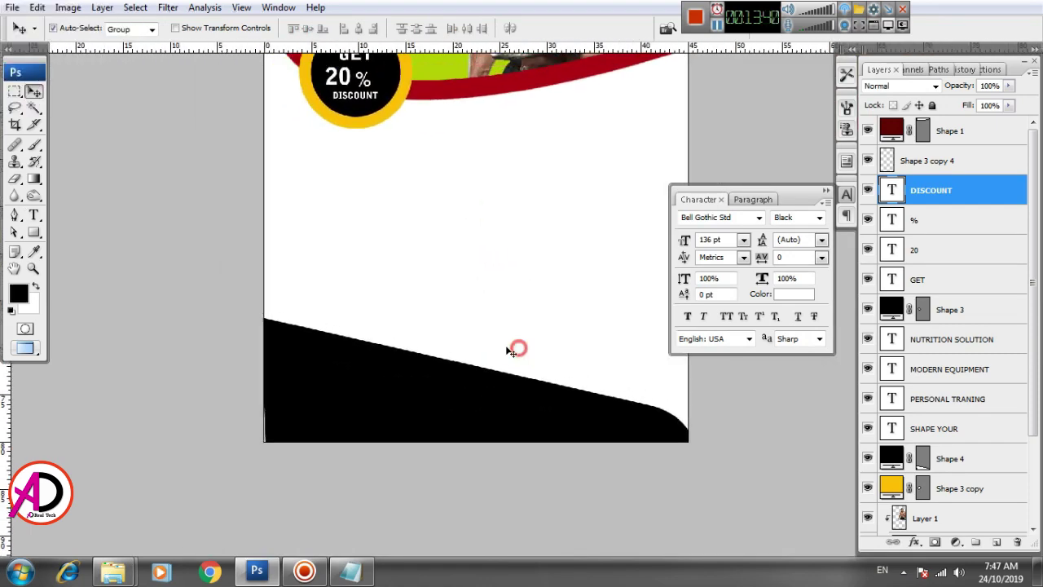
left_click(457, 300, "ctrl")
left_click(502, 371, "ctrl")
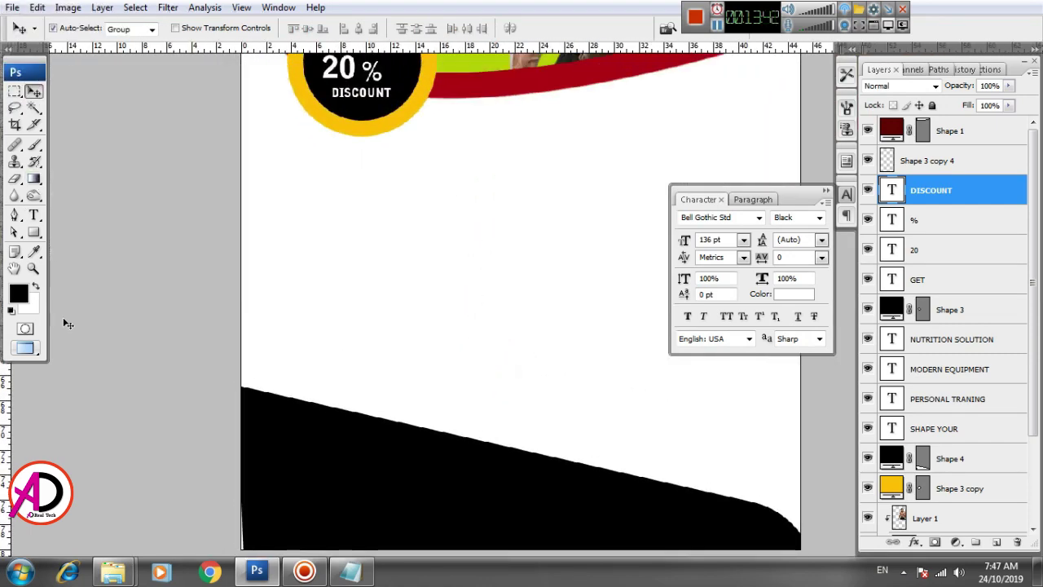
left_click(431, 335)
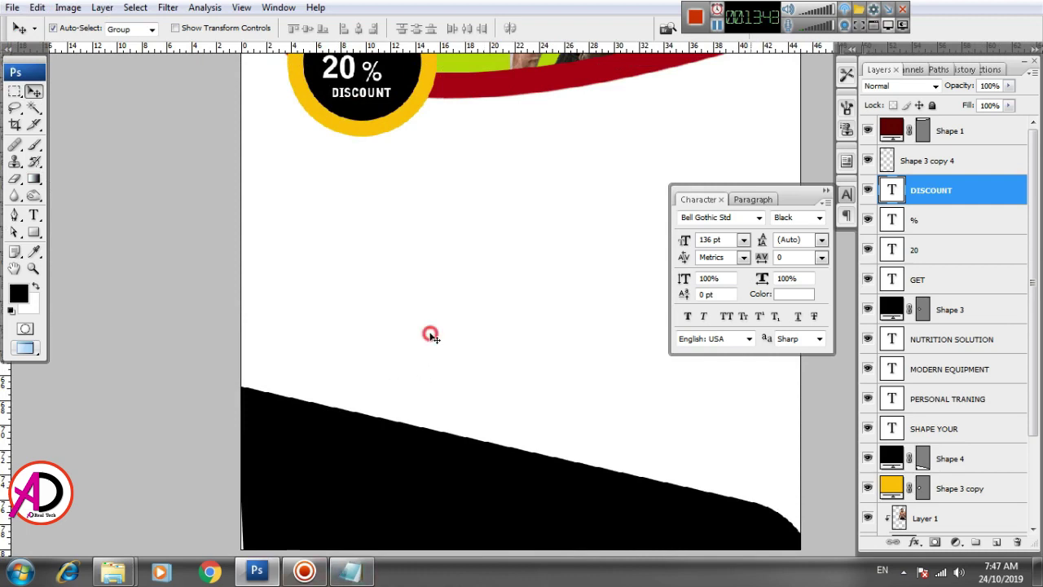
scroll(982, 472, "down", 3)
left_click(955, 520)
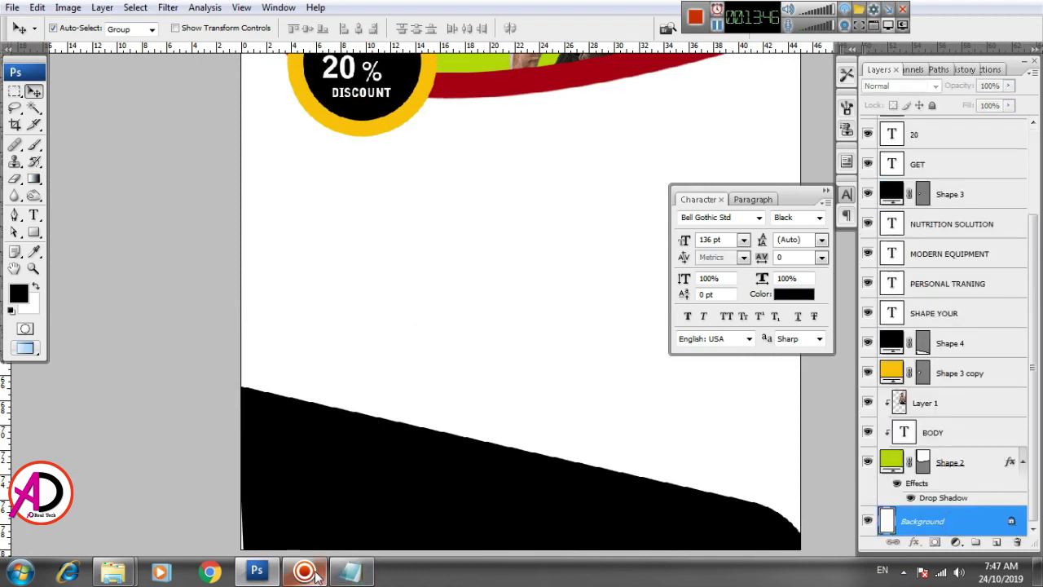
Step: Copy the START / TODAY / & BE HEALTY lines from Notepad's 123 file, then return to Photoshop
left_click(351, 572)
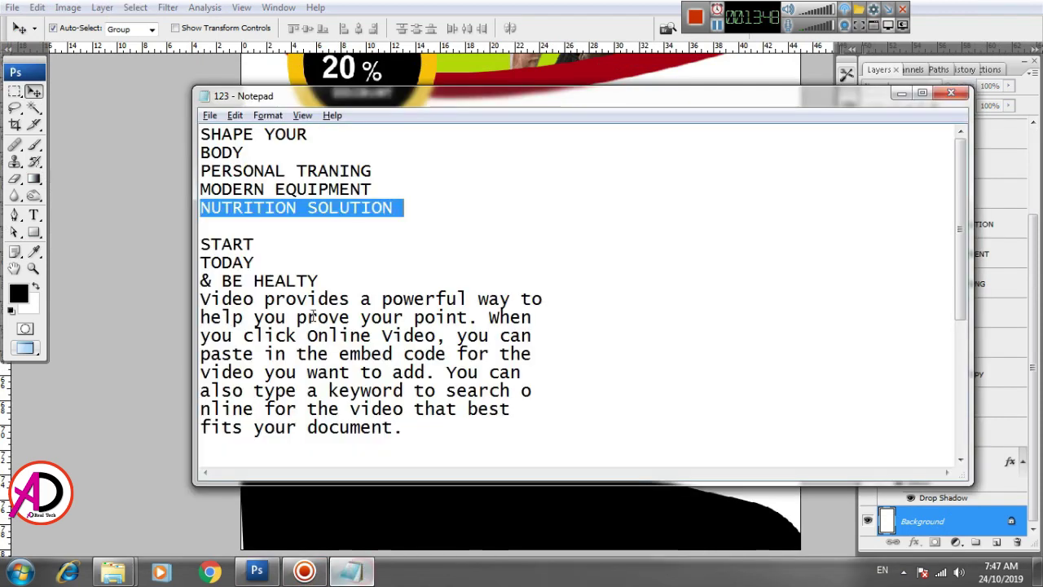
left_click_drag(200, 243, 323, 280)
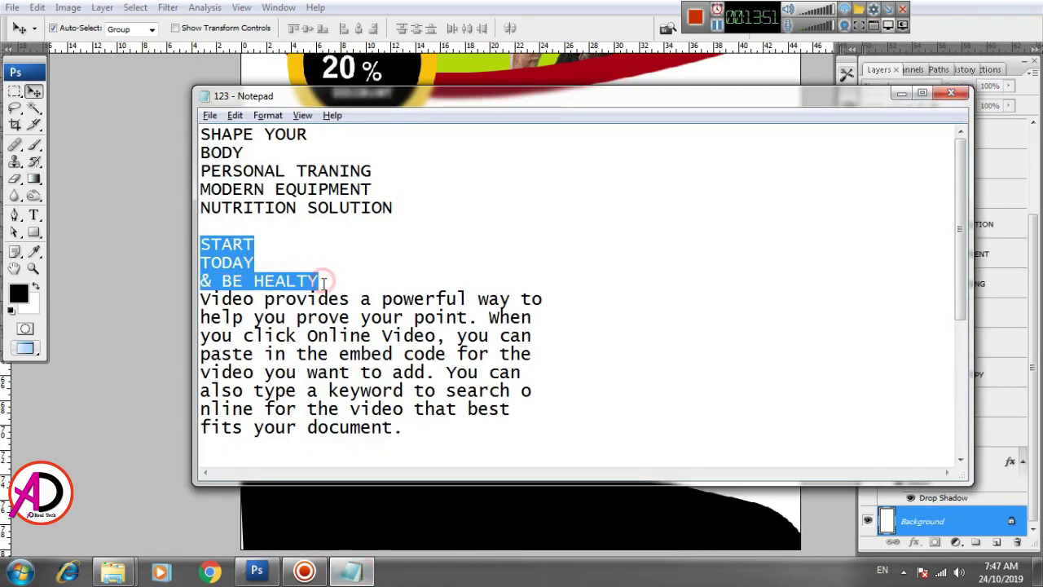
left_click(273, 573)
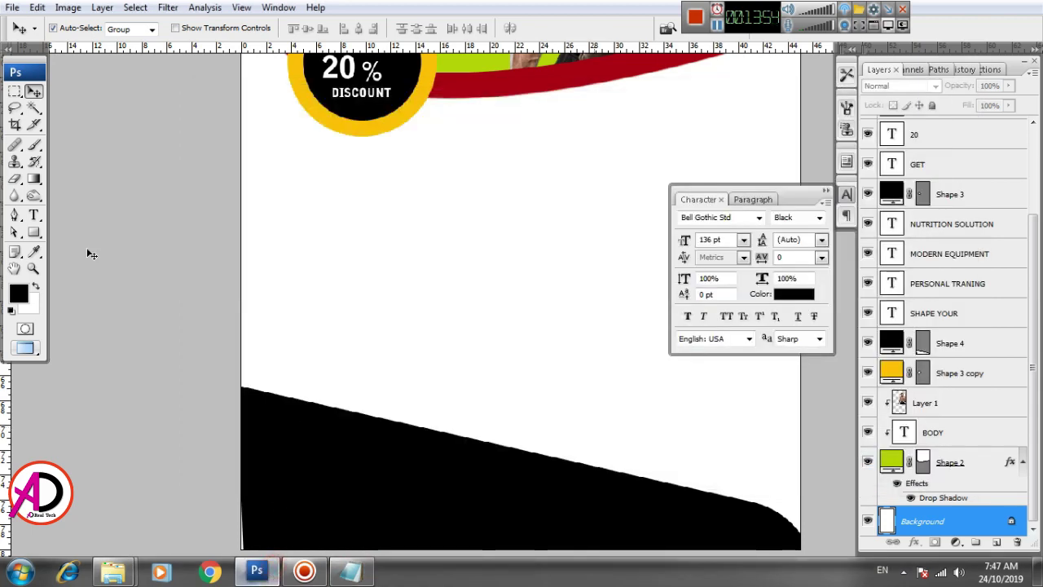
Step: Paste the START / TODAY / & BE HEALTY lines as left-aligned text
left_click(34, 215)
left_click(294, 196)
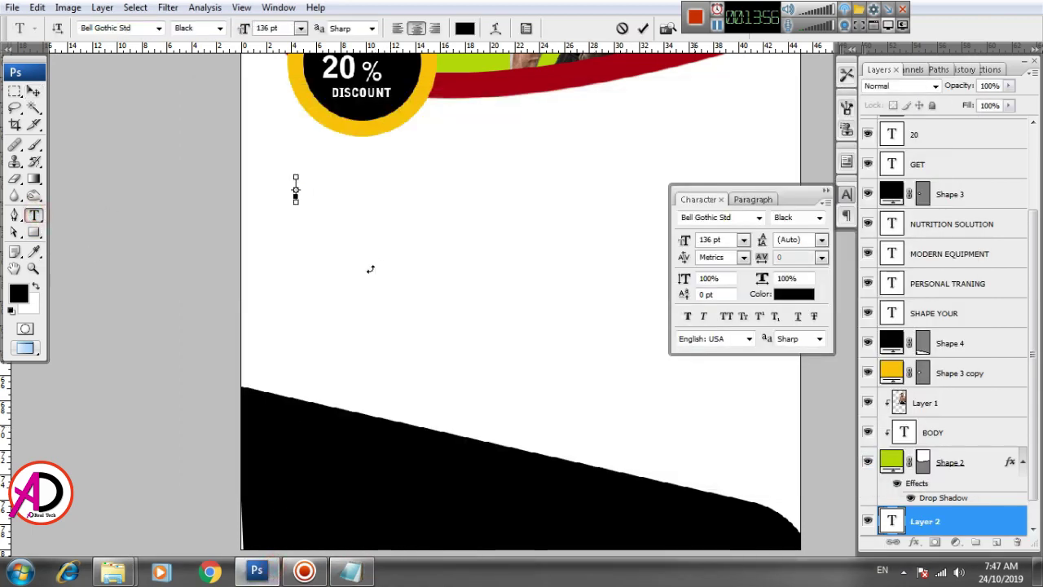
type("START TODAY BE HEALTY")
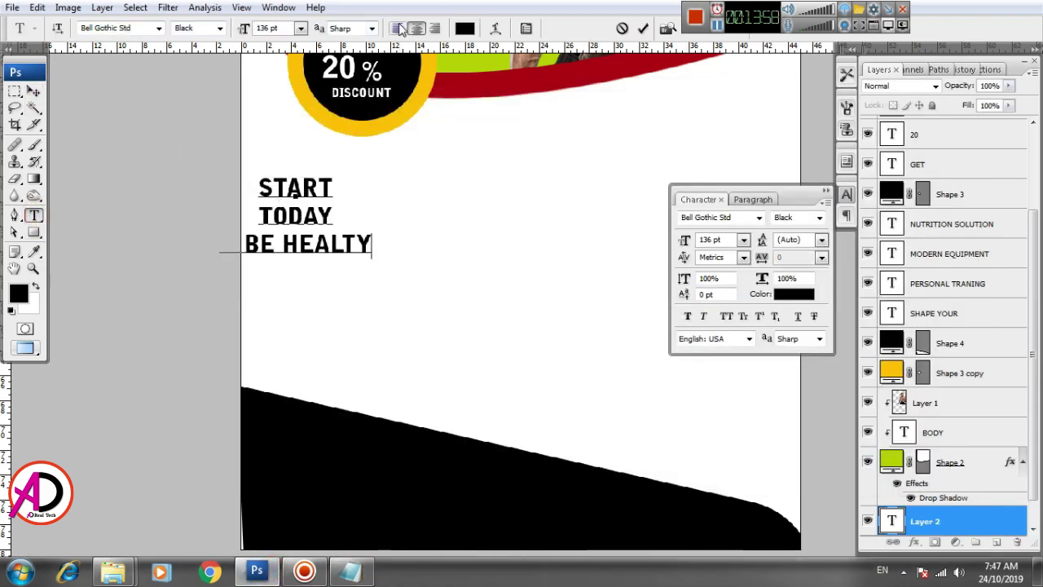
left_click(398, 29)
type("&")
key("ctrl+shift+c")
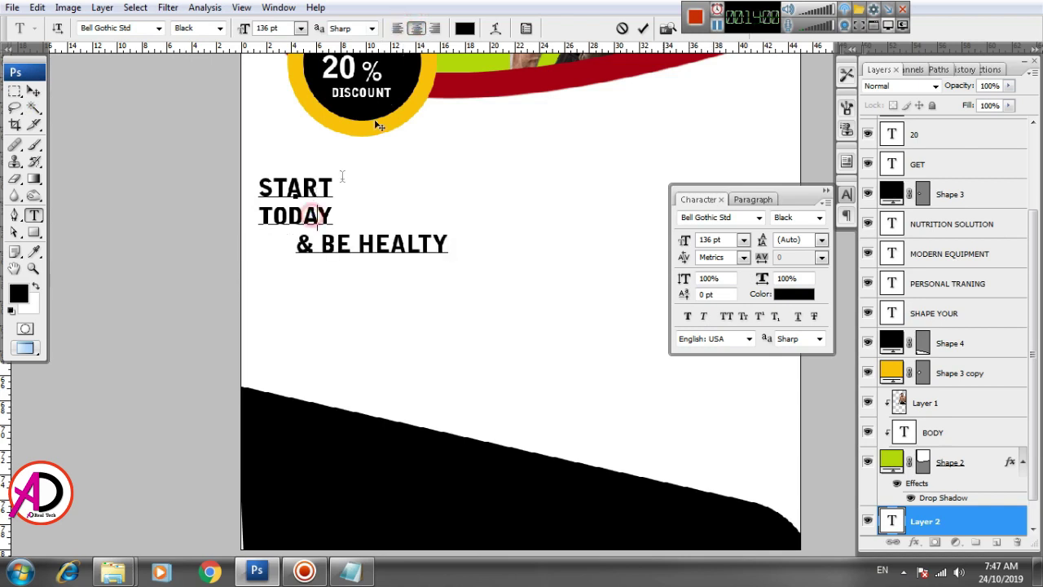
key("Tab")
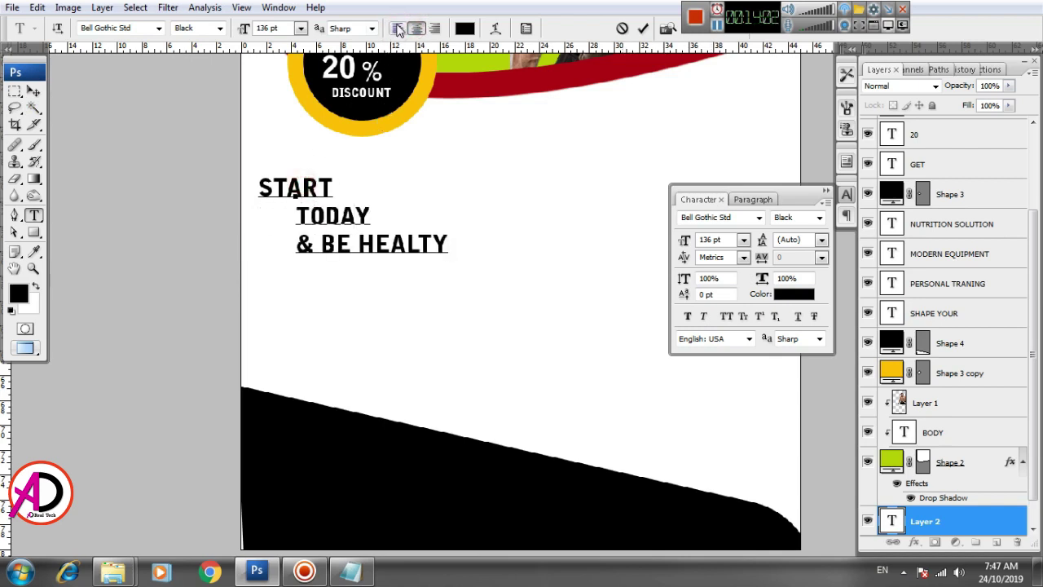
left_click(398, 28)
Step: Move the three-line text block up and left, just under the discount badge
left_click(33, 91)
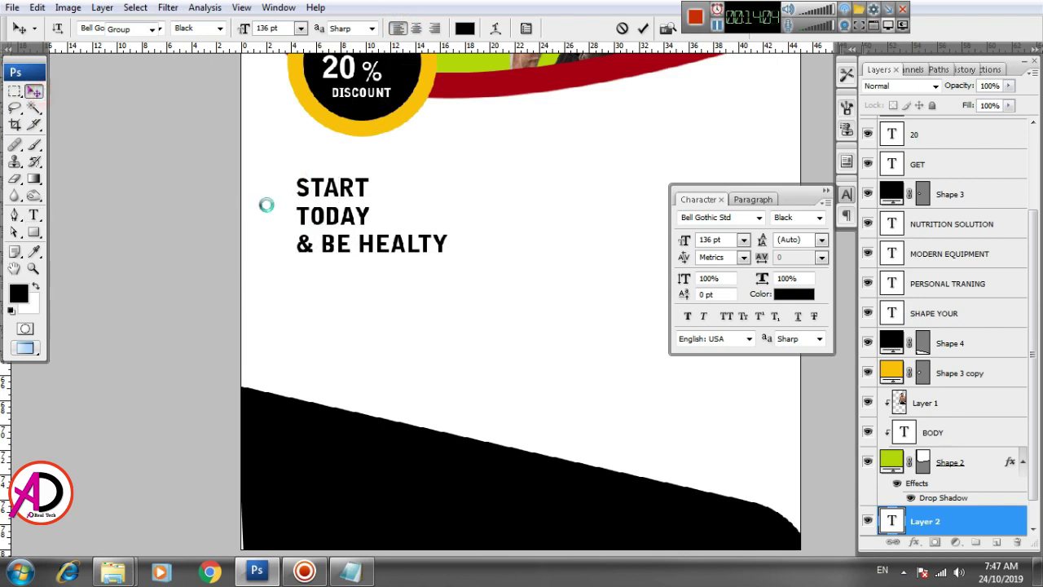
left_click_drag(302, 194, 268, 161)
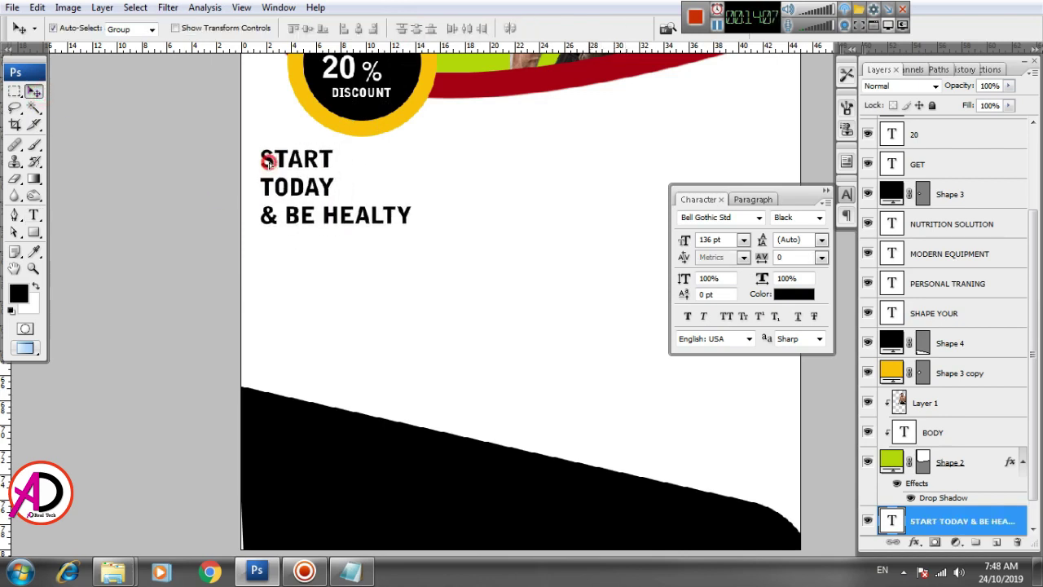
left_click_drag(425, 318, 437, 420)
scroll(414, 383, "down", 1)
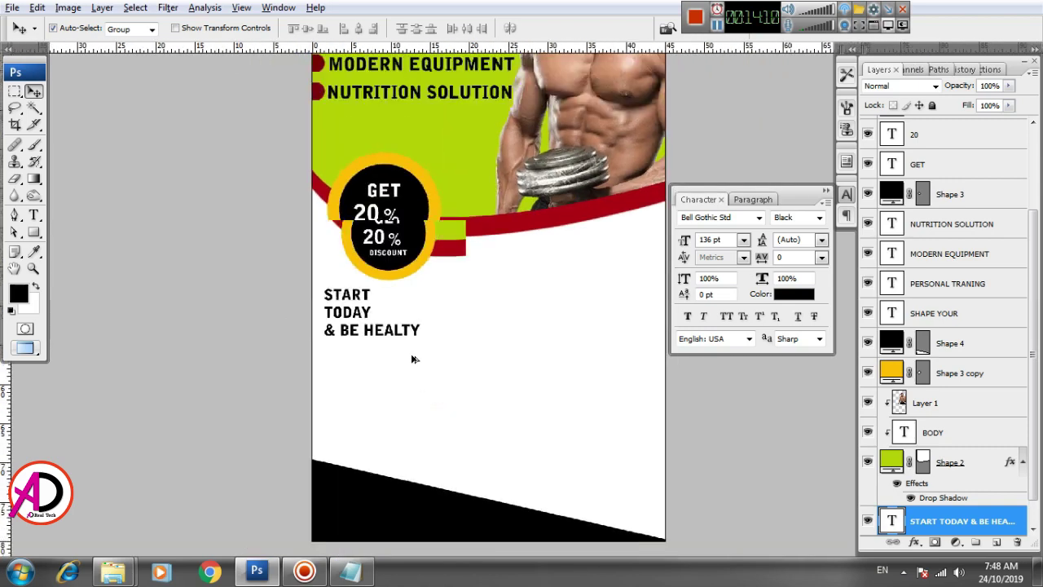
scroll(413, 356, "up", 1)
scroll(412, 356, "down", 1)
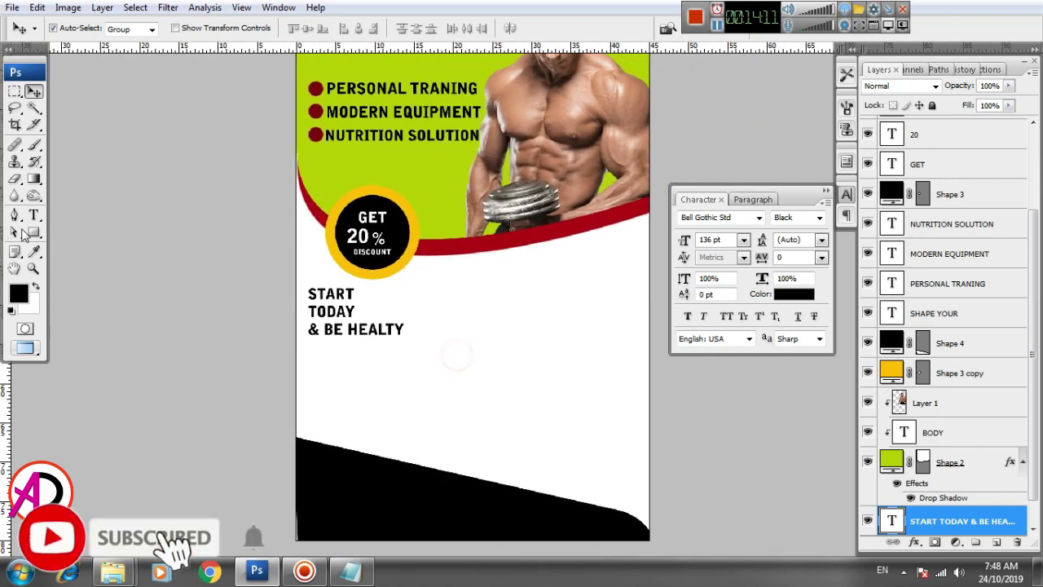
Step: Colour the word TODAY with red sampled from the flyer's stripe
key("t")
left_click_drag(308, 312, 355, 312)
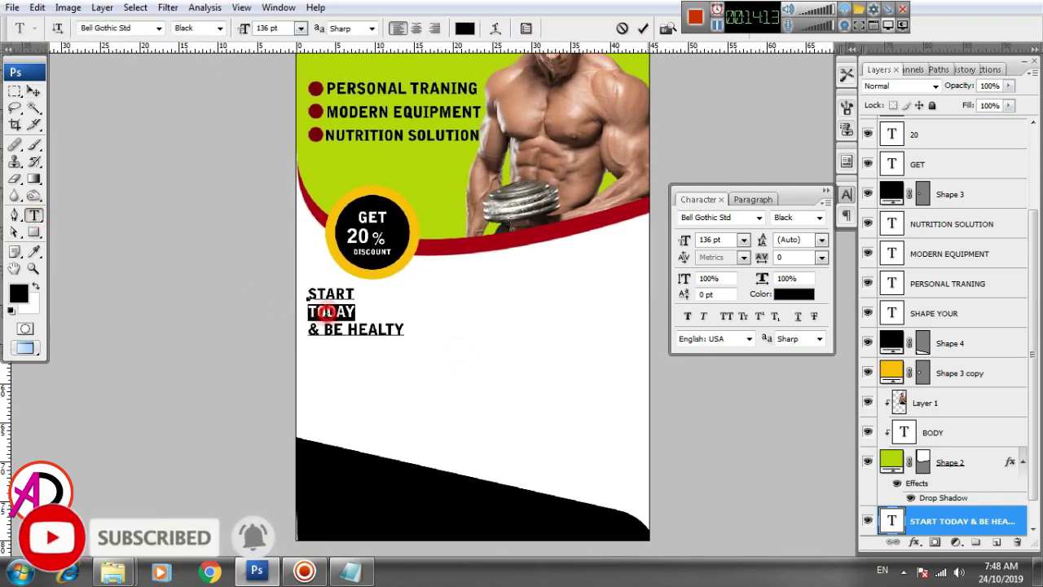
left_click(793, 294)
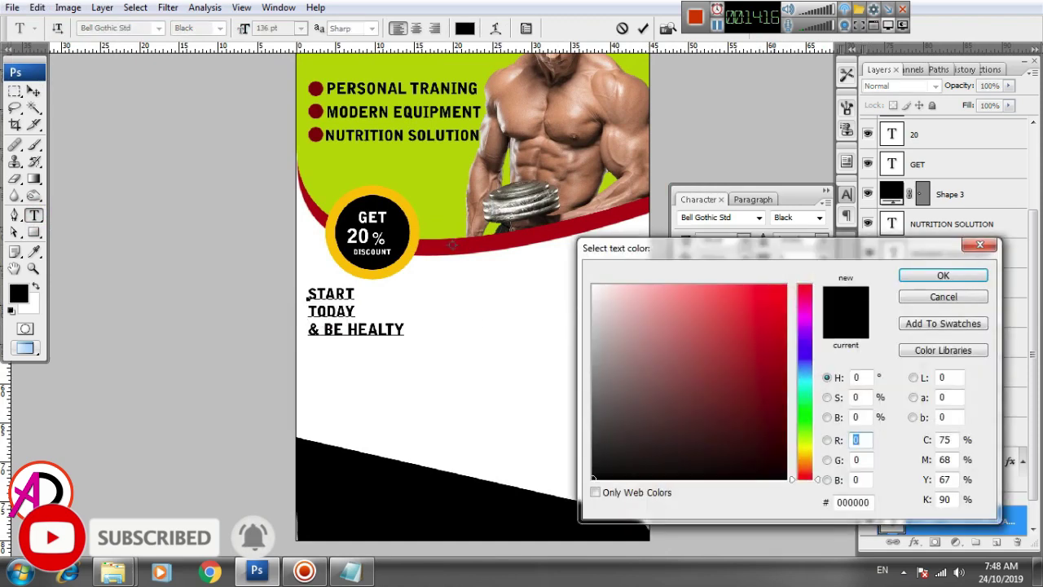
left_click(452, 245)
left_click(910, 275)
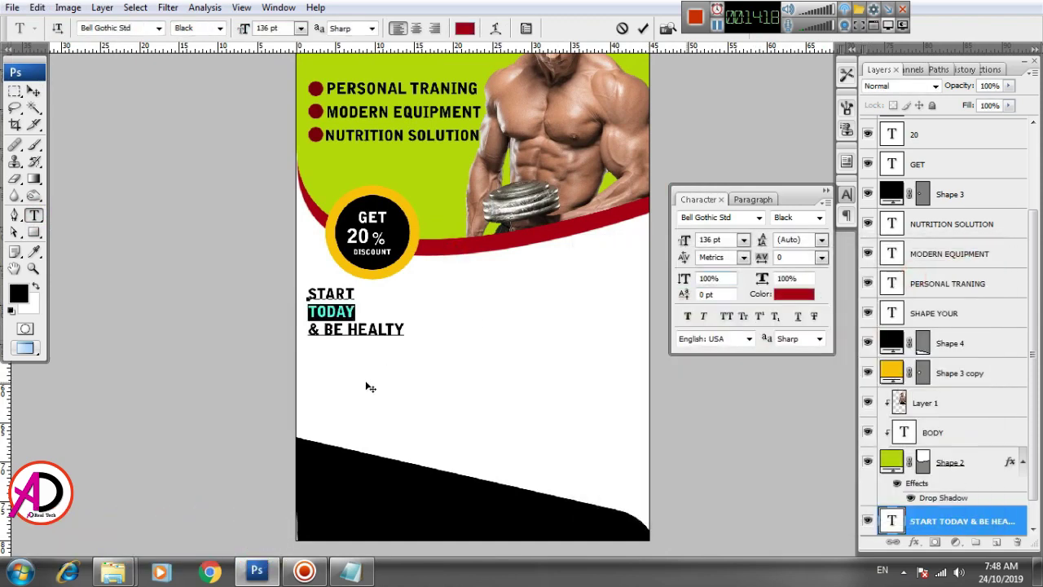
left_click(33, 91)
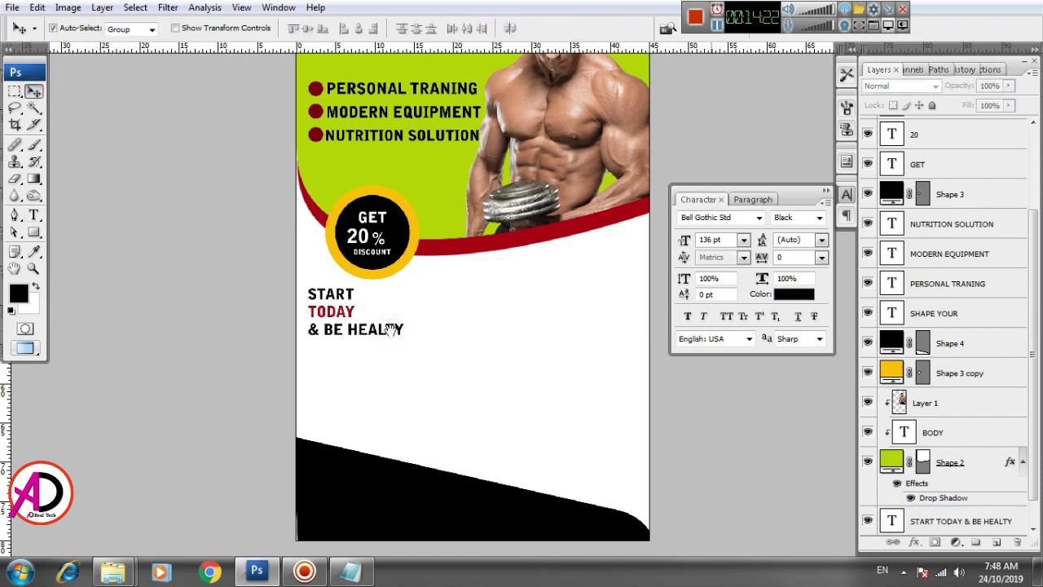
Step: Zoom in and nudge the START / TODAY / & BE HEALTY block slightly up-left
left_click_drag(396, 338, 367, 320)
scroll(401, 394, "down", 3)
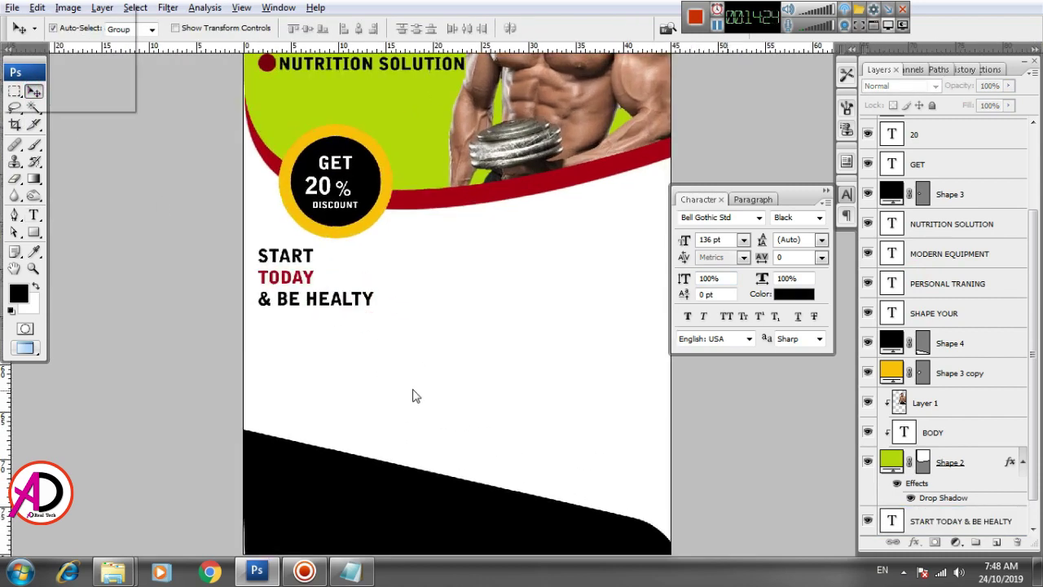
key("ctrl+plus")
left_click(300, 198)
left_click_drag(300, 197, 297, 192)
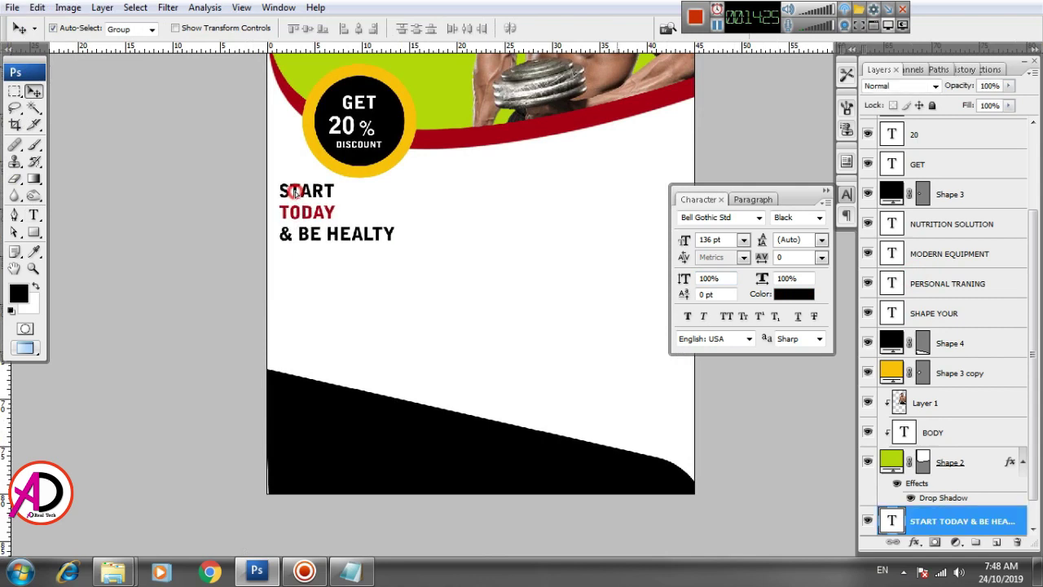
left_click(34, 214)
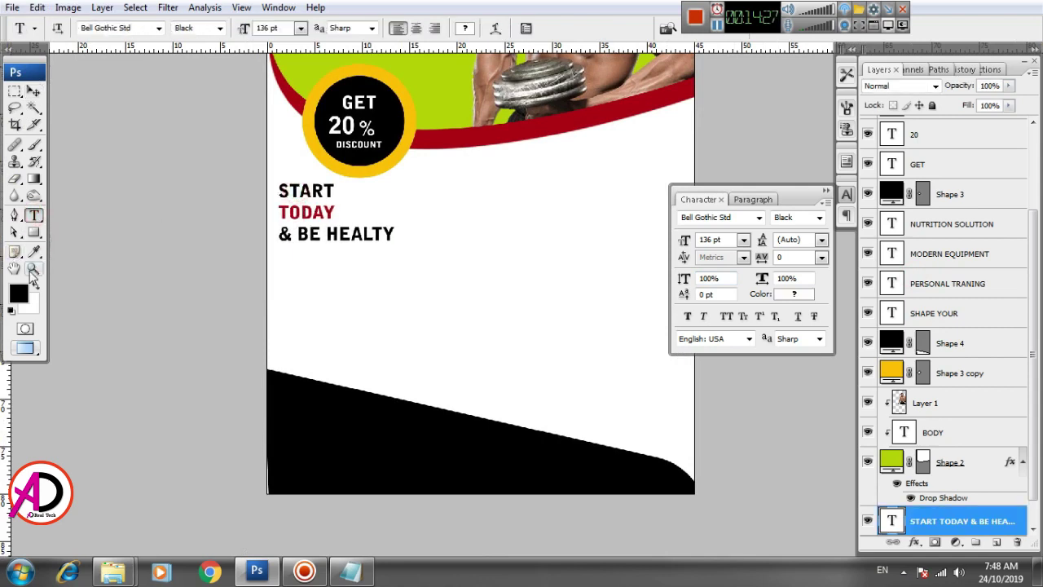
Step: Draw a paragraph box under the heading and paste the 'Video provides…' paragraph from Notepad
left_click_drag(281, 260, 538, 348)
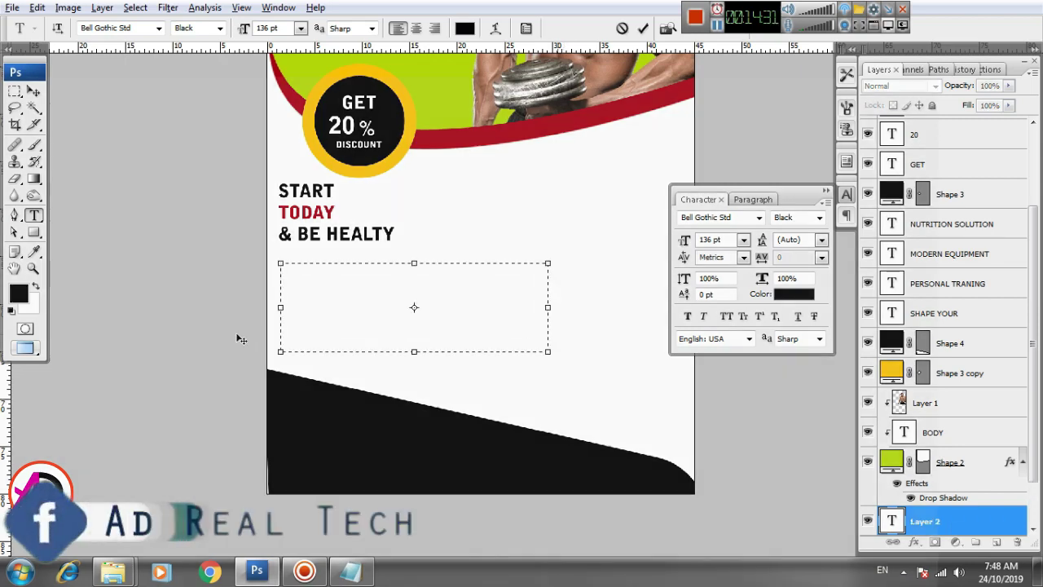
key("alt+Tab")
mouse_move(203, 300)
left_mouse_down()
mouse_move(441, 430)
mouse_move(398, 427)
left_mouse_up()
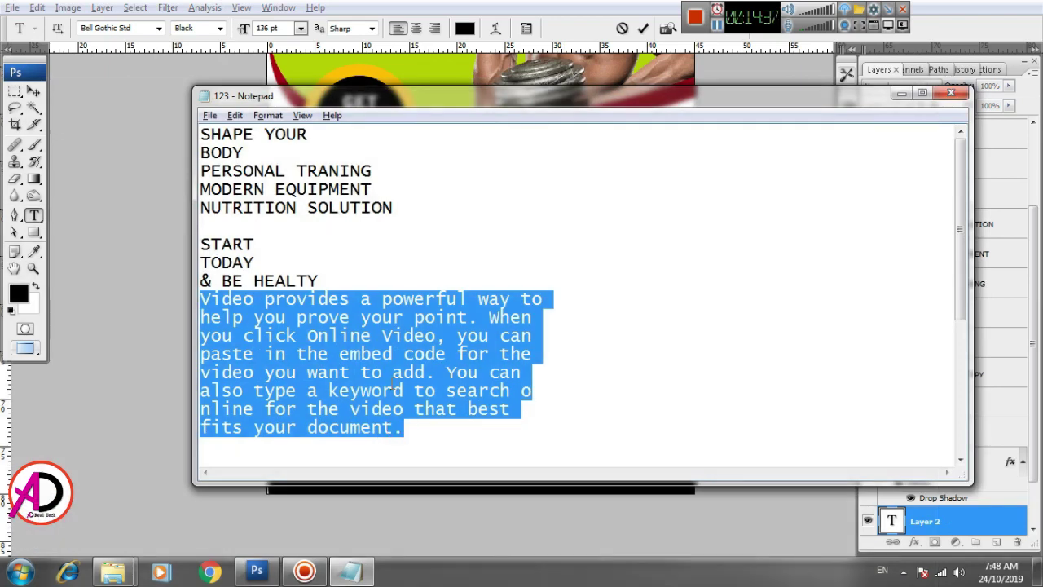
key("alt+Tab")
key("ctrl+v")
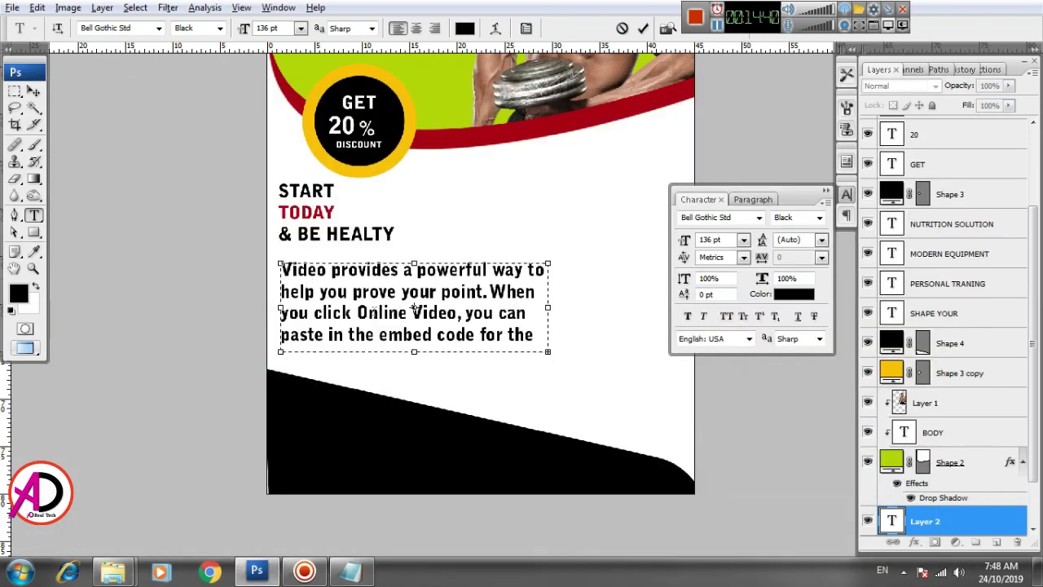
Step: Set the whole paragraph to Bold and reduce its font size
key("ctrl+a")
key("ctrl+shift+comma")
key("ctrl+shift+comma")
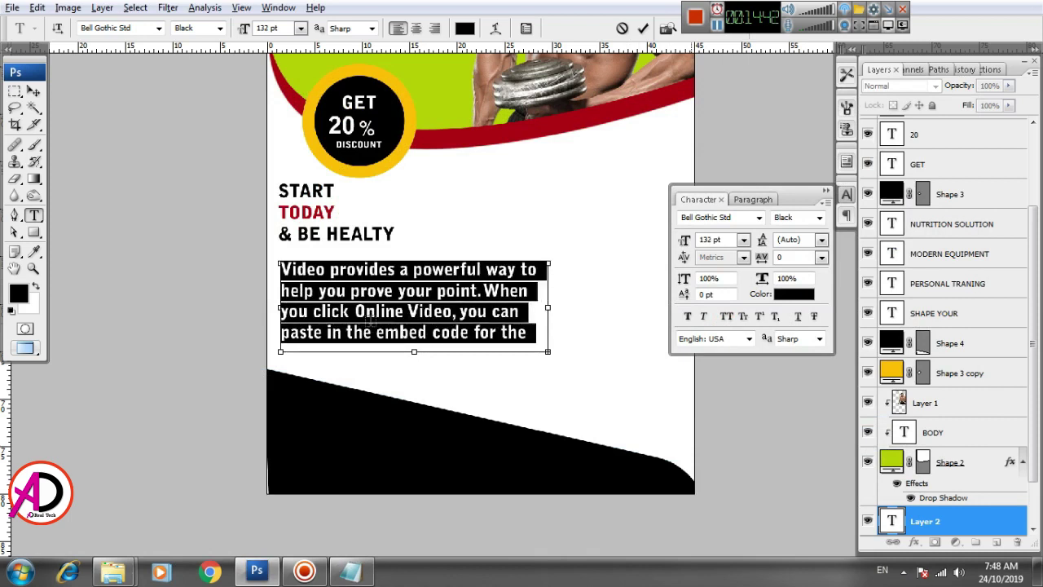
key("ctrl+shift+comma")
key("ctrl+shift+comma")
key("ctrl+shift+comma")
key("ctrl+shift+comma")
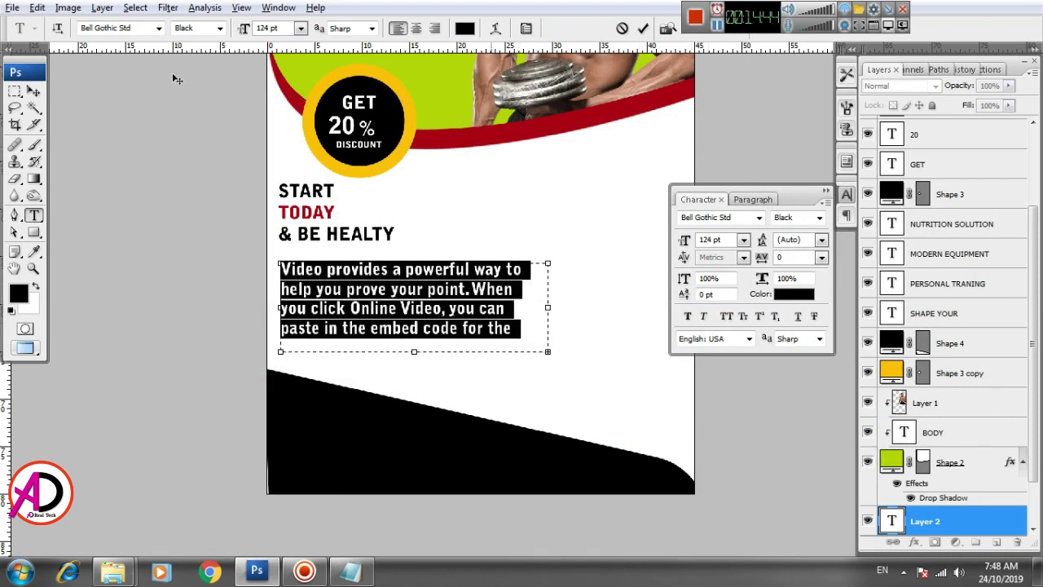
left_click(217, 28)
left_click(192, 40)
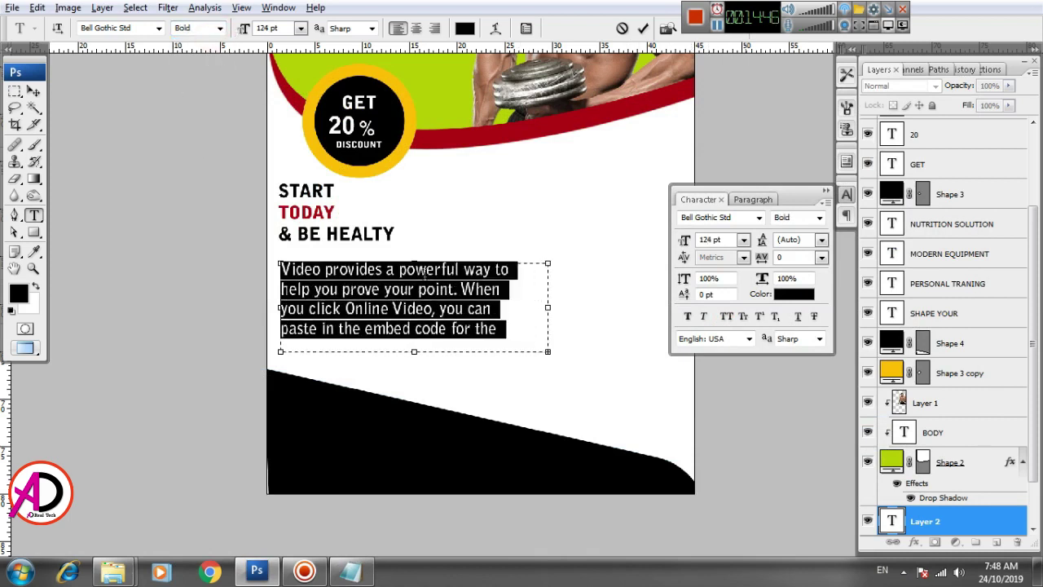
key("ctrl+shift+comma")
key("ctrl+shift+comma")
key("ctrl+shift+comma")
key("ctrl+shift+comma")
key("ctrl+shift+comma")
key("ctrl+shift+comma")
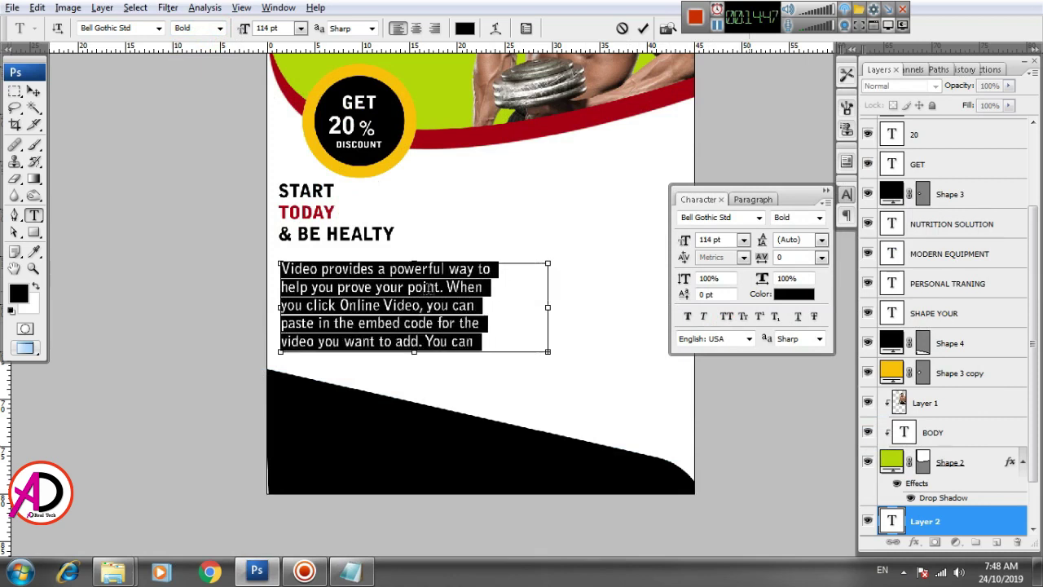
key("ctrl+shift+comma")
key("ctrl+shift+comma")
key("ctrl+shift+comma")
key("ctrl+shift+comma")
key("ctrl+shift+comma")
key("ctrl+shift+comma")
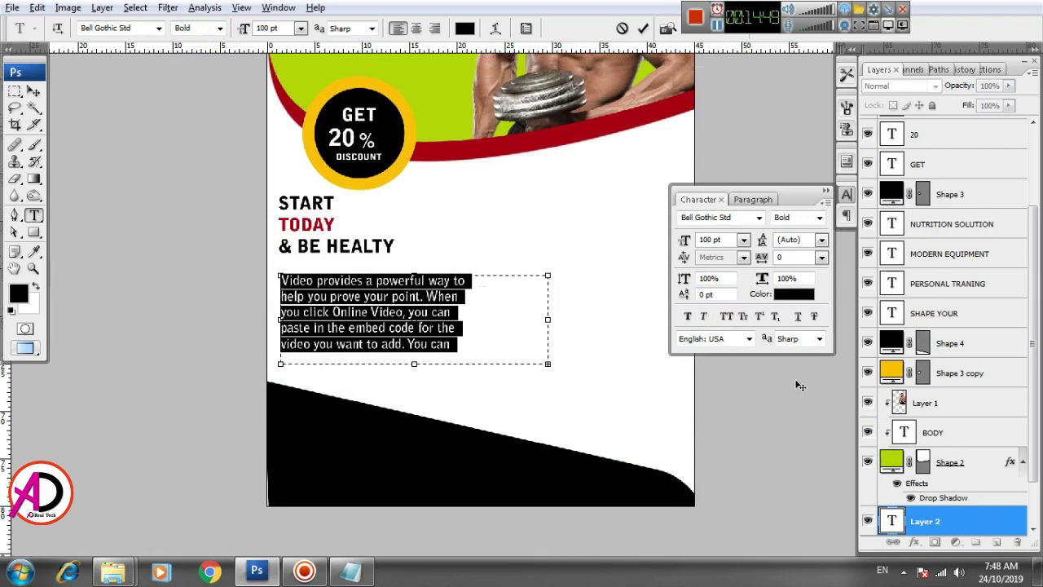
Step: Preview different fonts on the paragraph by stepping through the font list
left_click(735, 218)
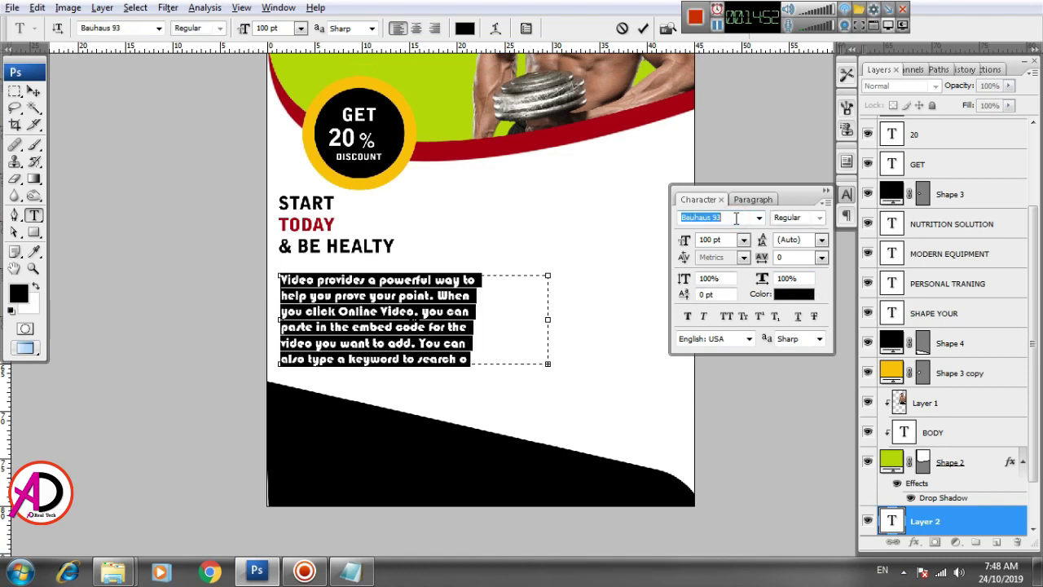
key("Down")
key("Up")
key("Up")
key("Up")
key("Up")
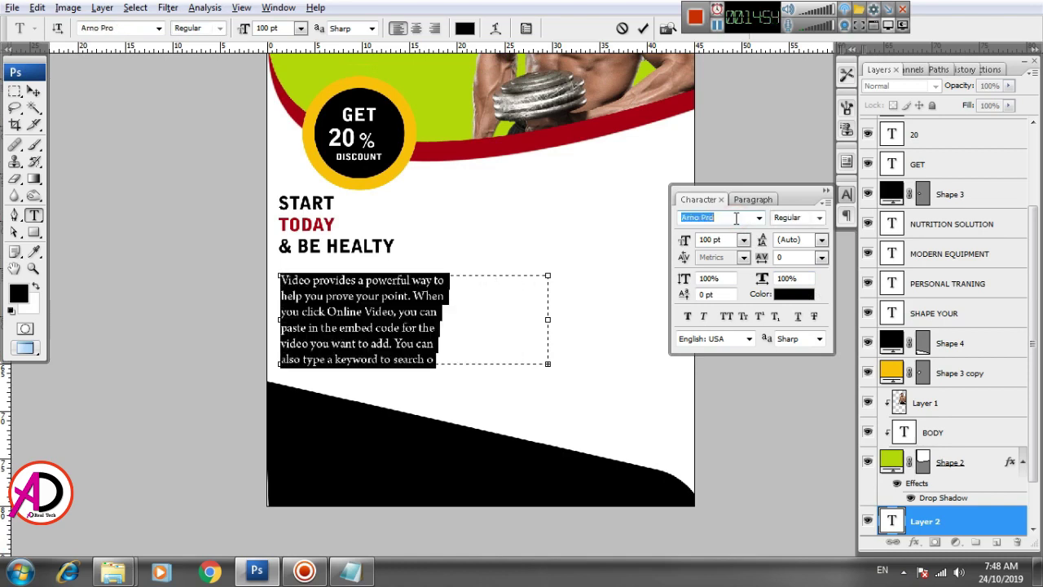
key("Down")
key("Down")
key("Down")
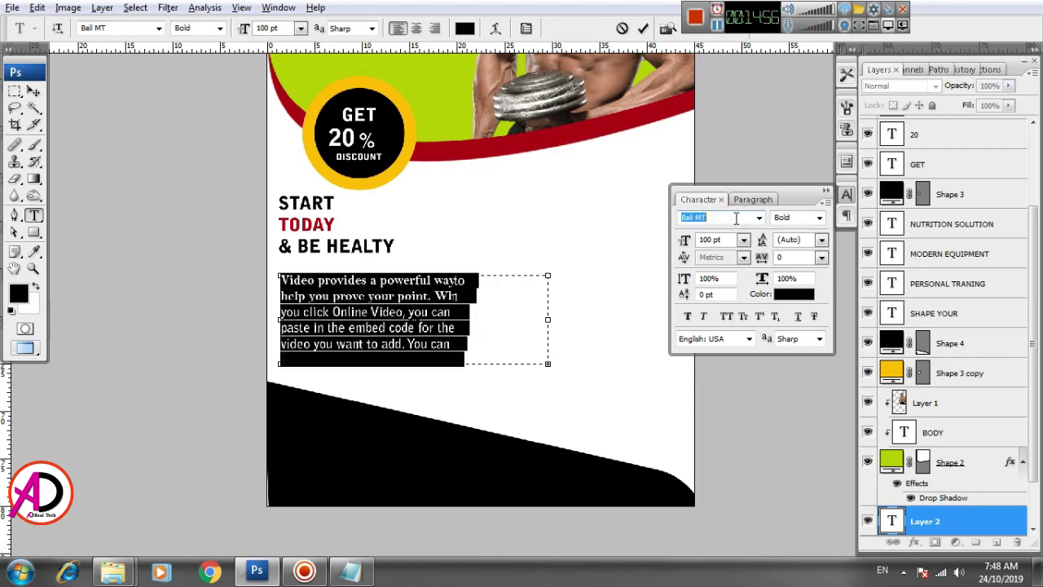
key("Down")
key("Down")
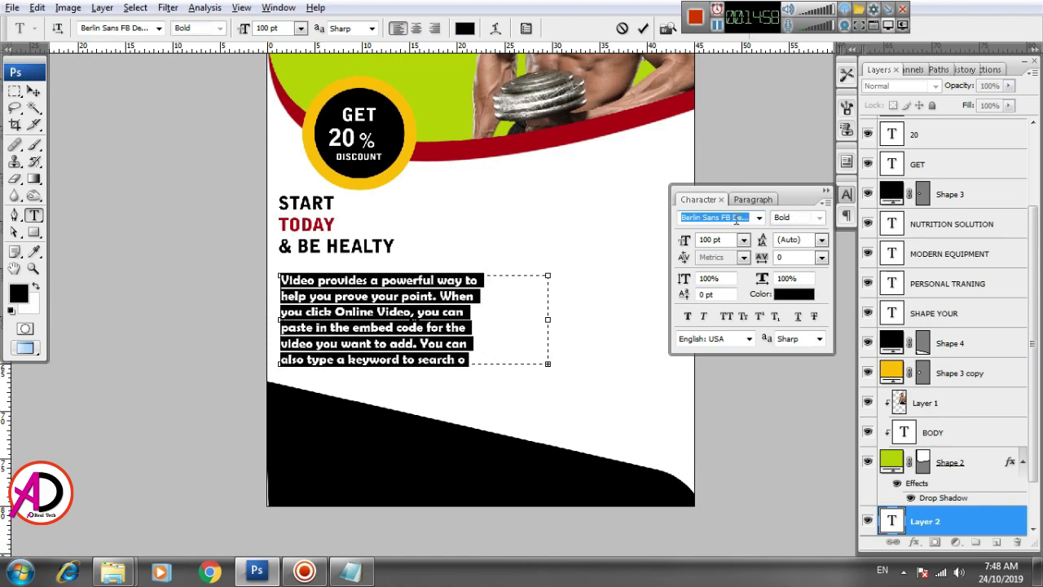
key("Down")
key("Down")
key("Down")
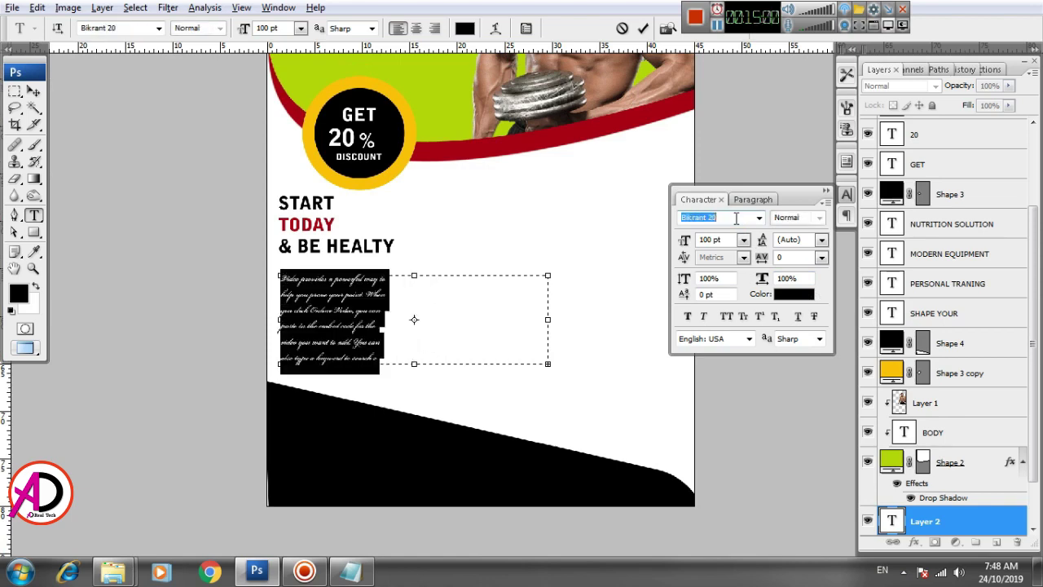
key("Down")
key("Down")
key("Down")
key("Down")
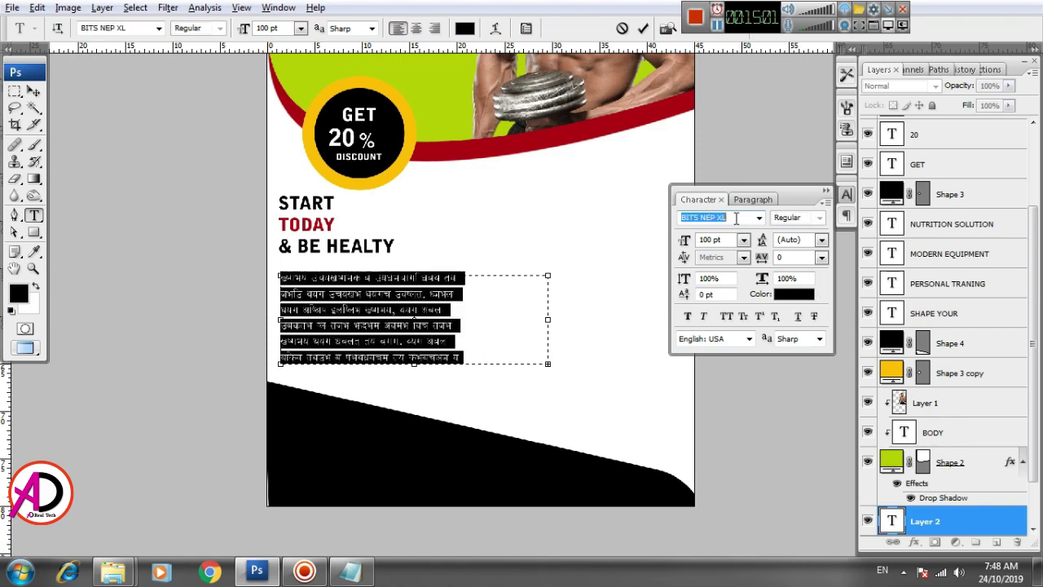
key("Down")
key("Down")
key("Down")
key("Down")
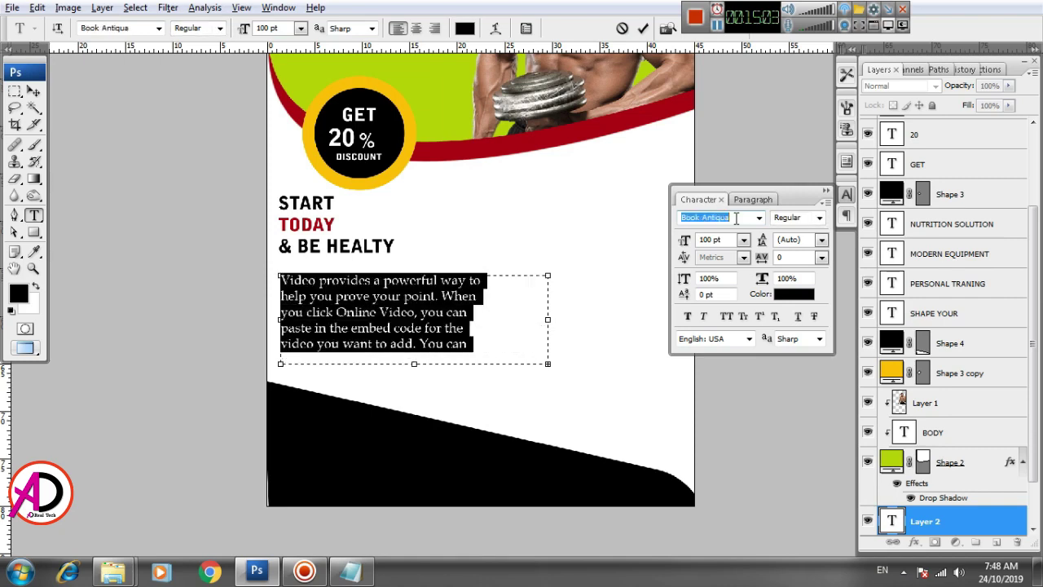
key("Down")
key("Down")
key("Down")
key("Down")
key("Down")
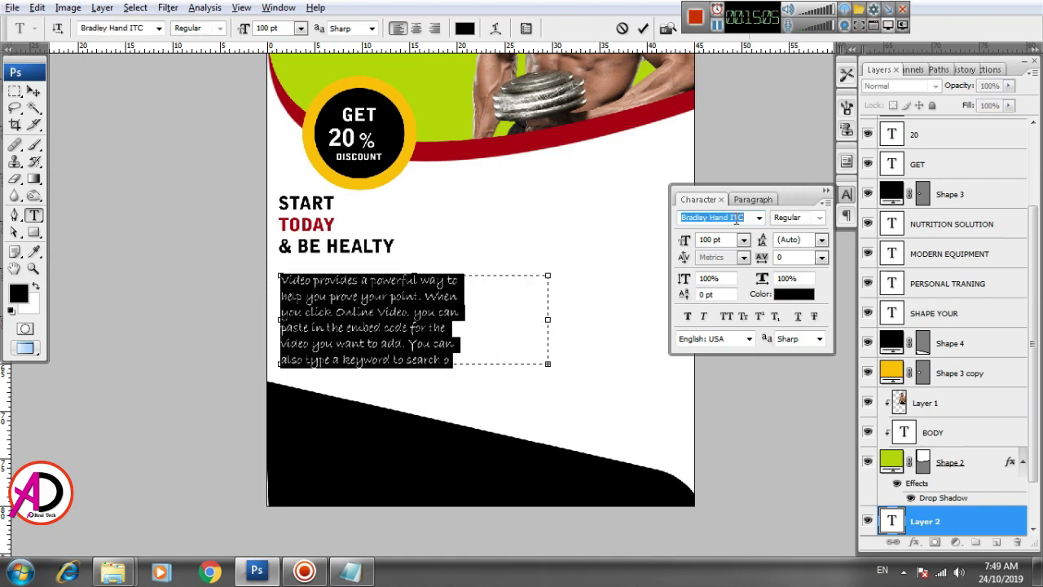
key("Up")
key("Up")
key("Down")
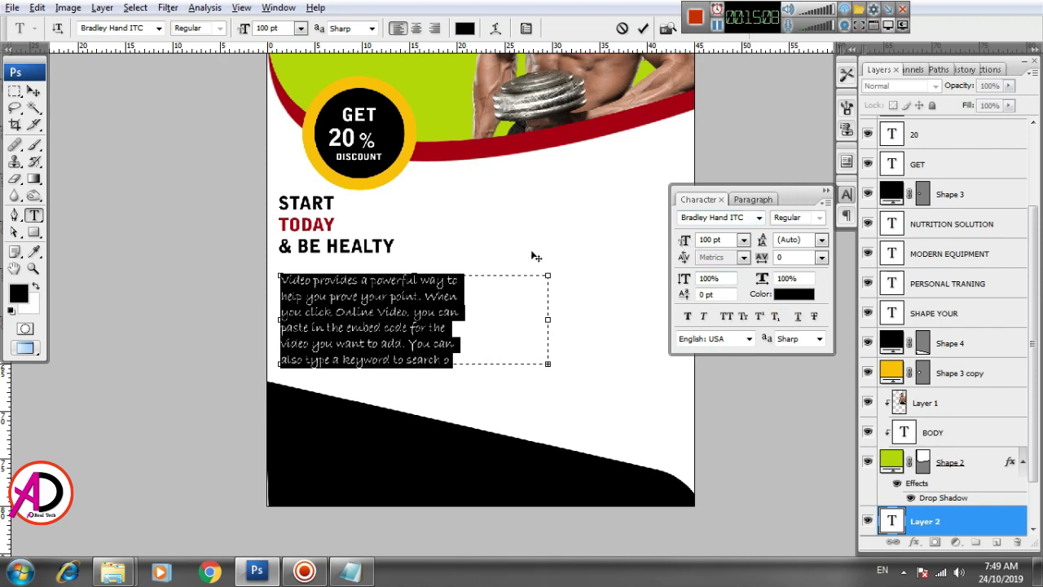
Step: Apply Berlin Sans FB to the paragraph and commit the text
left_click(758, 218)
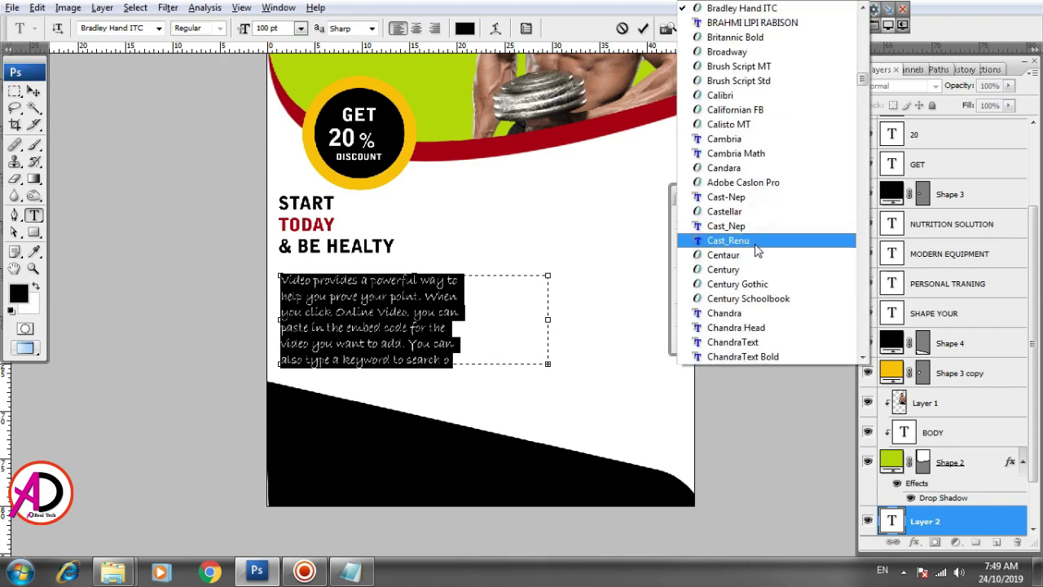
scroll(762, 204, "up", 3)
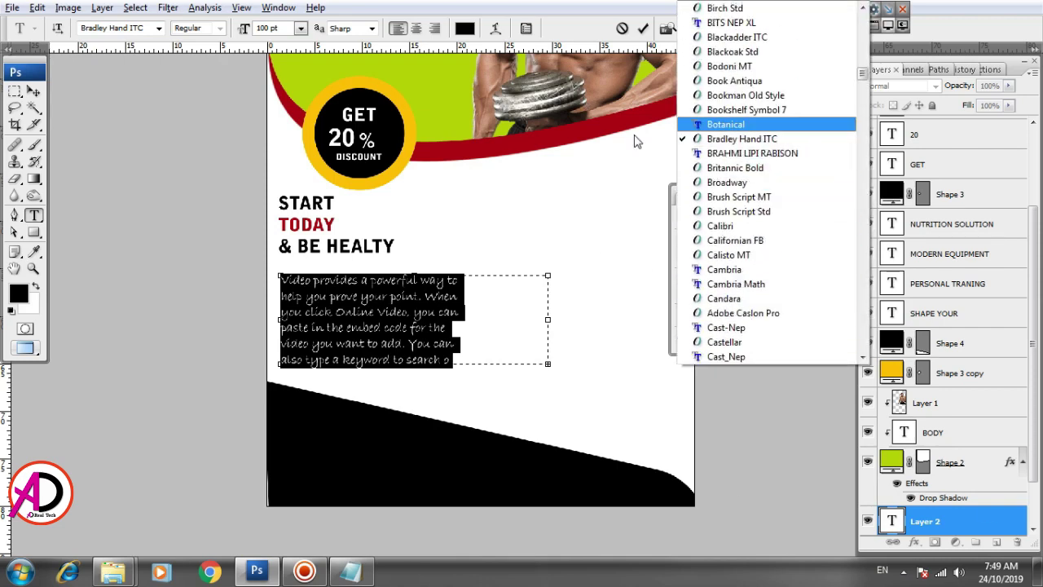
scroll(733, 167, "up", 1)
scroll(722, 186, "up", 2)
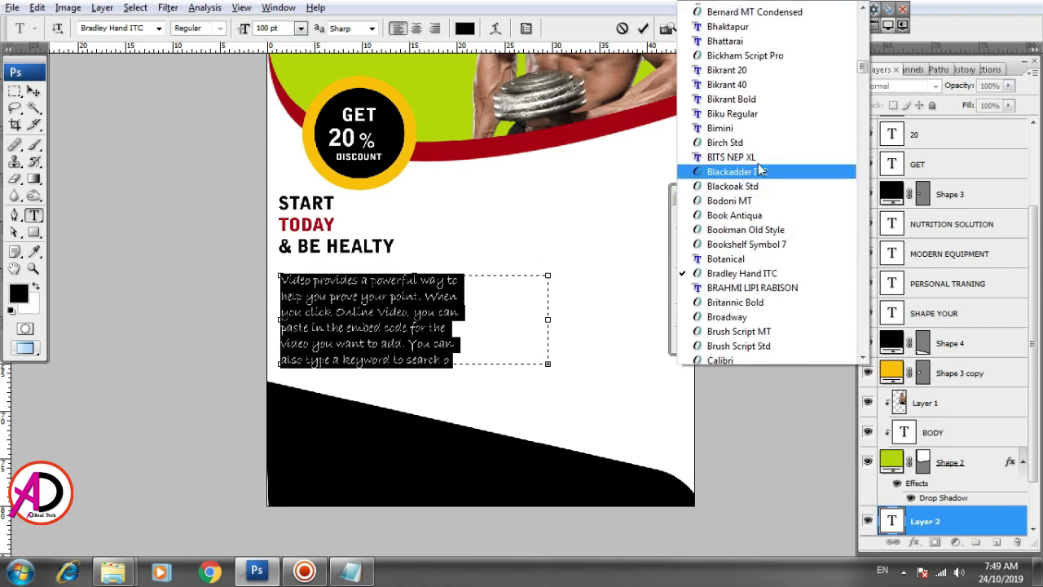
scroll(758, 169, "up", 1)
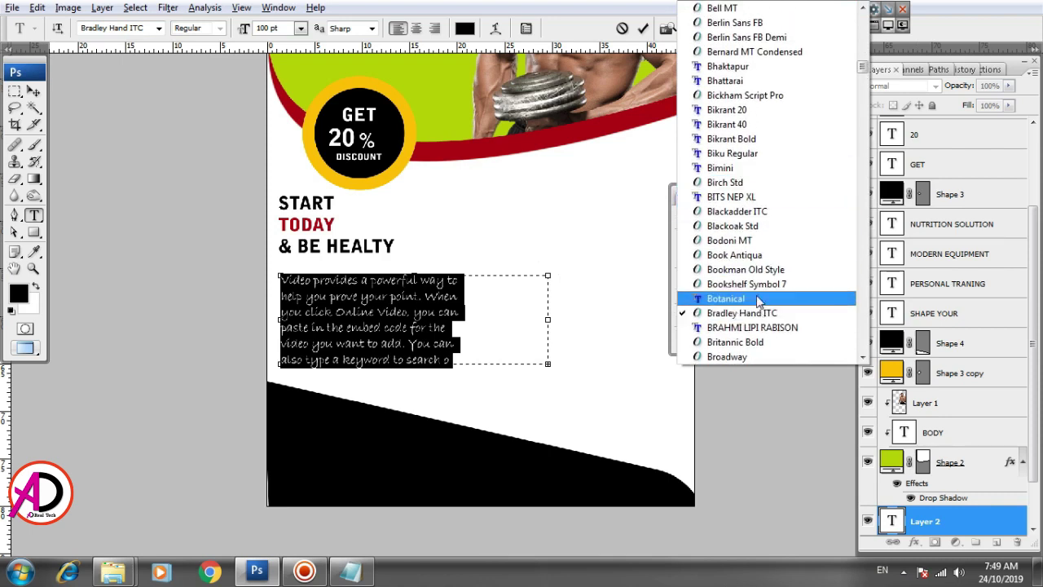
scroll(758, 261, "up", 2)
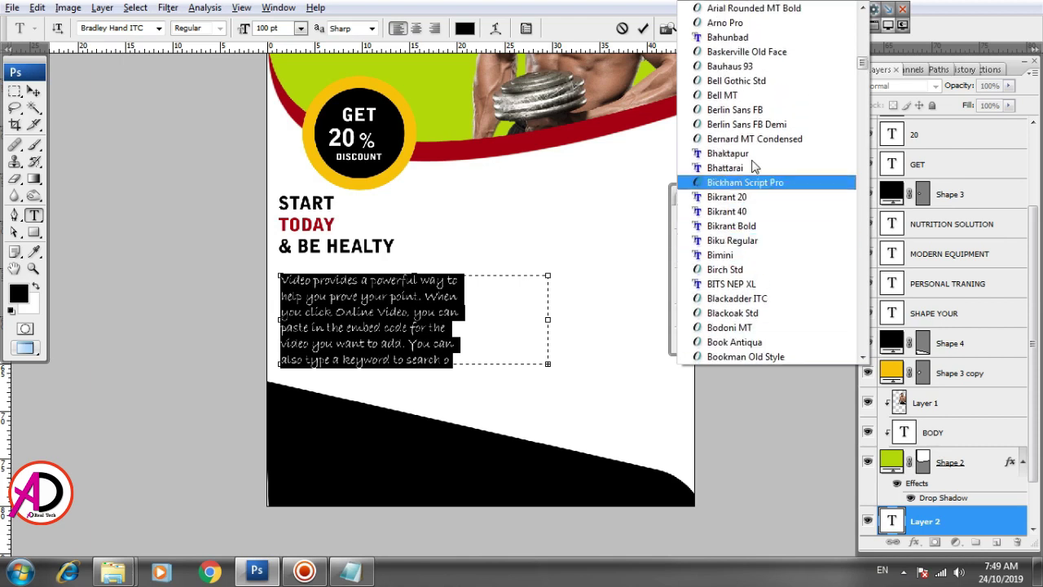
left_click(752, 109)
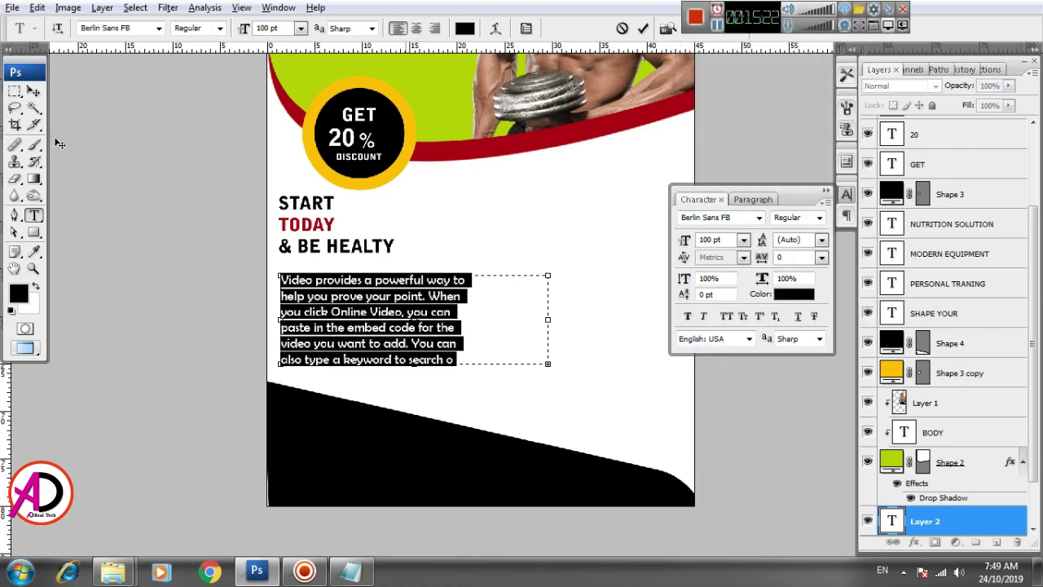
left_click(33, 91)
Step: Move the paragraph up directly under the & BE HEALTY heading
left_click_drag(297, 281, 293, 269)
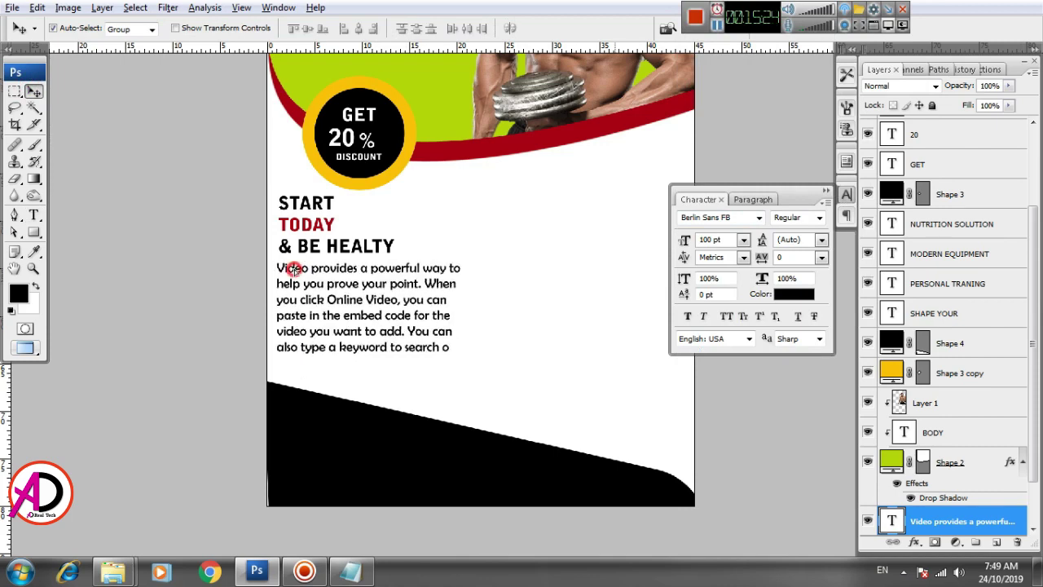
scroll(466, 396, "down", 2)
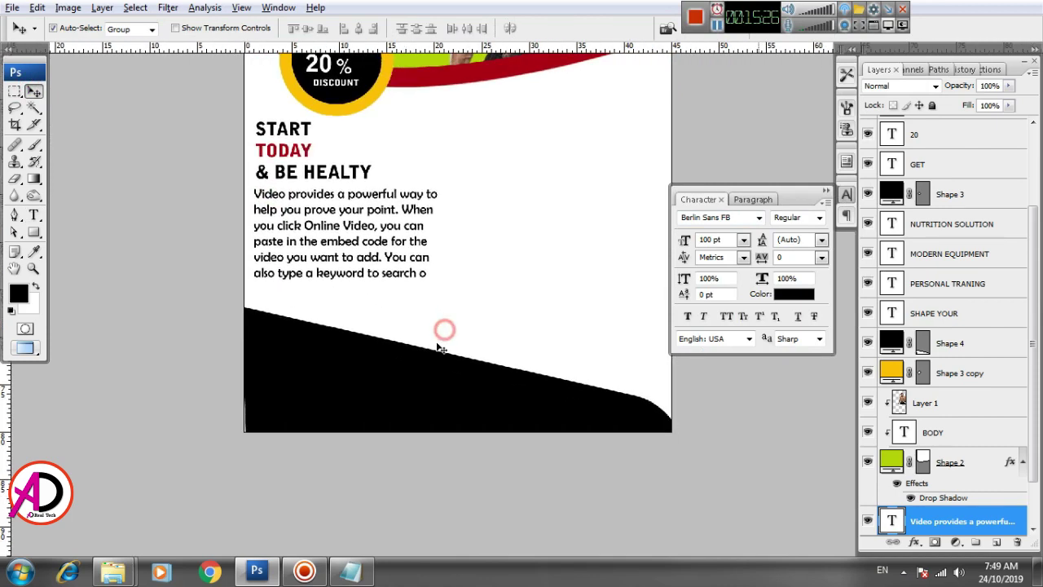
scroll(443, 329, "down", 2)
scroll(469, 369, "up", 1)
scroll(456, 371, "up", 1)
scroll(457, 371, "right", 2)
scroll(415, 380, "right", 1)
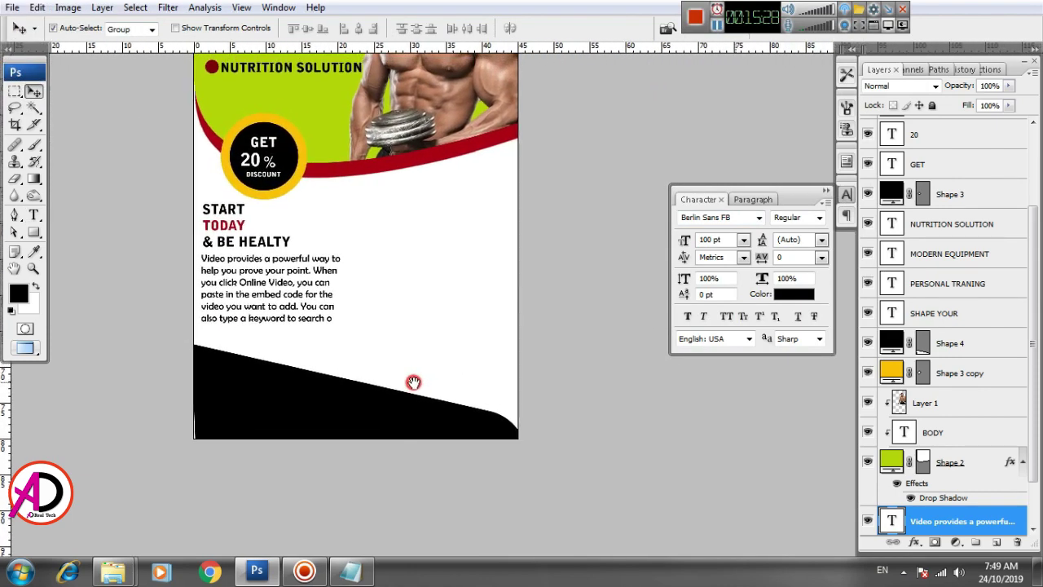
Step: Copy the BE FIT and BE STRONG lines from Notepad, then return to Photoshop
key("alt+Tab")
left_click(509, 399)
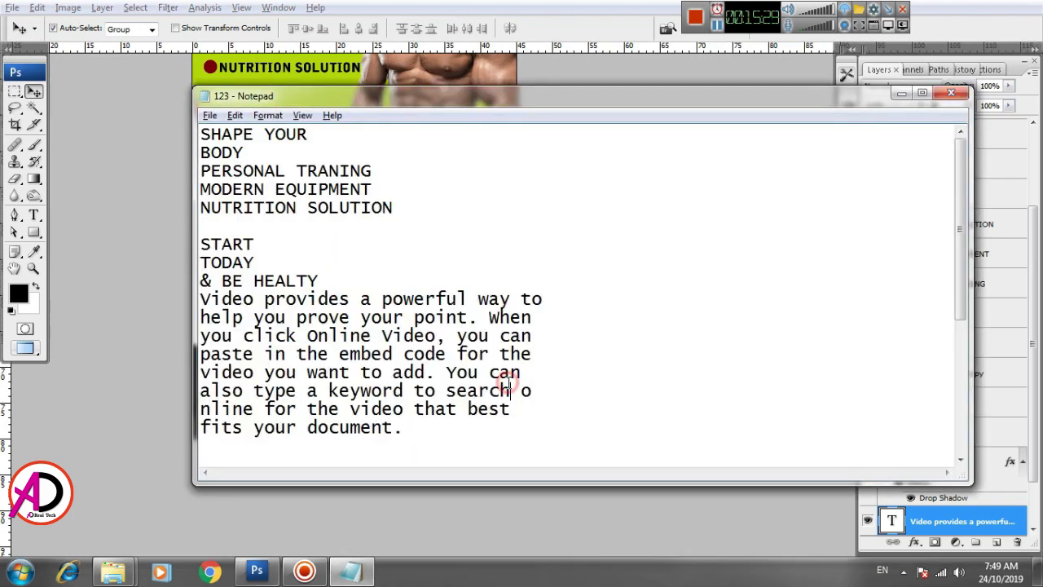
scroll(478, 386, "down", 3)
scroll(322, 353, "down", 1)
scroll(328, 356, "down", 1)
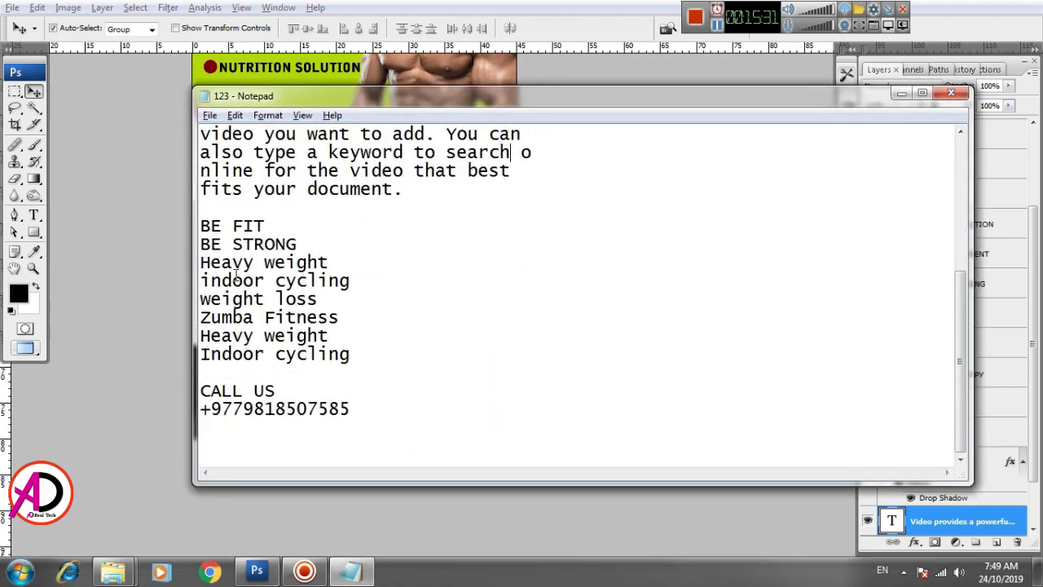
left_click_drag(199, 222, 290, 245)
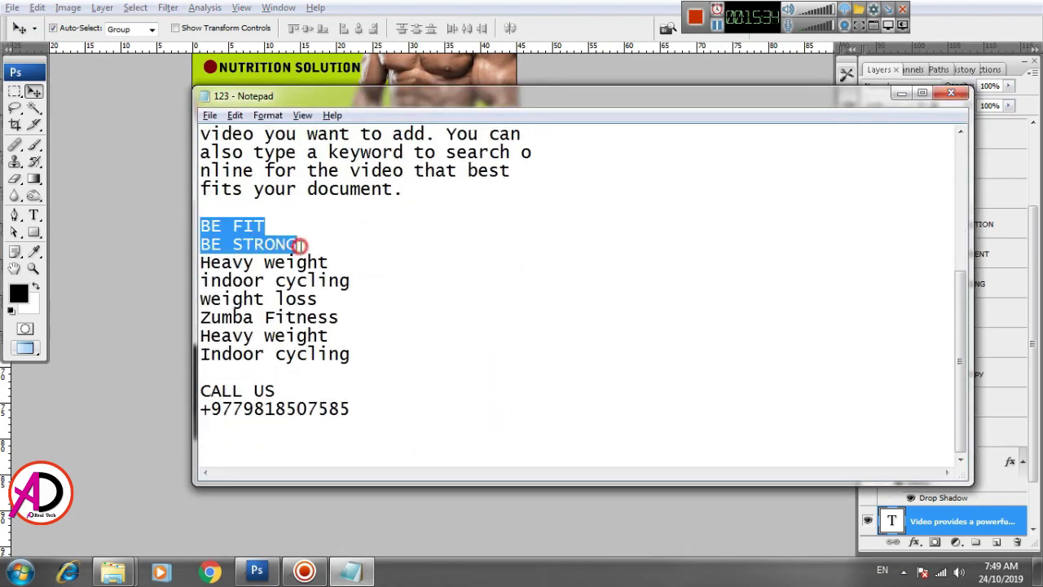
key("alt+Tab")
scroll(375, 310, "up", 2)
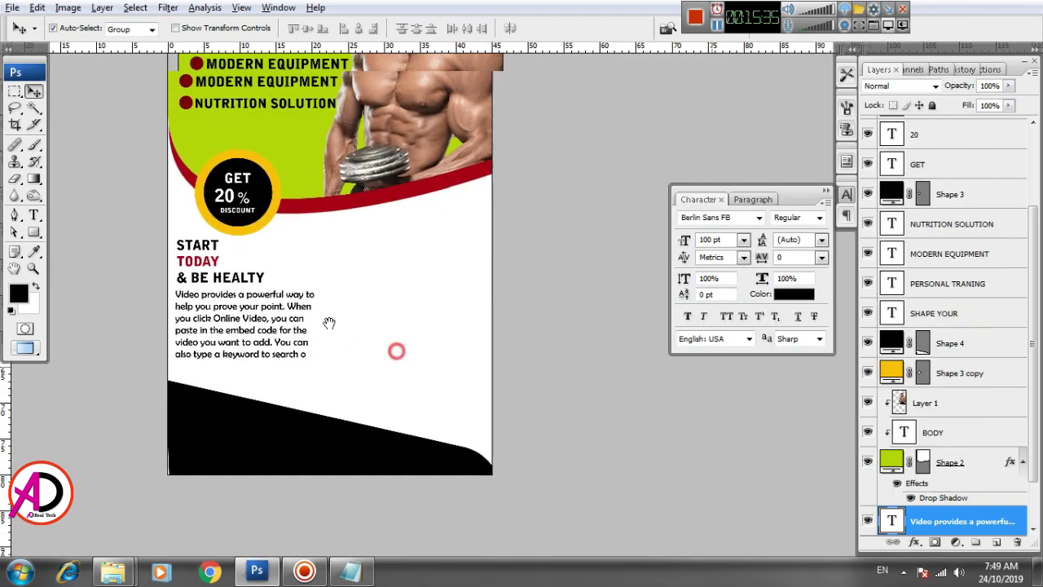
Step: Paste the BE FIT / BE STRONG text right of START TODAY and move it up under the red curve
key("t")
left_click(387, 283)
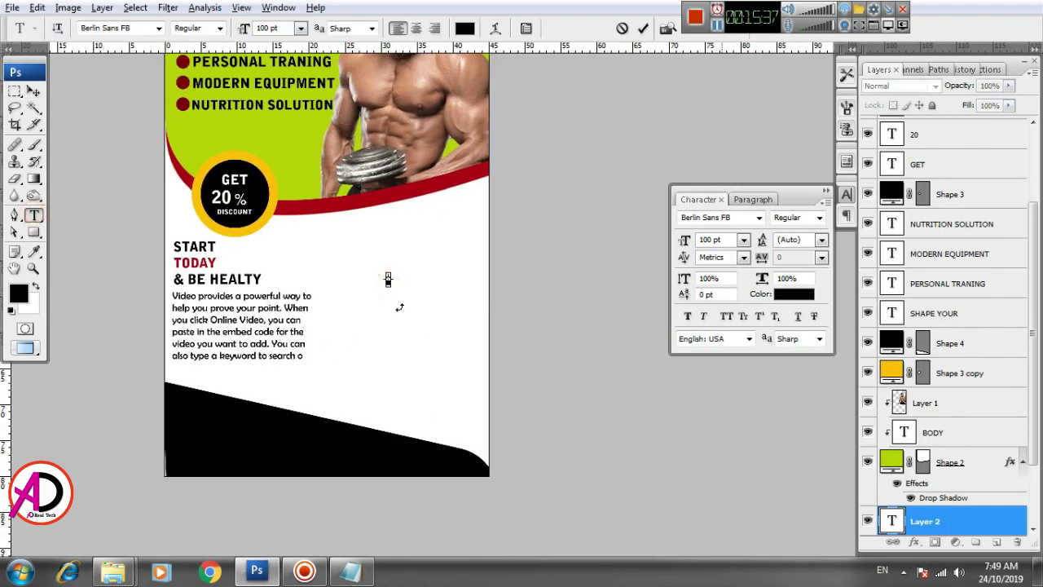
type("BE FIT BE STRONG")
left_click(32, 92)
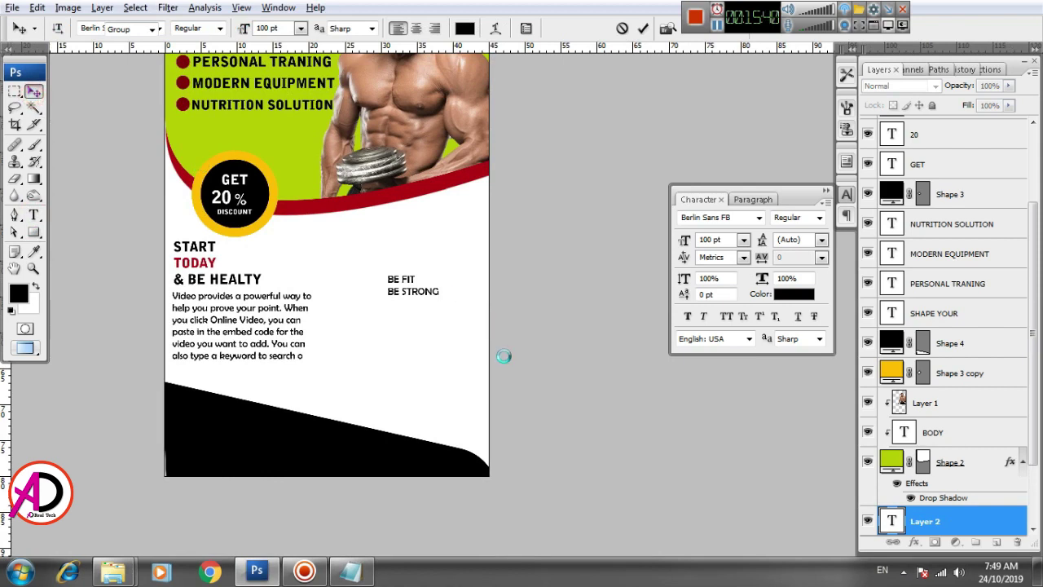
key("ctrl+t")
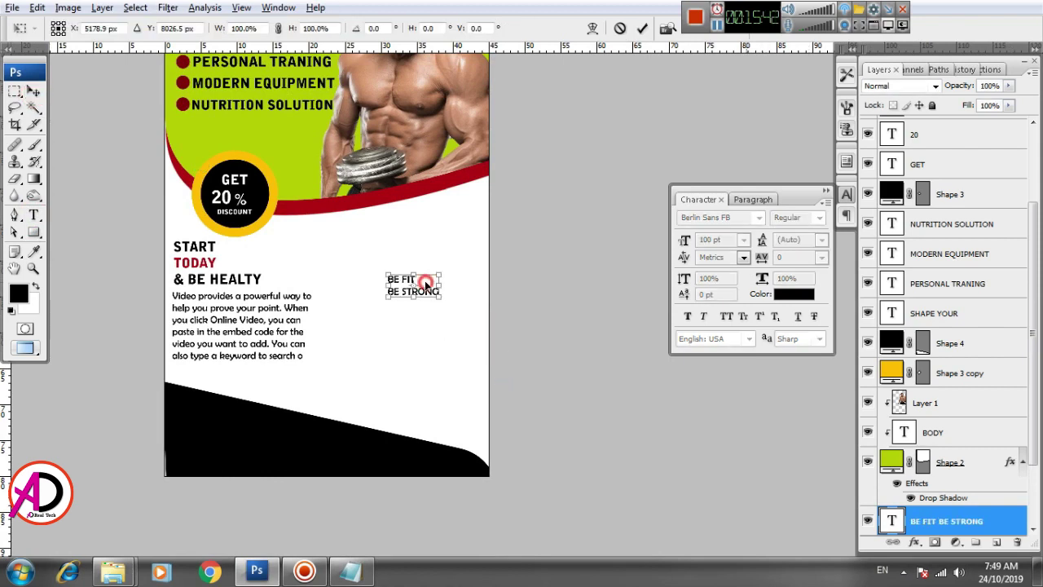
mouse_move(424, 283)
left_mouse_down()
mouse_move(425, 228)
mouse_move(456, 249)
left_mouse_up()
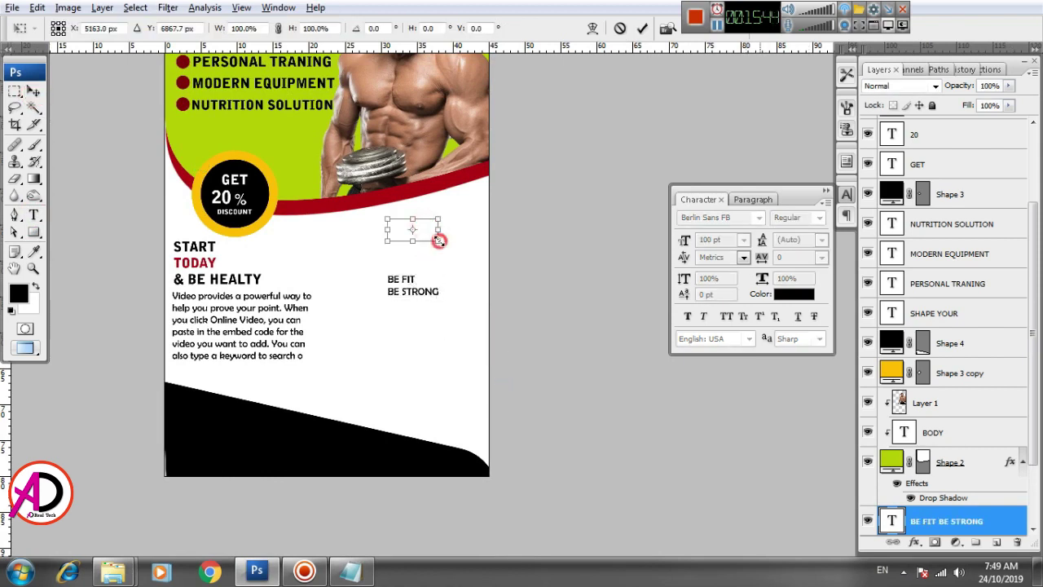
key("v")
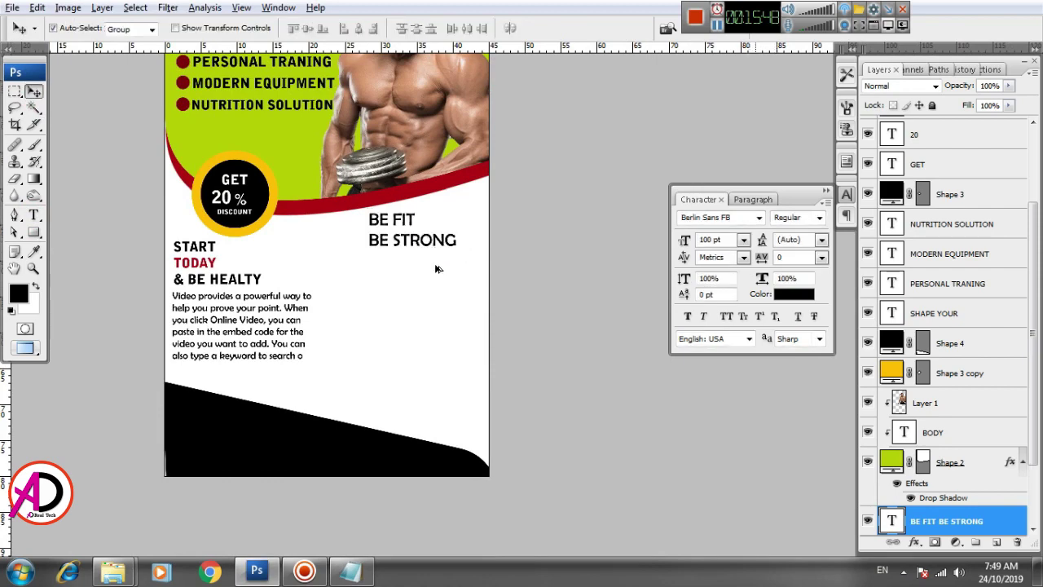
Step: Select both BE FIT / BE STRONG lines for editing
scroll(436, 269, "up", 1)
scroll(436, 269, "up", 1)
left_click(34, 215)
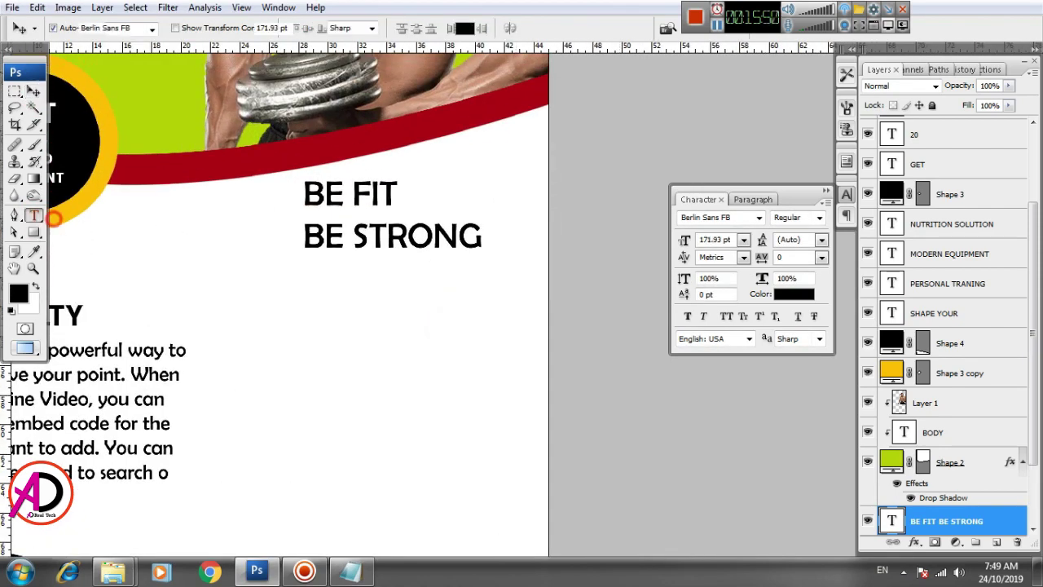
left_click_drag(304, 191, 489, 247)
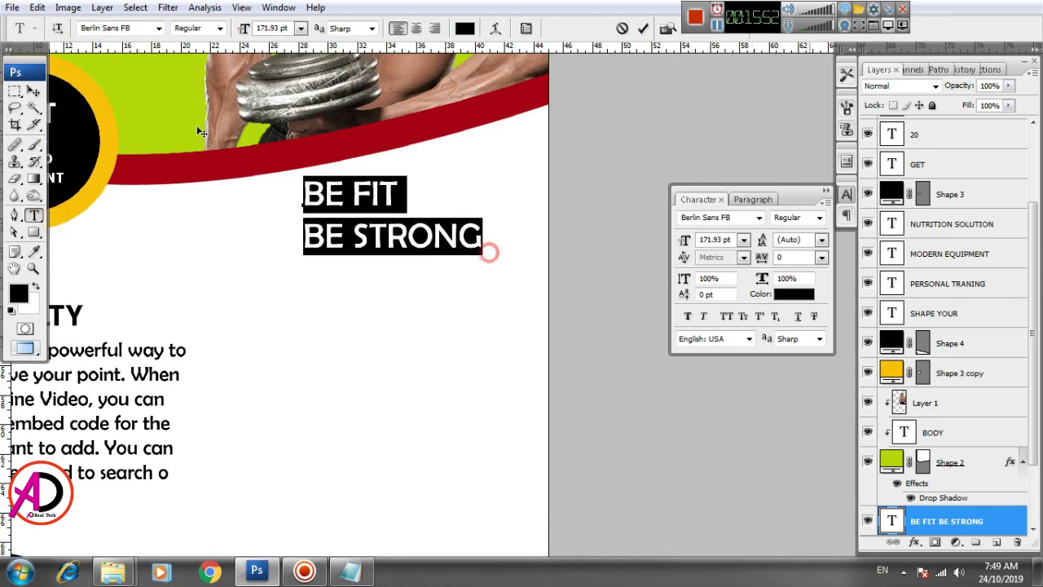
Step: Set the BE FIT / BE STRONG text in Bell Gothic Std, Black weight
left_click(154, 29)
scroll(163, 98, "up", 1)
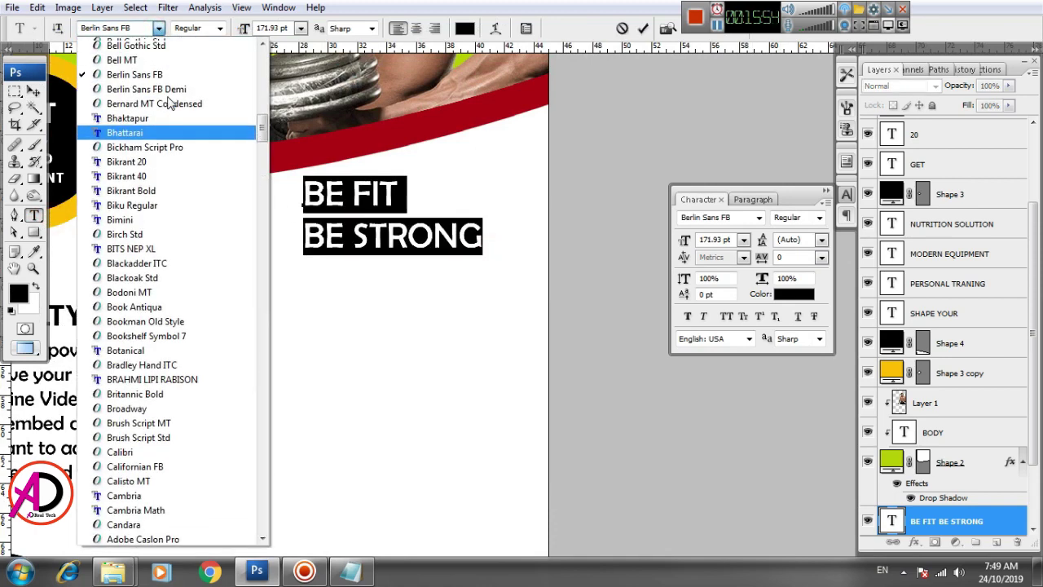
scroll(159, 122, "up", 1)
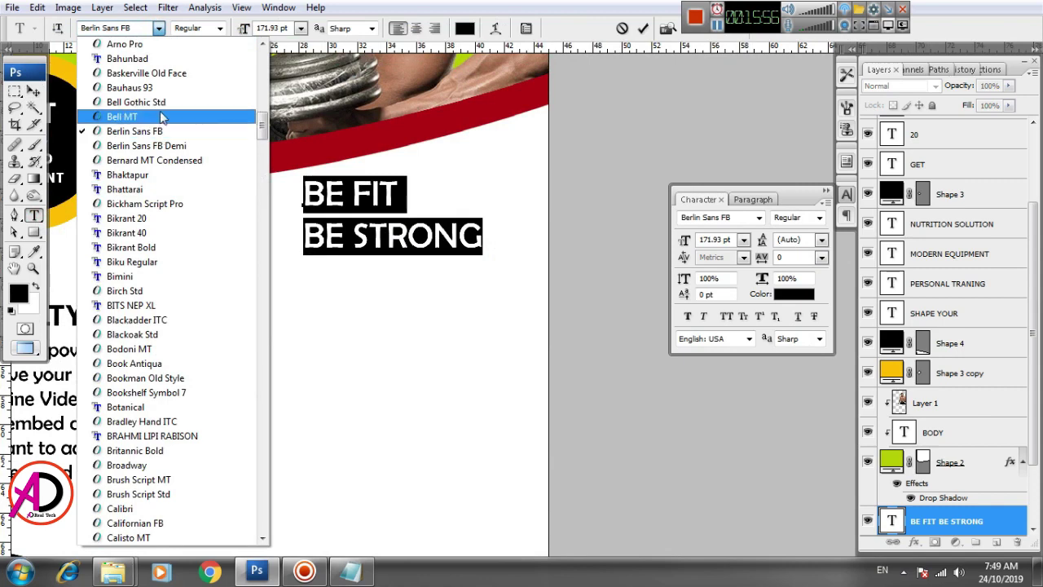
left_click(159, 102)
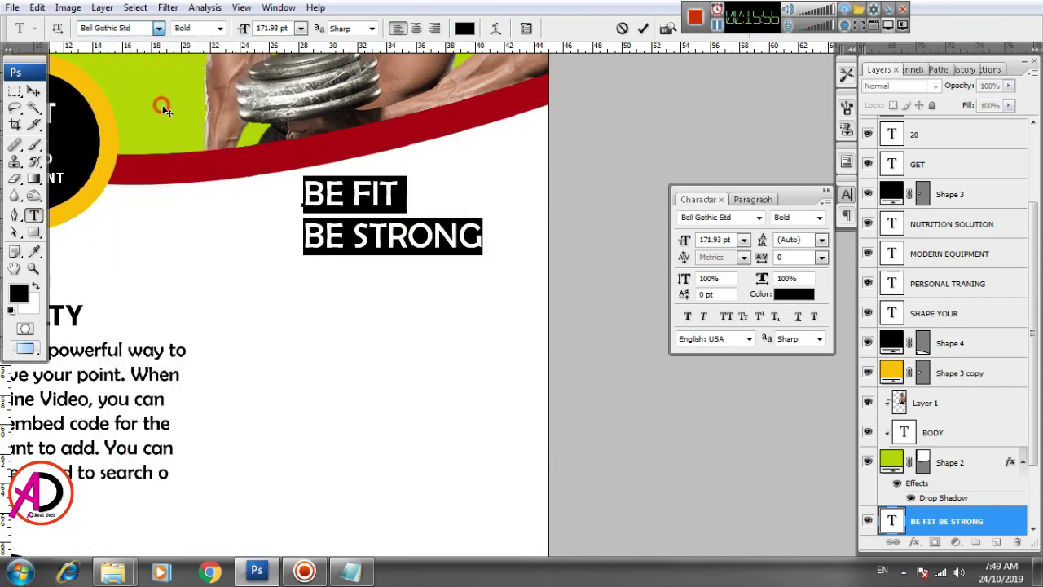
left_click(219, 27)
left_click(195, 50)
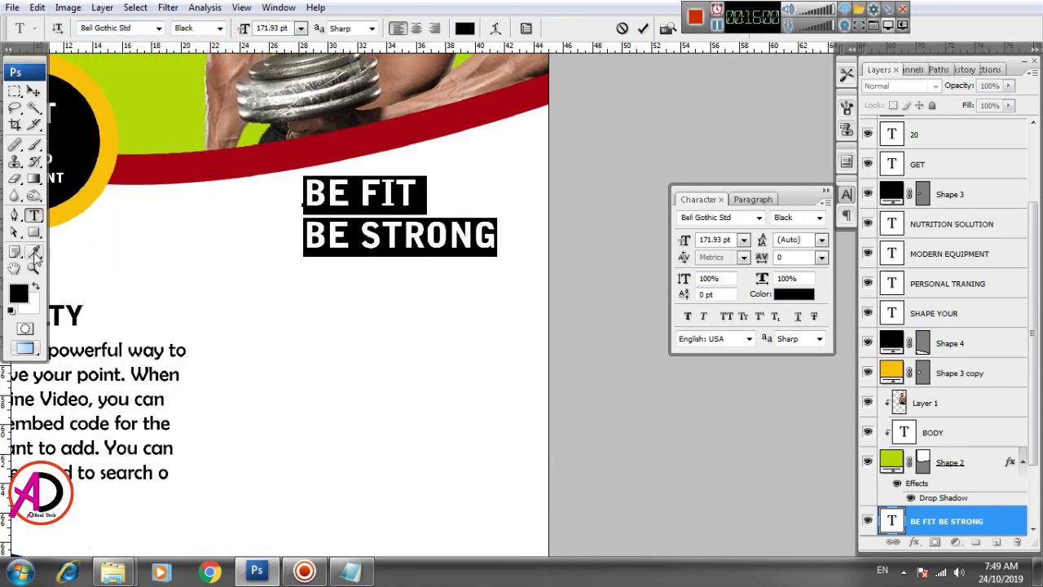
Step: Enlarge only the BE STRONG line to about 211.93 pt and commit
triple_click(344, 236)
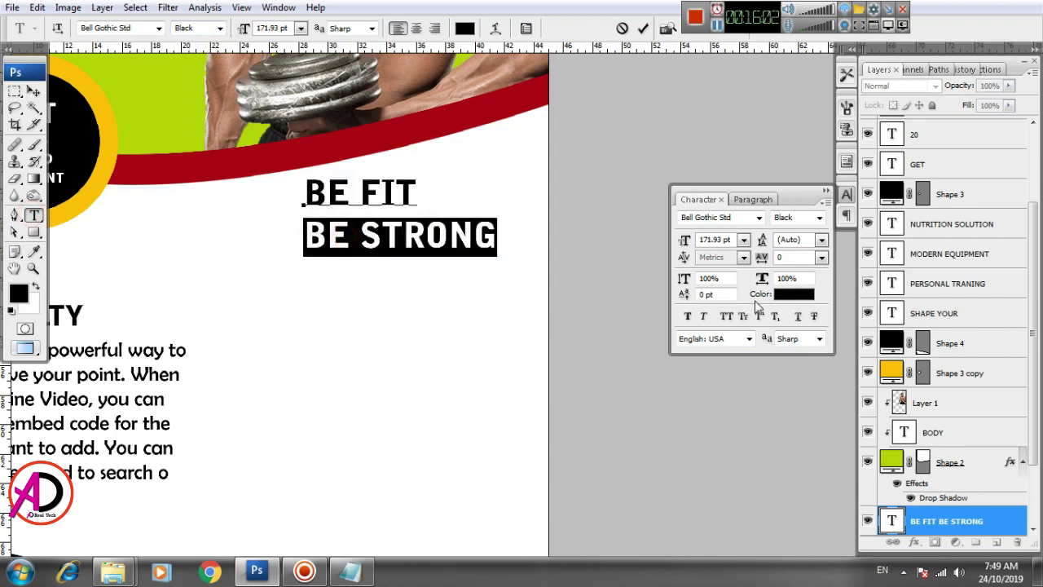
left_click(744, 239)
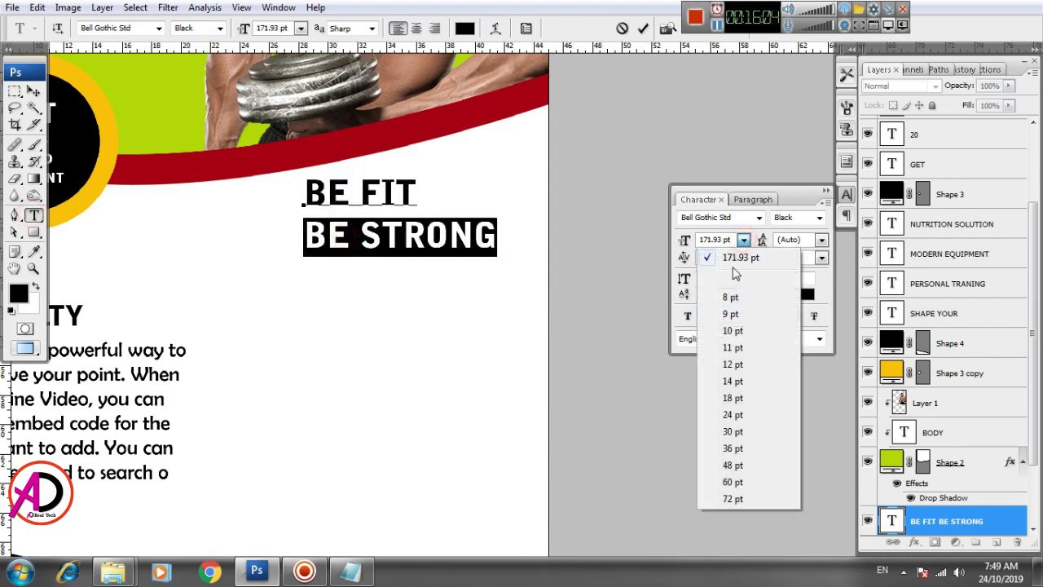
left_click(434, 245)
key("ctrl+shift+period")
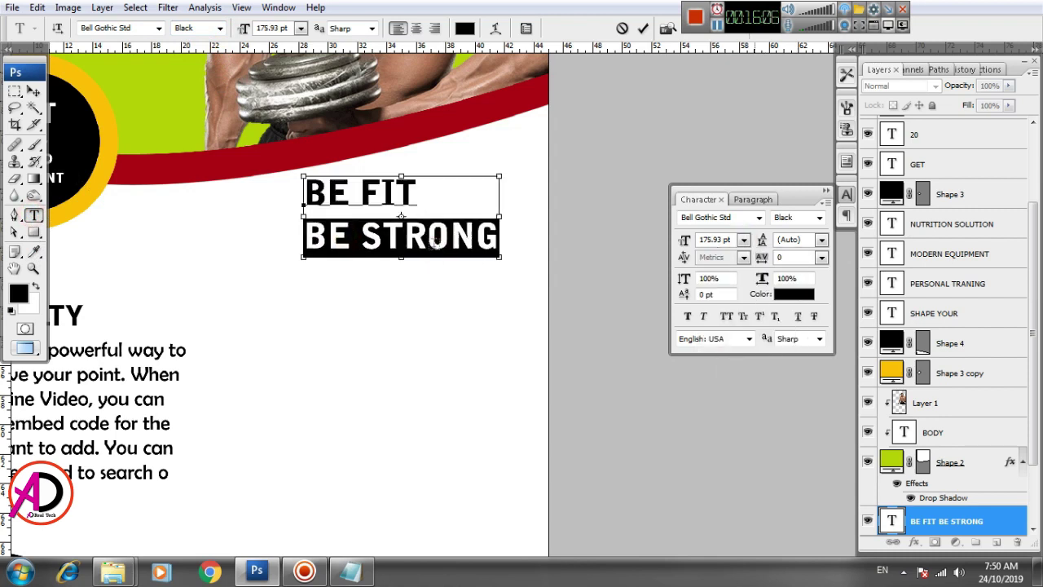
key("ctrl+shift+period")
key("ctrl+shift+period")
key("ctrl+shift+period")
key("ctrl+shift+period")
key("ctrl+shift+period")
key("ctrl+shift+period")
key("ctrl+shift+period")
key("ctrl+shift+period")
key("ctrl+shift+period")
key("ctrl+shift+period")
key("ctrl+shift+period")
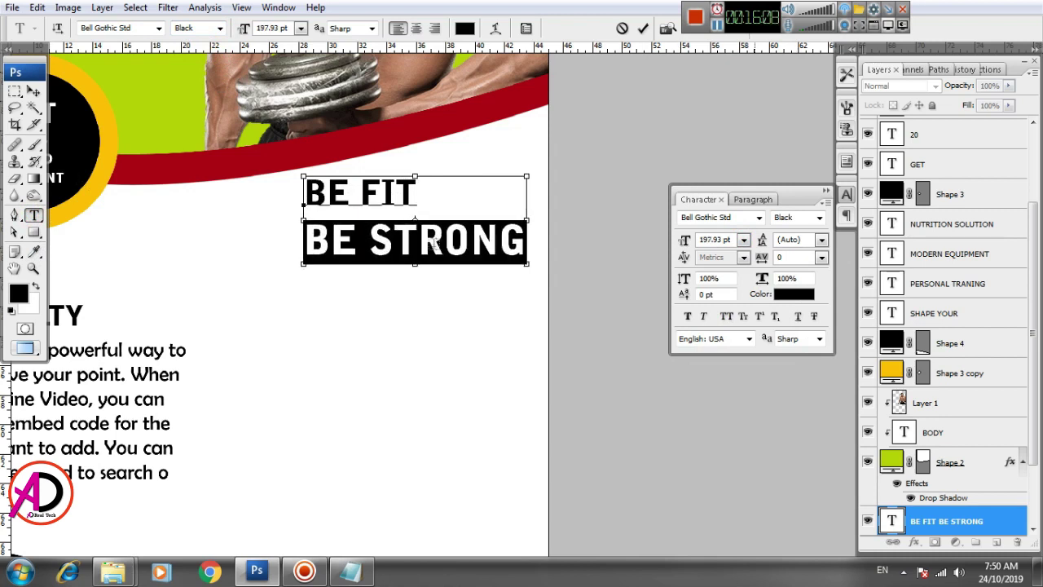
key("ctrl+shift+period")
key("ctrl+shift+period")
key("ctrl+shift+period")
key("ctrl+shift+period")
key("ctrl+shift+period")
key("ctrl+shift+period")
key("ctrl+shift+period")
key("ctrl+Return")
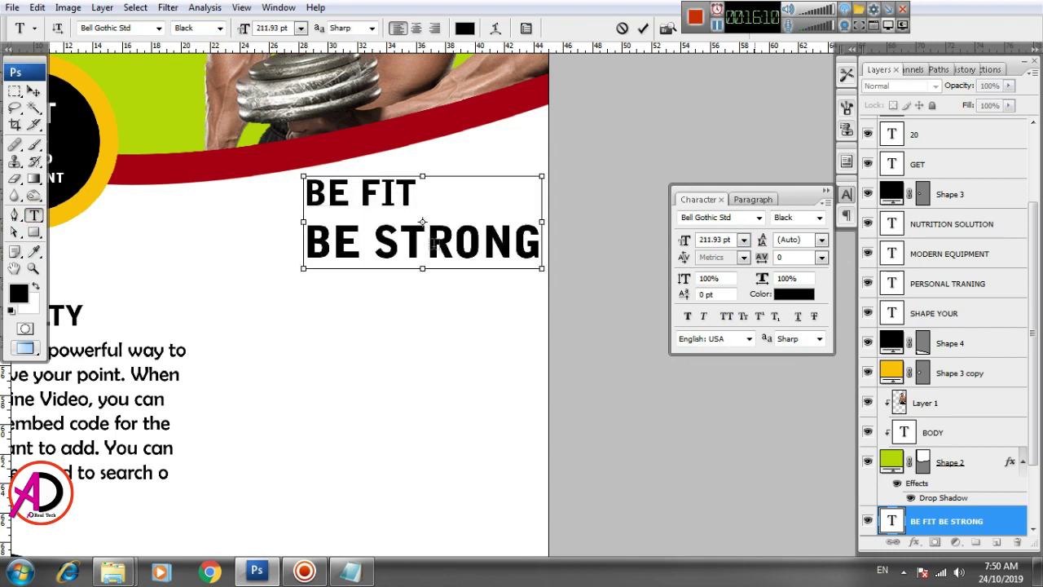
Step: Nudge the BE FIT / BE STRONG text up, then slightly left and down
key("v")
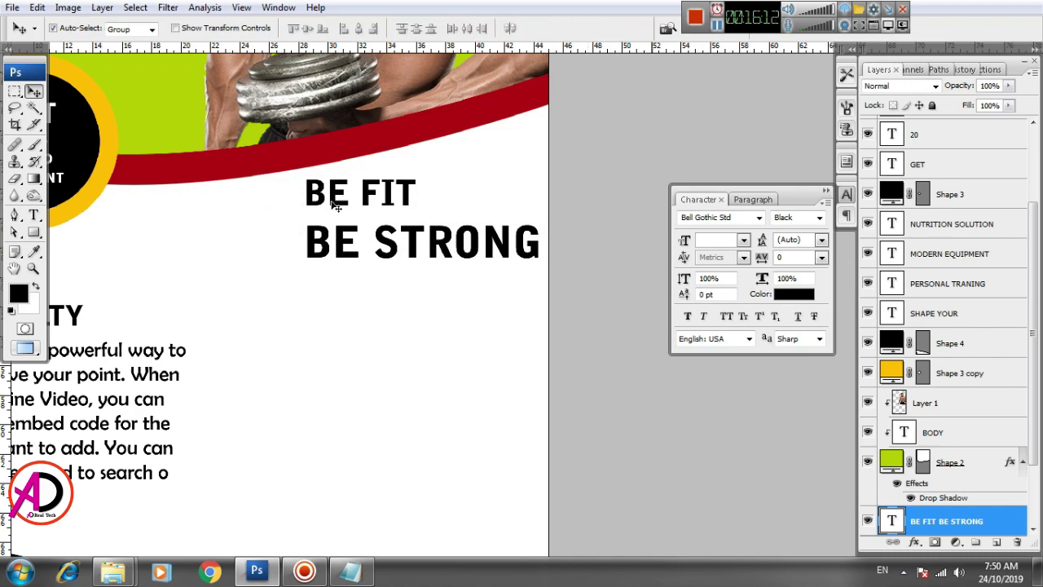
left_click_drag(335, 204, 333, 196)
scroll(386, 336, "down", 2)
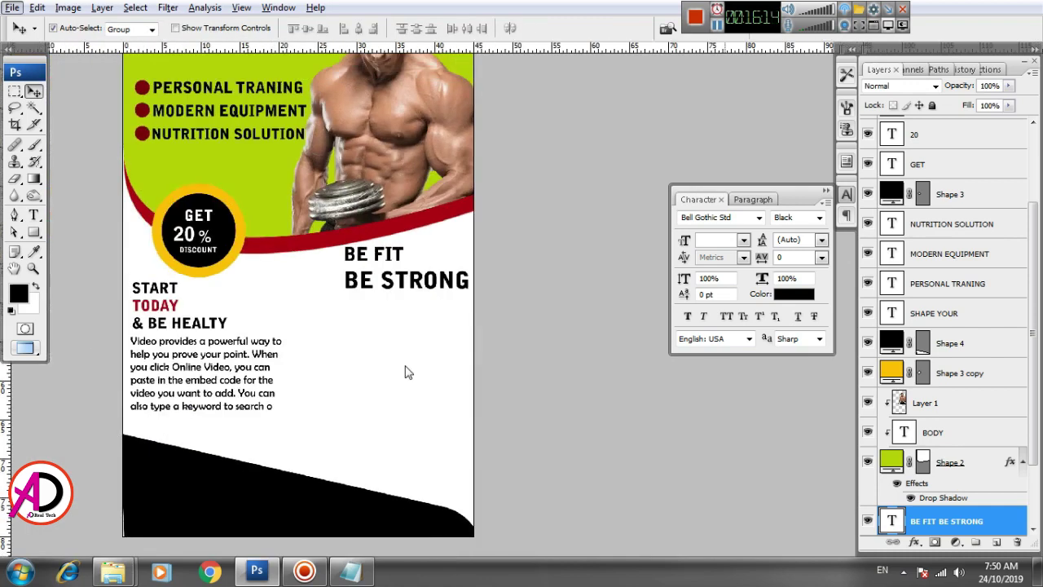
left_click_drag(342, 242, 327, 242)
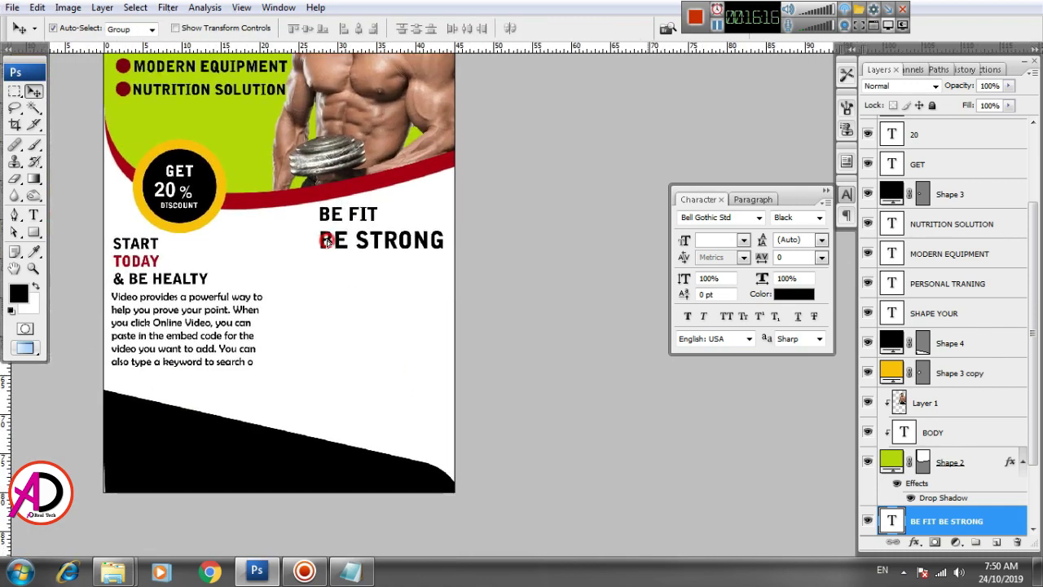
Step: Sample dark red from the red band as the BE STRONG text colour and commit
left_click(35, 217)
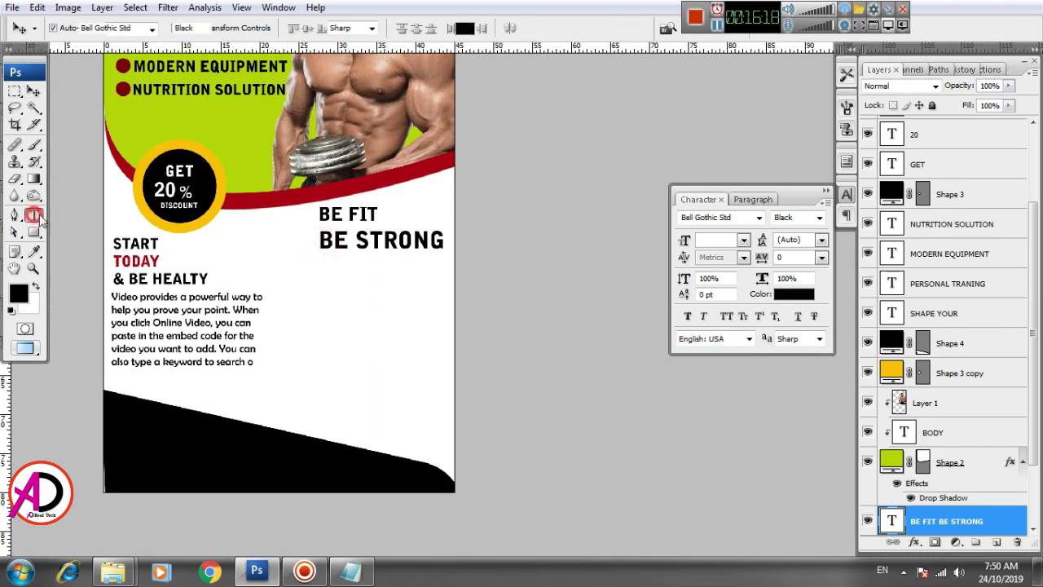
double_click(333, 241)
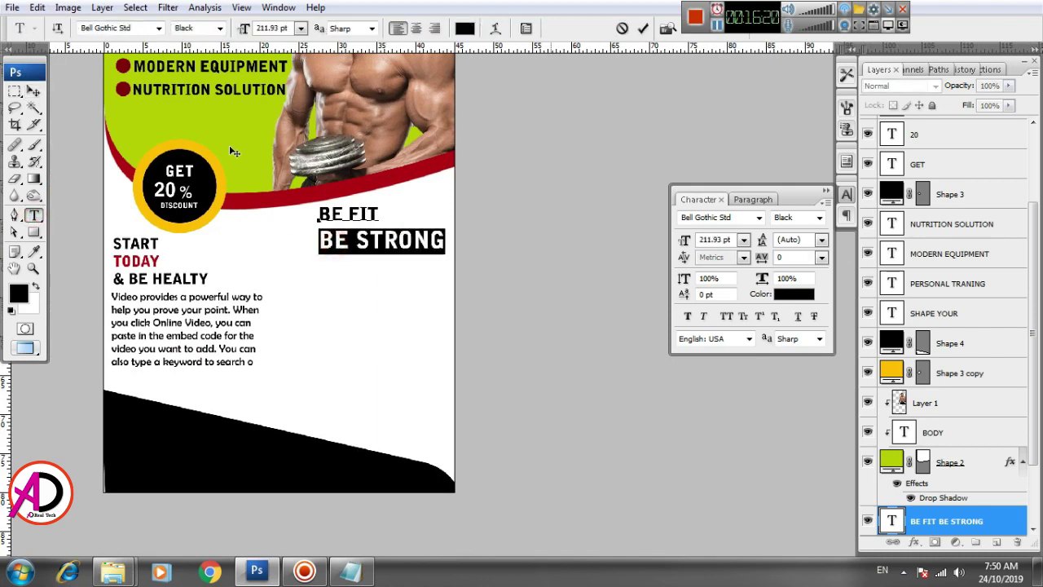
left_click(784, 295)
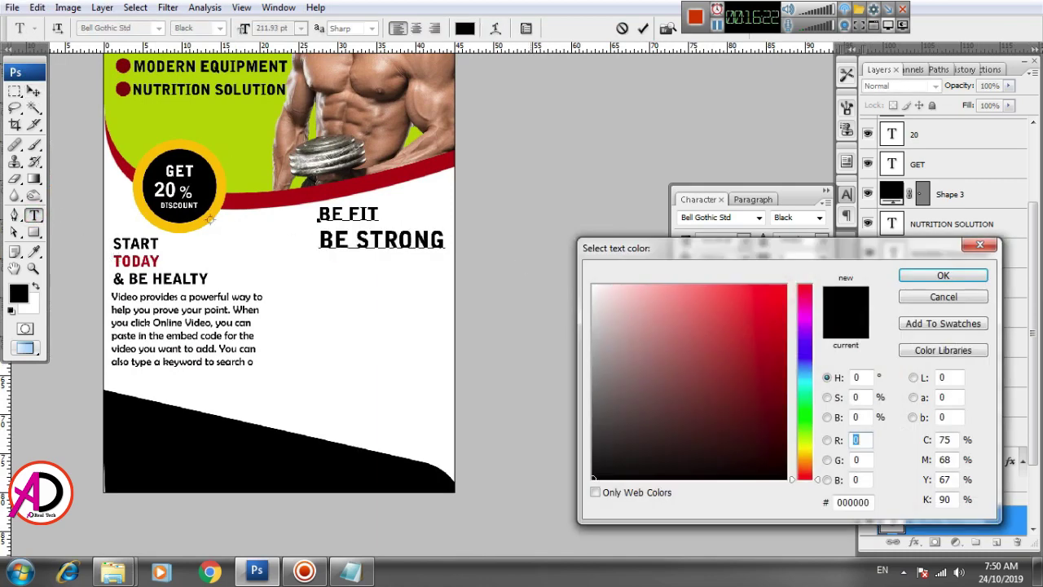
left_click(261, 203)
left_click(926, 274)
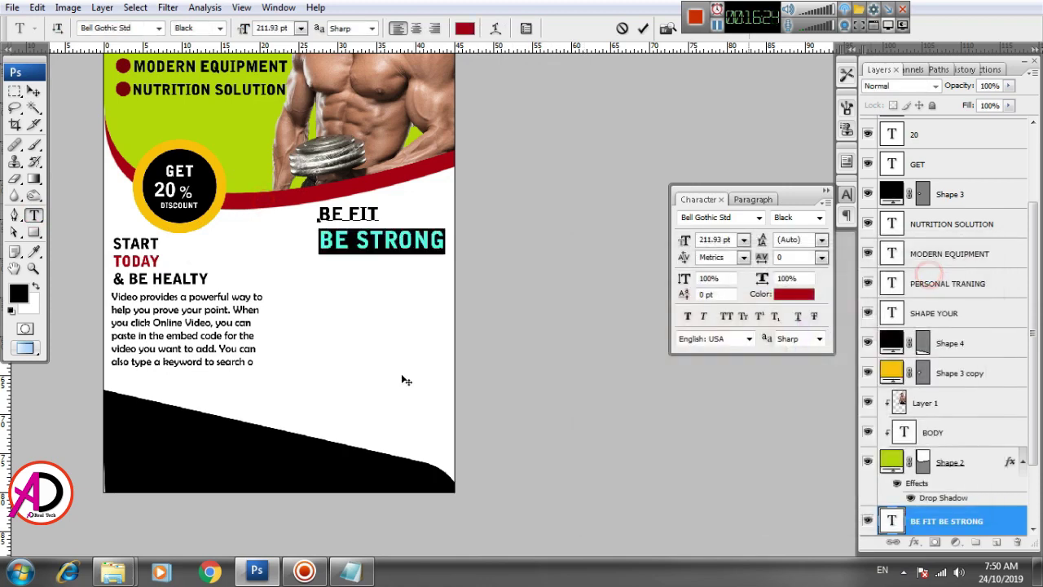
key("BackSpace")
key("ctrl")
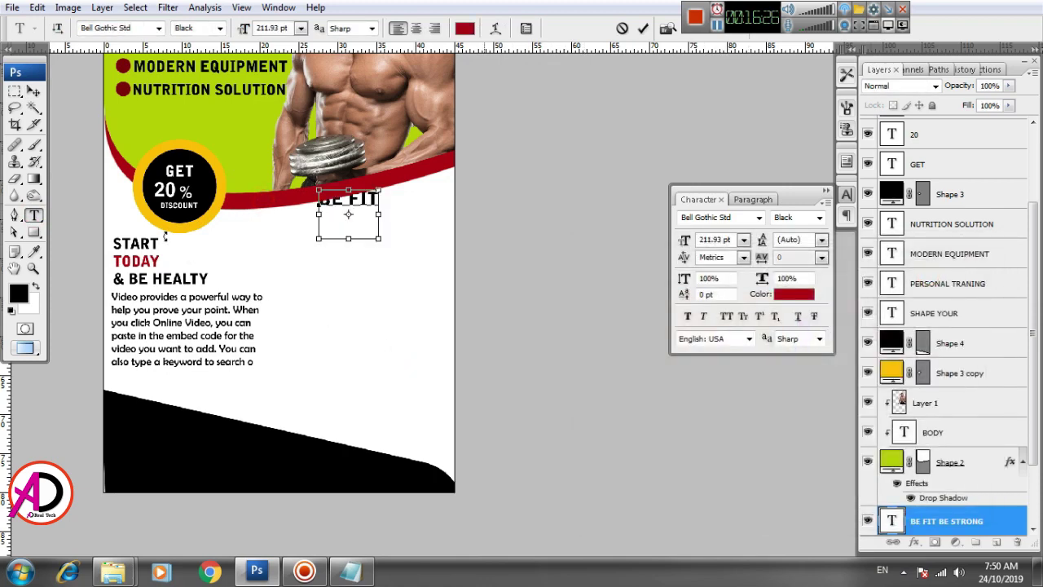
left_click(34, 90)
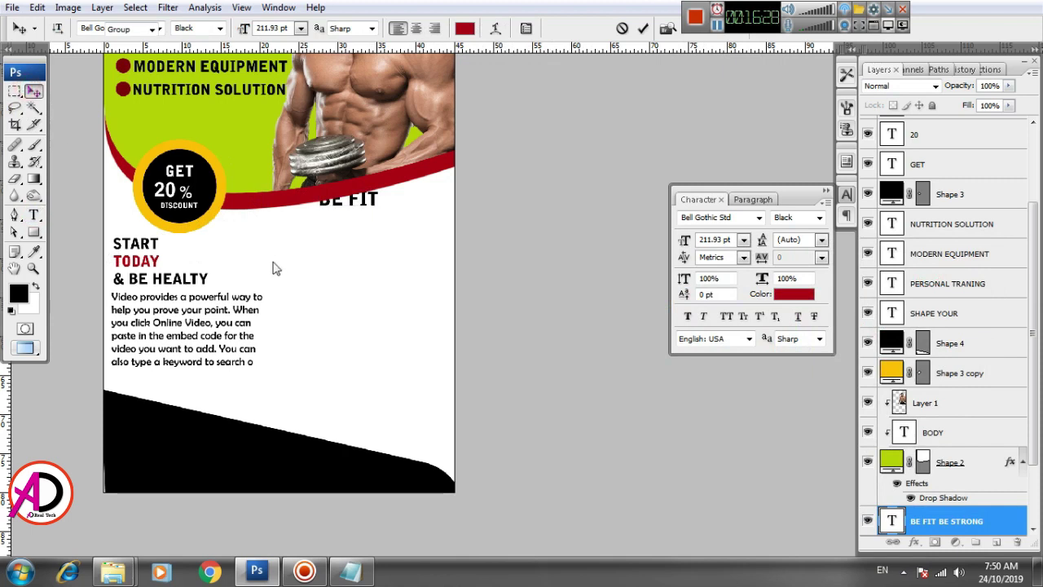
Step: Undo to restore the missing BE STRONG line and shift the text slightly down
left_click(342, 211)
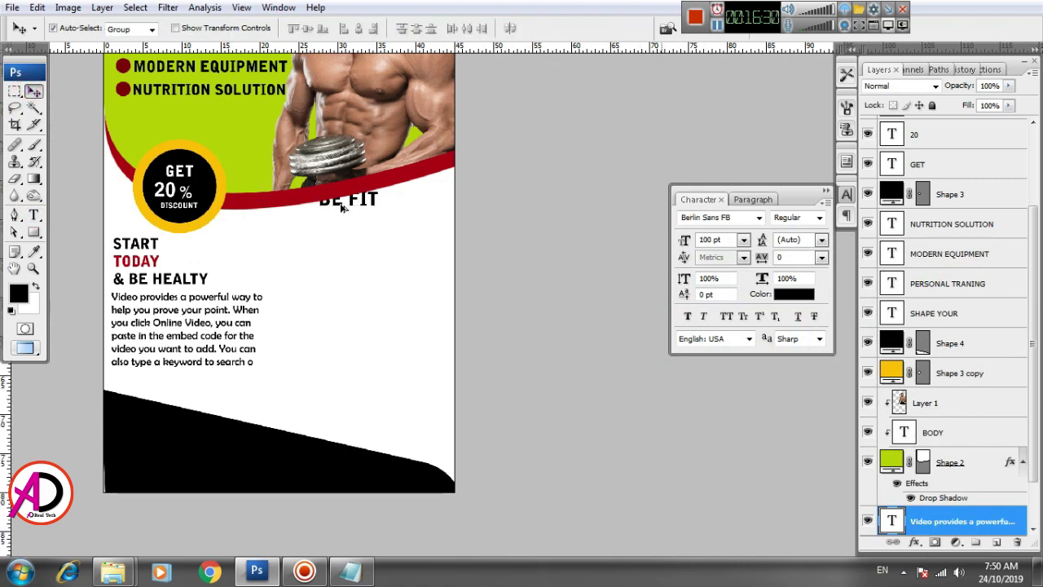
key("ctrl+z")
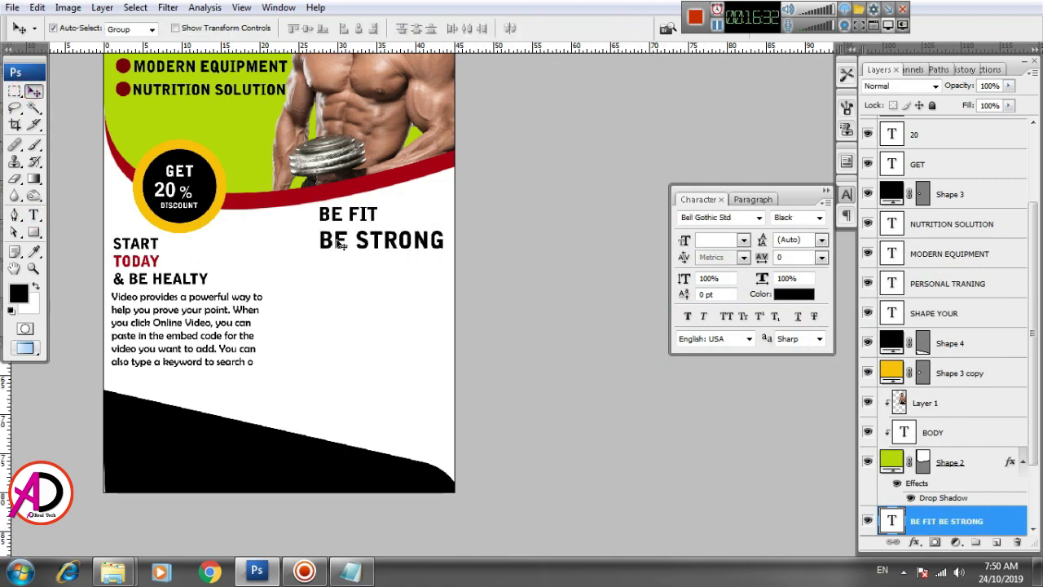
left_click_drag(339, 245, 337, 254)
left_click(795, 293)
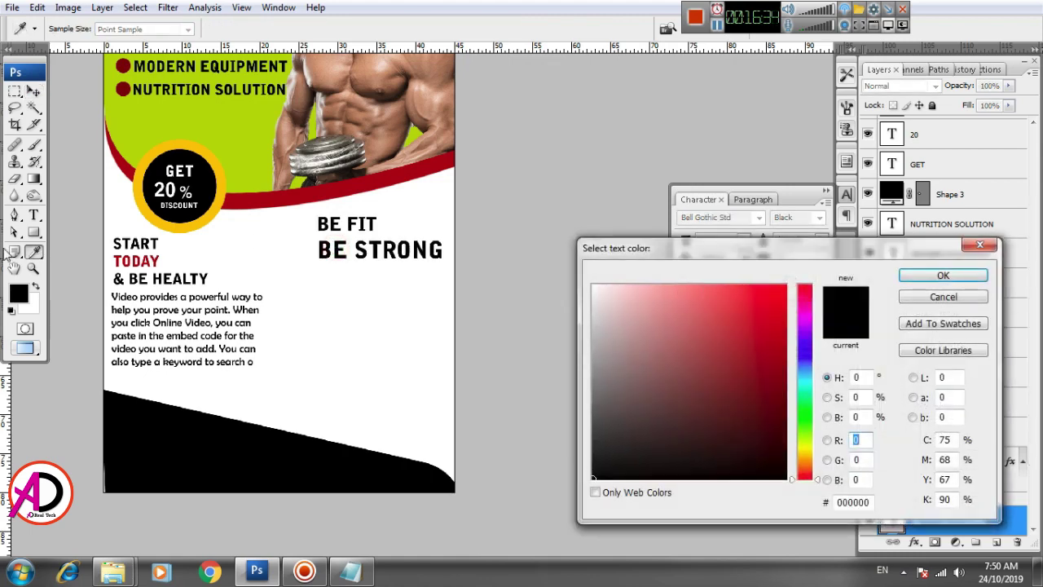
key("Return")
Step: Recolour the whole BE STRONG line dark red with R 169 and commit
left_click(34, 214)
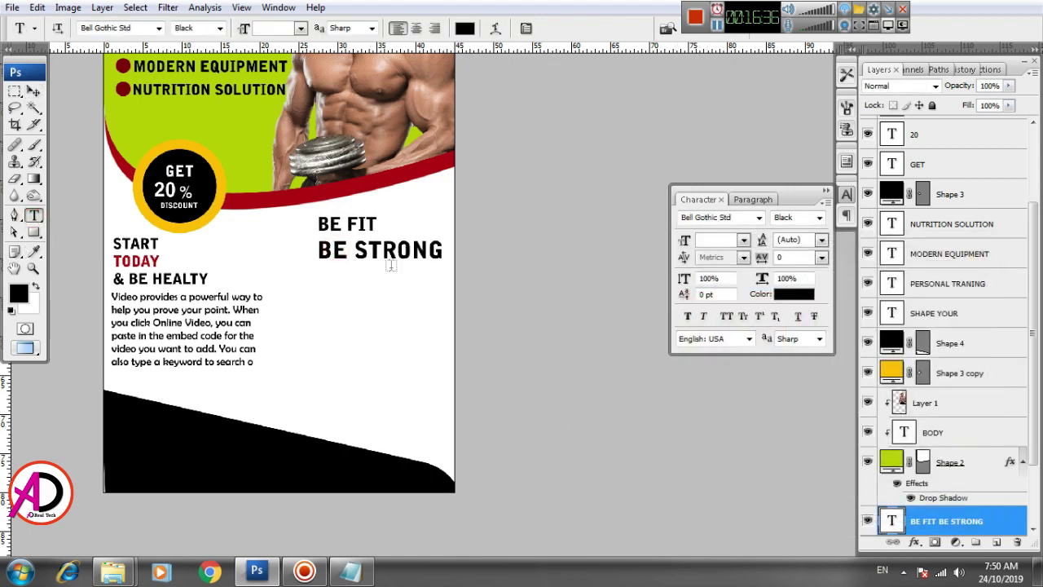
double_click(383, 253)
triple_click(383, 253)
left_click(793, 295)
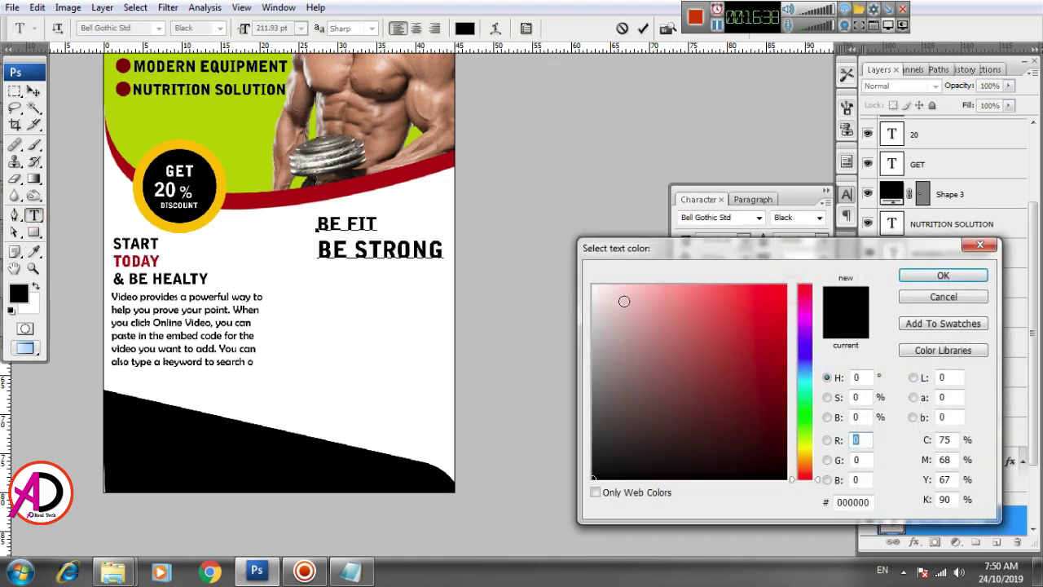
type("169")
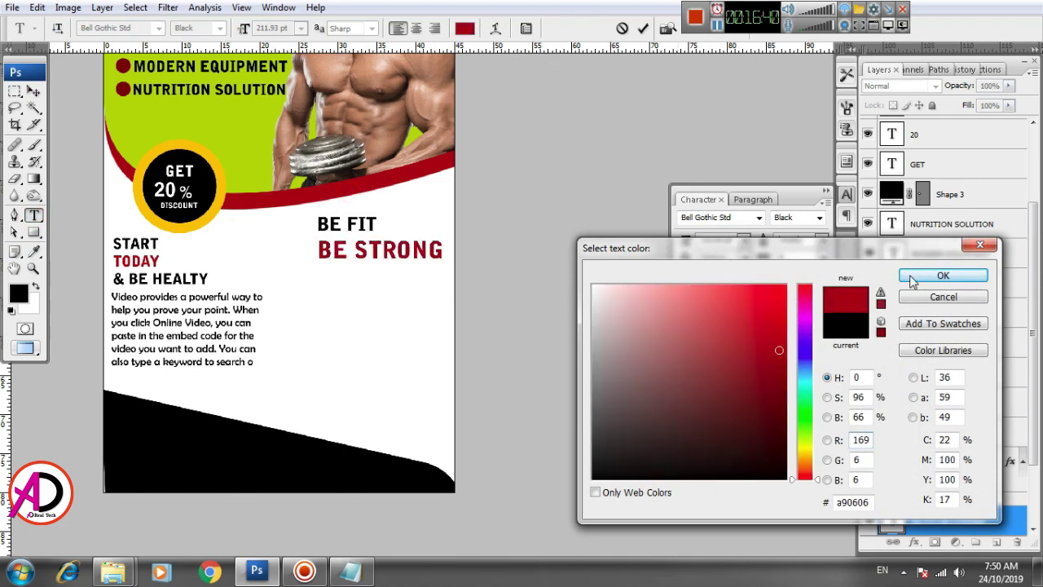
left_click(916, 277)
left_click(14, 91)
Step: Copy the Heavy weight through Indoor cycling lines from the Notepad notes
left_click(286, 263)
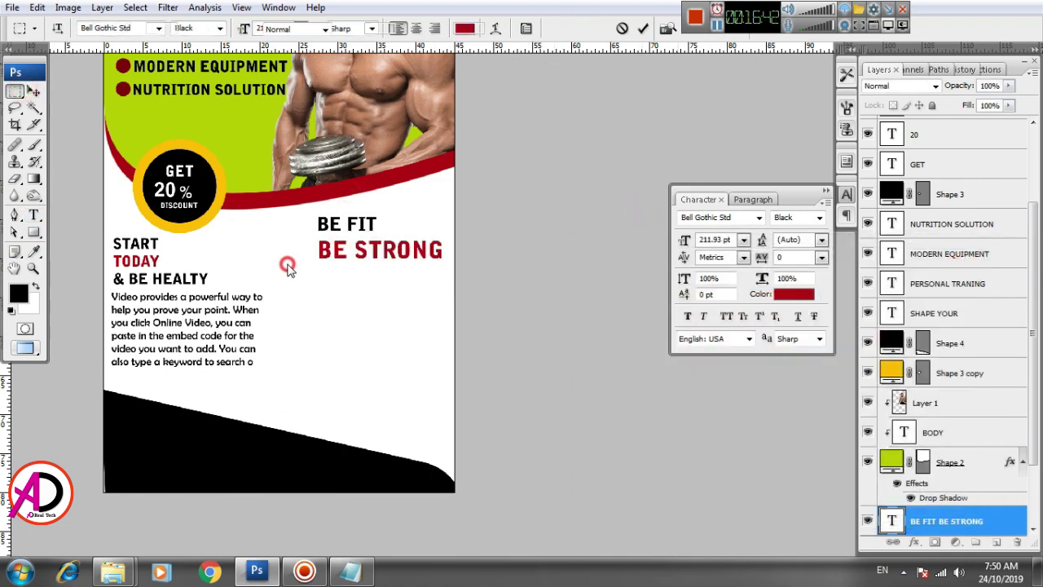
left_click(300, 278)
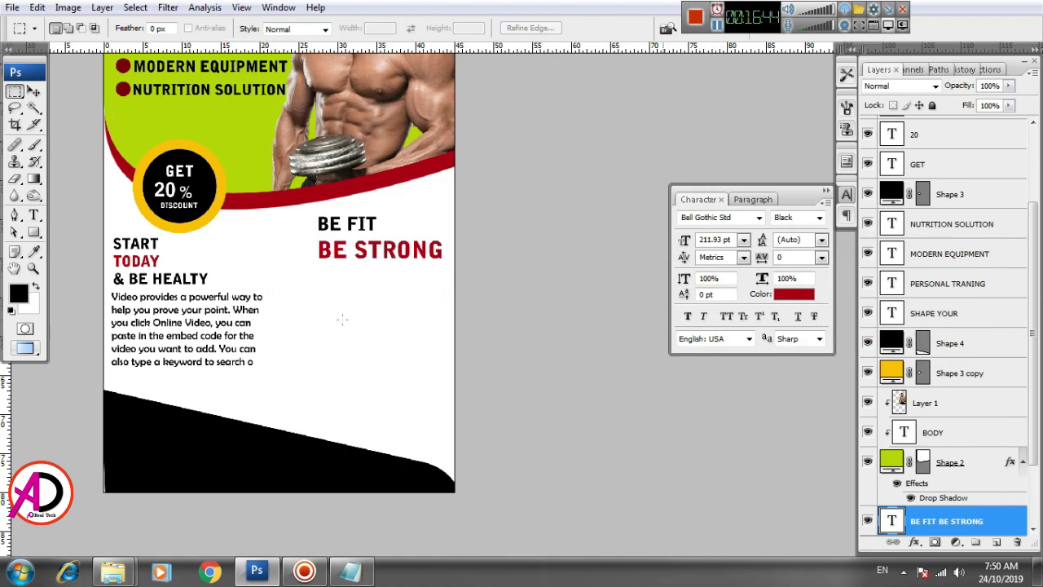
left_click_drag(345, 354, 347, 337)
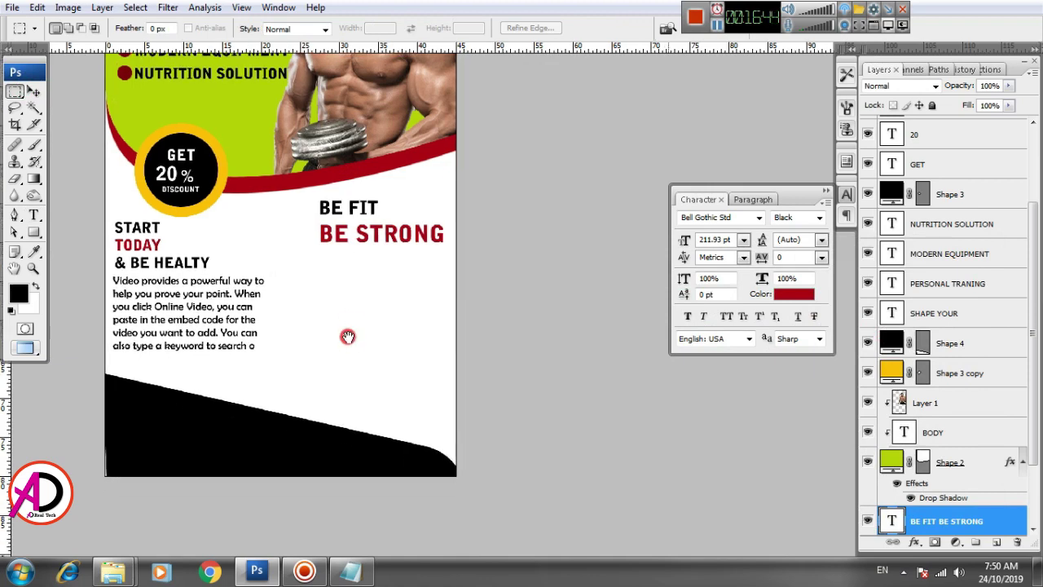
left_click(238, 575)
left_click(398, 388)
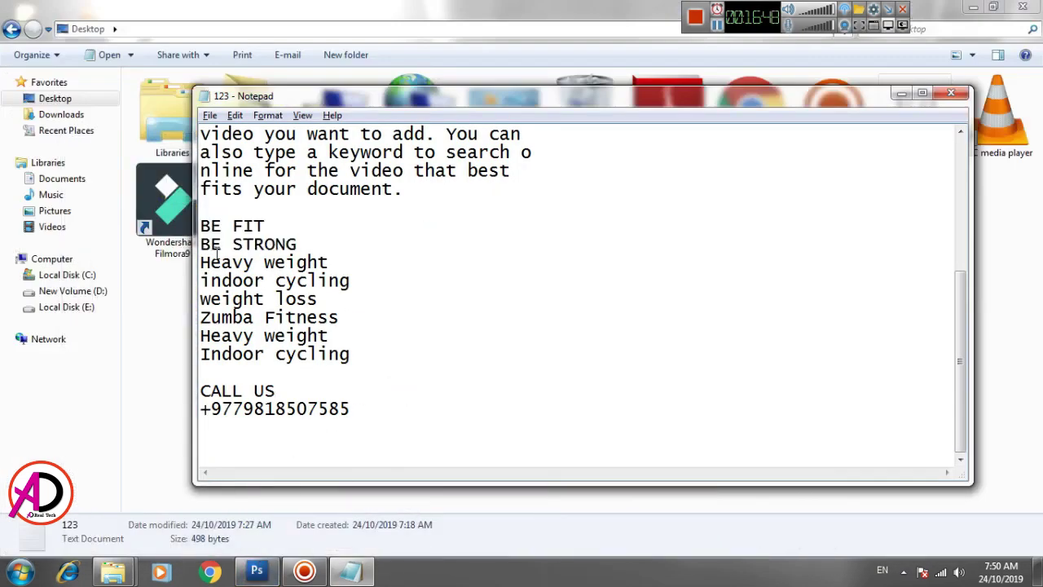
mouse_move(203, 262)
left_mouse_down()
mouse_move(256, 286)
mouse_move(347, 355)
left_mouse_up()
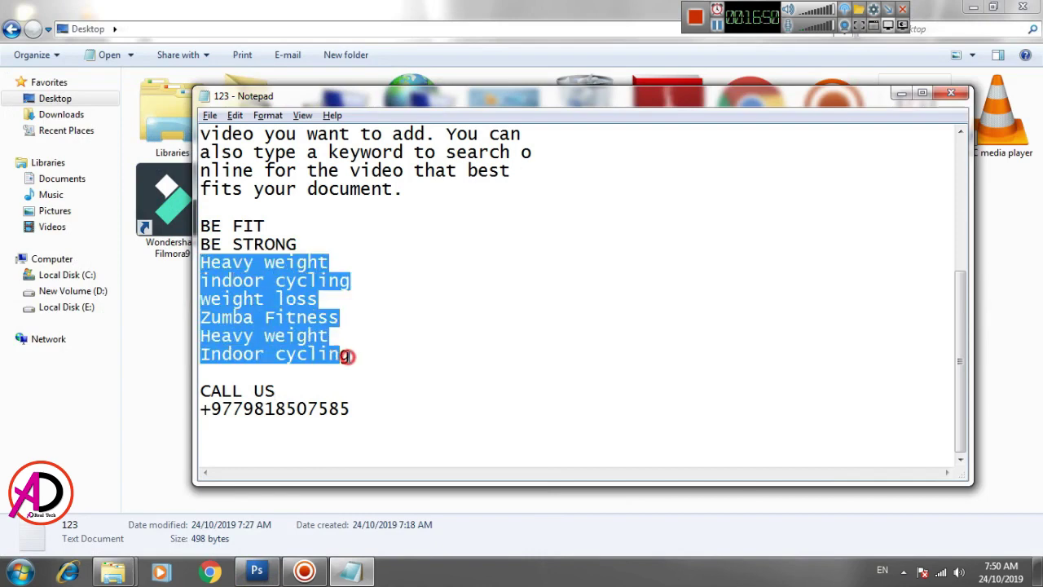
key("alt+Tab")
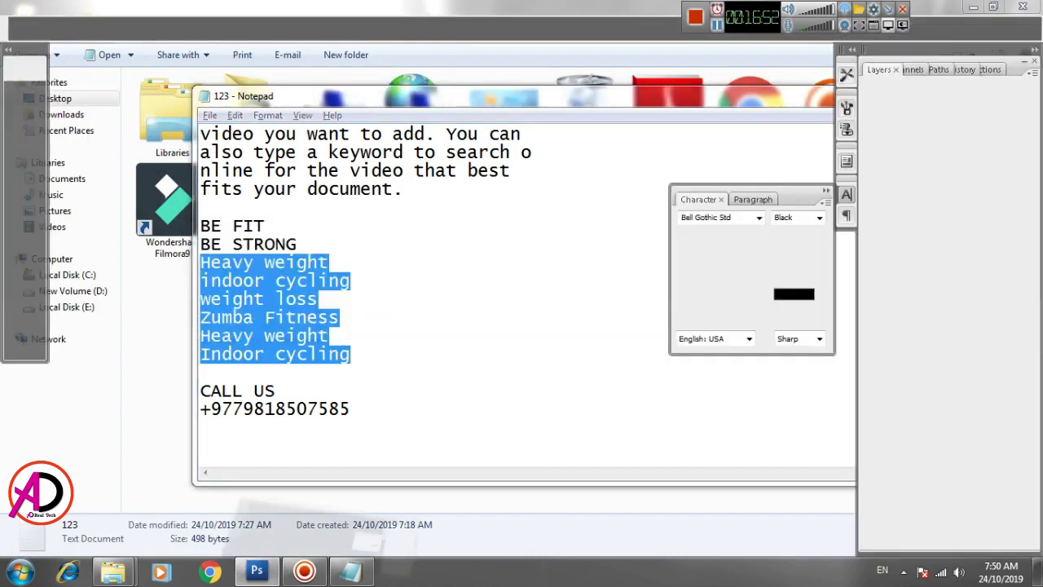
left_click_drag(355, 354, 365, 354)
Step: Paste the Heavy weight–Indoor cycling list as new text below BE STRONG and nudge it down
key("t")
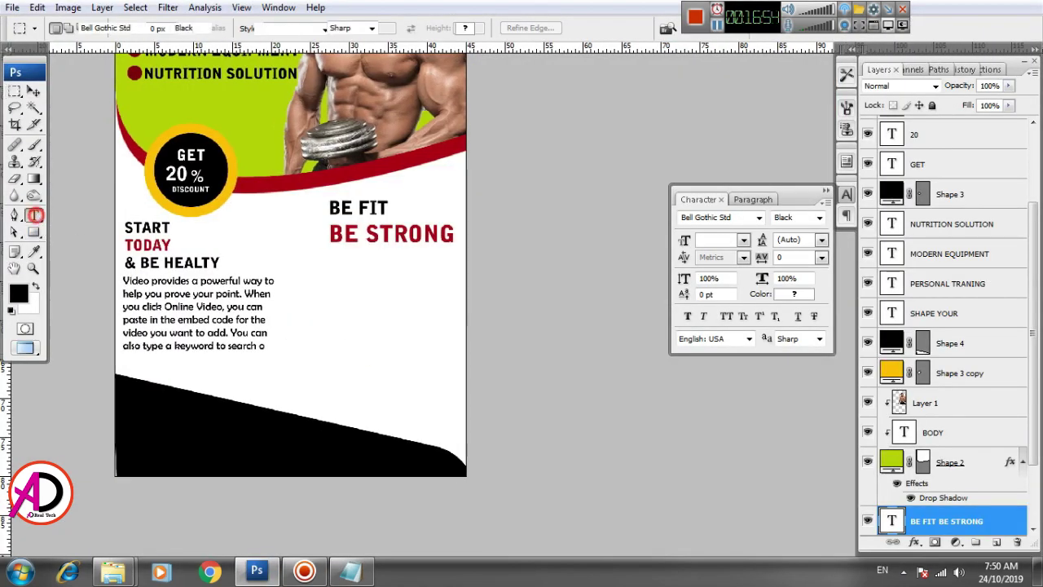
left_click(327, 253)
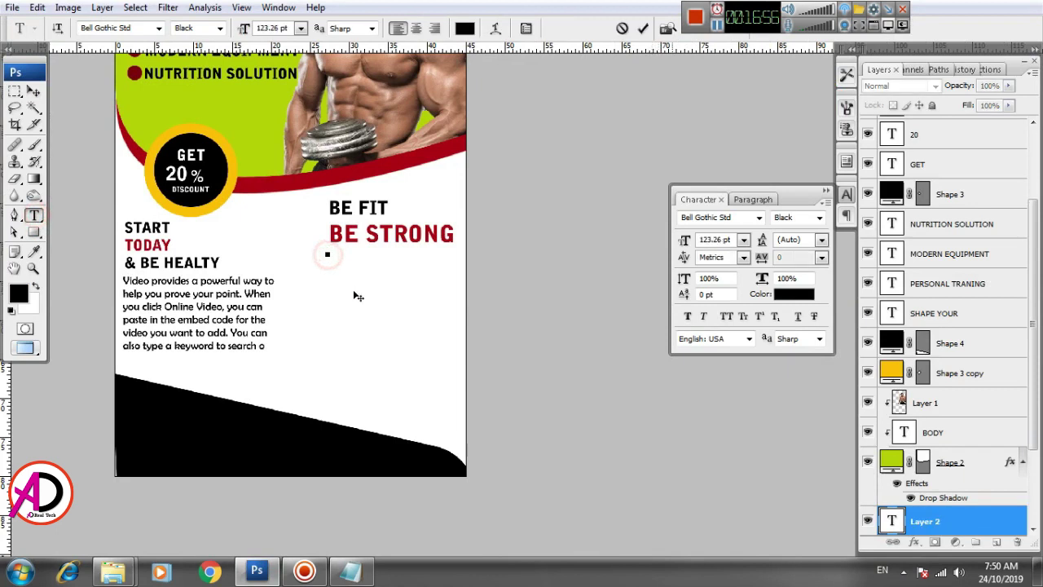
type("Heavy weight indoor cycling weight loss Zumba Fitness Heavy weight Indoor cycling")
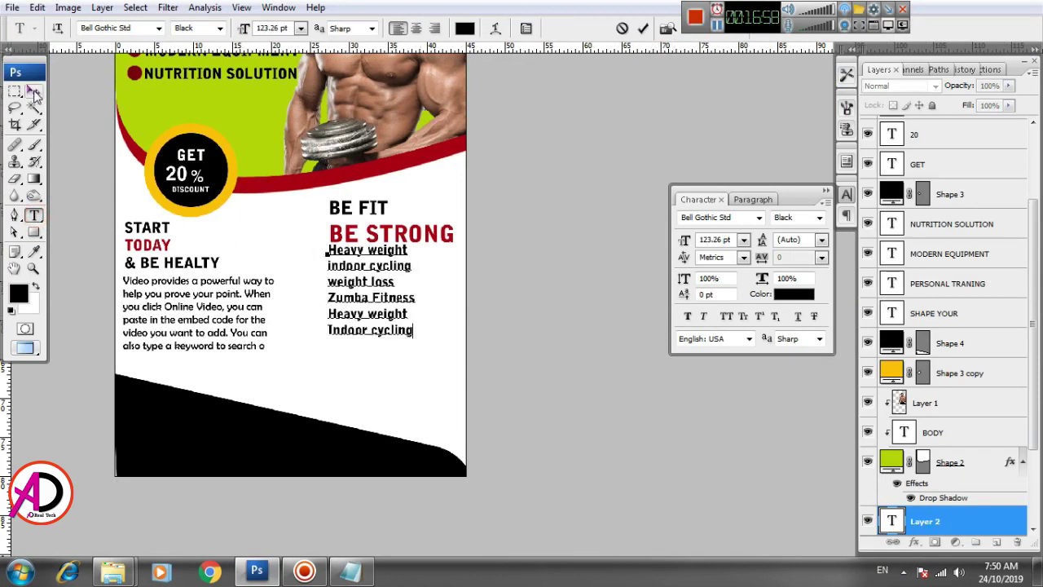
left_click(35, 93)
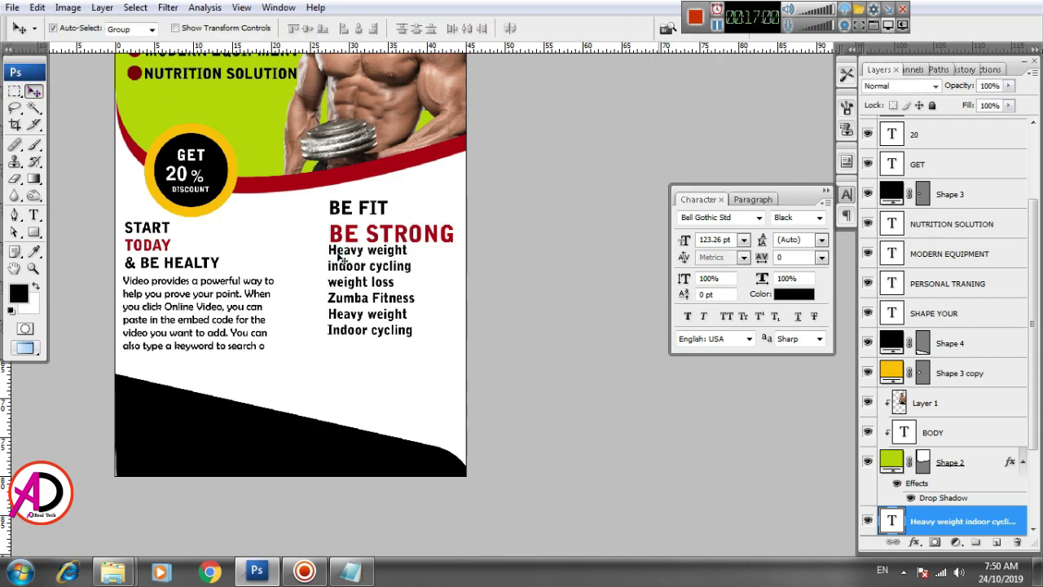
left_click_drag(336, 255, 335, 256)
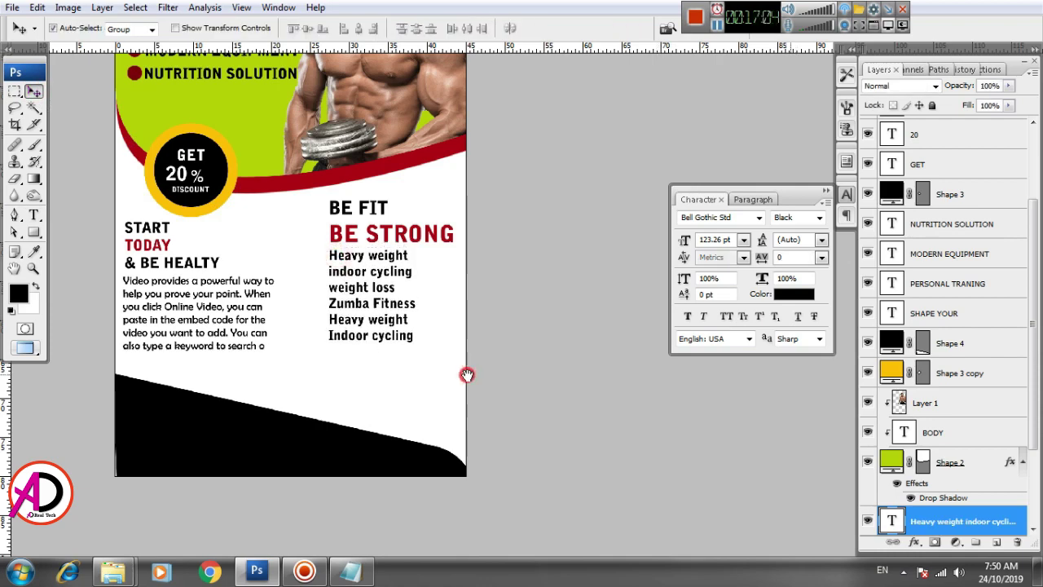
Step: Move the activity list down and right so it sits under BE STRONG
scroll(454, 373, "up", 1)
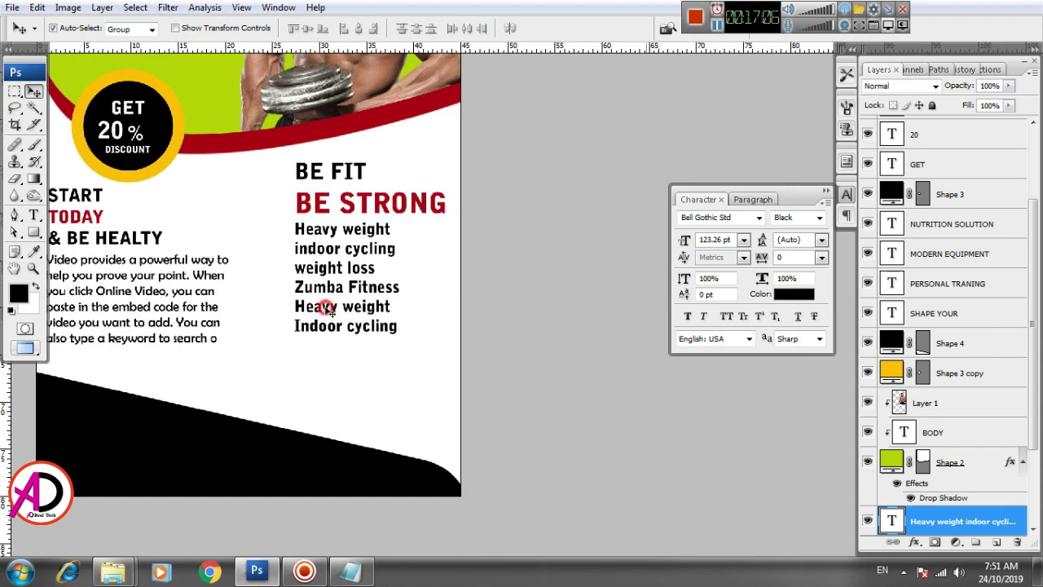
left_click_drag(319, 306, 325, 312)
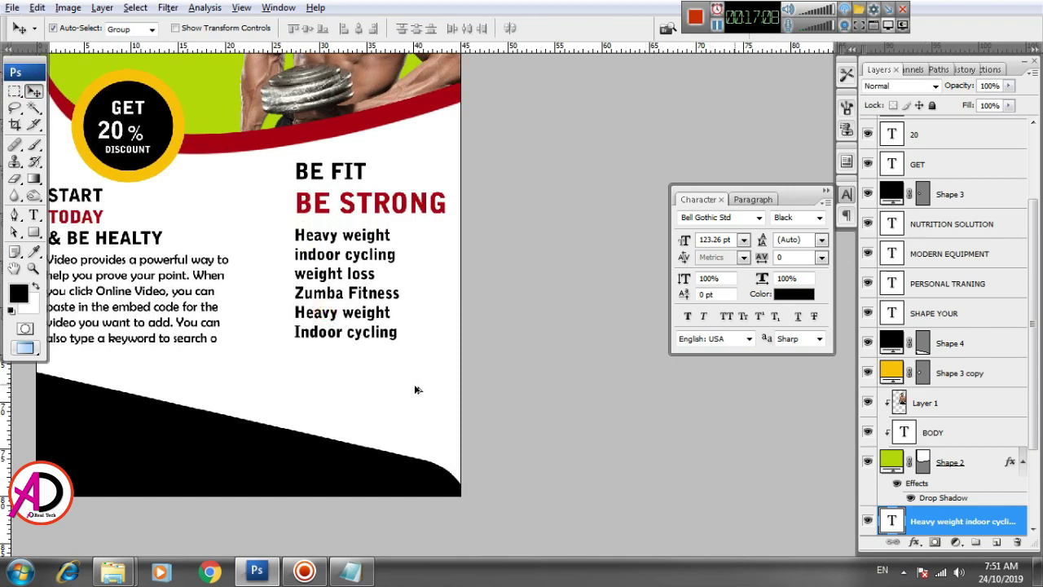
scroll(415, 387, "down", 2)
scroll(407, 383, "up", 2)
scroll(412, 383, "down", 1)
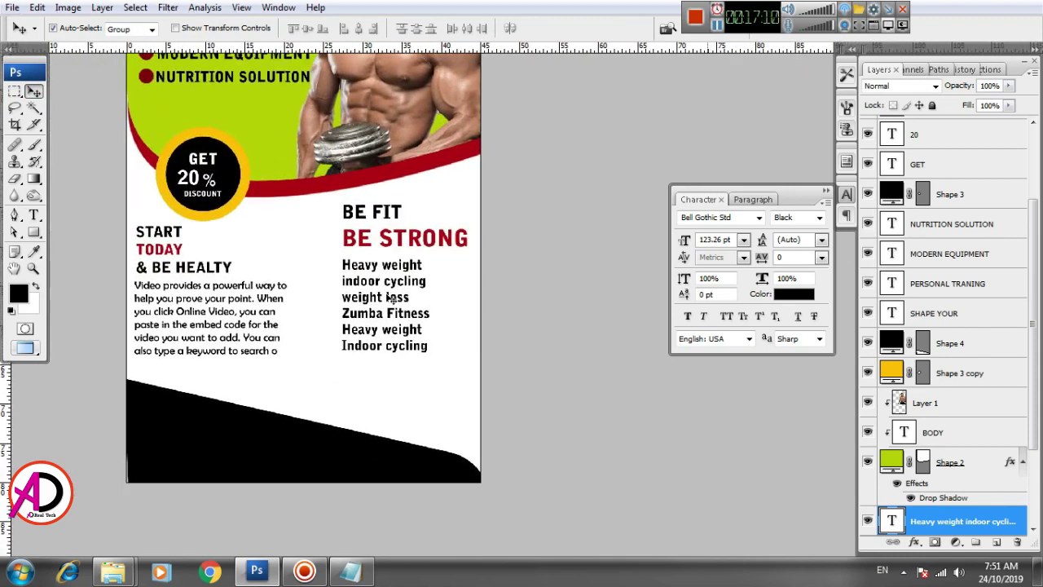
left_click_drag(377, 272, 389, 272)
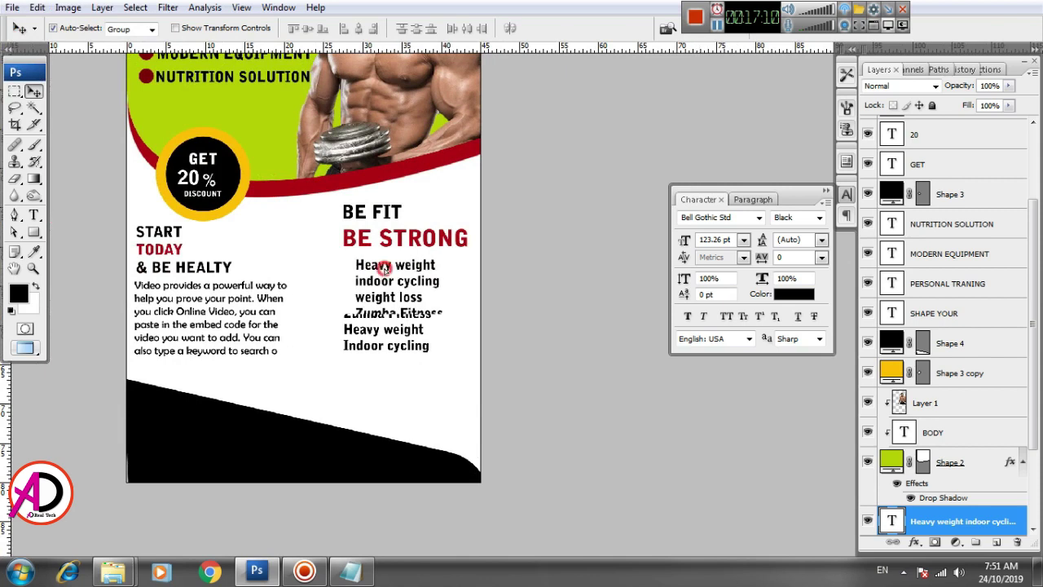
Step: Try 10 pt and 72 pt leading, then apply 250 pt line spacing to the list
left_click(822, 240)
left_click(811, 330)
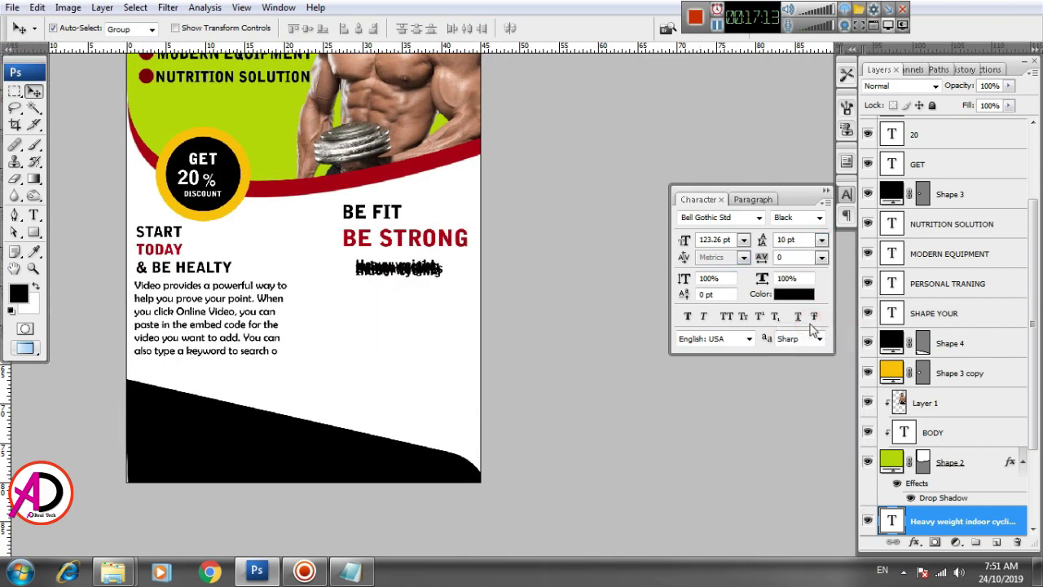
left_click(822, 240)
left_click(815, 499)
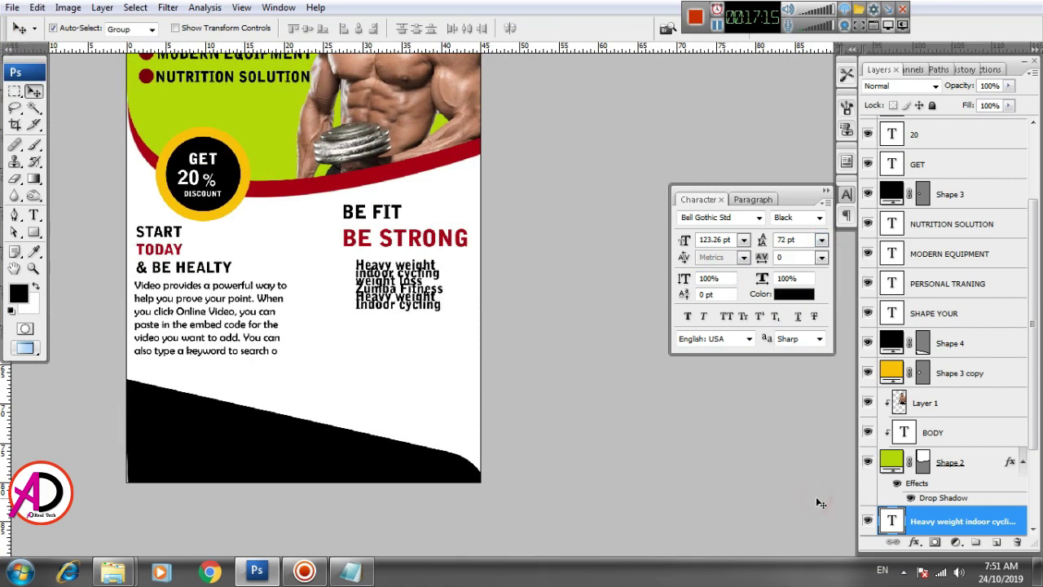
left_click(764, 242)
type("250")
key("Return")
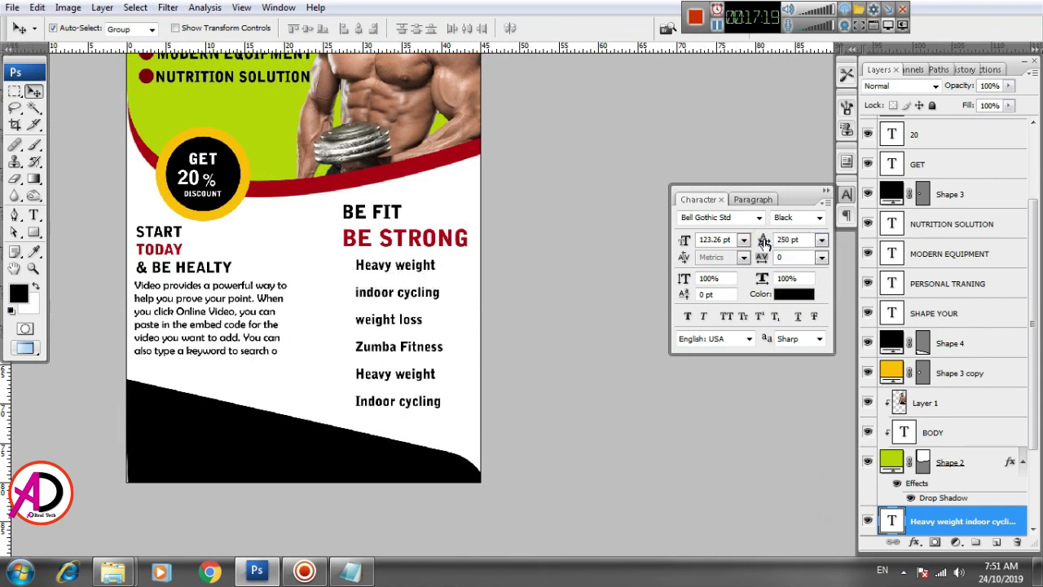
left_click(762, 240)
Step: Set the list leading to 200 pt and move the red dots beside the list lines
type("200")
key("Return")
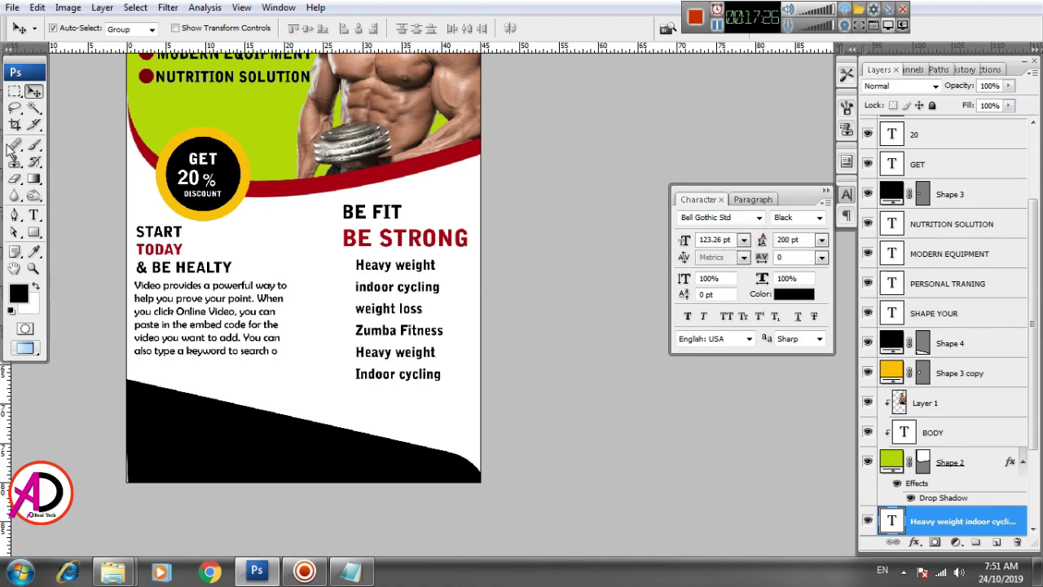
left_click(33, 91)
scroll(261, 298, "up", 3)
left_click_drag(261, 299, 293, 316)
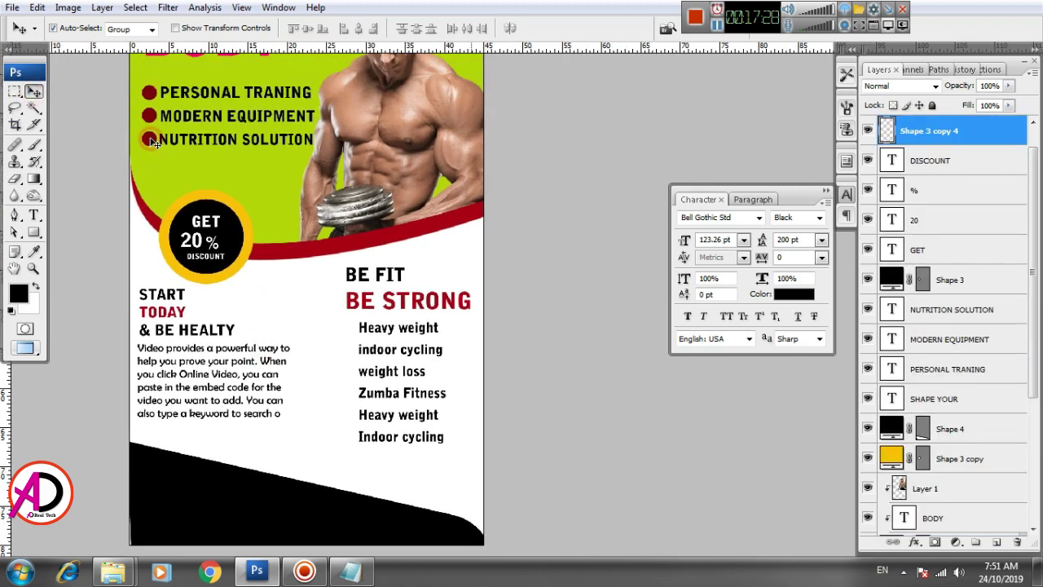
left_click_drag(265, 275, 340, 373)
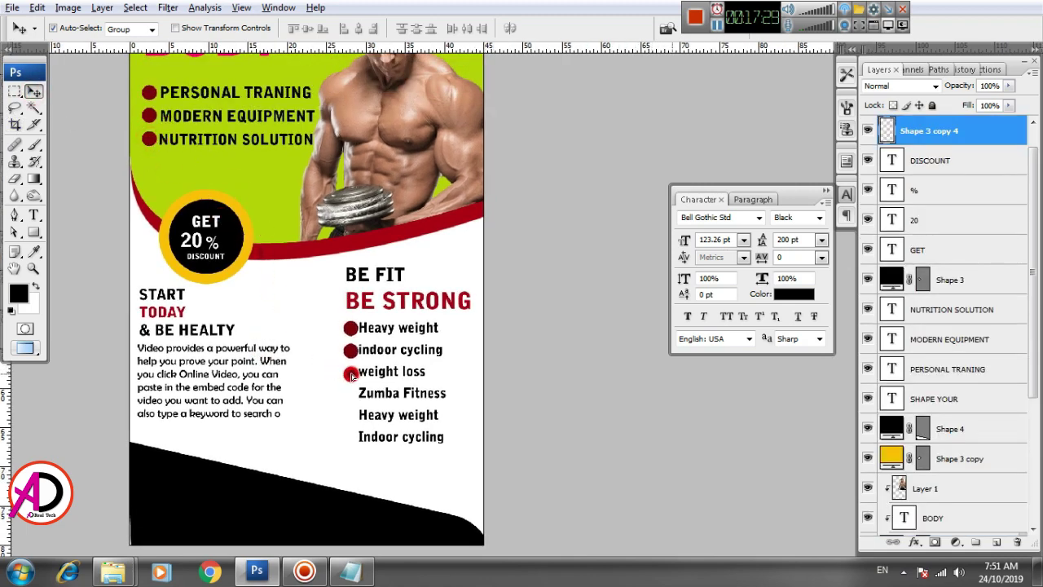
Step: Duplicate the red dots layer, then delete the extra dots layer
key("ctrl+j")
right_click(937, 134)
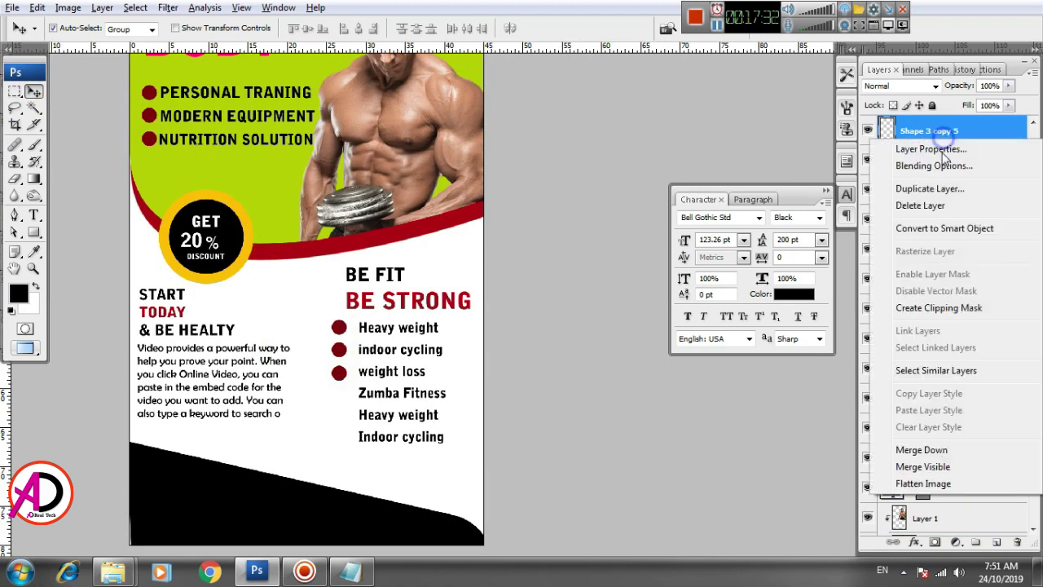
left_click(923, 206)
key("Return")
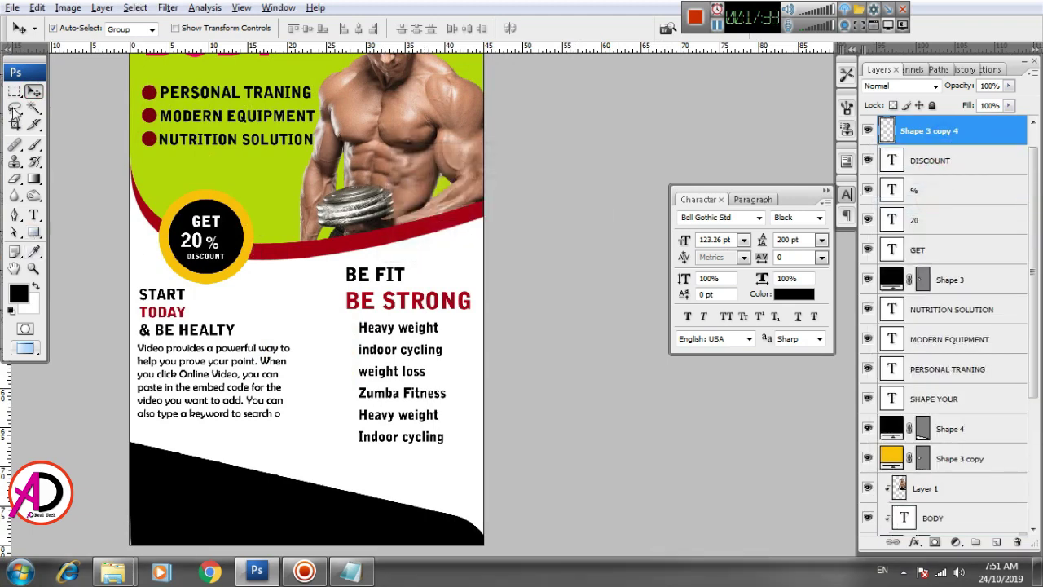
Step: Draw a small black circle with the Ellipse Tool beside Heavy weight
right_click(33, 232)
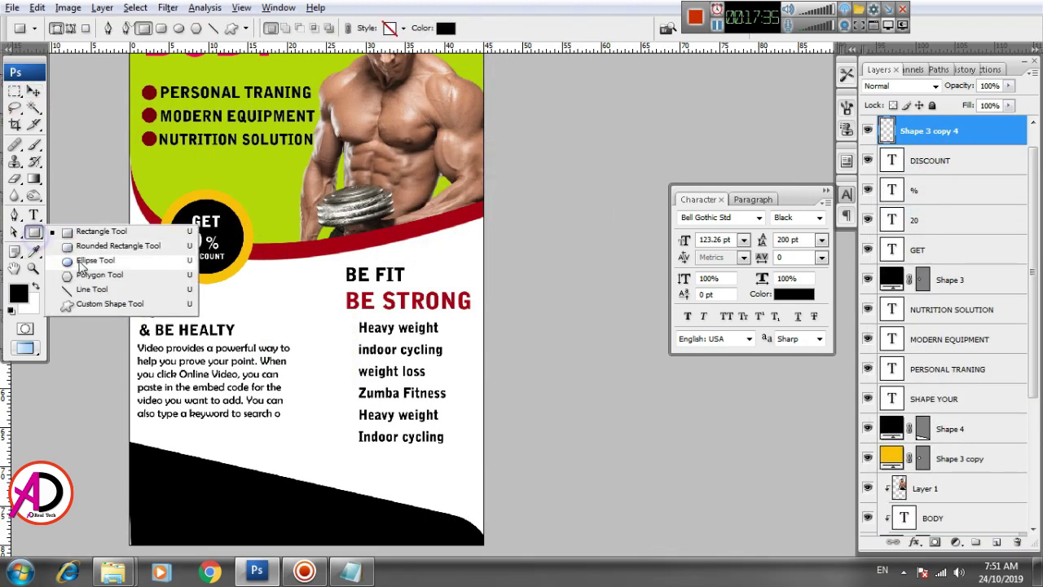
left_click(81, 254)
key("ctrl+plus")
key("ctrl+plus")
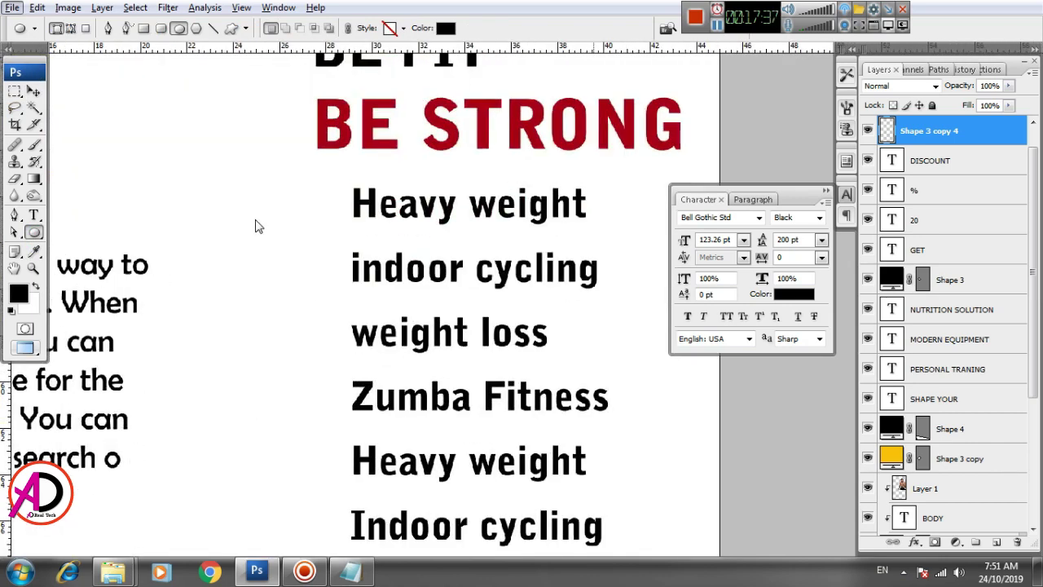
mouse_move(255, 218)
left_mouse_down()
mouse_move(279, 242)
mouse_move(271, 235)
mouse_move(327, 212)
left_mouse_up()
left_click(32, 91)
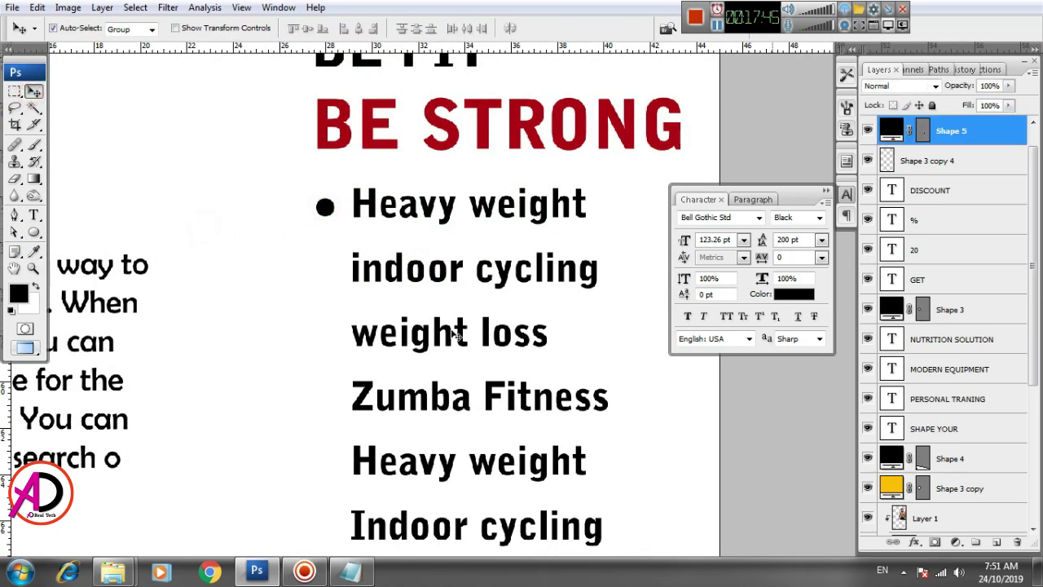
Step: Copy the bullet beside each remaining list line down to Indoor cycling, then zoom out
left_click_drag(326, 210, 328, 277)
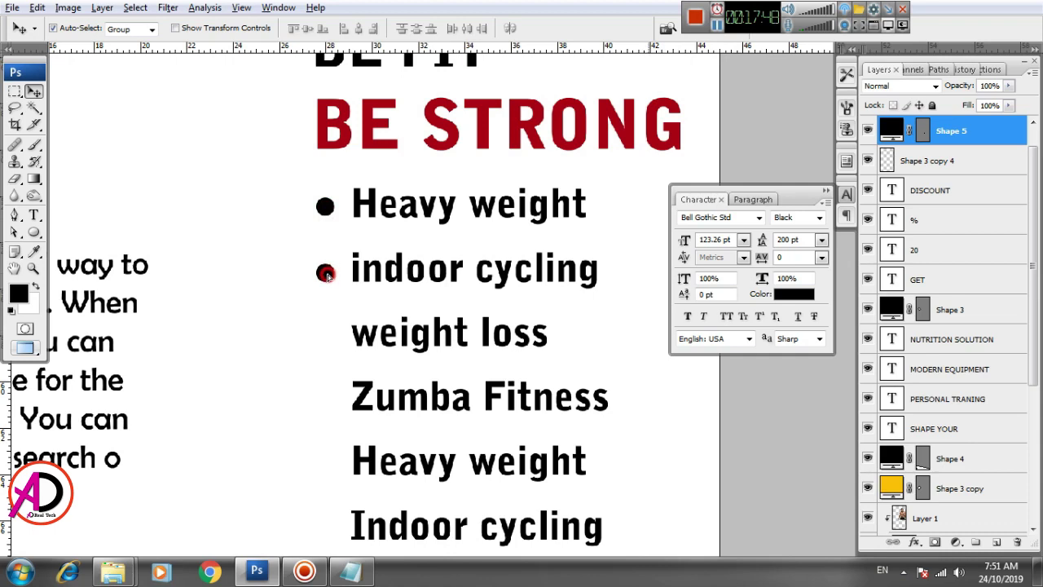
scroll(328, 277, "down", 3)
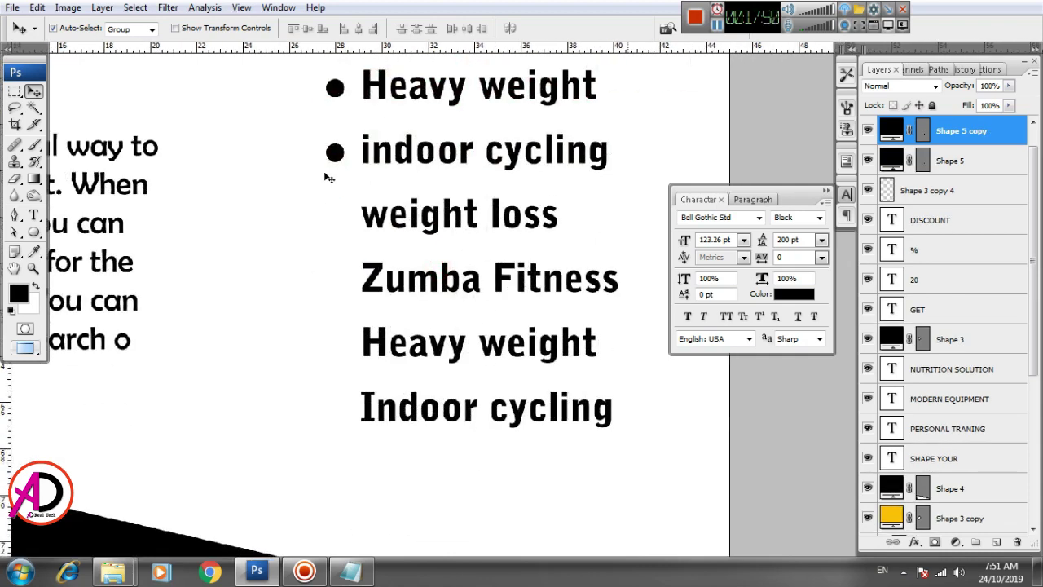
left_click(339, 213)
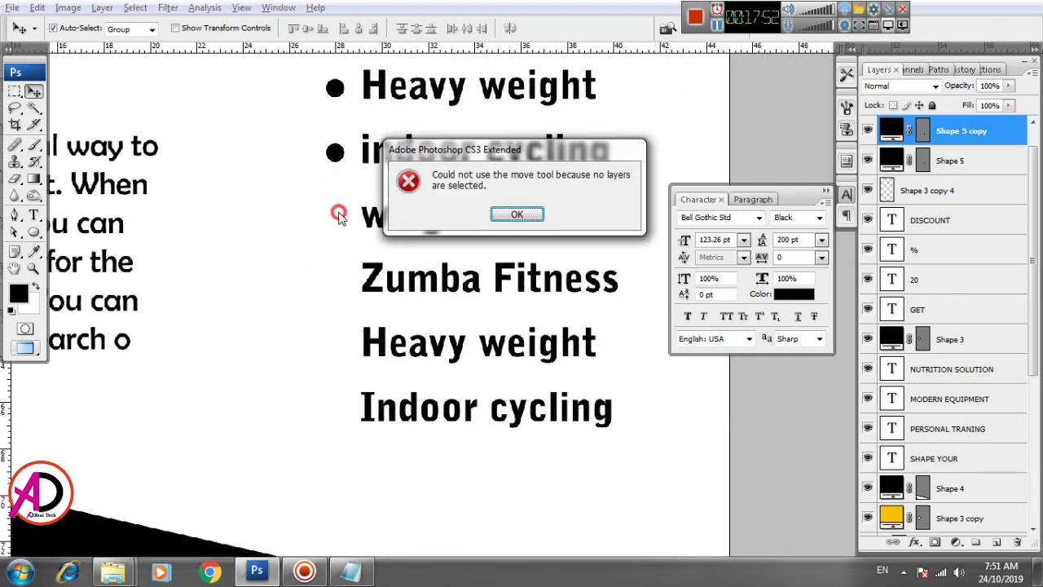
key("Return")
left_click(335, 154)
left_click_drag(335, 155, 339, 411)
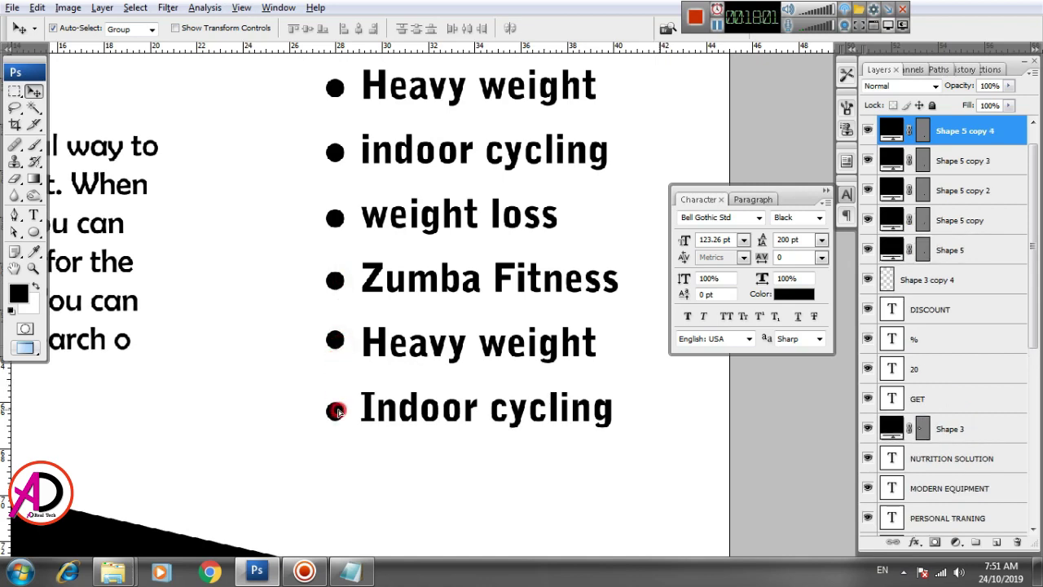
left_click(339, 410, "alt")
key("ctrl+minus")
key("ctrl+minus")
key("ctrl+minus")
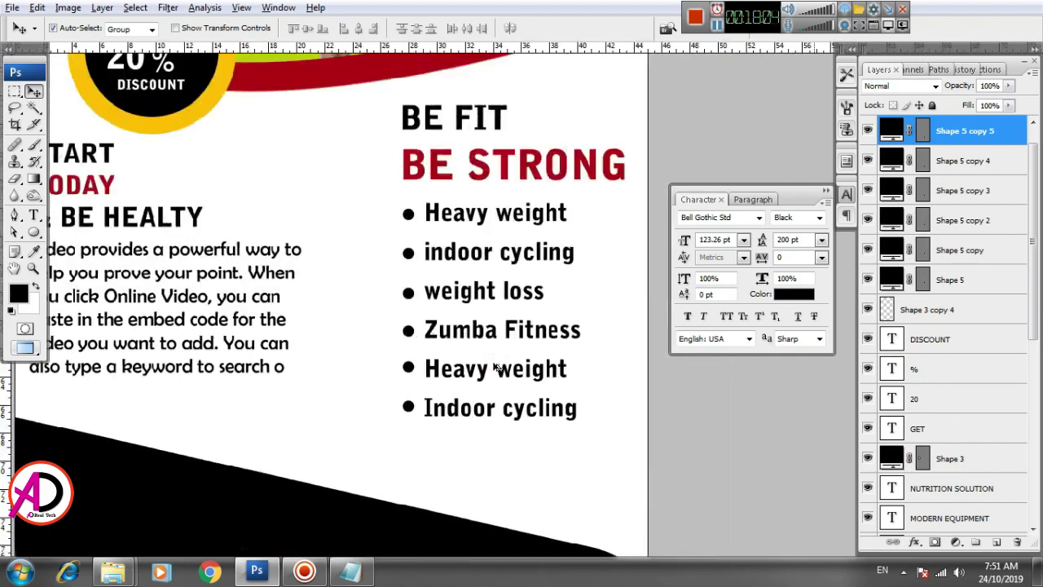
key("ctrl+minus")
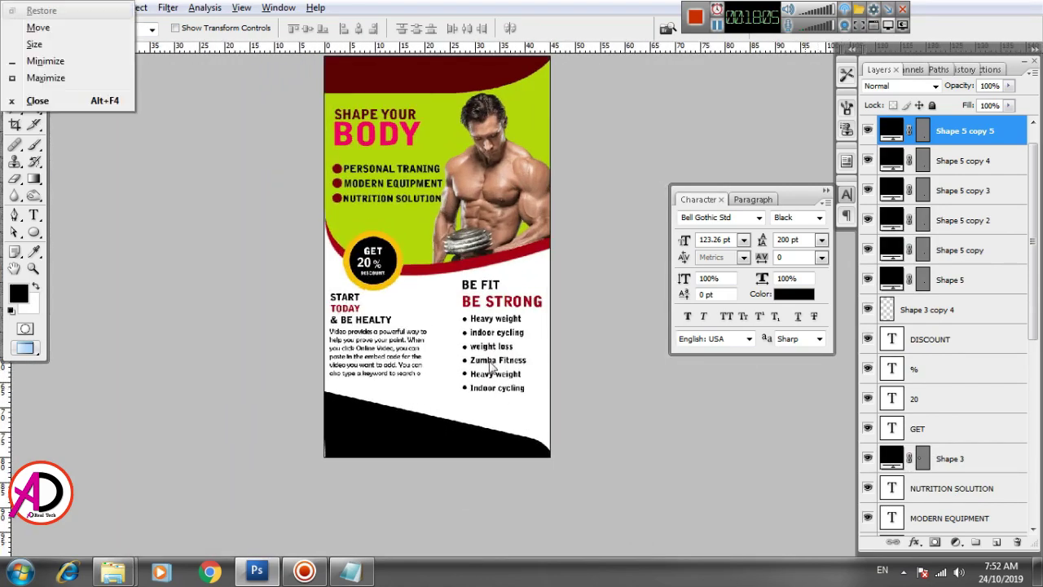
Step: Type BODYSTUDIO at an increased font size in the top header band
key("ctrl+plus")
key("ctrl+plus")
key("ctrl+plus")
key("t")
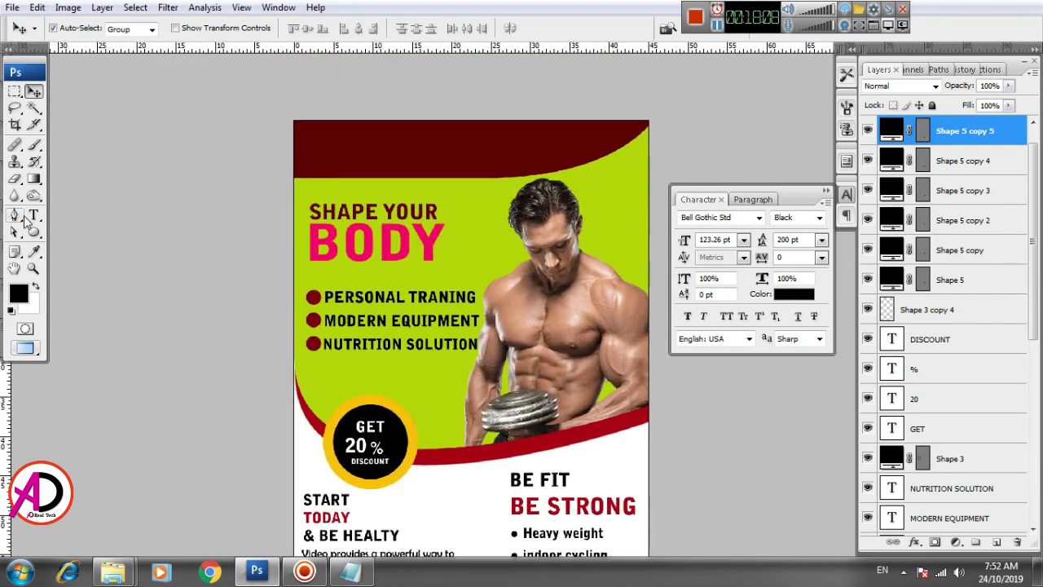
left_click(337, 152)
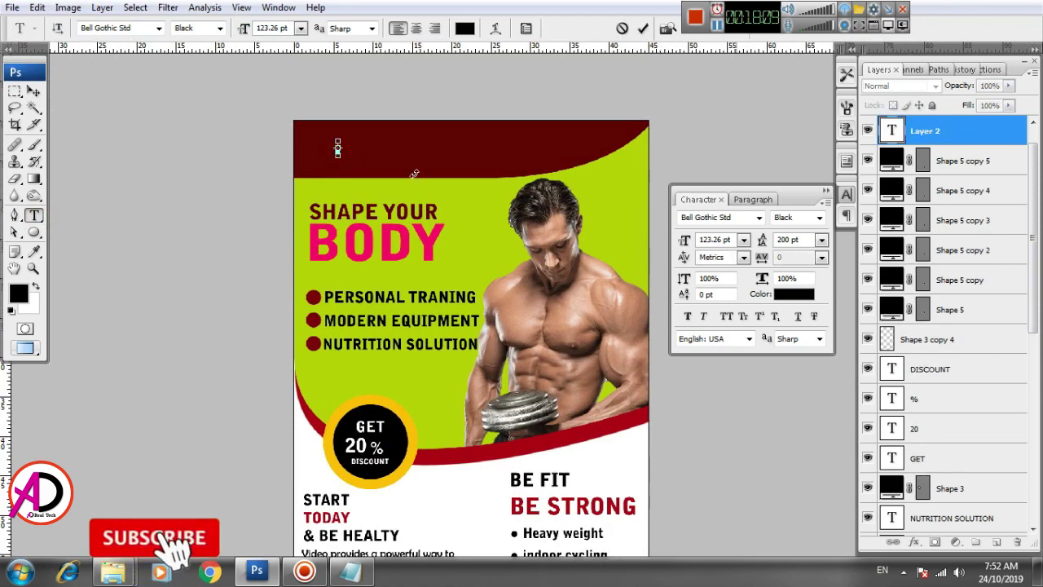
key("ctrl+shift+period")
key("ctrl+shift+period")
key("ctrl+shift+period")
key("ctrl+shift+period")
key("ctrl+shift+period")
key("ctrl+shift+period")
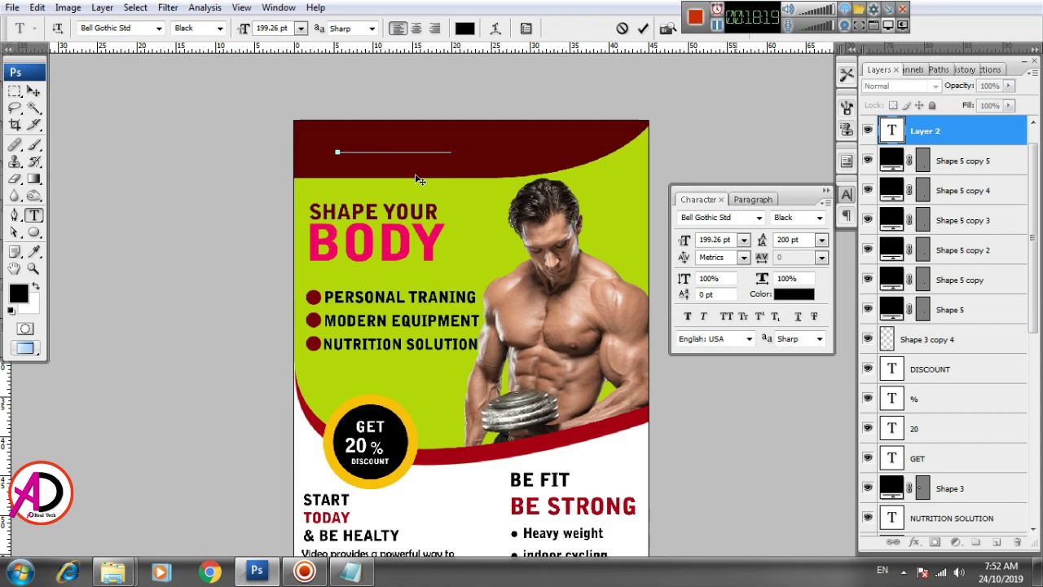
type("O")
key("ctrl+Return")
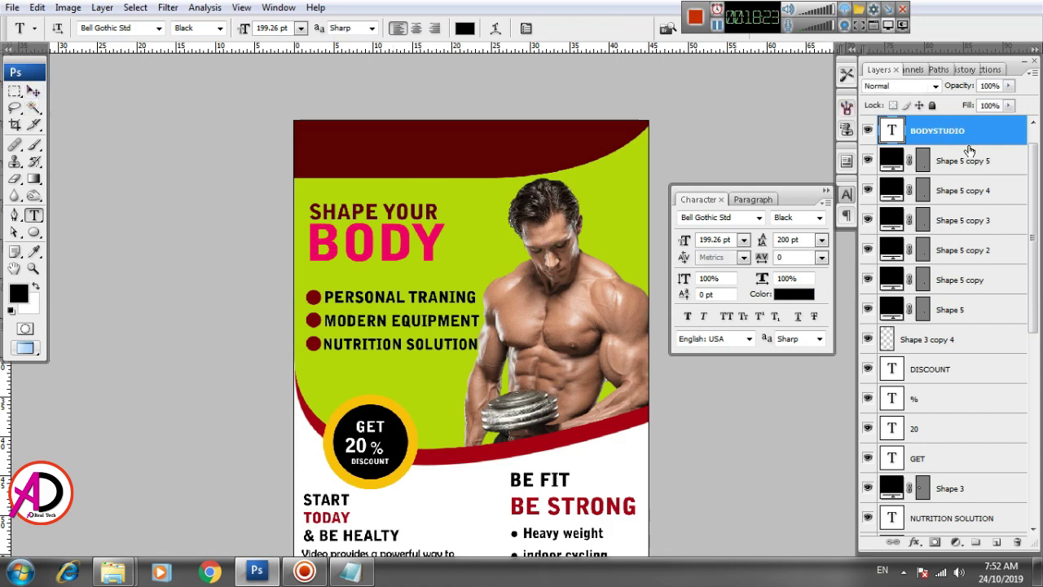
Step: Move the BODYSTUDIO layer above the header shape and make its text white
scroll(991, 241, "up", 1)
left_click_drag(964, 158, 960, 107)
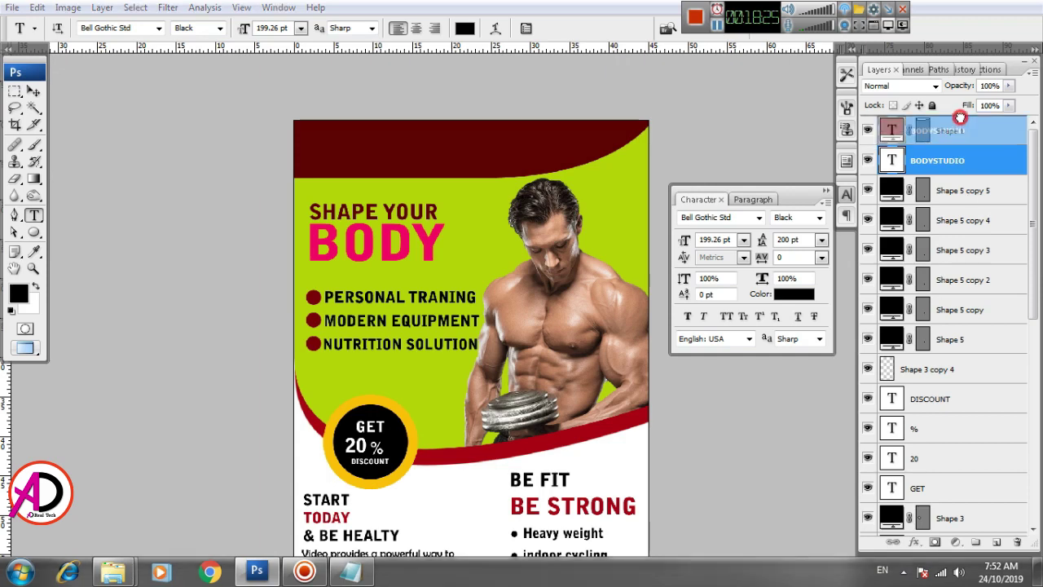
double_click(410, 147)
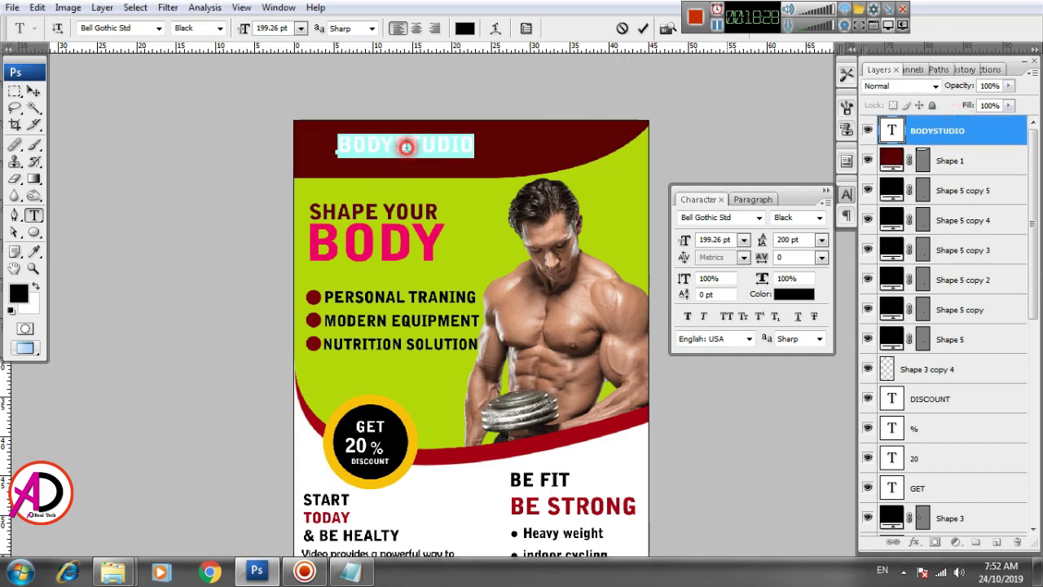
left_click(795, 294)
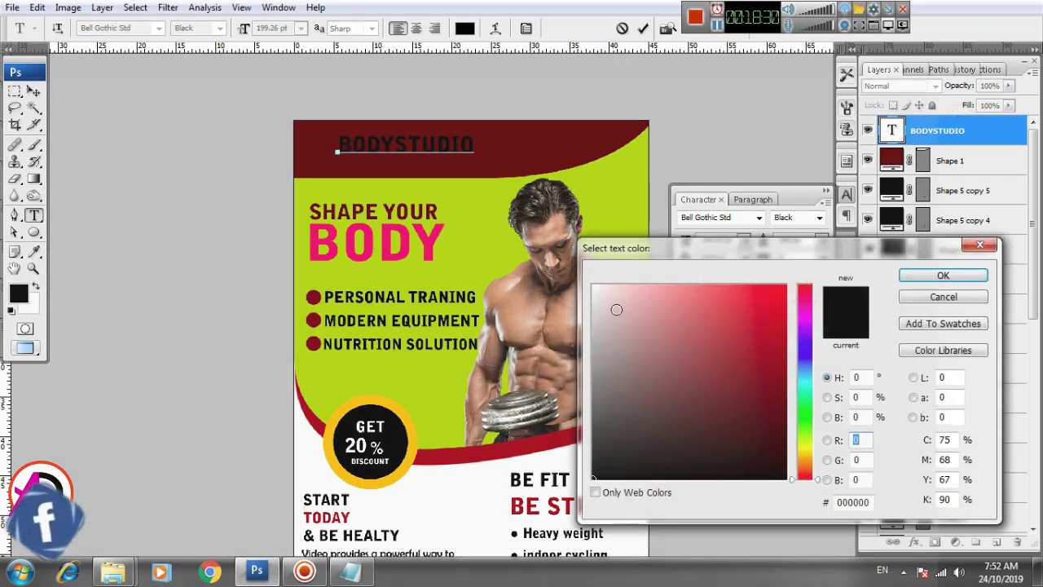
left_click(593, 286)
left_click(934, 277)
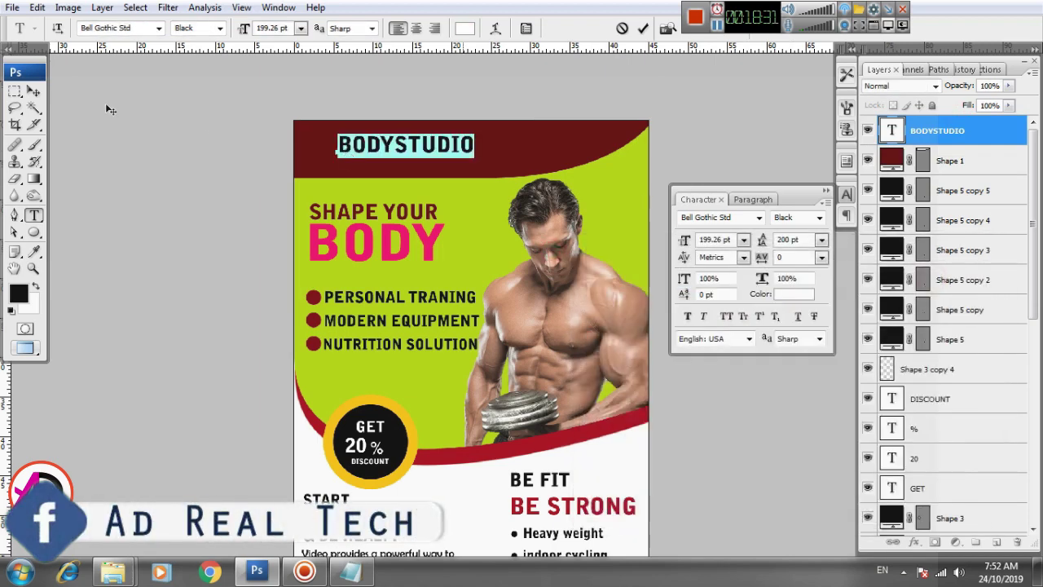
left_click(35, 95)
Step: Scale the BODYSTUDIO title up to about 135%
key("ctrl+t")
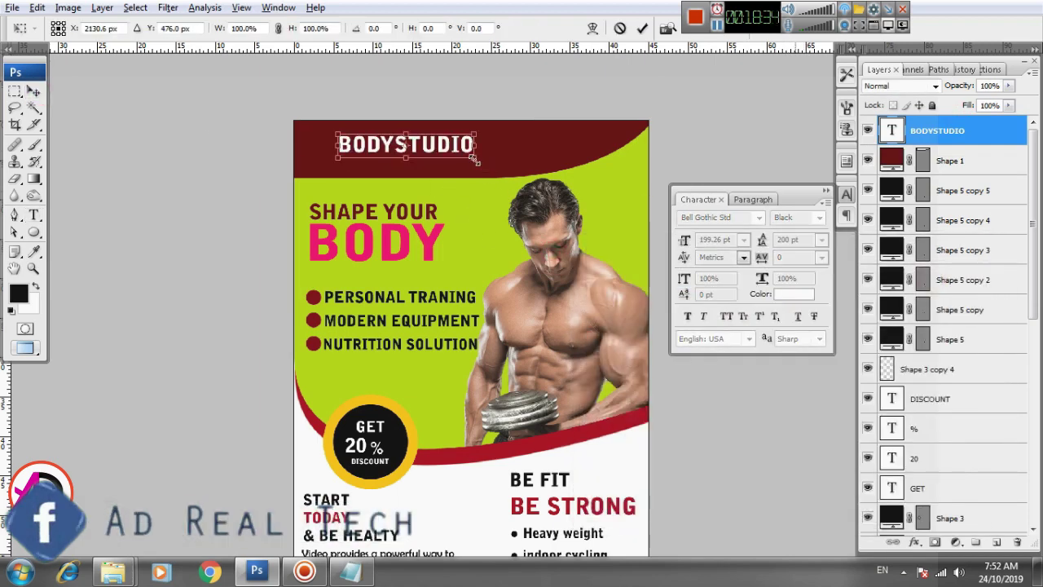
mouse_move(476, 161)
left_mouse_down()
mouse_move(501, 161)
mouse_move(492, 141)
left_mouse_up()
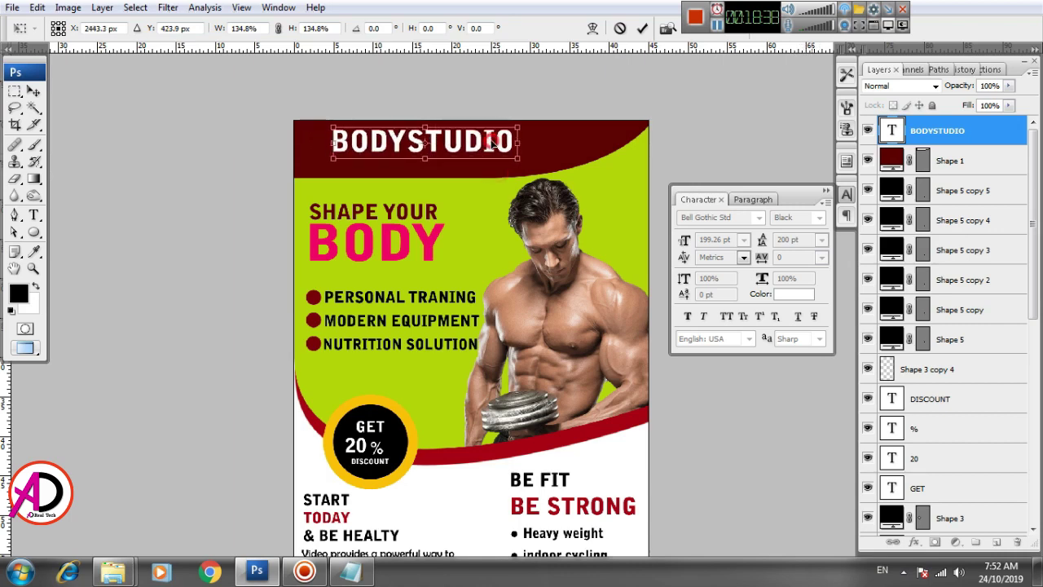
key("Return")
key("ctrl+plus")
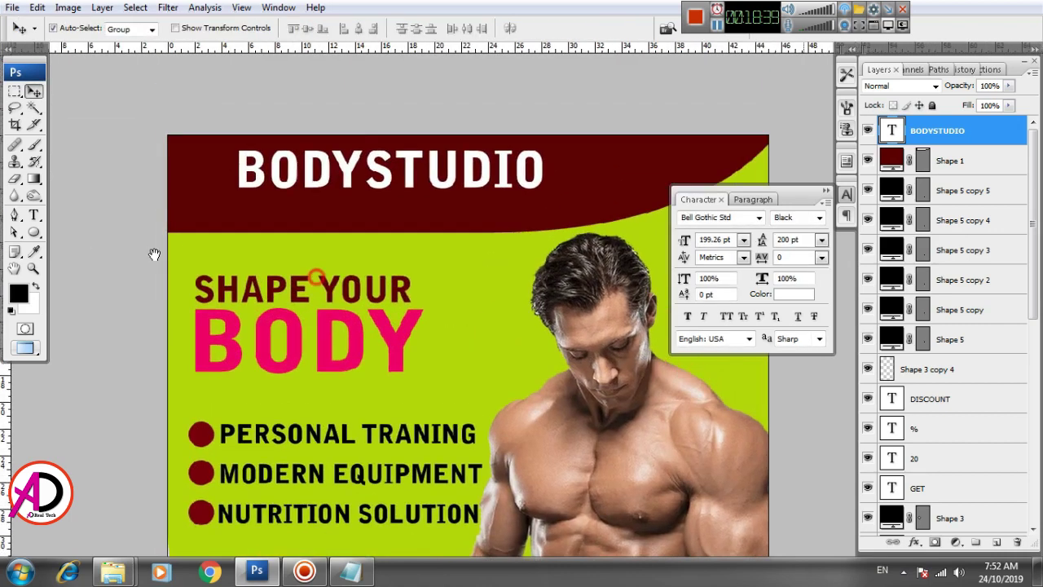
left_click(34, 215)
Step: Add FITNESS under BODYSTUDIO, shrink it to about 85% and position it
left_click(356, 212)
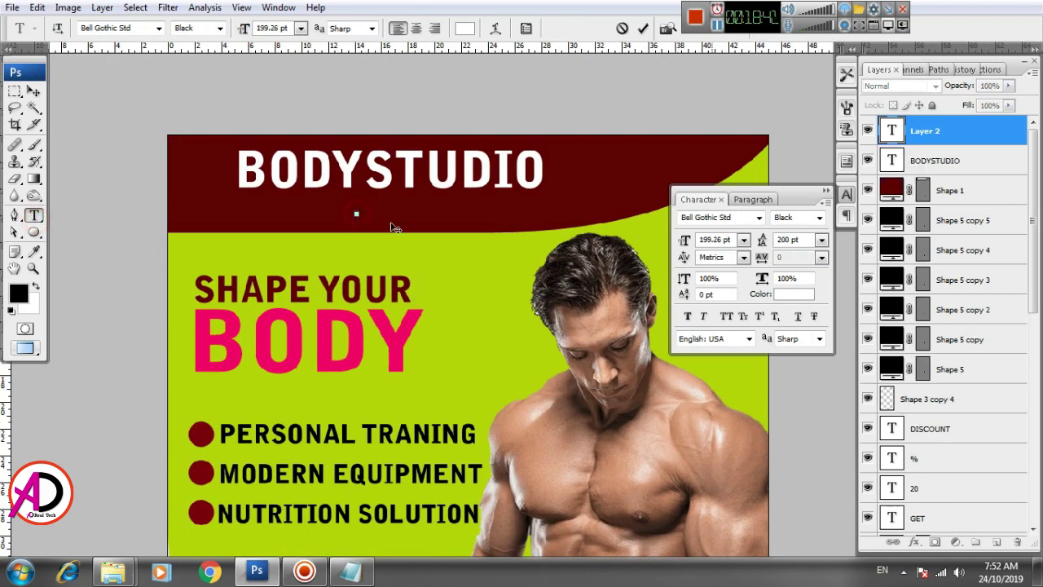
type("FT")
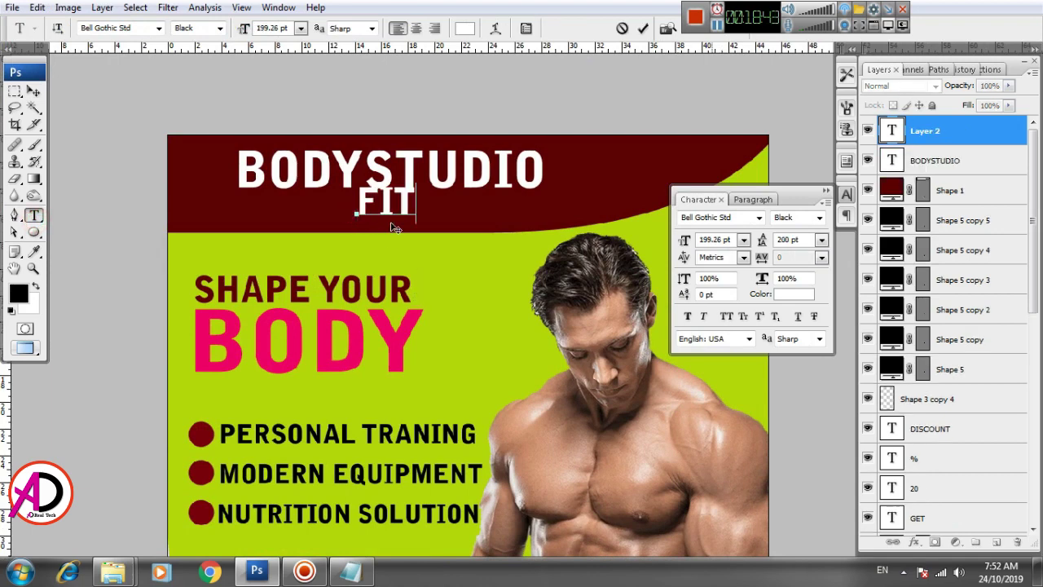
type("NESS")
key("ctrl+Return")
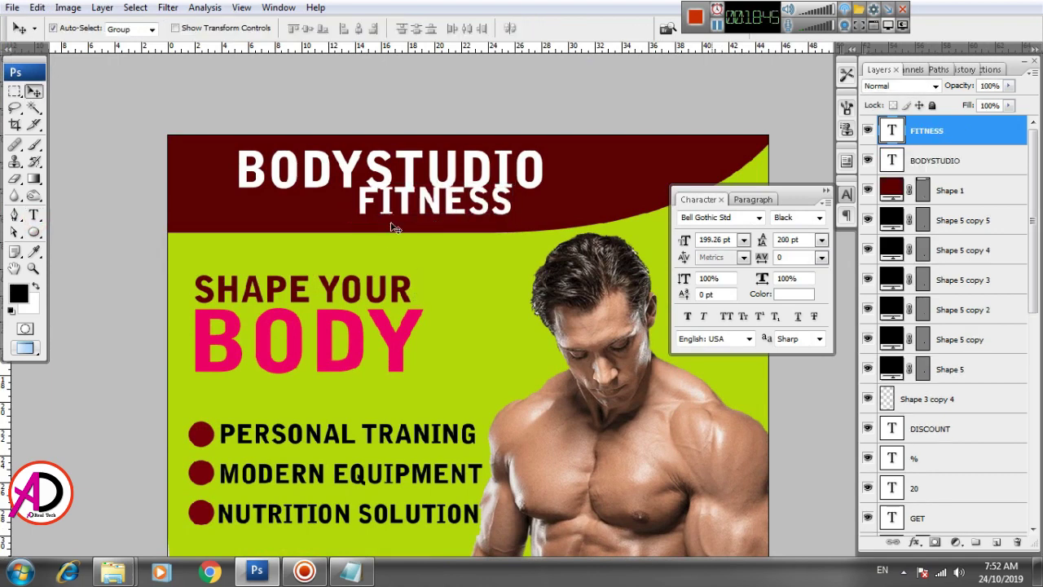
key("ctrl+t")
left_click_drag(512, 183, 499, 187)
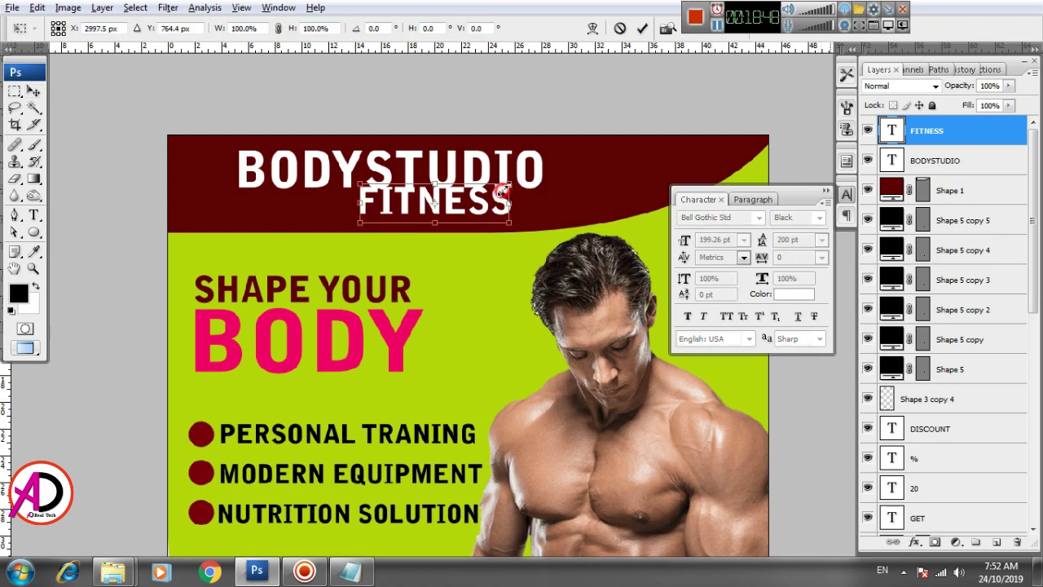
mouse_move(435, 209)
left_mouse_down()
mouse_move(297, 221)
mouse_move(319, 217)
left_mouse_up()
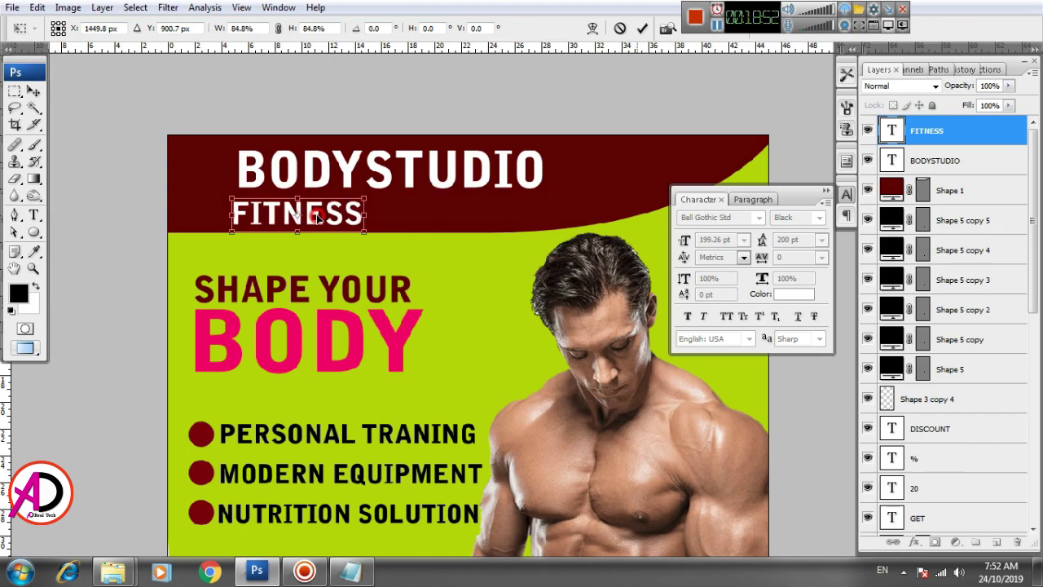
key("Return")
key("Return")
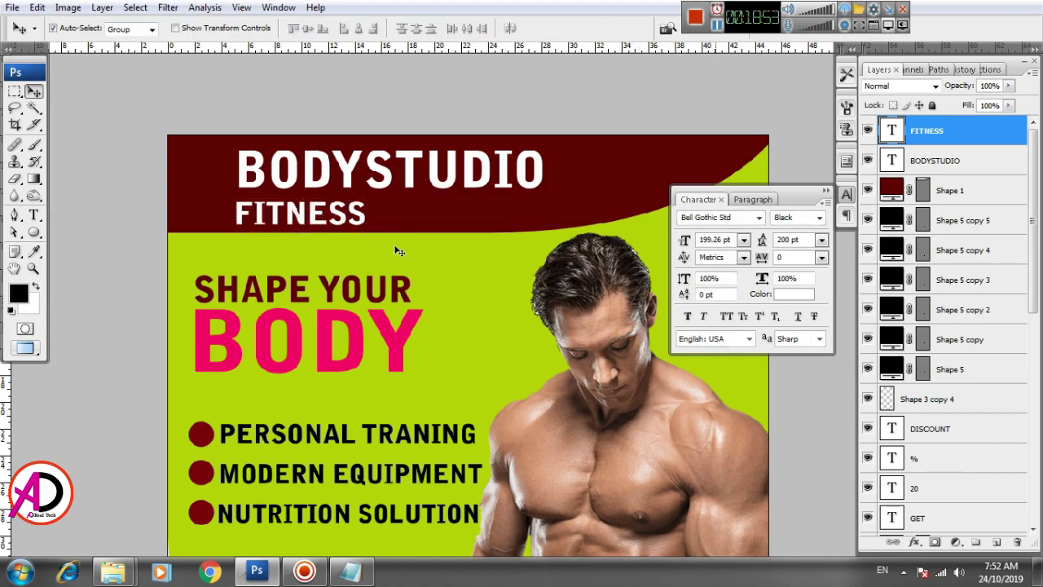
key("Up")
key("Up")
key("Up")
Step: Open the workout folder in Explorer and carry the 38464 dumbbell image into Photoshop
key("ctrl+minus")
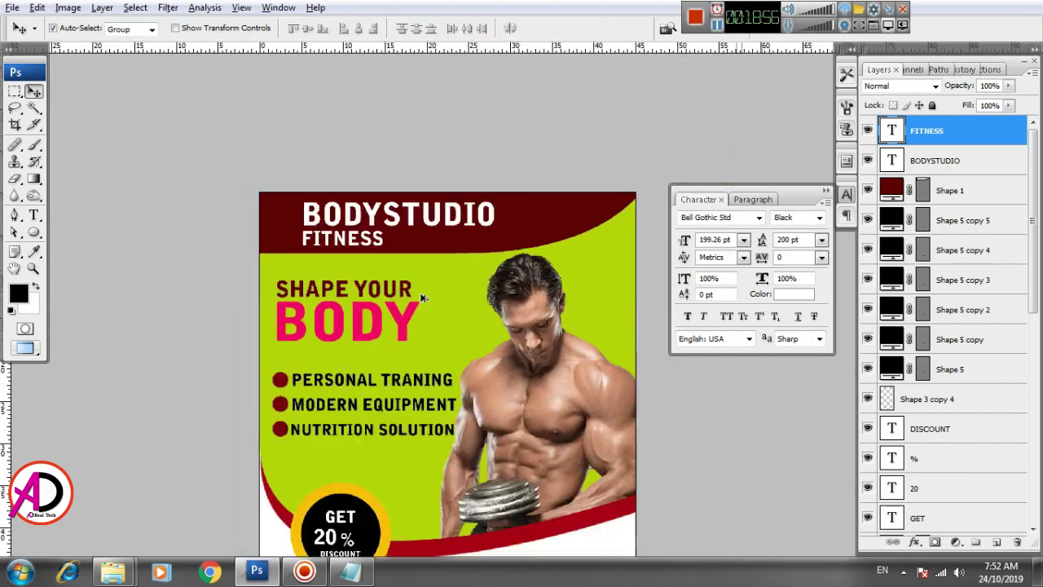
key("ctrl+minus")
key("alt+Tab")
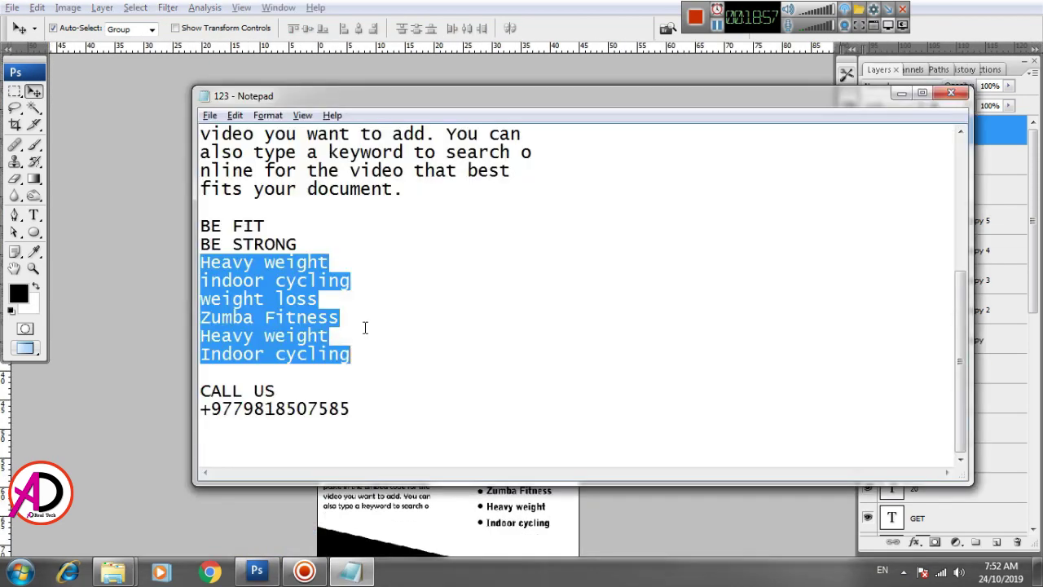
left_click(508, 358)
left_click(161, 502)
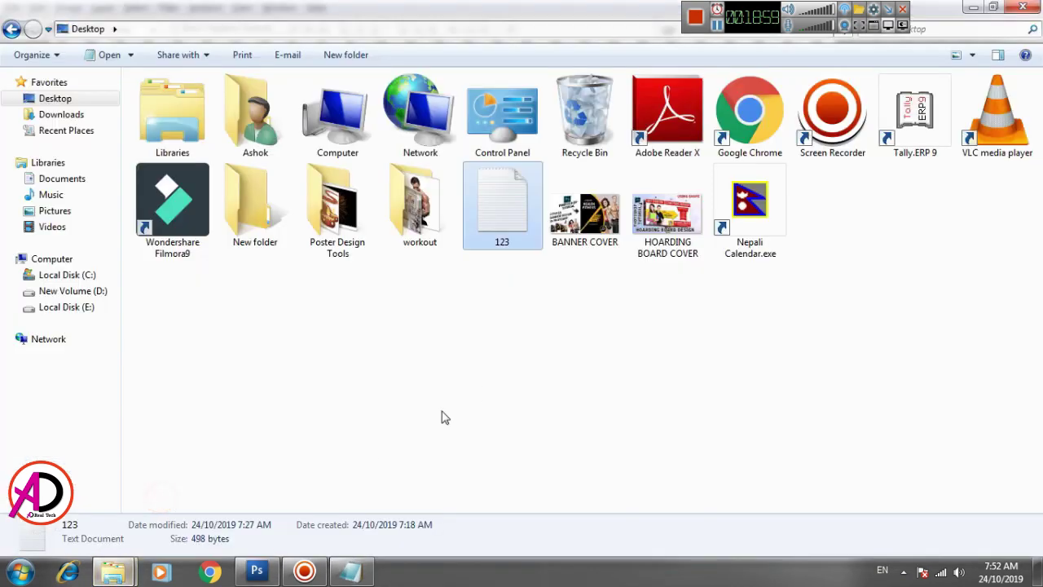
left_click(484, 366)
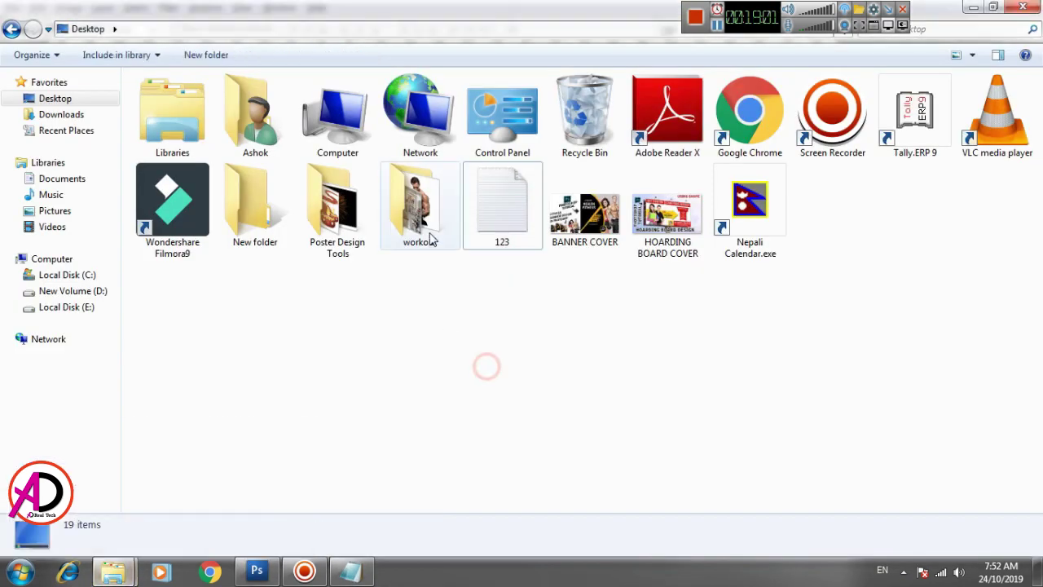
double_click(430, 233)
mouse_move(341, 131)
left_mouse_down()
mouse_move(286, 566)
mouse_move(371, 327)
left_mouse_up()
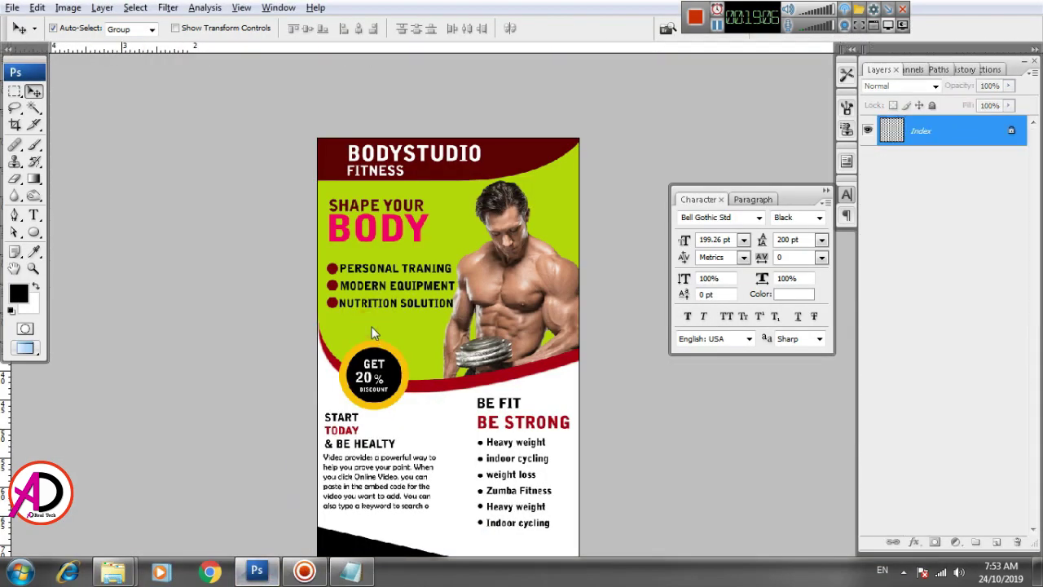
Step: Drag the 38464 dumbbell into the flyer as Layer 2, left of BODYSTUDIO in the header
key("ctrl+Tab")
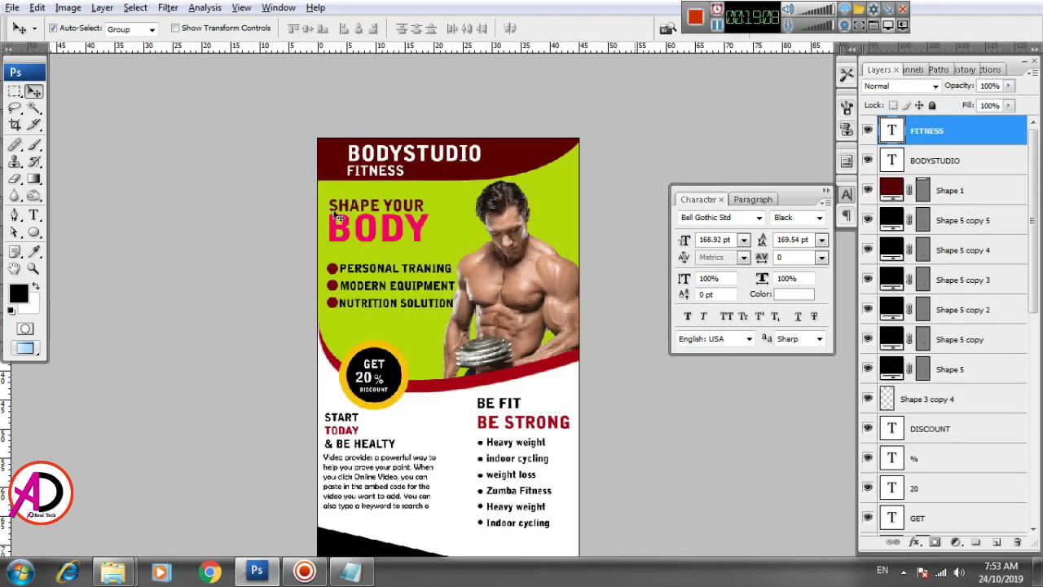
left_click_drag(336, 161, 338, 163)
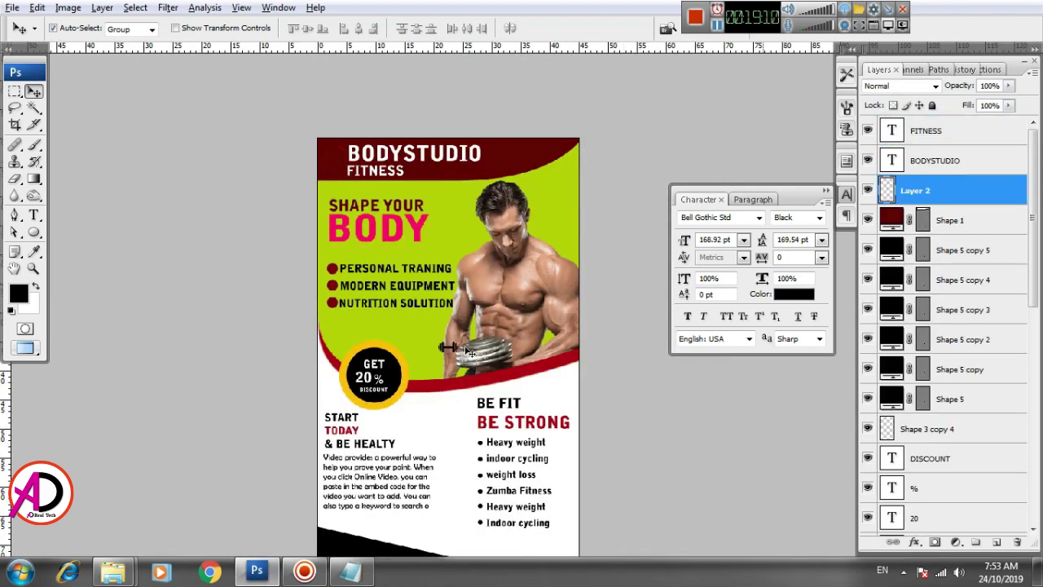
left_click_drag(439, 331, 318, 185)
scroll(365, 188, "up", 3)
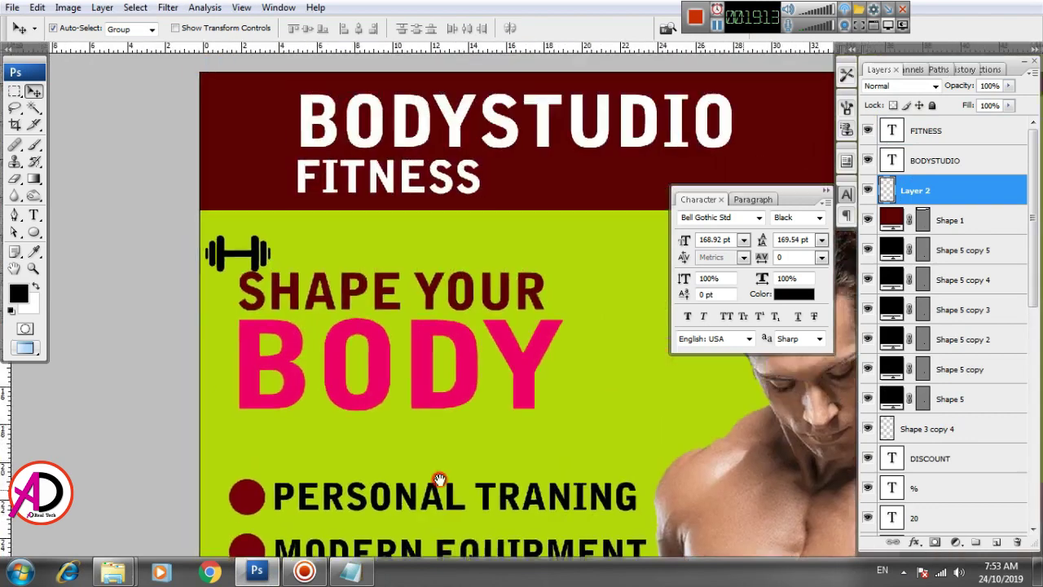
left_click_drag(439, 479, 442, 490)
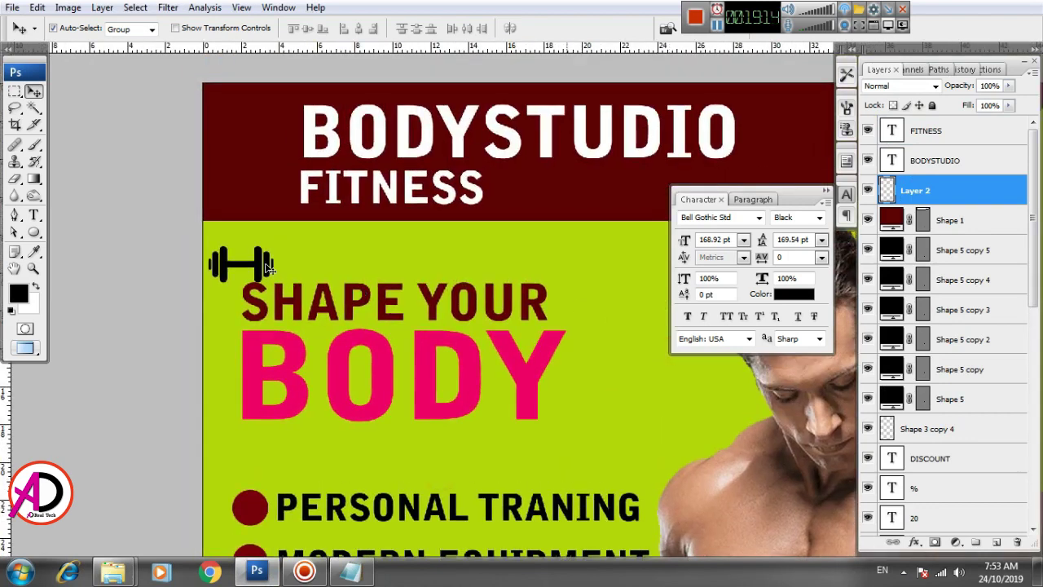
left_click_drag(265, 263, 274, 149)
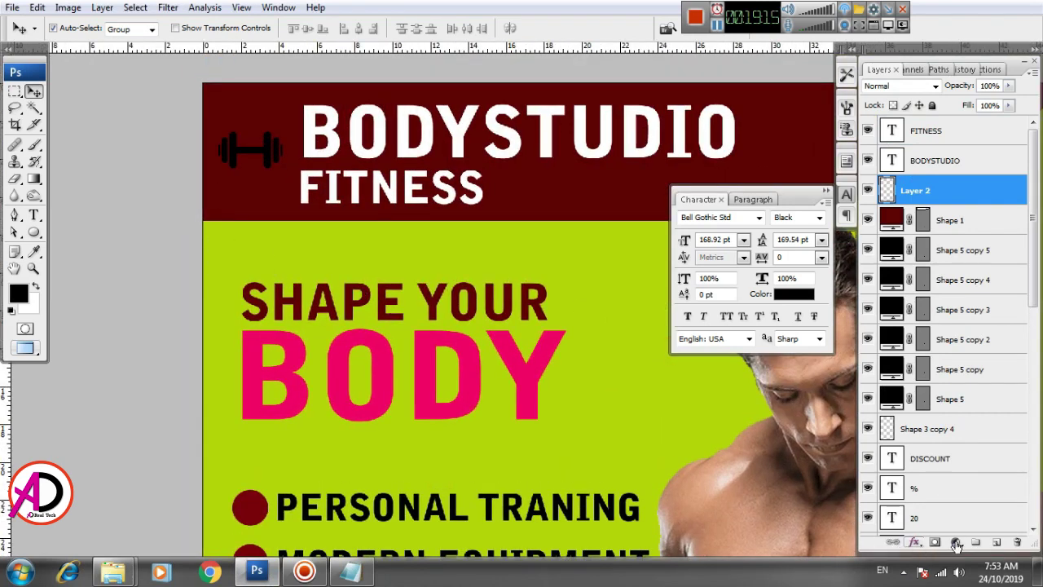
Step: Give the dumbbell icon a white Color Overlay effect
left_click(914, 543)
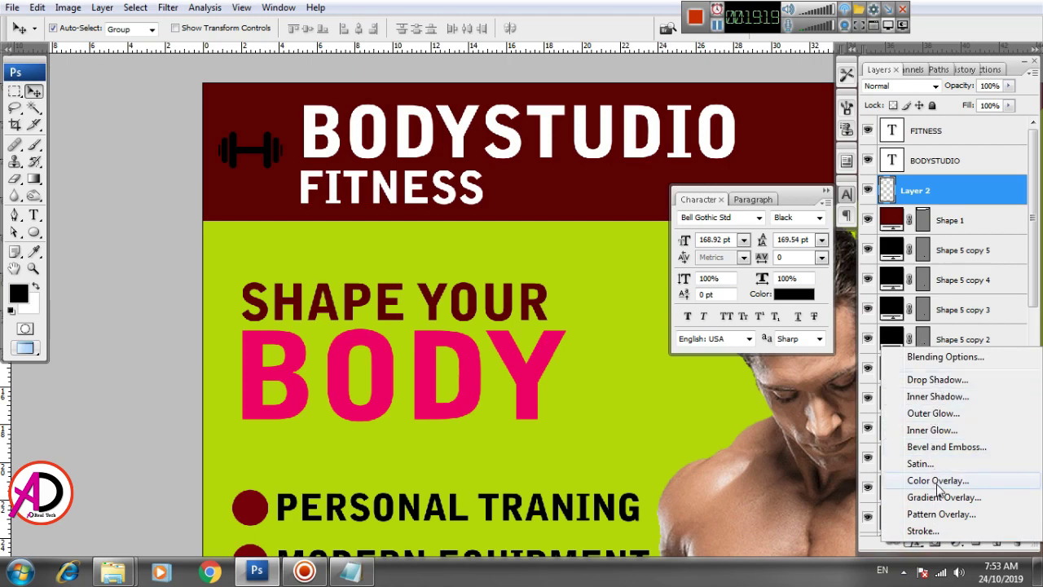
left_click(937, 480)
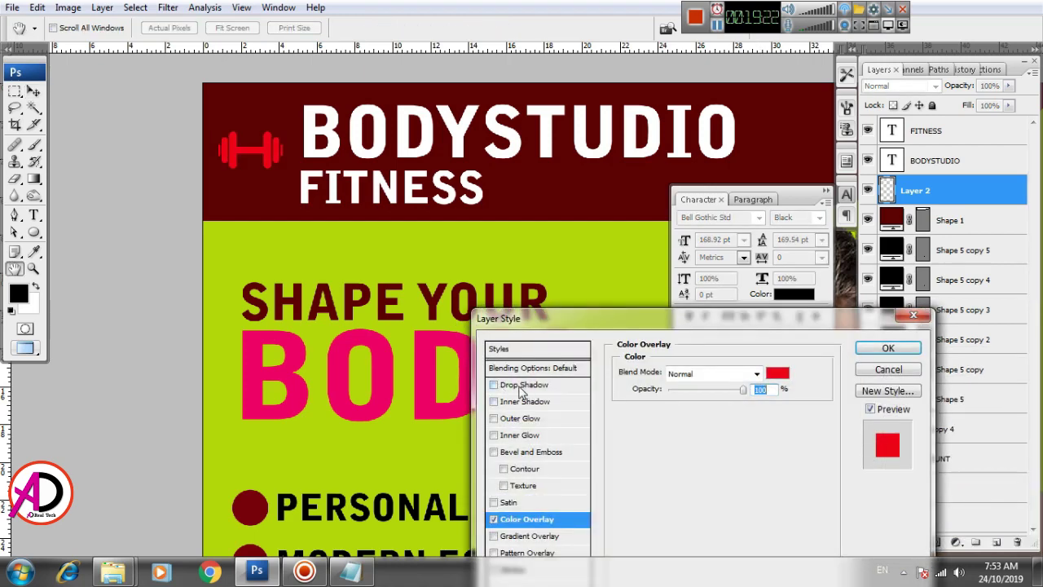
left_click(777, 380)
left_click_drag(619, 309, 554, 256)
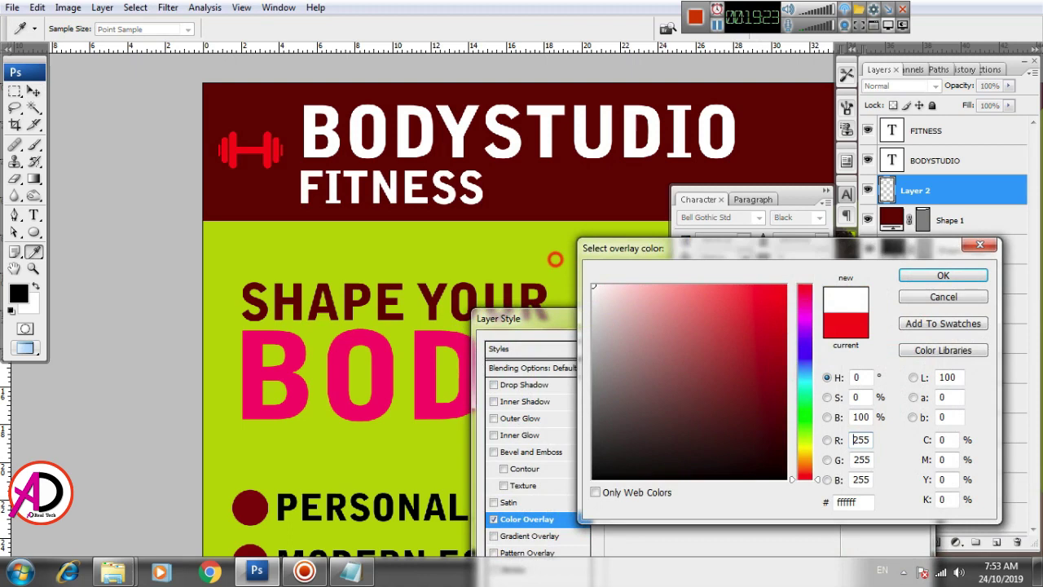
left_click(929, 279)
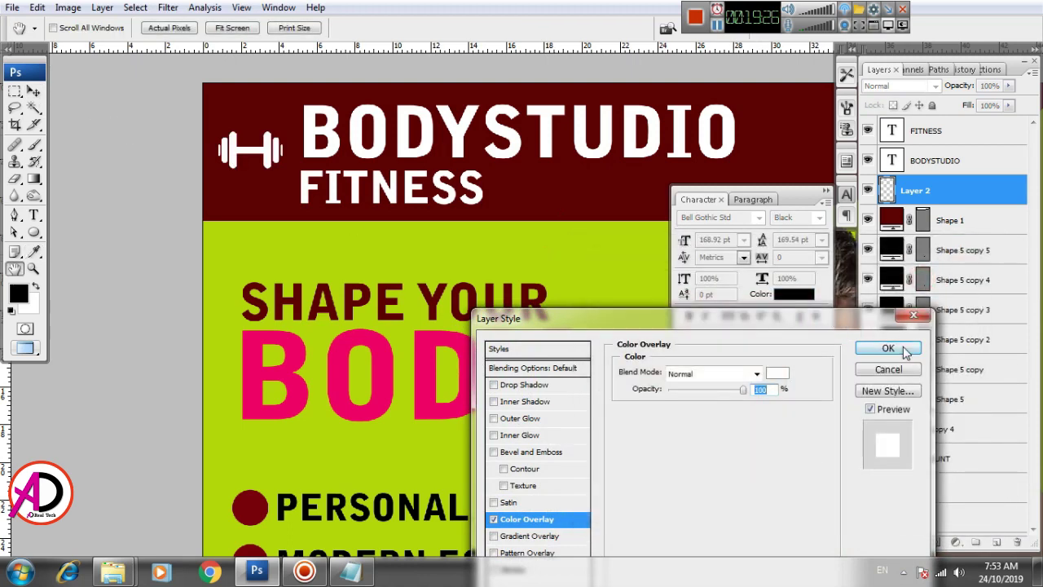
key("Return")
Step: Rotate the dumbbell about 122° and shift it slightly up and right
key("ctrl+t")
mouse_move(283, 186)
left_mouse_down()
mouse_move(170, 165)
mouse_move(179, 182)
left_mouse_up()
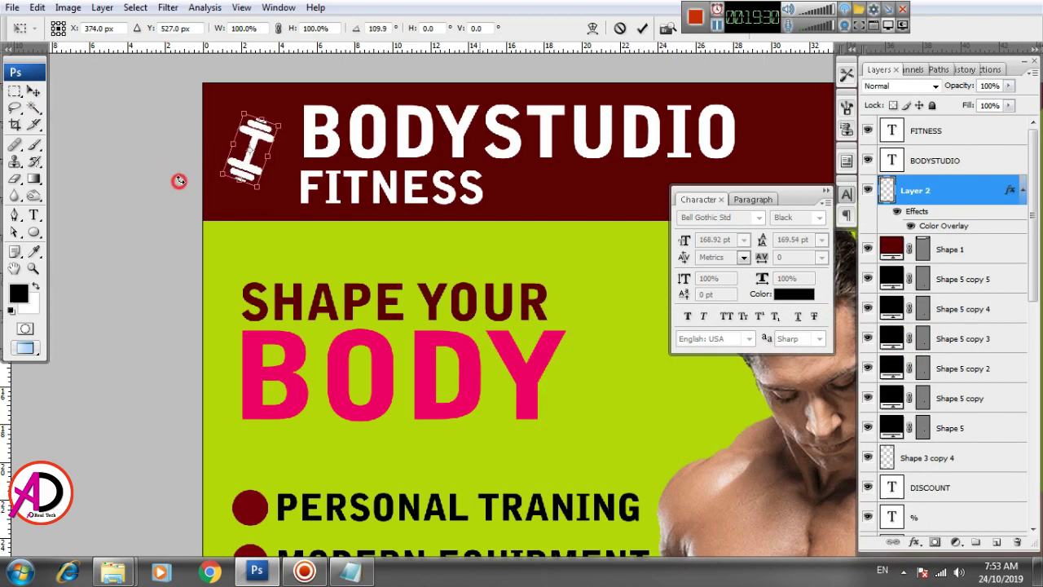
left_click_drag(261, 135, 273, 123)
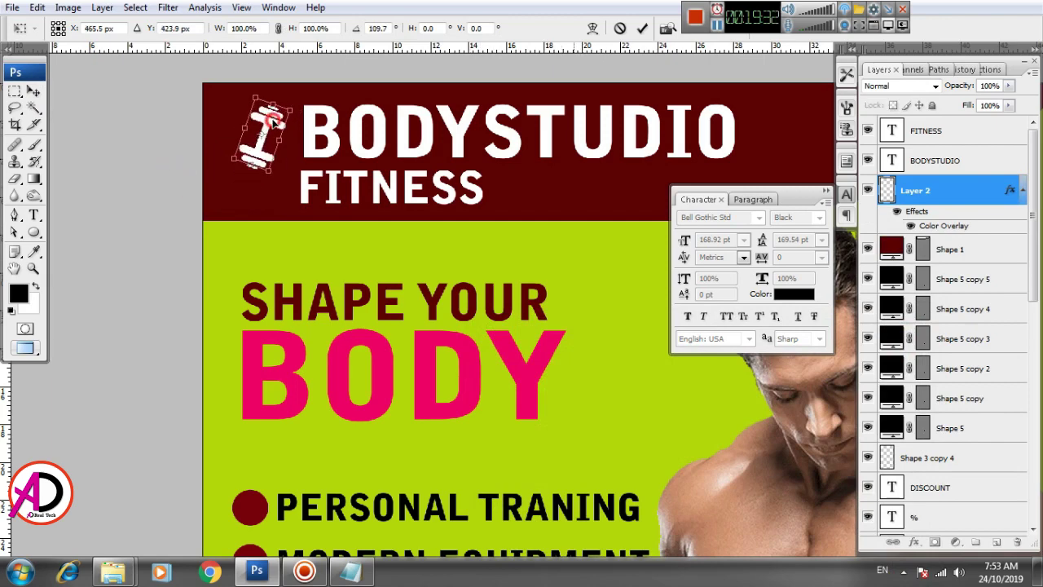
Step: Commit the dumbbell's rotation and zoom out to show the whole flyer
key("Return")
key("ctrl+minus")
key("ctrl+minus")
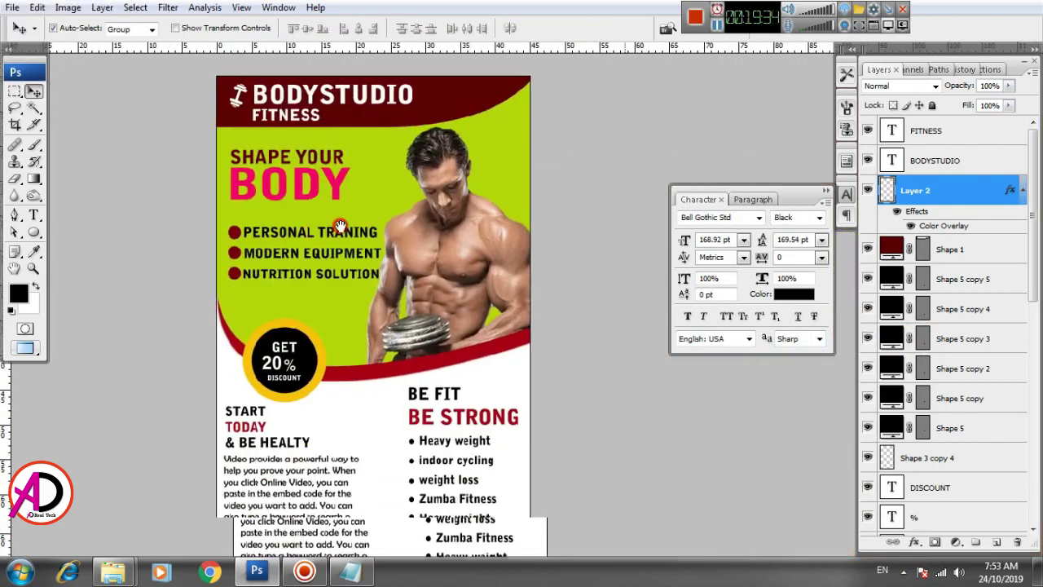
left_click_drag(380, 412, 371, 251)
mouse_move(114, 572)
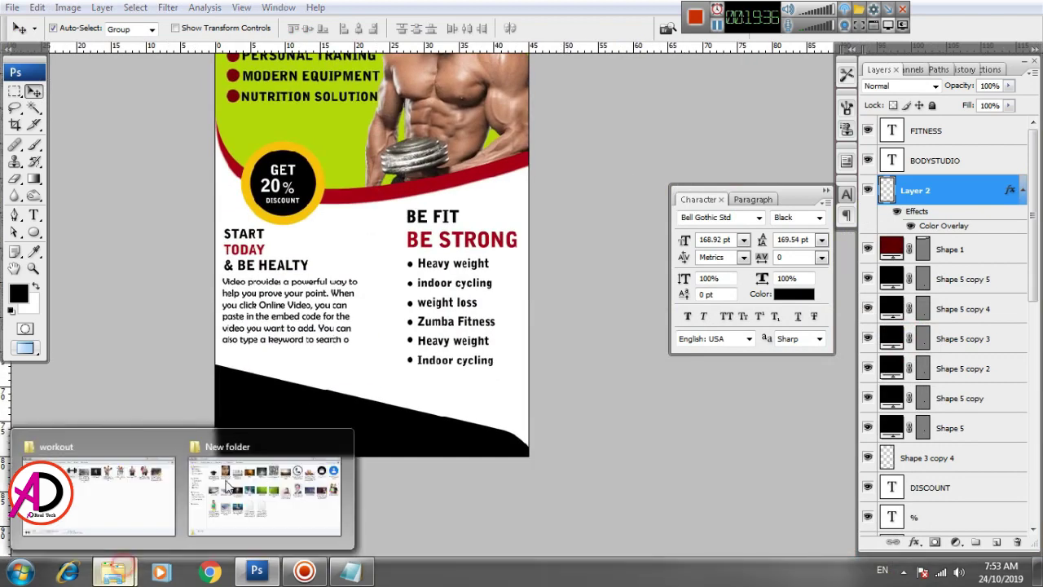
Step: Drag couple-workingout from the workout folder onto Photoshop to open it
left_click(115, 494)
left_click(448, 337)
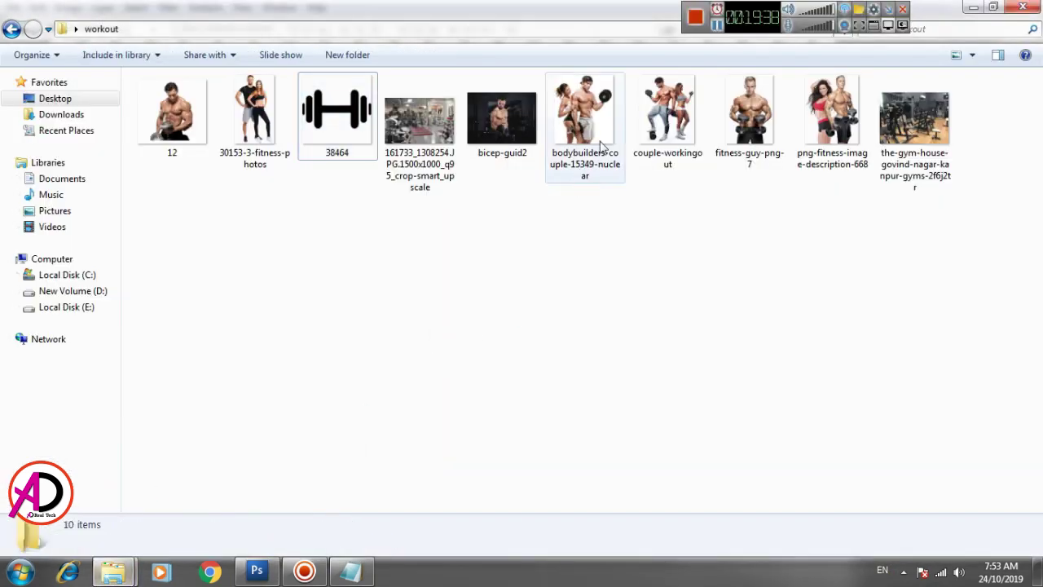
left_click(680, 119)
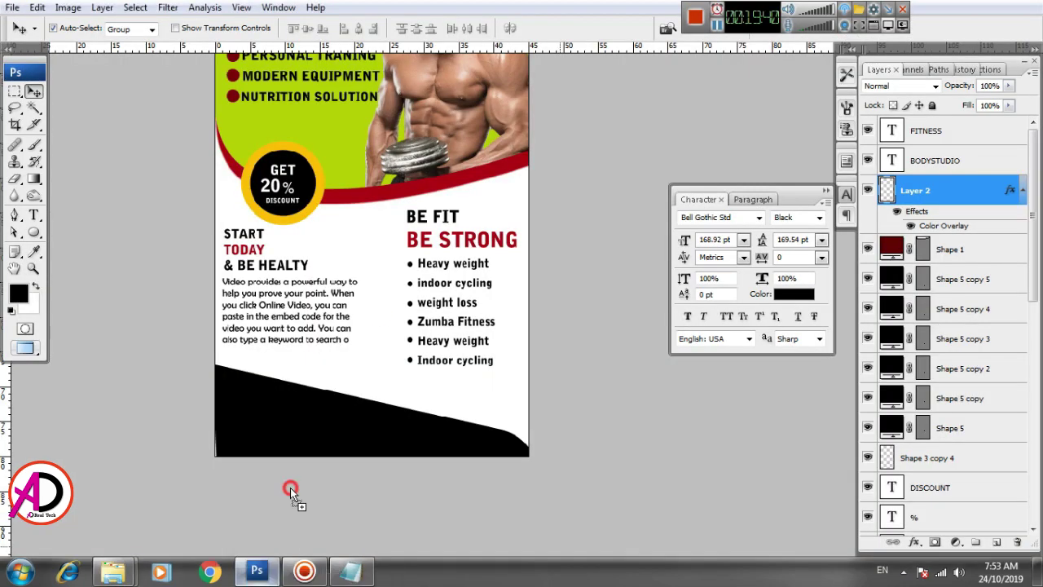
left_click_drag(277, 528, 385, 316)
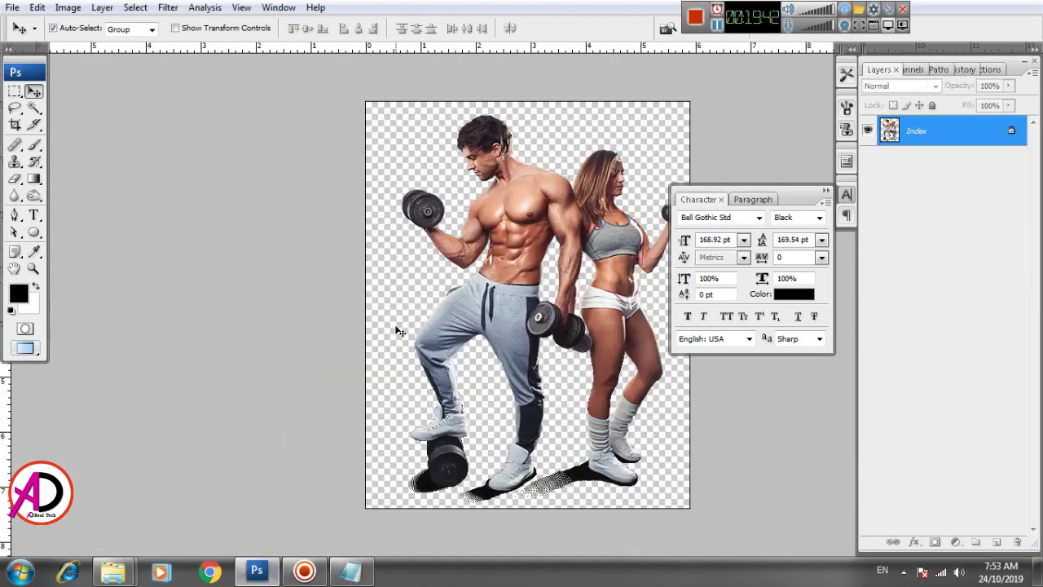
Step: Drag the couple-workingout photo into the flyer and scale it onto the black bottom band
key("ctrl+Tab")
left_click_drag(339, 366, 341, 368)
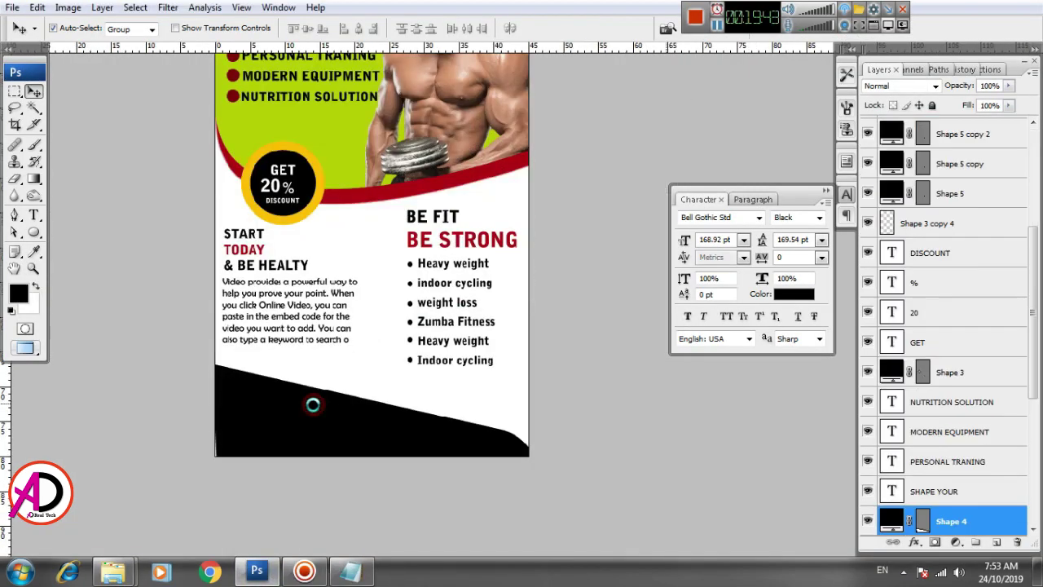
mouse_move(376, 257)
left_mouse_down()
mouse_move(308, 424)
mouse_move(360, 345)
left_mouse_up()
key("ctrl+t")
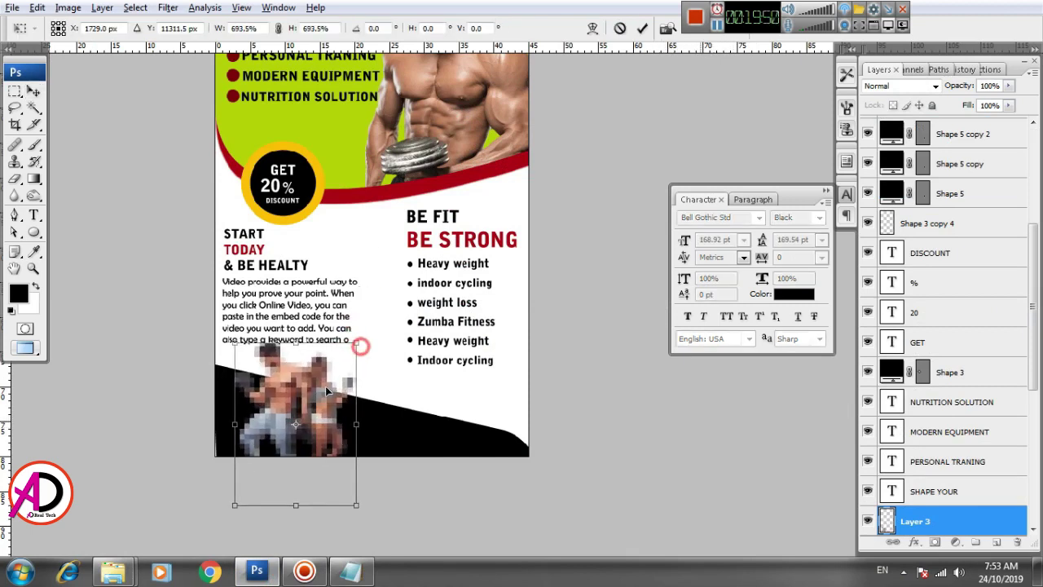
double_click(323, 400)
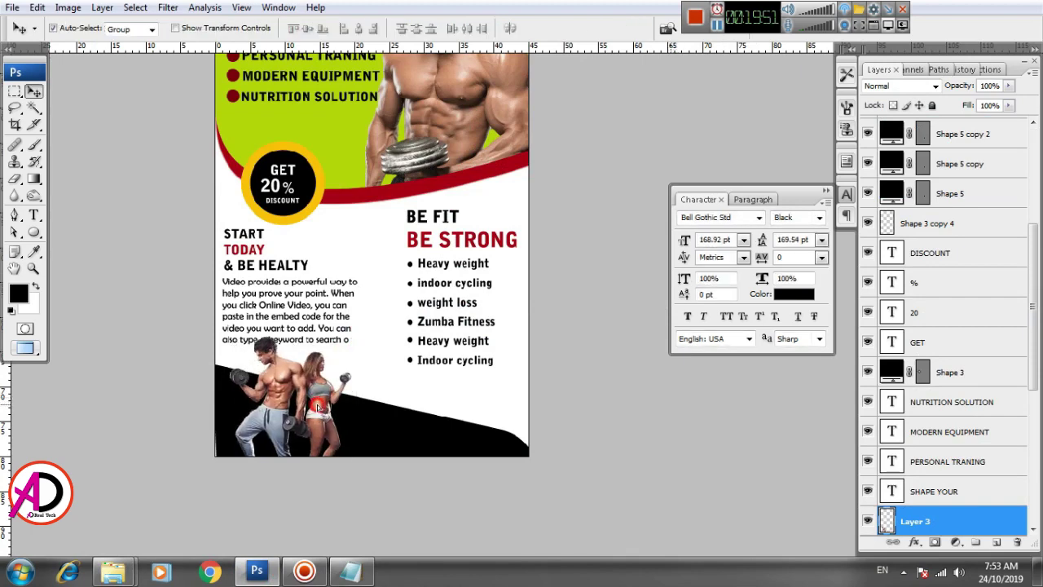
left_click_drag(317, 405, 316, 416)
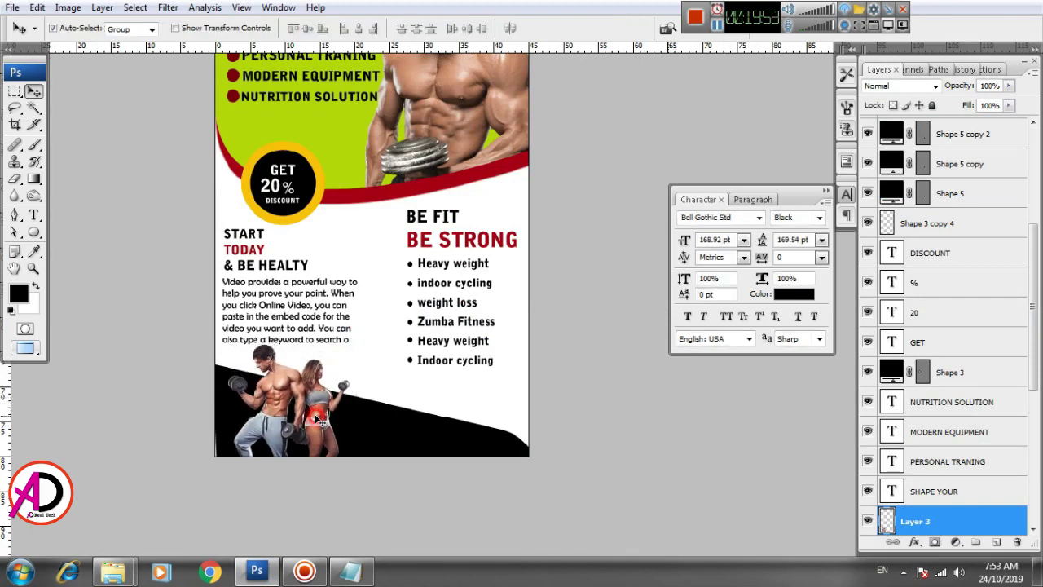
left_click(353, 375, "ctrl+space")
left_click_drag(371, 386, 403, 447)
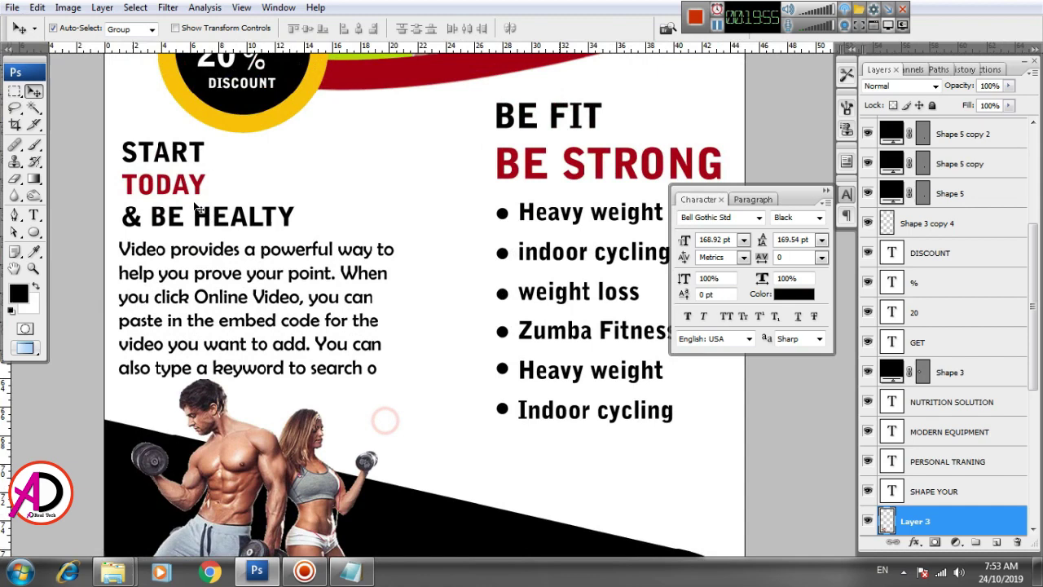
Step: Nudge the START TODAY paragraph text up slightly
left_click(147, 145)
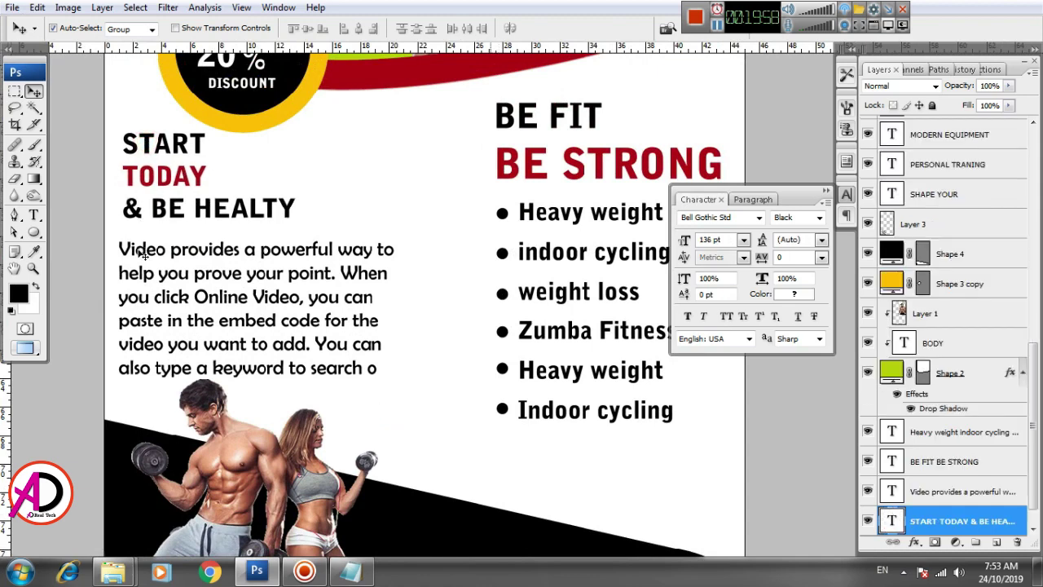
left_click_drag(138, 250, 138, 242)
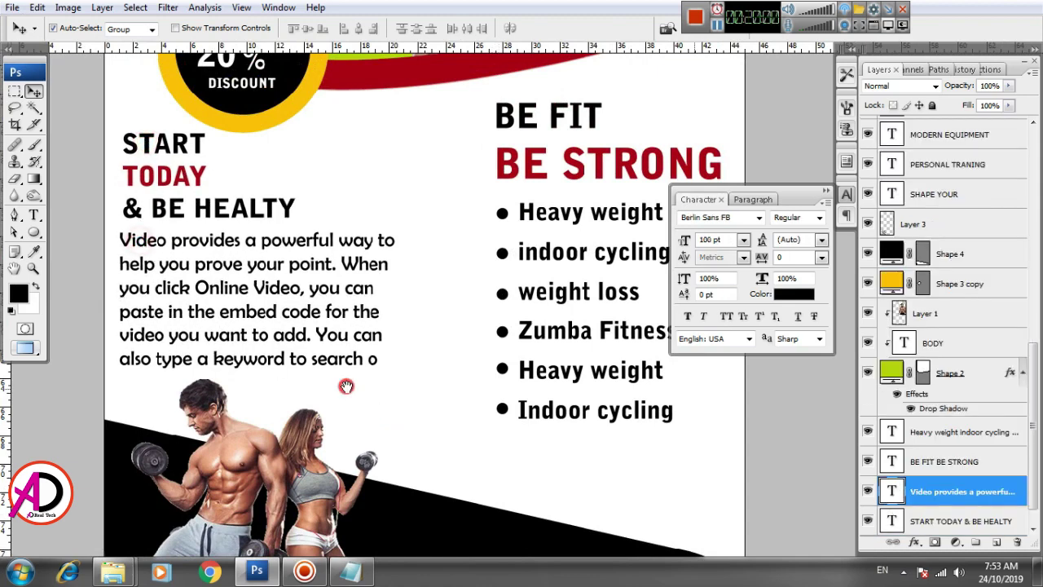
left_click_drag(346, 384, 343, 275)
Step: Add a drop shadow to the couple photo: size 98, spread 6%, distance 0, opacity about 47%
left_click(227, 375)
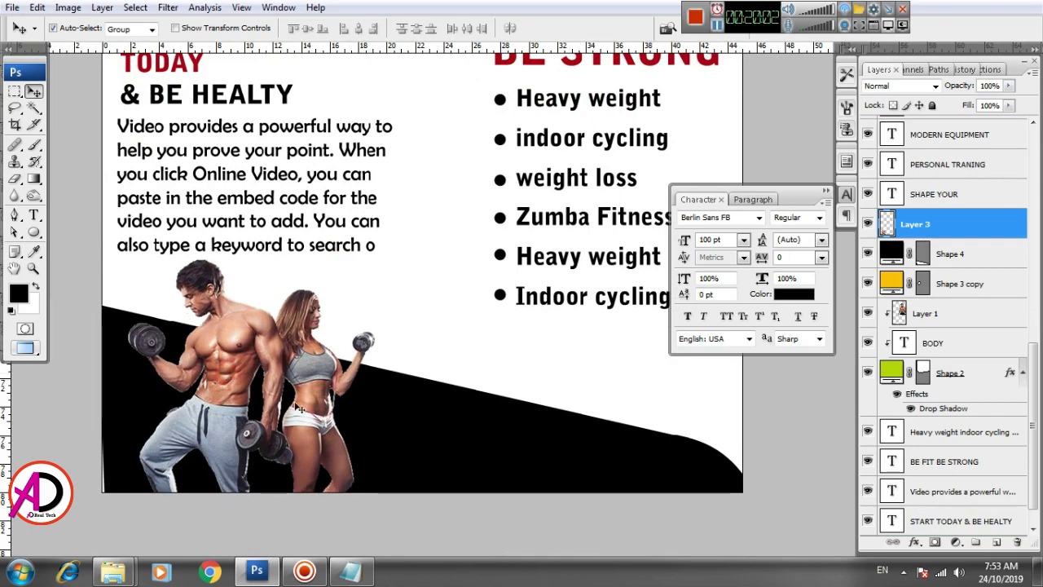
key("ctrl+minus")
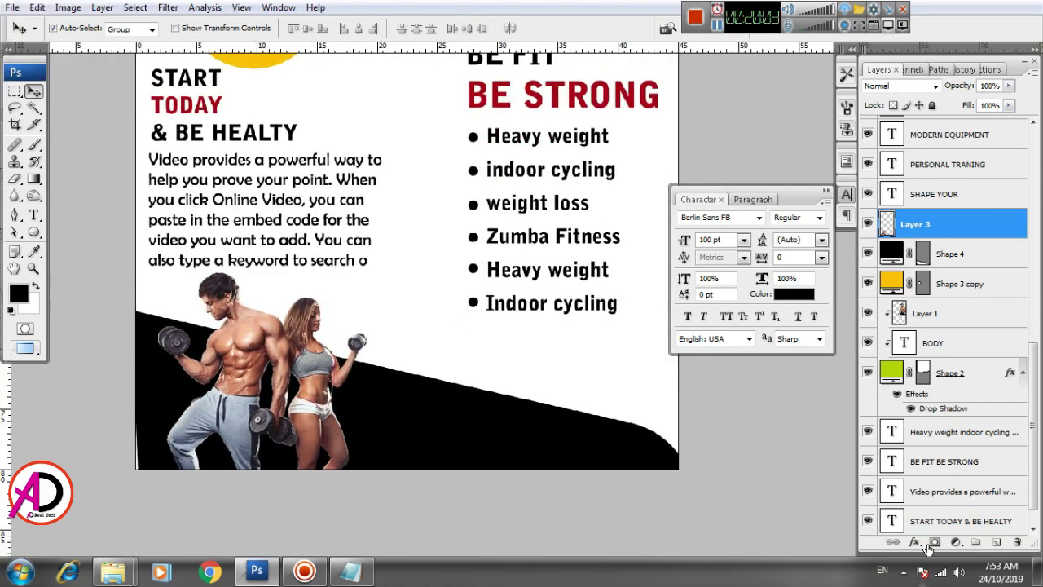
left_click(916, 542)
left_click(912, 372)
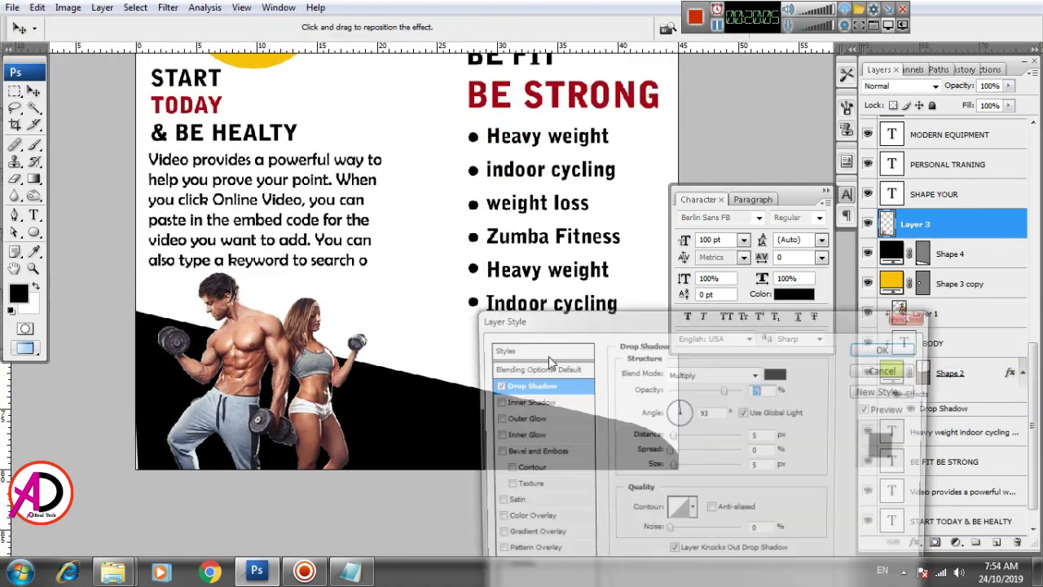
left_click_drag(674, 473, 701, 467)
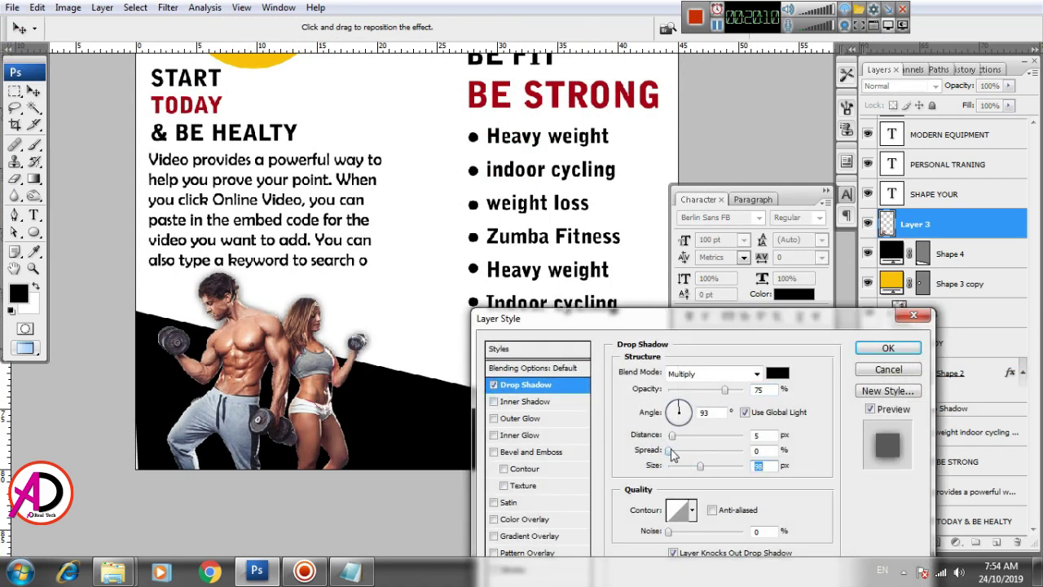
left_click_drag(672, 450, 672, 455)
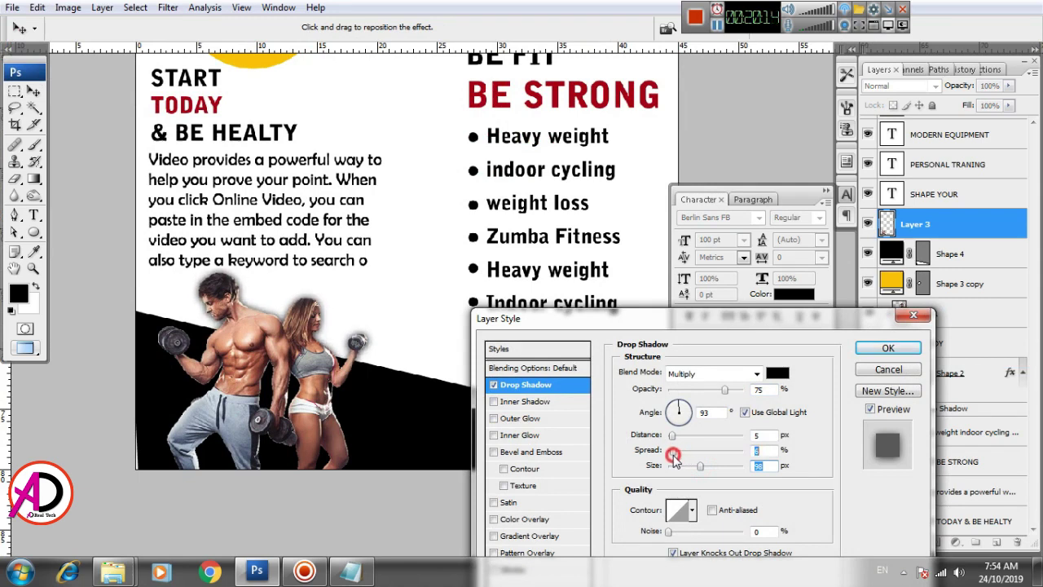
left_click_drag(674, 434, 657, 439)
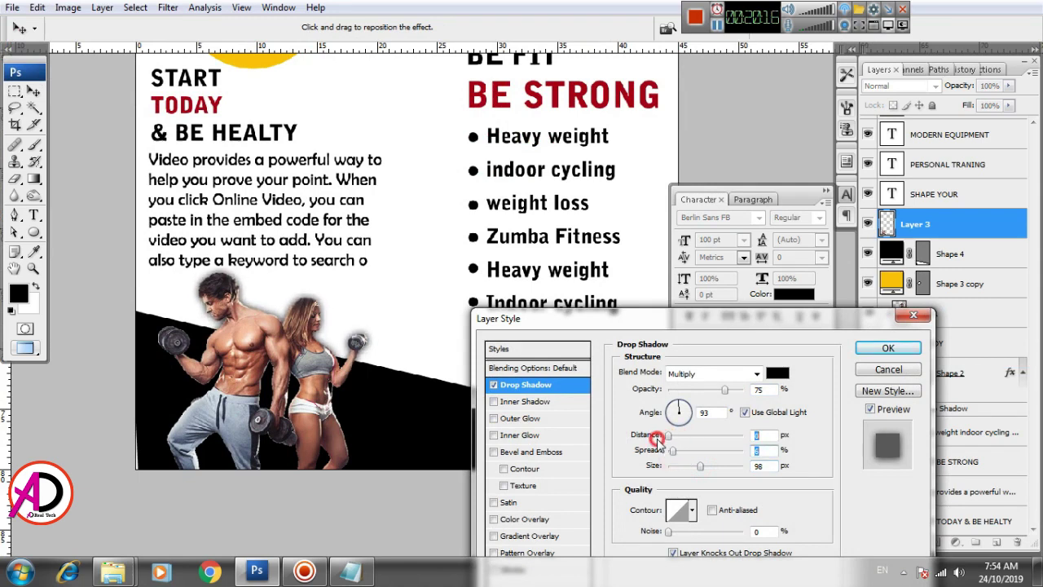
left_click_drag(724, 390, 703, 391)
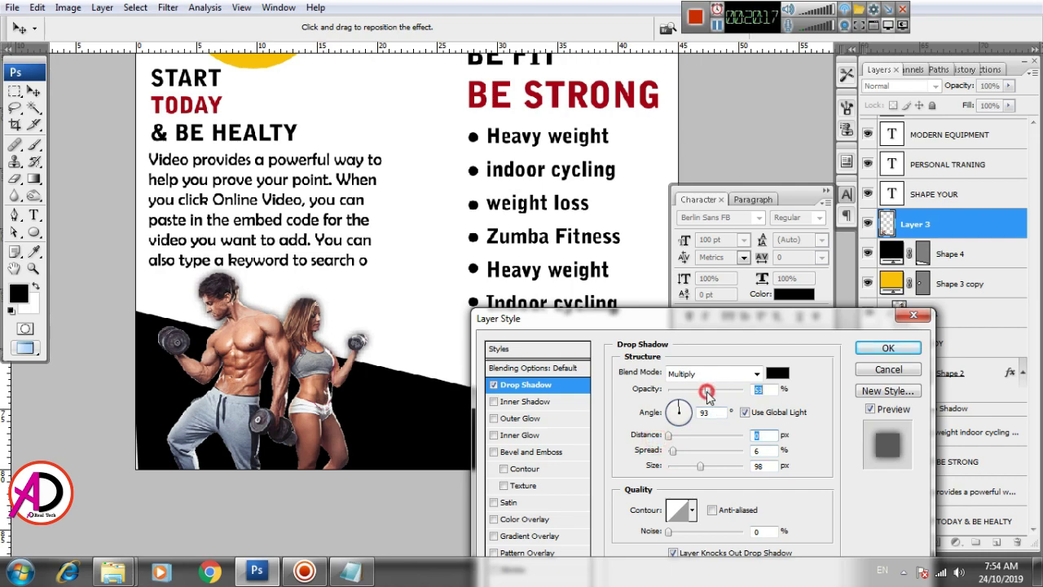
left_click(887, 348)
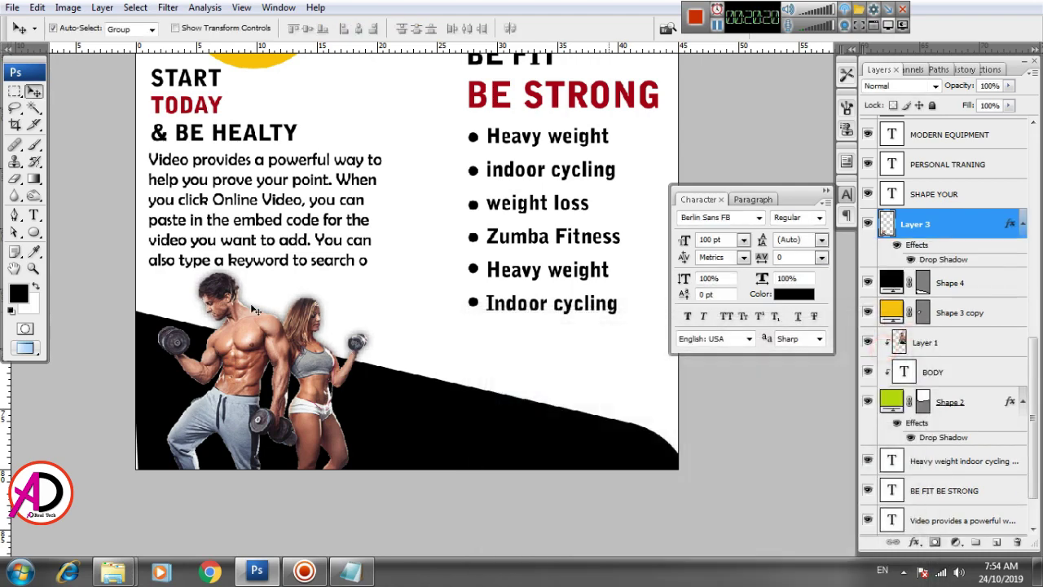
Step: Select and copy CALL US in the 123 Notepad file, then switch back to the flyer
left_click_drag(454, 440, 376, 388)
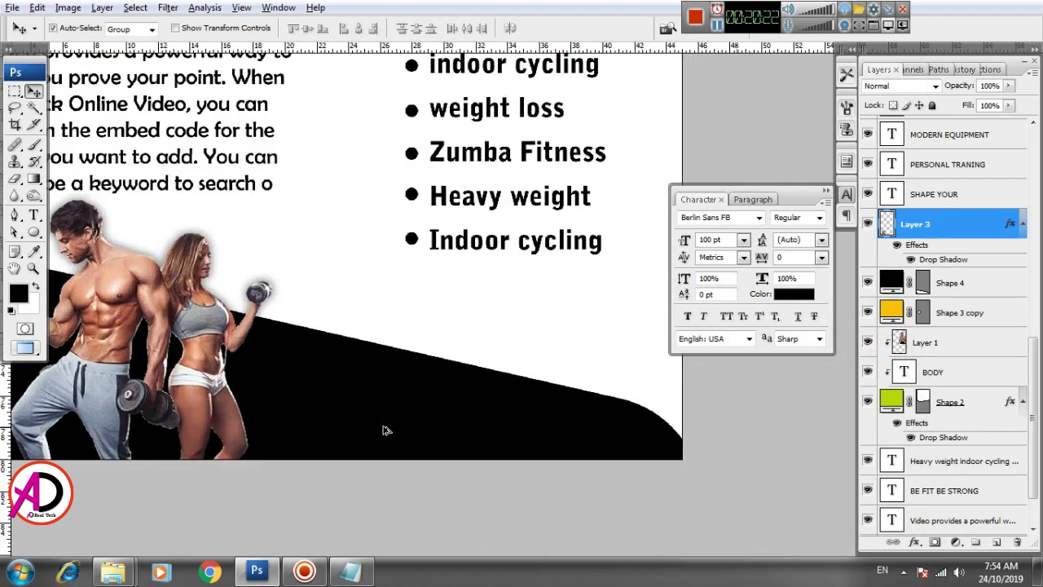
left_click(33, 215)
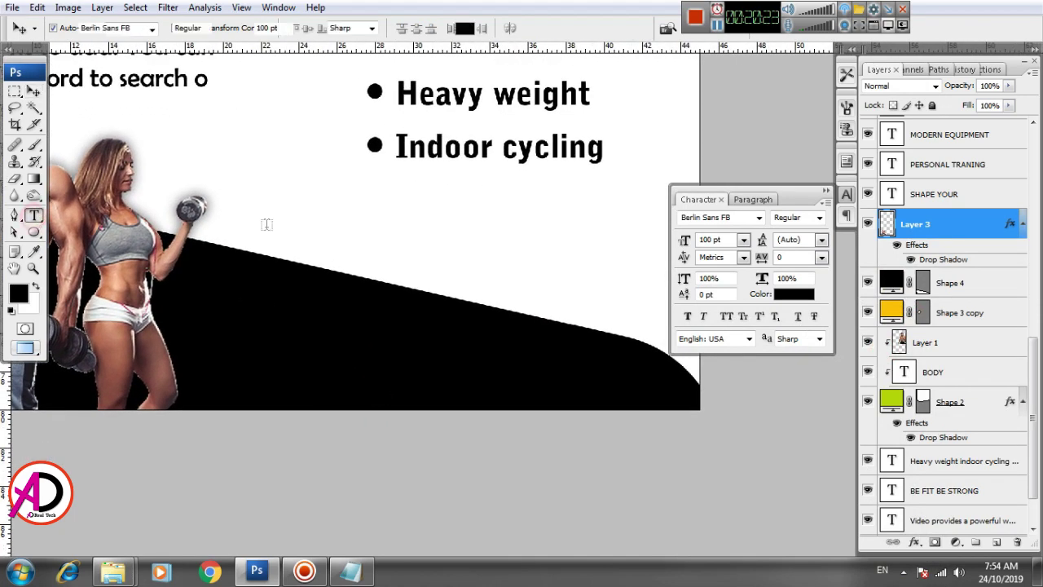
left_click(350, 573)
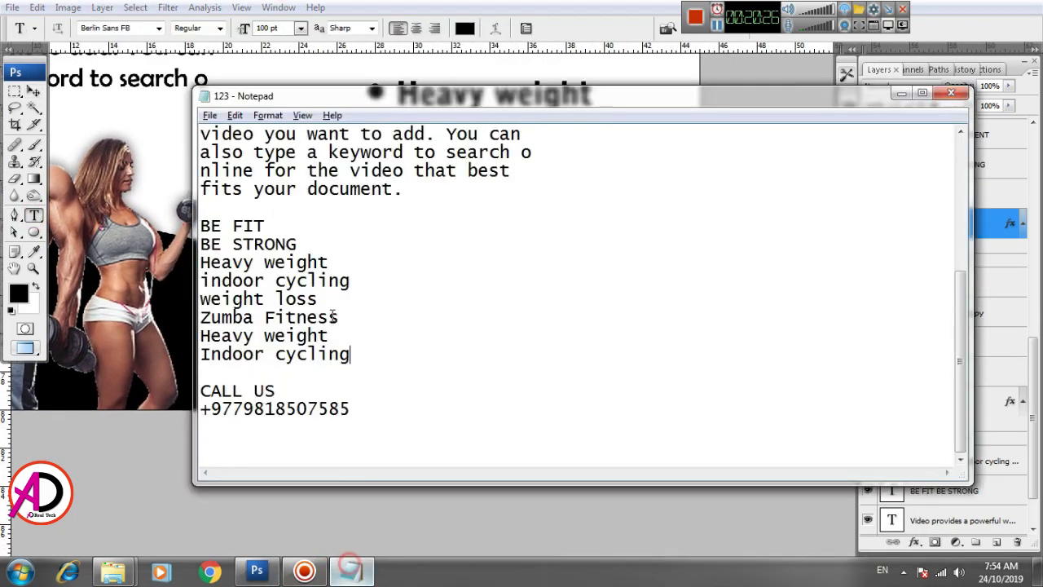
left_click_drag(202, 390, 277, 391)
key("ctrl+c")
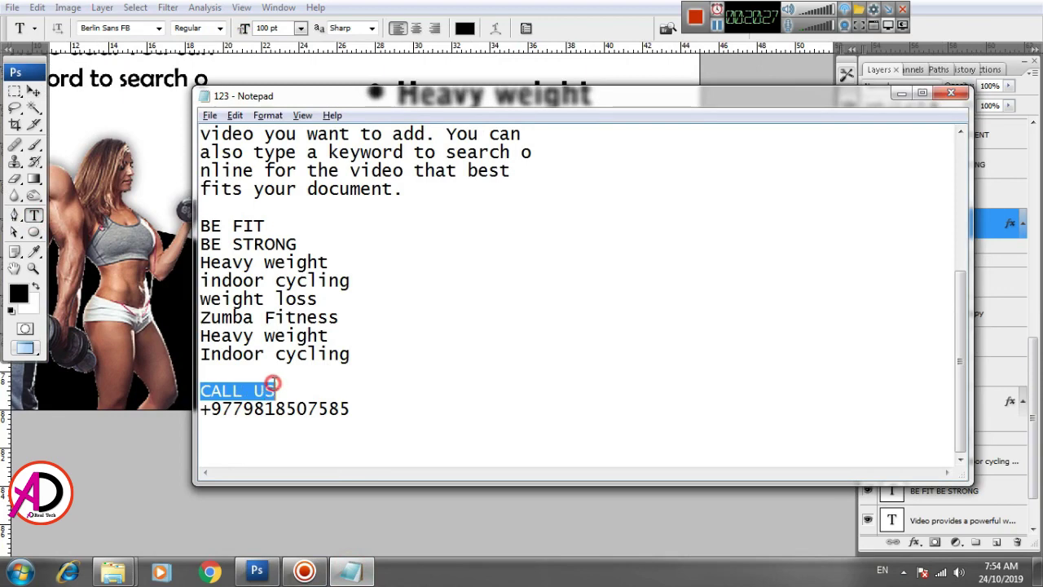
key("alt+Tab")
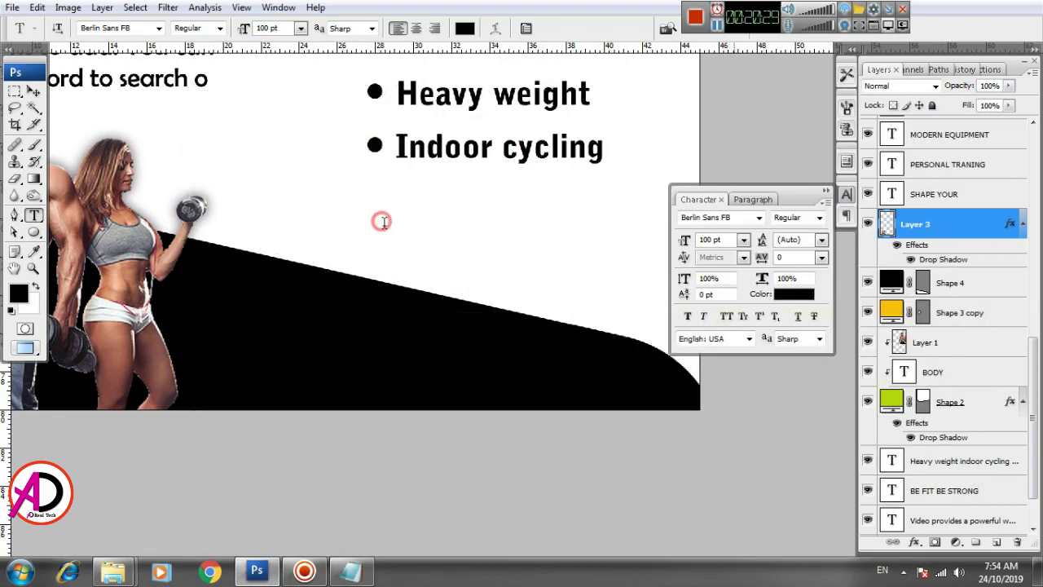
Step: Paste CALL US below the bullet list and set it in Bell Gothic Std Black
left_click(380, 220)
key("ctrl+v")
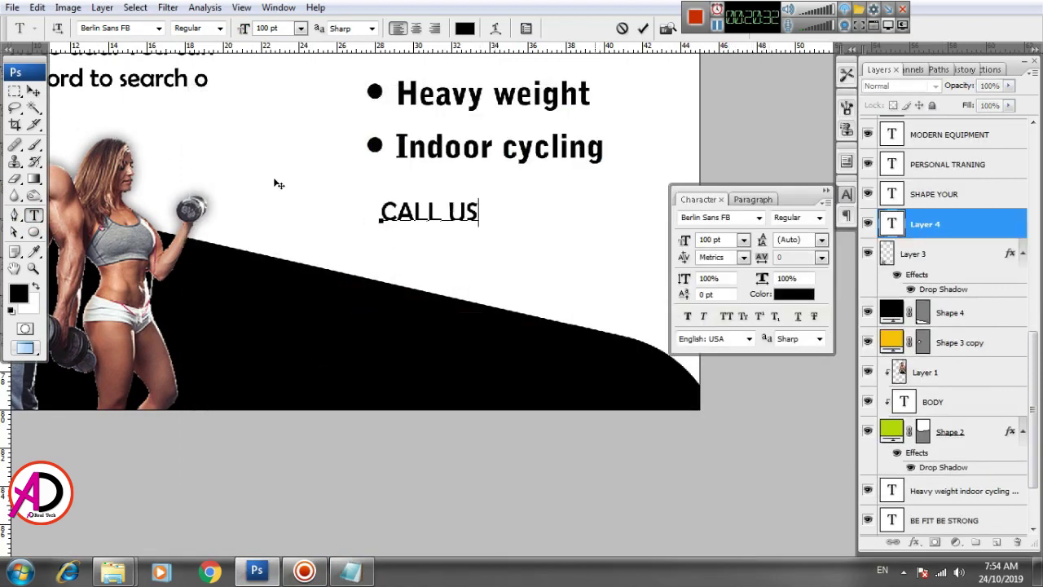
left_click(213, 27)
left_click(192, 56)
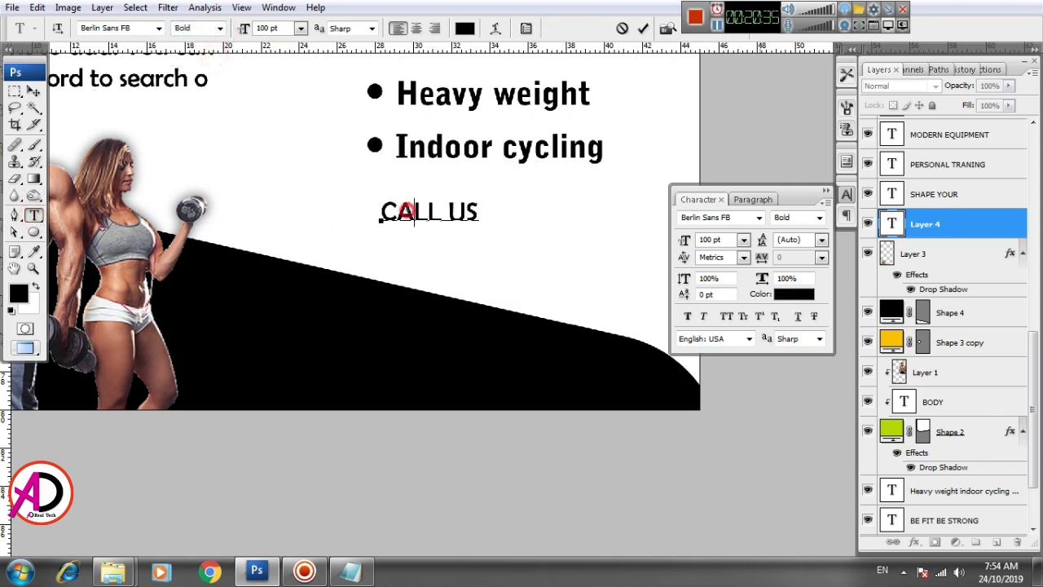
triple_click(403, 212)
left_click(158, 28)
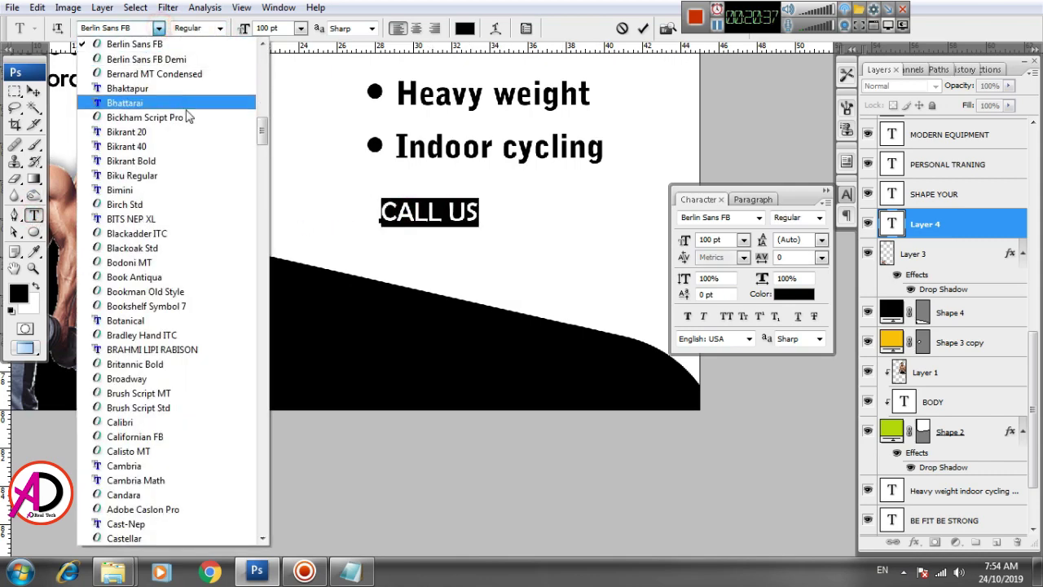
scroll(161, 129, "up", 2)
left_click(160, 103)
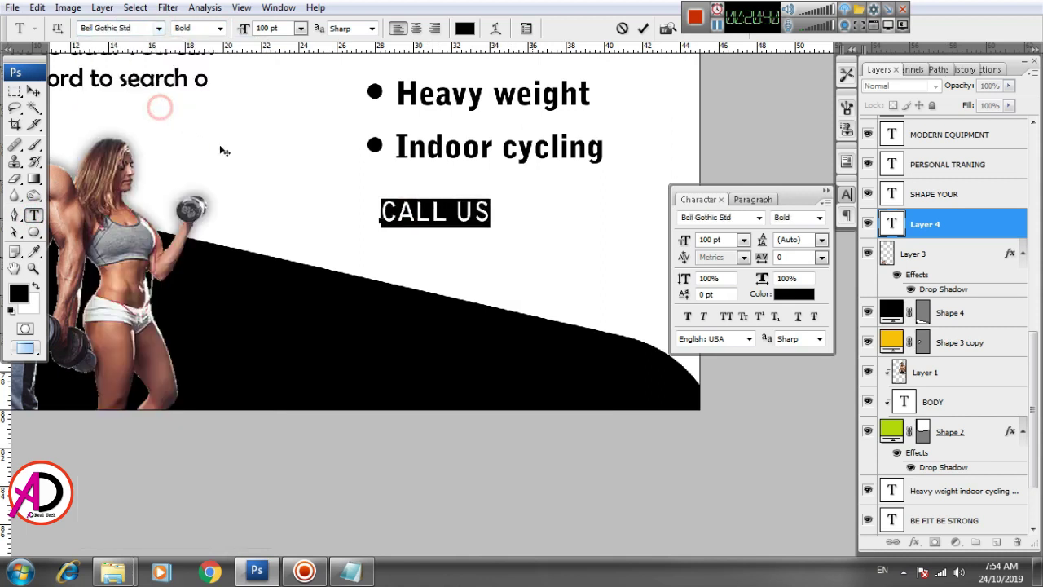
left_click(220, 28)
left_click(200, 60)
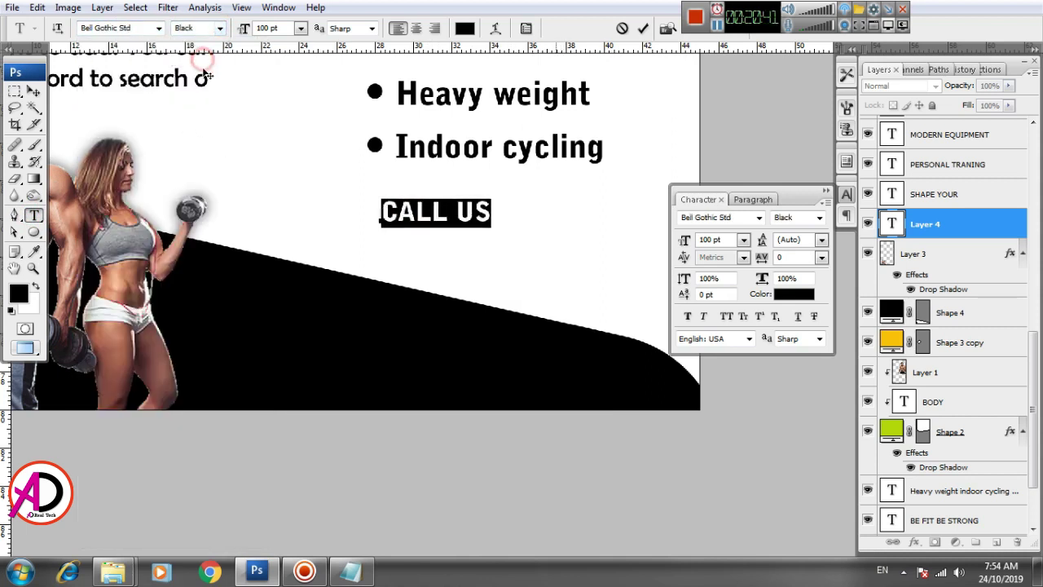
Step: Widen CALL US slightly and nudge it up and left
left_click(33, 91)
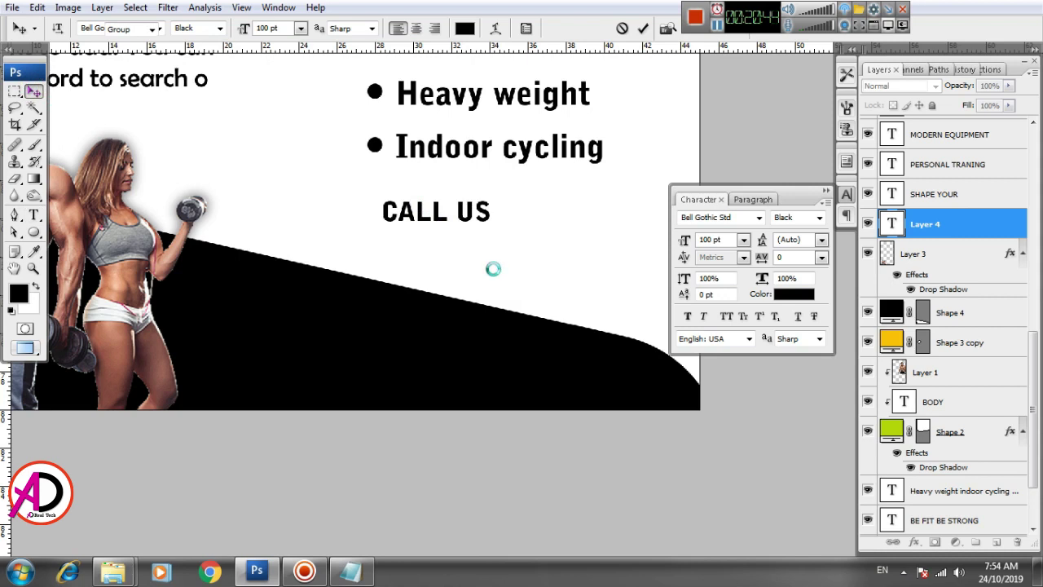
key("ctrl+t")
left_click_drag(494, 213, 499, 212)
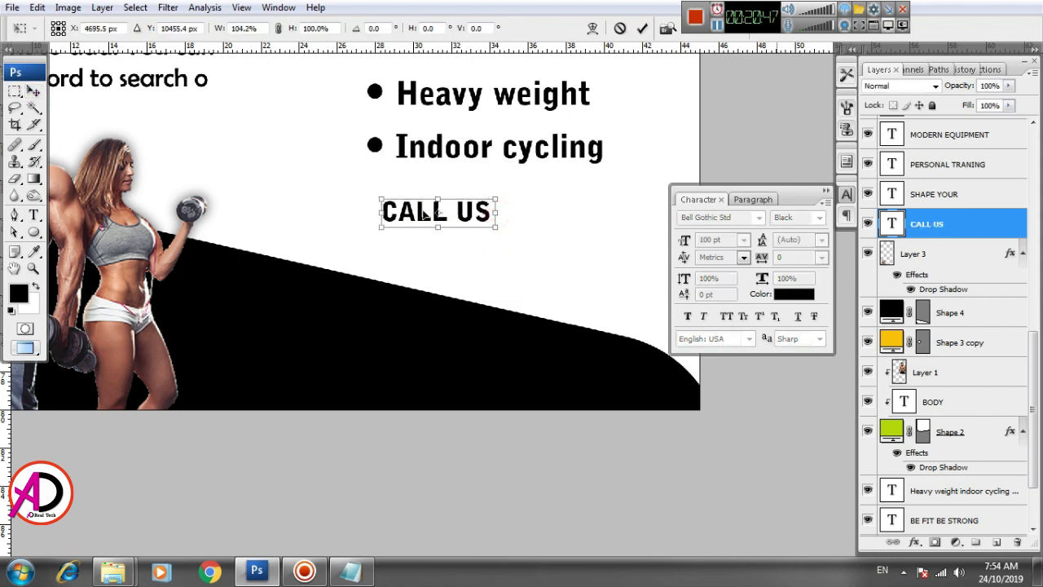
double_click(401, 209)
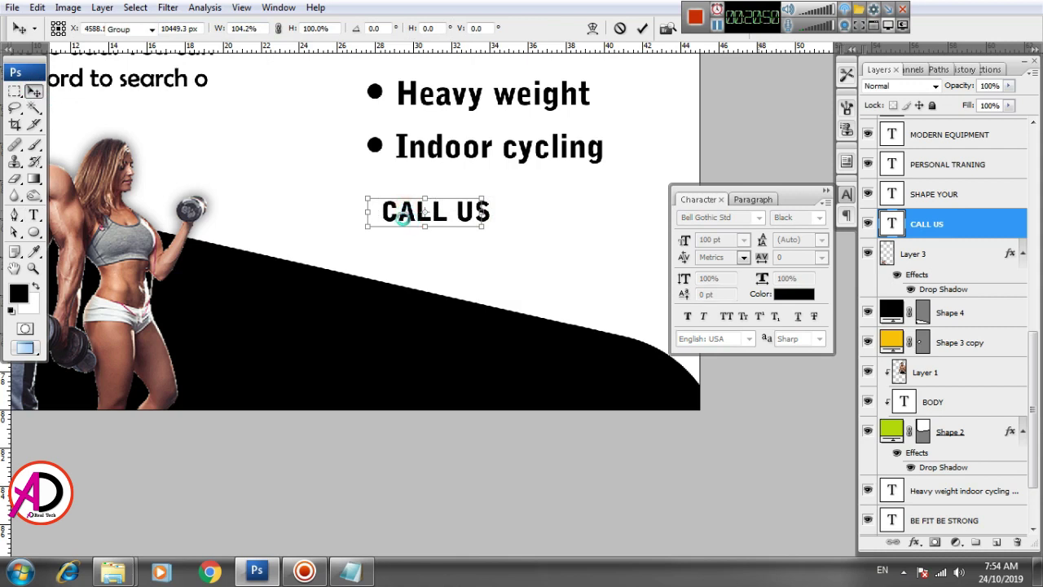
double_click(404, 219)
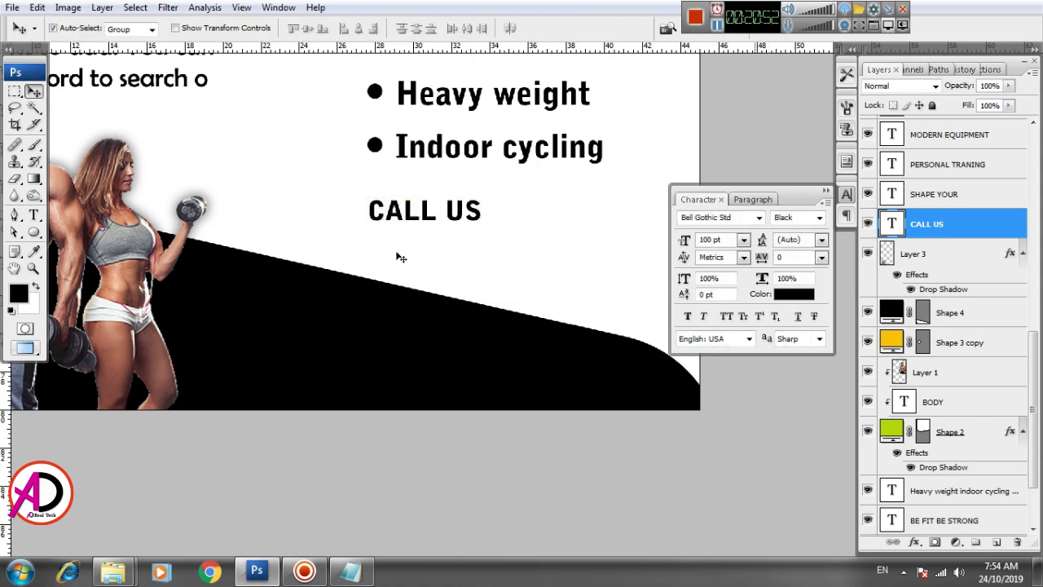
left_click_drag(391, 214, 385, 207)
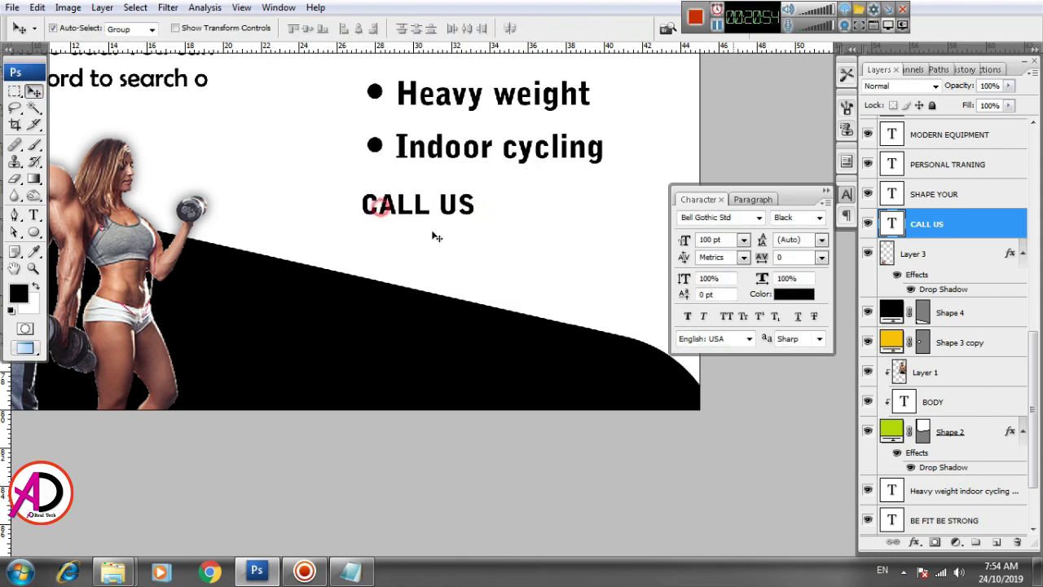
left_click(793, 294)
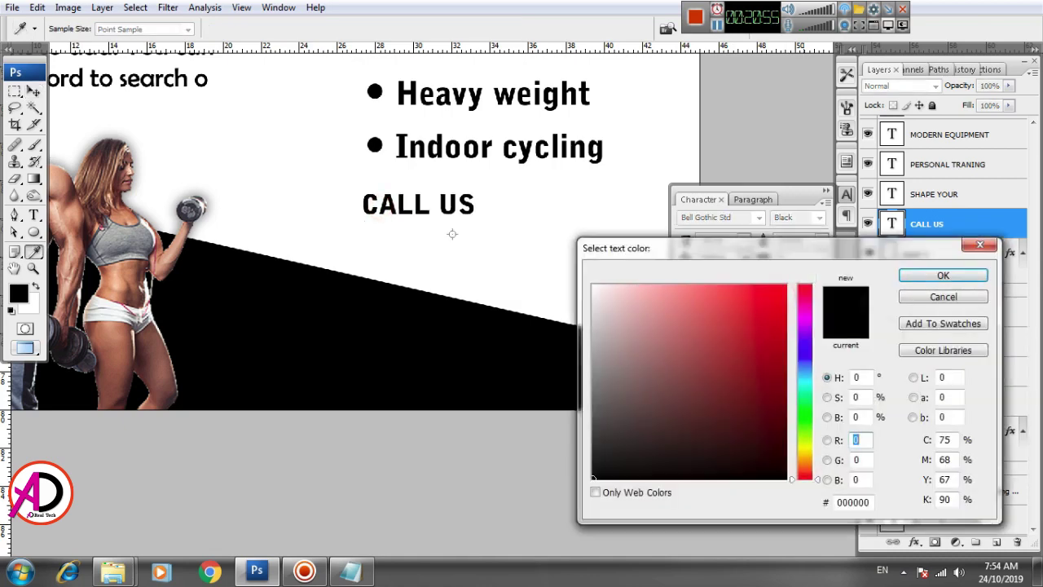
Step: Colour CALL US dark red by sampling BE STRONG with the eyedropper
left_click_drag(326, 149, 342, 345)
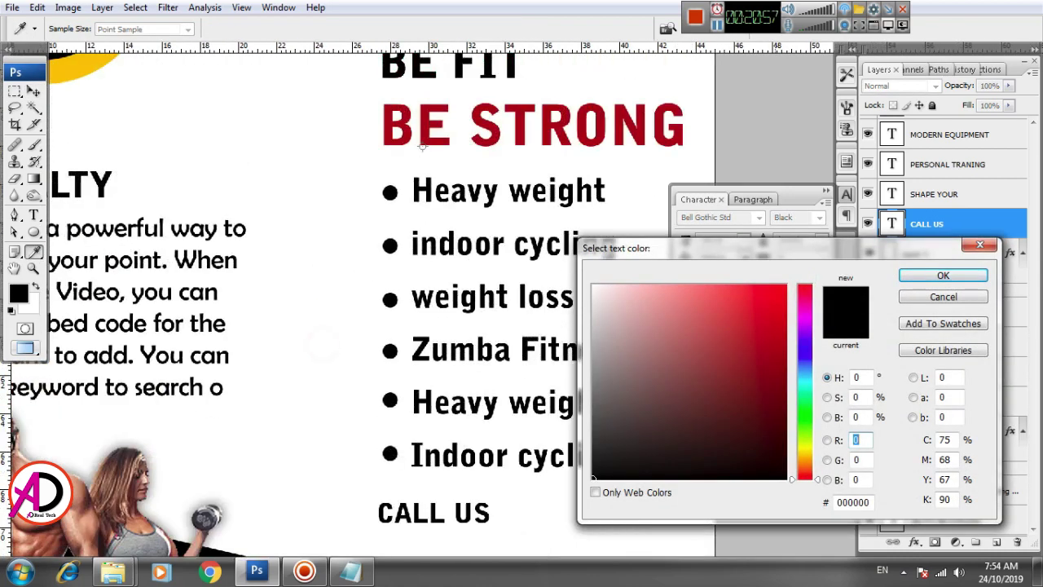
left_click(424, 139)
left_click(943, 276)
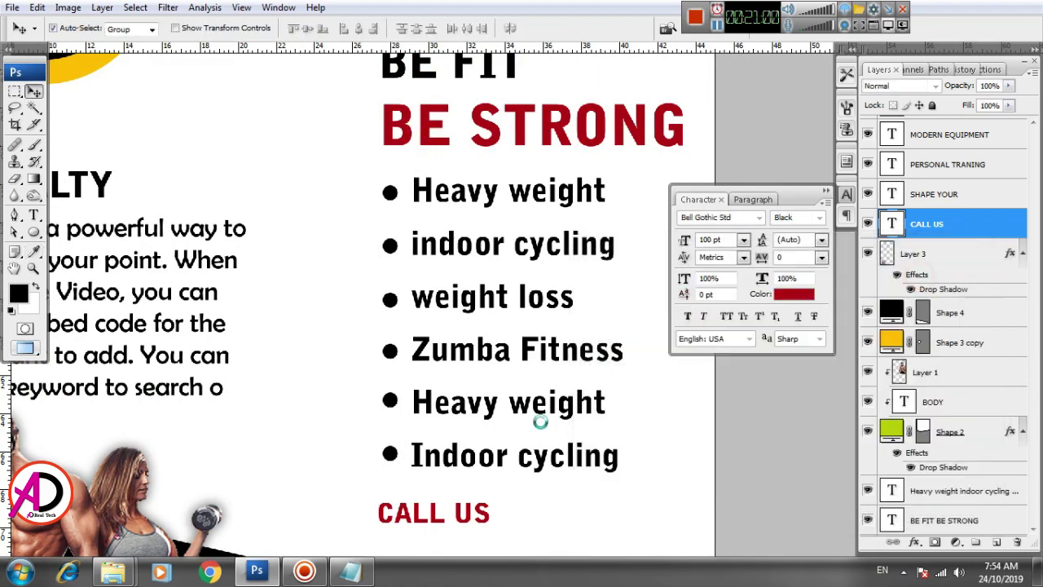
Step: Select the phone number beneath CALL US in the Notepad notes
left_click_drag(538, 397, 502, 208)
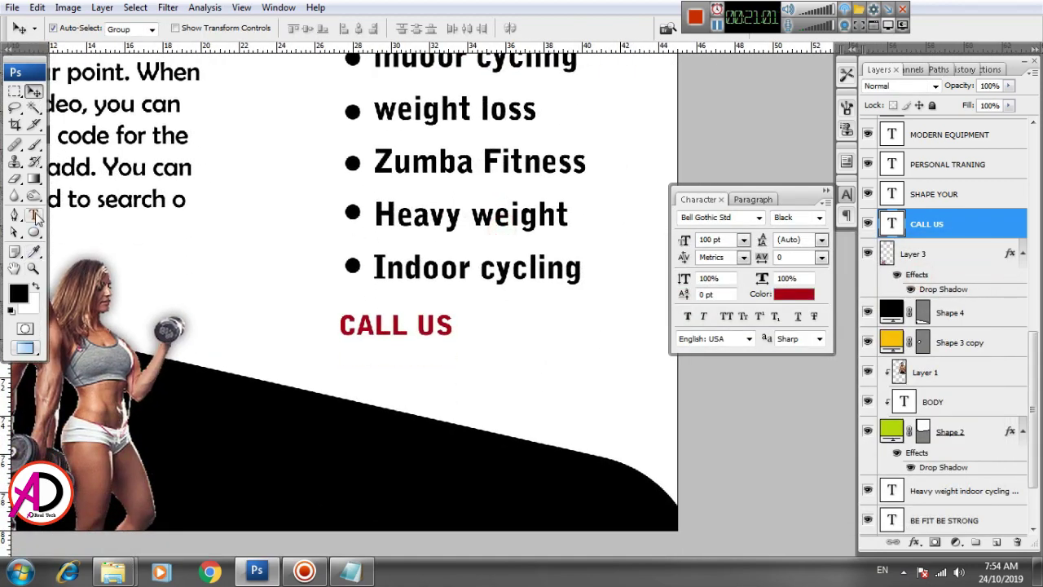
key("alt+Tab")
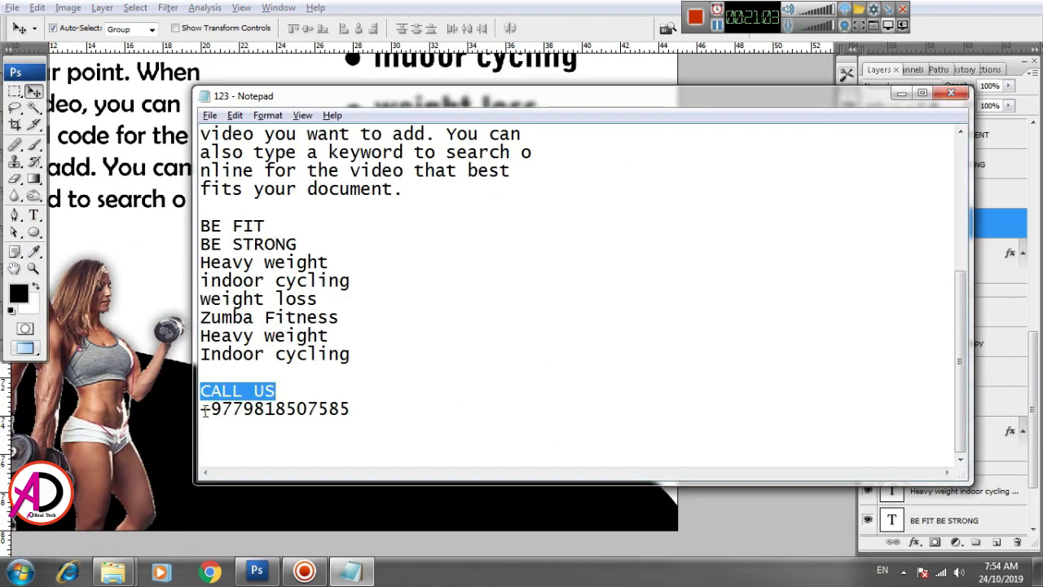
left_click_drag(201, 409, 339, 409)
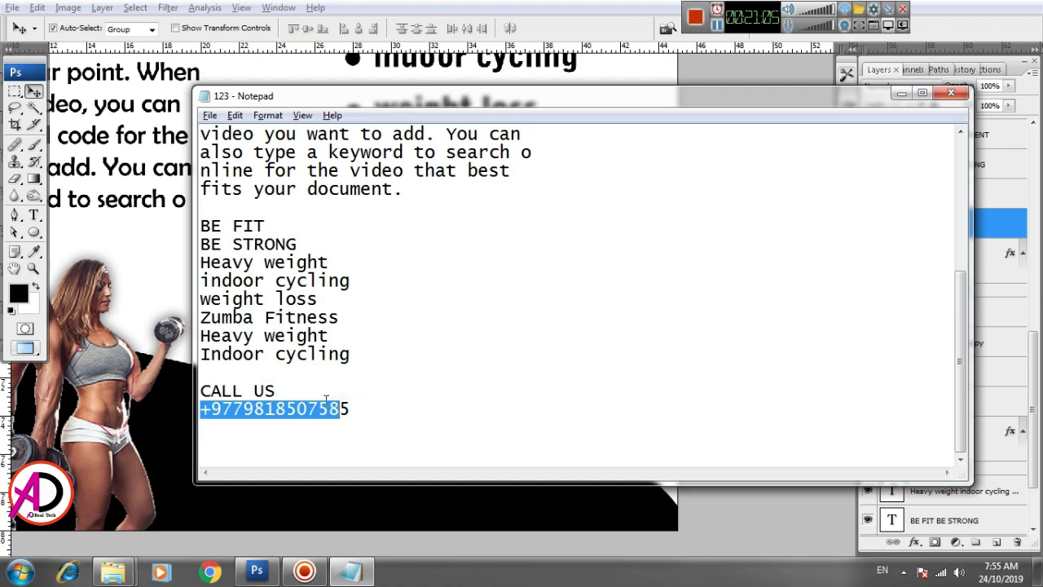
Step: Paste the copied phone number as a new text line under CALL US
key("alt+Tab")
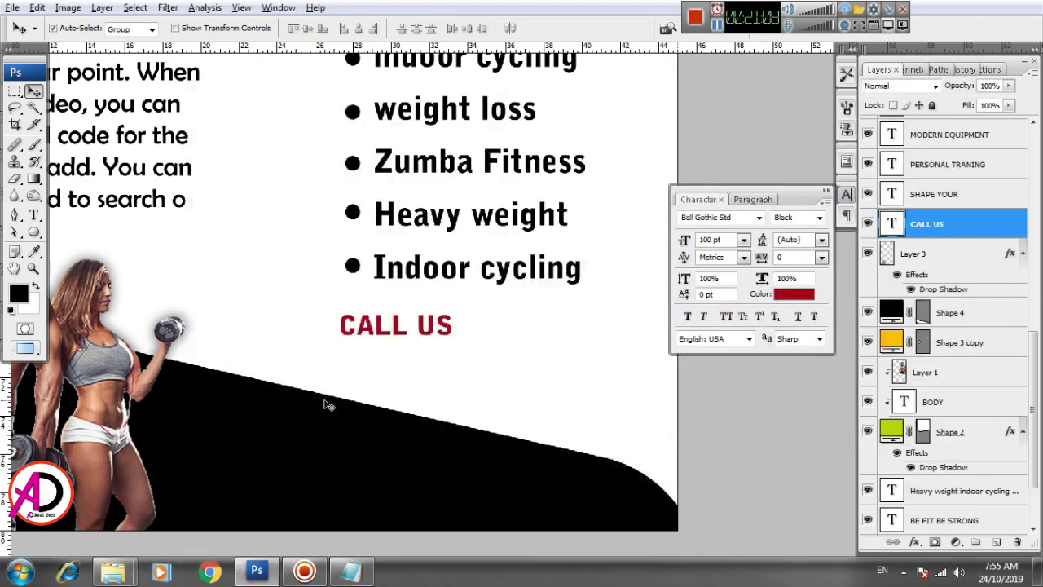
left_click(33, 214)
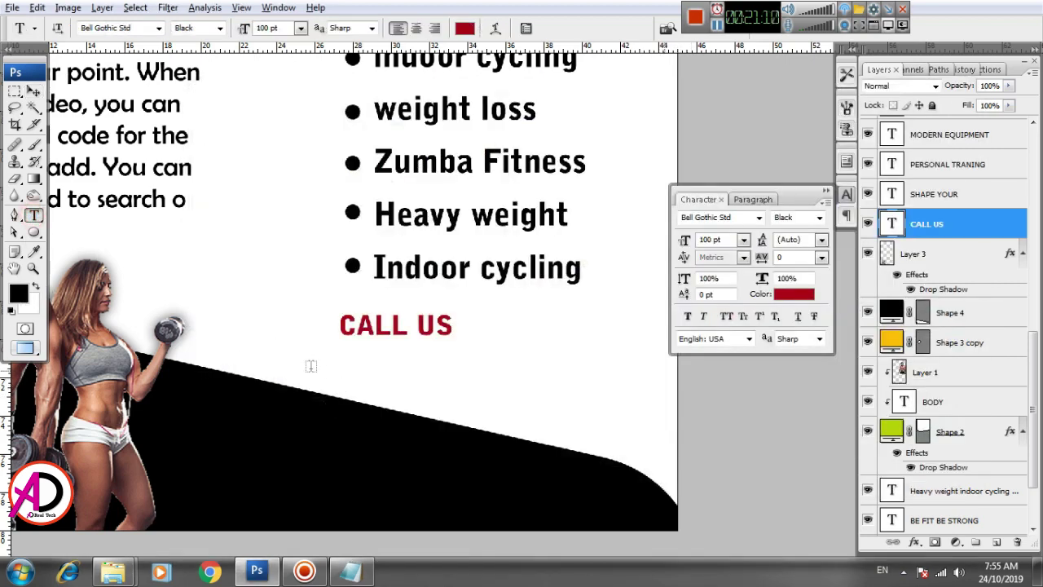
left_click(347, 373)
key("ctrl+v")
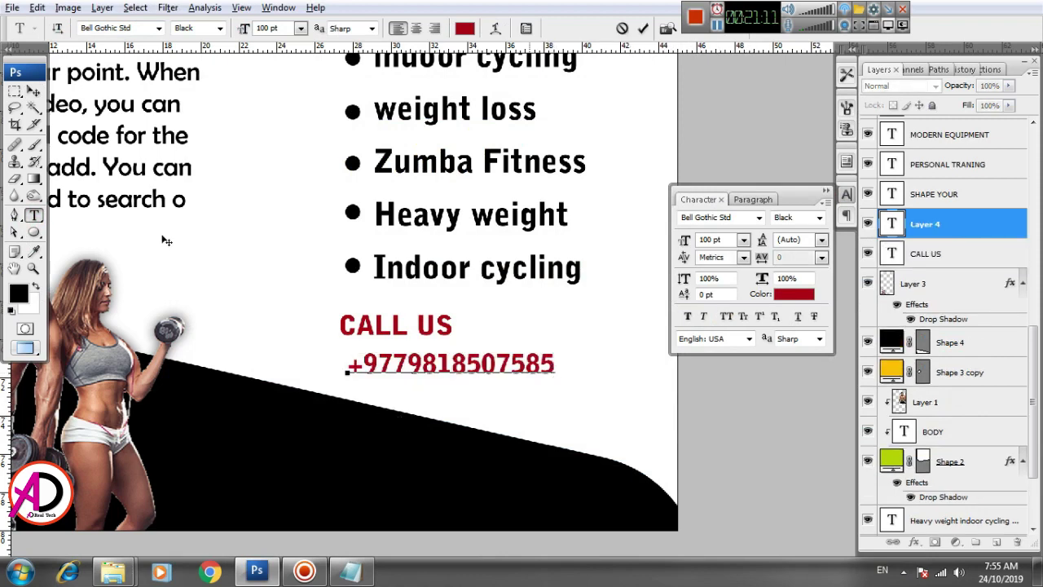
left_click(34, 91)
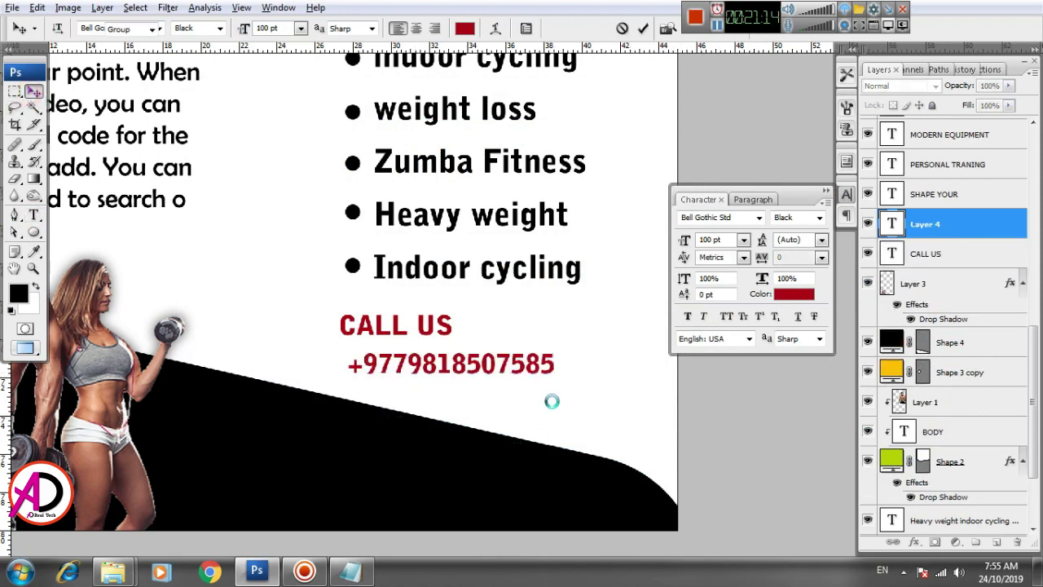
Step: Enlarge the phone number slightly and shift it right beneath CALL US
key("ctrl+t")
left_click_drag(579, 382, 601, 386)
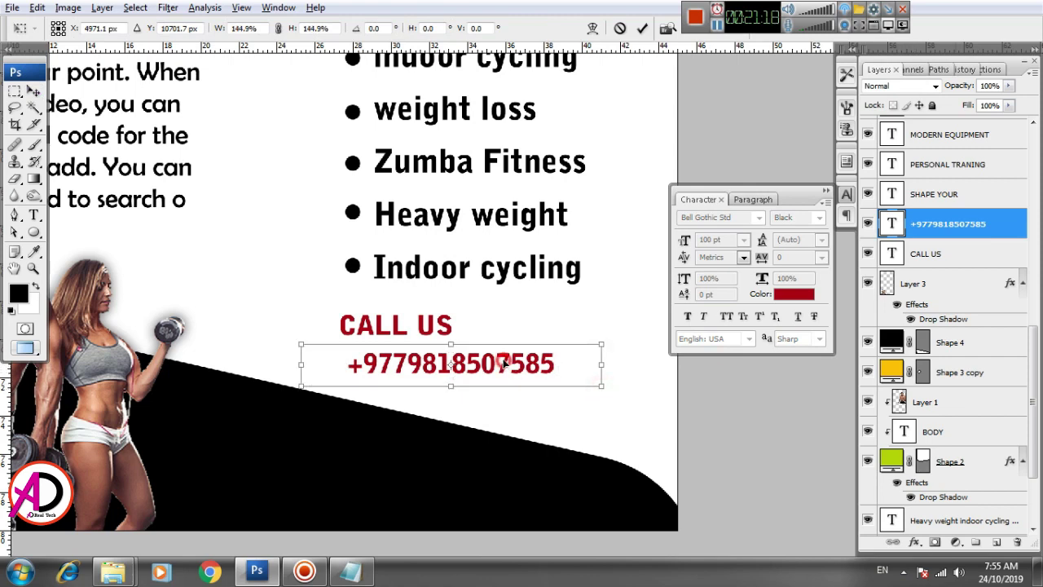
left_click_drag(505, 364, 526, 359)
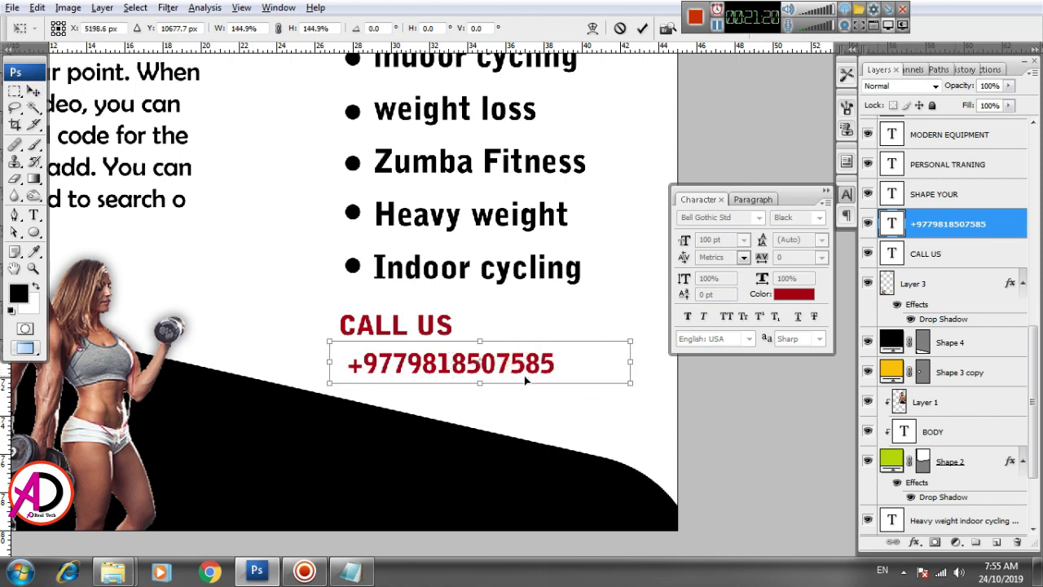
key("Return")
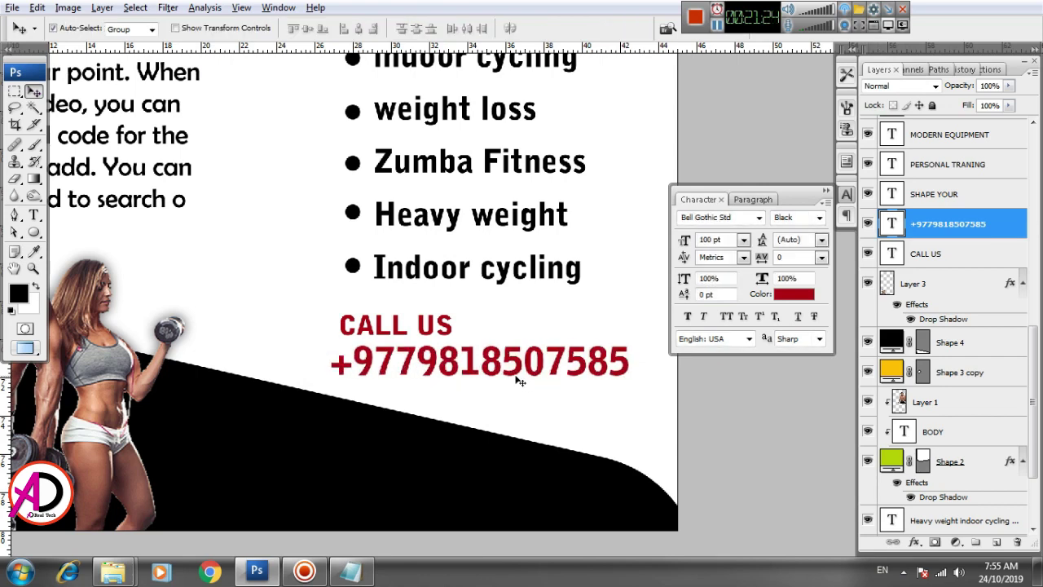
Step: Set the phone number's text colour to black
left_click(794, 295)
left_click(593, 479)
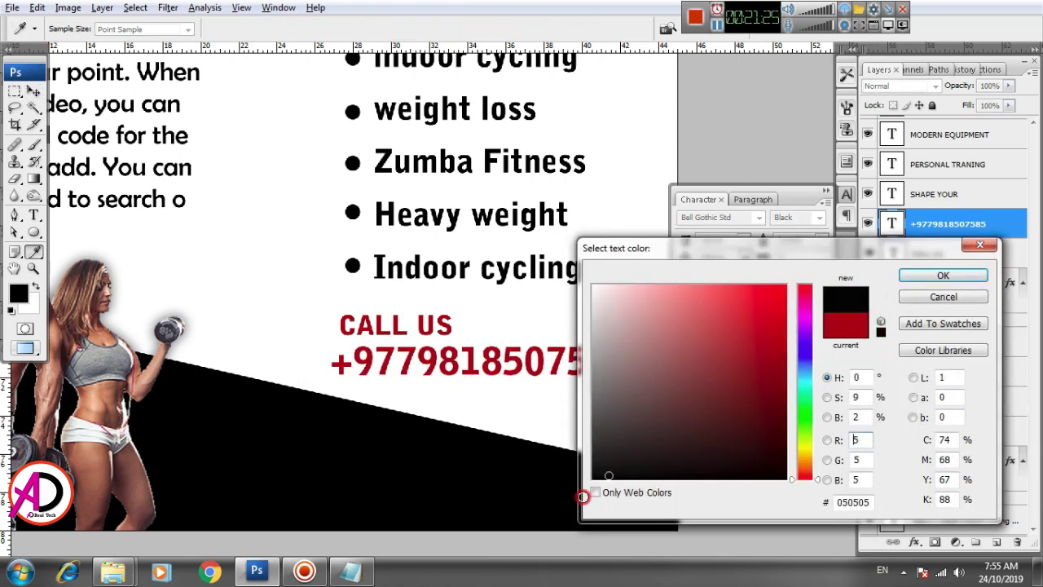
left_click(943, 276)
key("ctrl+minus")
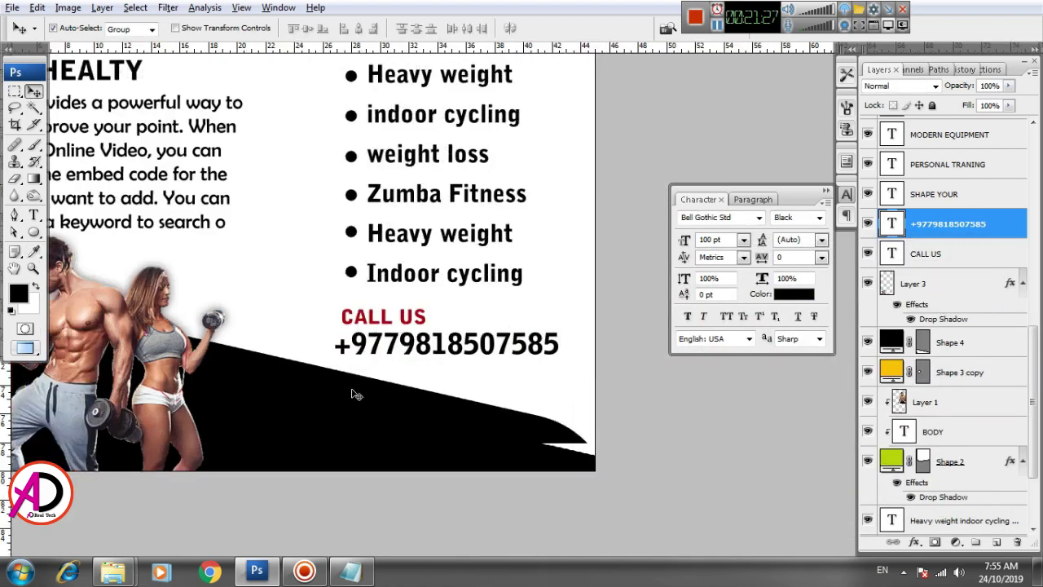
key("ctrl+minus")
key("ctrl+plus")
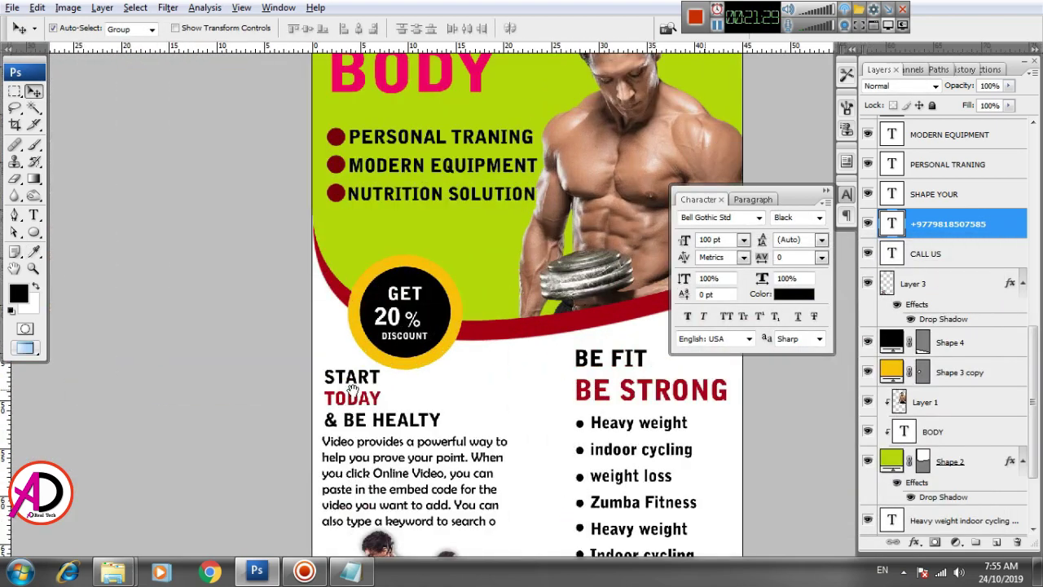
Step: Select the six Shape 5 bullet layers and merge them into one layer
left_click_drag(511, 384, 398, 226)
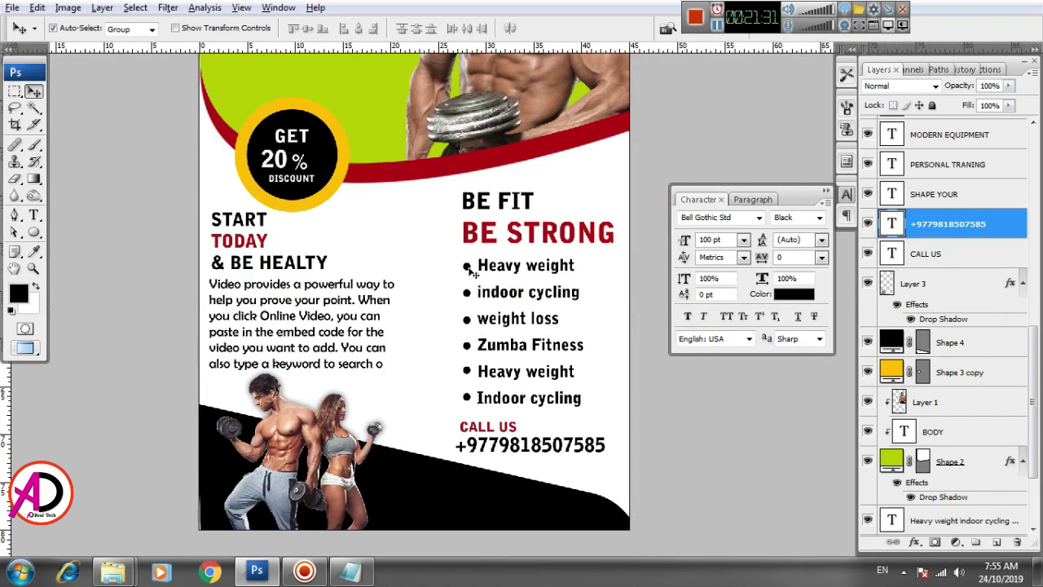
left_click(471, 271)
left_click_drag(471, 297, 472, 298)
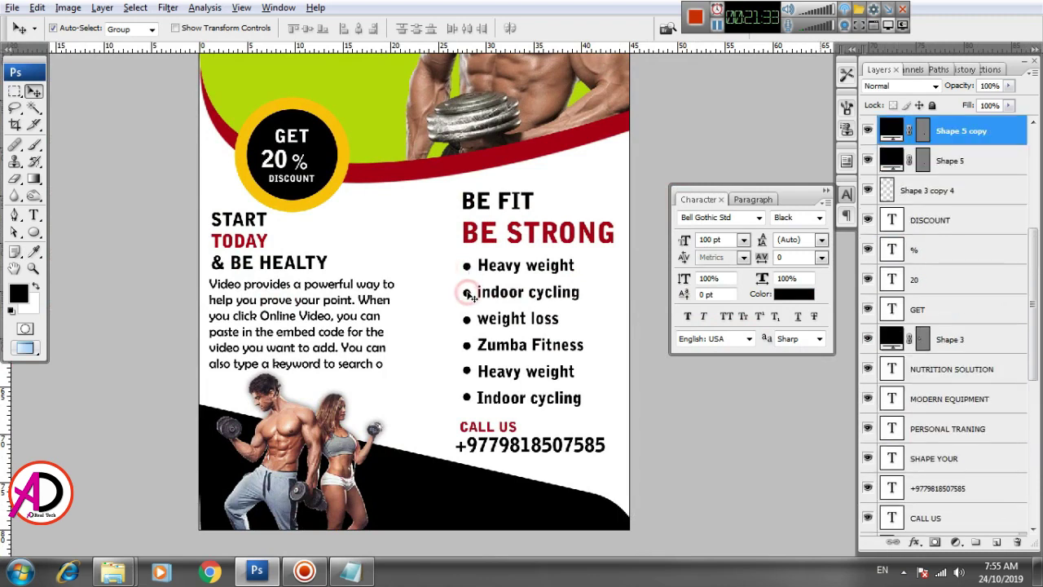
scroll(953, 306, "up", 1)
scroll(954, 306, "up", 2)
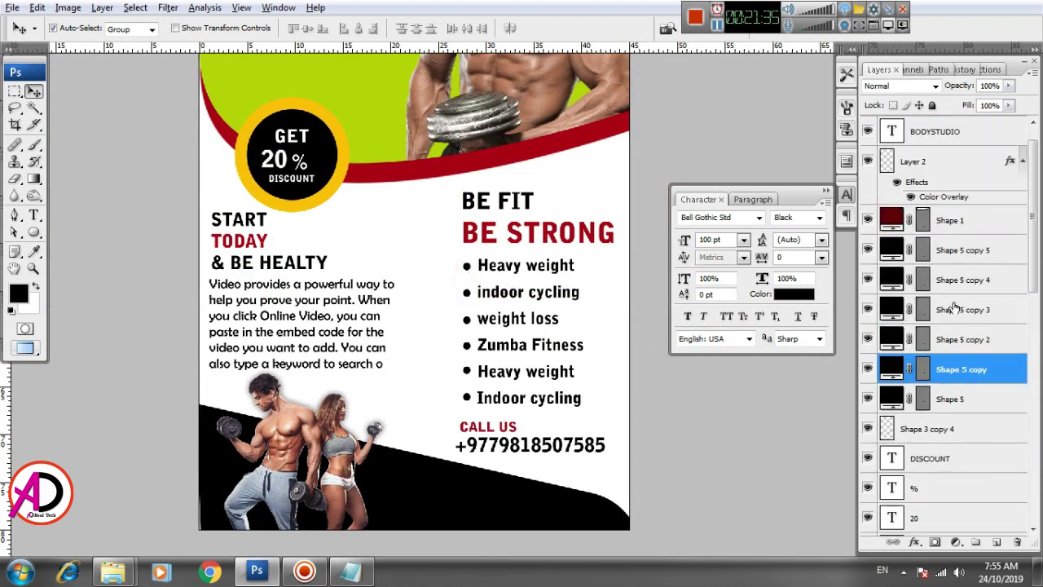
left_click(959, 399)
left_click(960, 370, "shift")
left_click(959, 339, "shift")
left_click(959, 309, "shift")
left_click(960, 279, "shift")
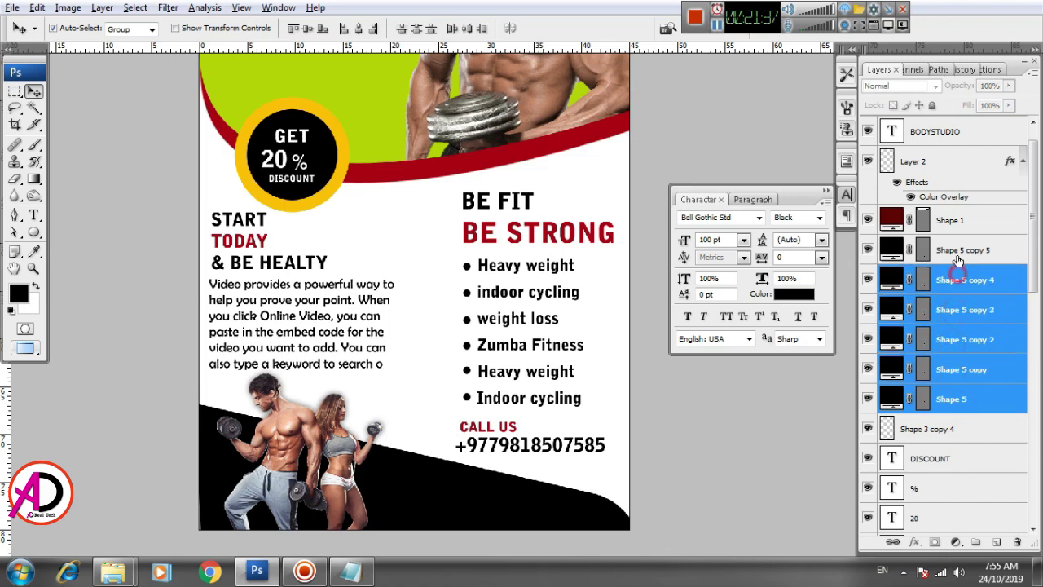
left_click(959, 250, "shift")
key("ctrl+e")
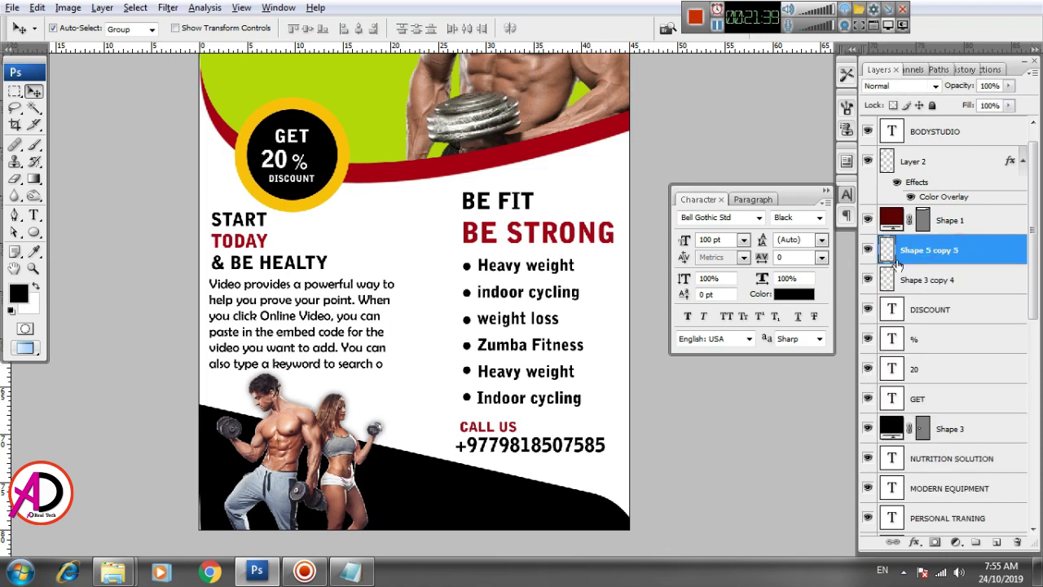
Step: Give the merged bullets a dark red Color Overlay sampled from the flyer
double_click(888, 254)
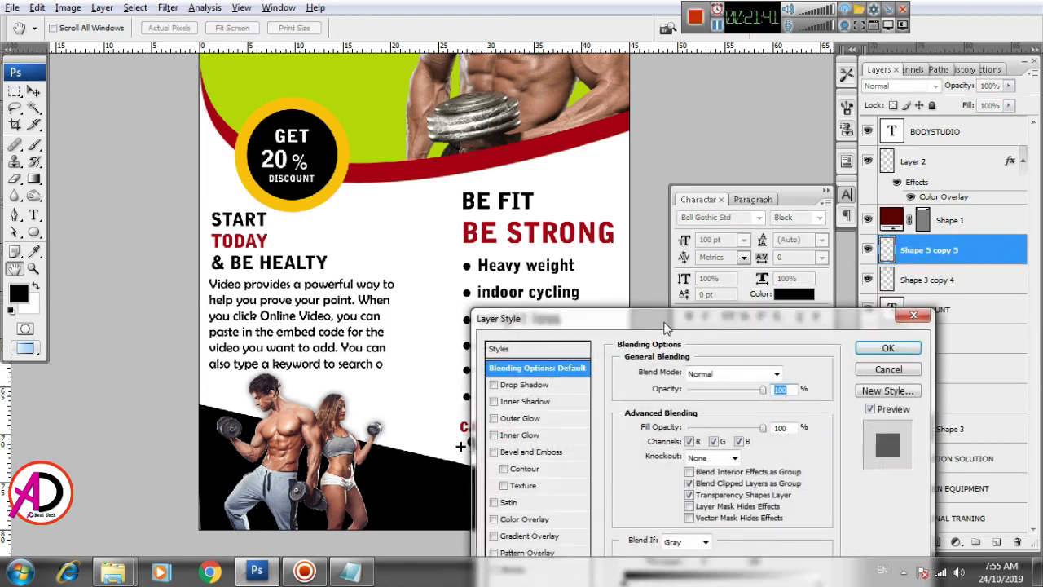
left_click_drag(664, 320, 748, 217)
left_click(613, 417)
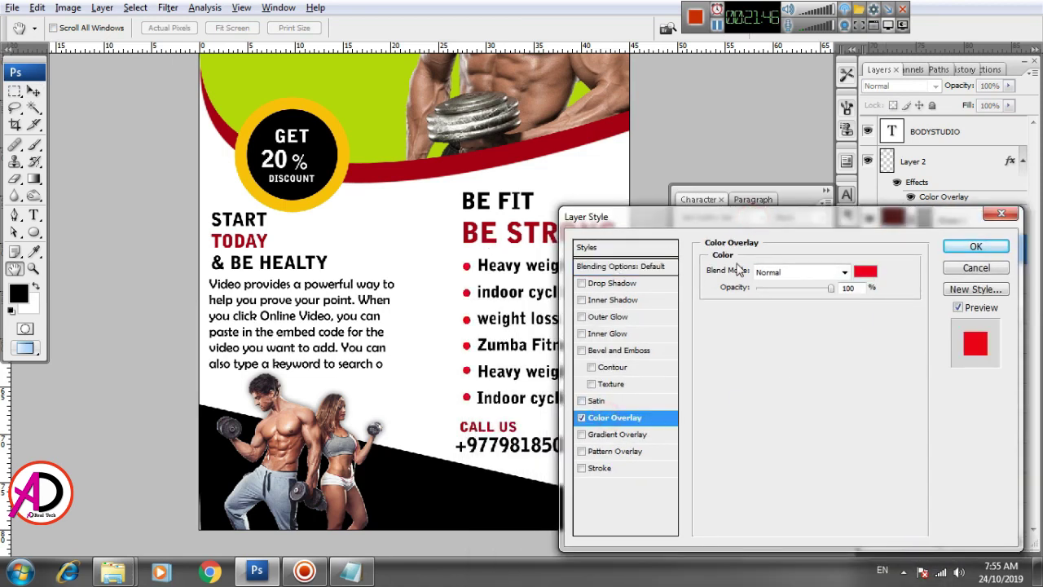
left_click(866, 272)
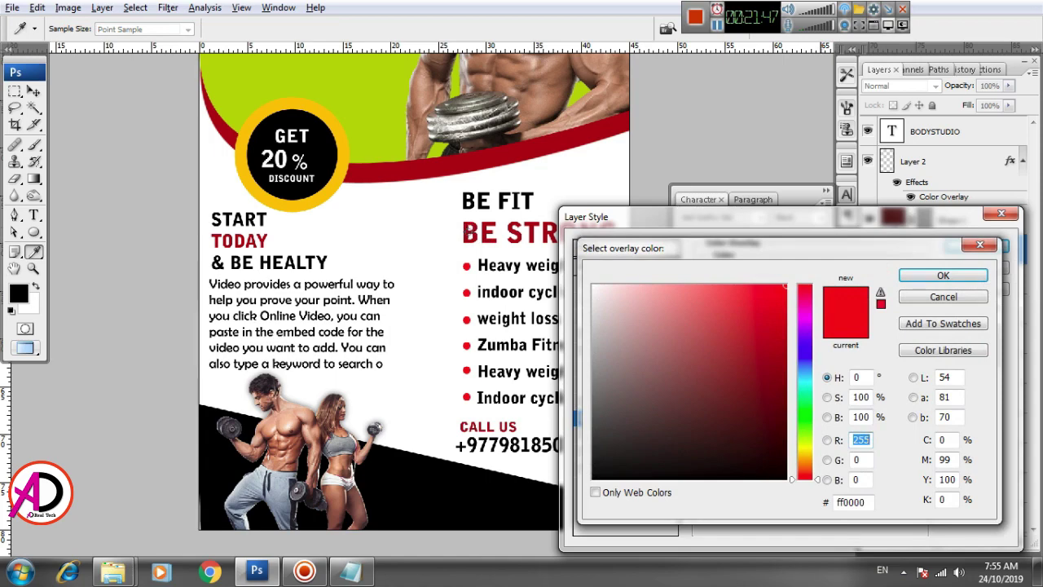
left_click(467, 234)
key("Return")
key("Return")
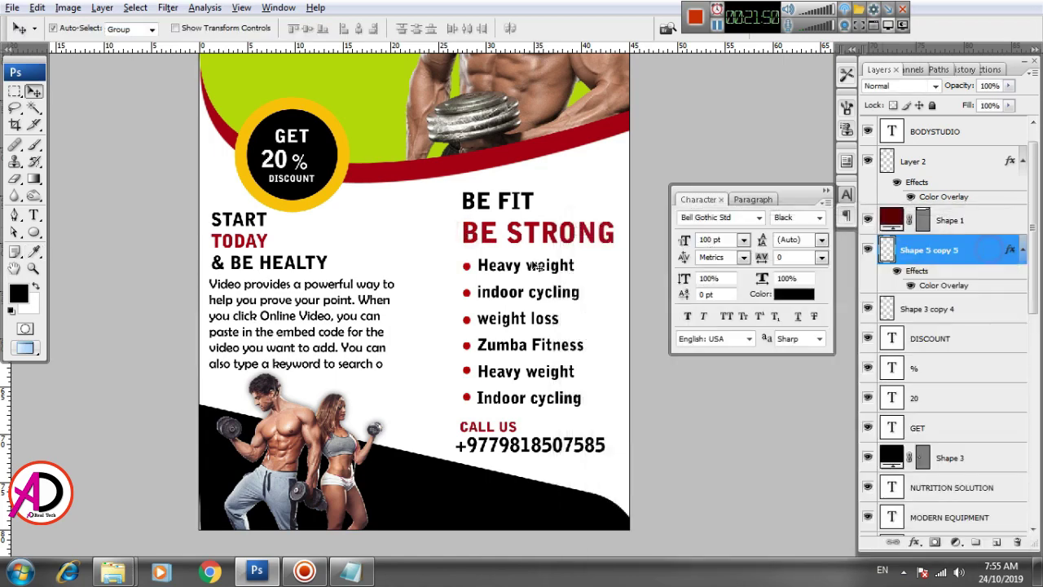
key("ctrl+minus")
key("ctrl+minus")
key("ctrl+minus")
Step: Enlarge the BODY heading to about 114%
key("alt+space")
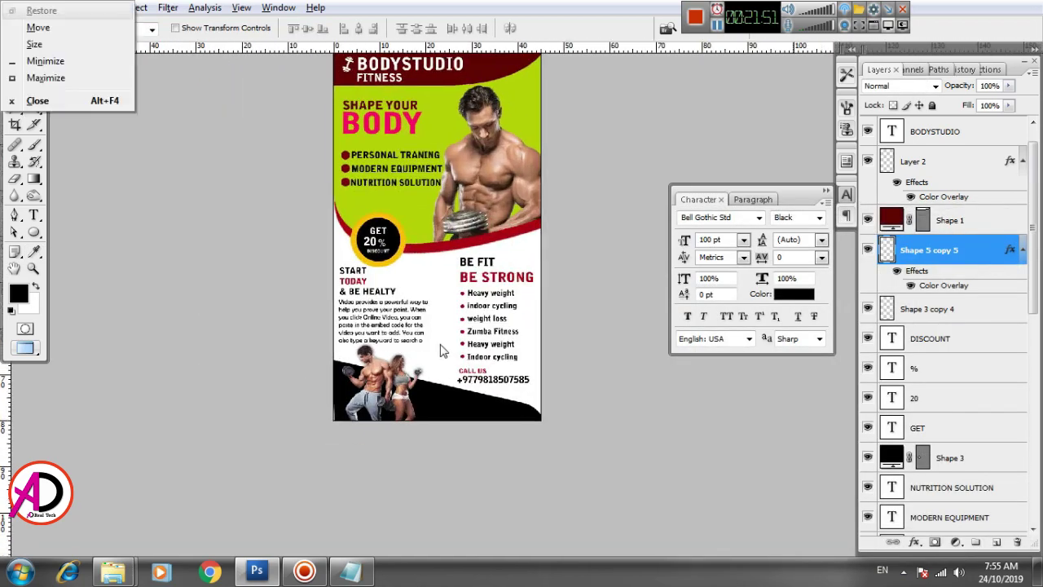
left_click(449, 422)
key("ctrl+plus")
key("ctrl+plus")
key("ctrl+plus")
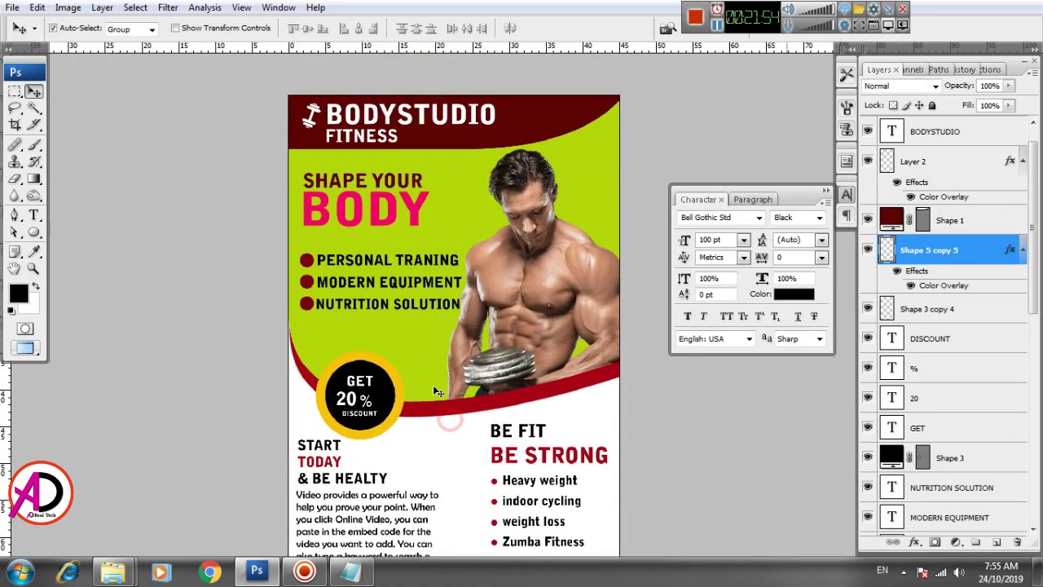
key("ctrl+plus")
left_click(316, 177)
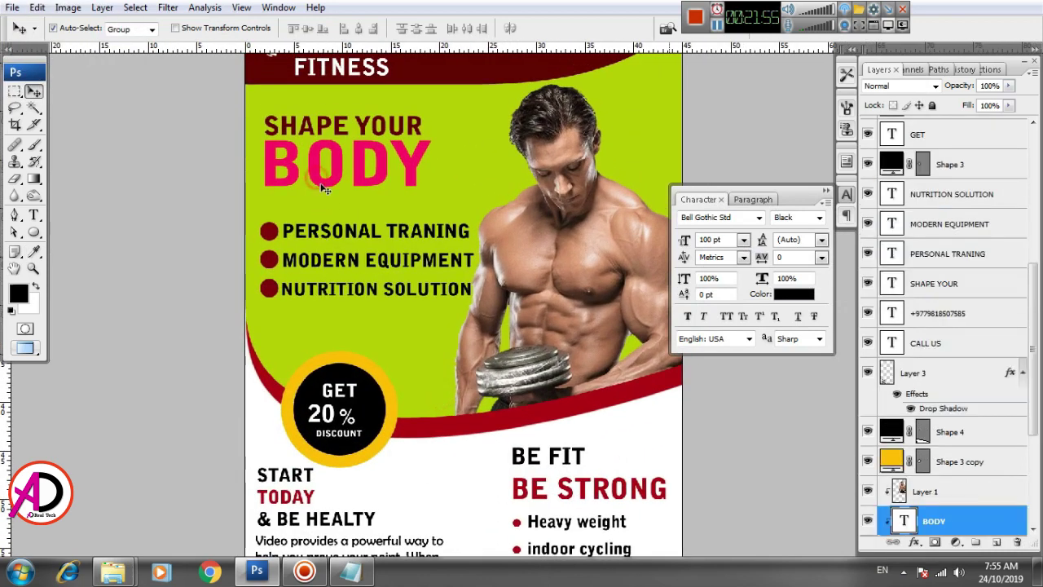
key("ctrl+t")
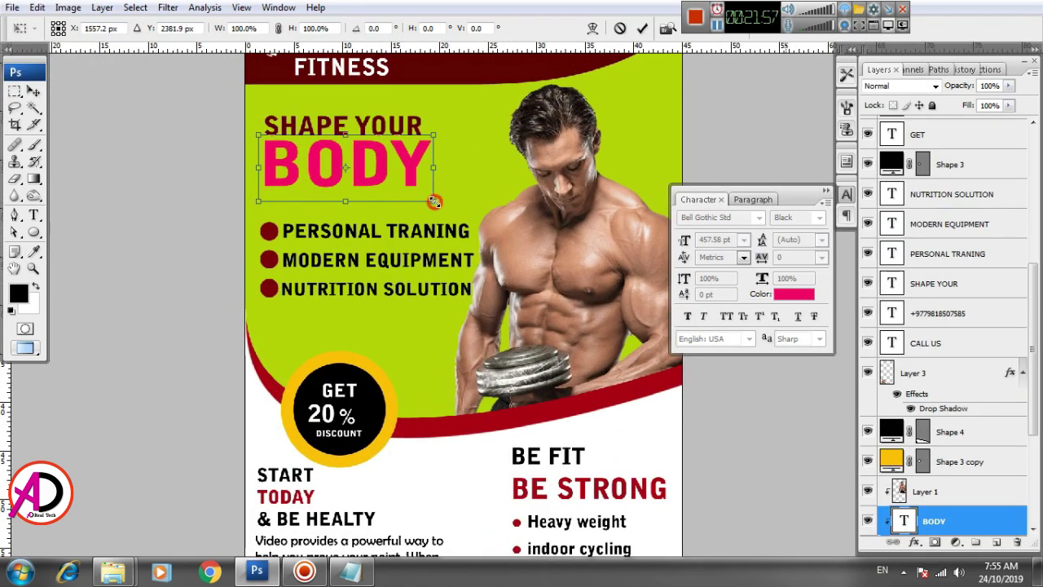
left_click_drag(433, 201, 457, 210)
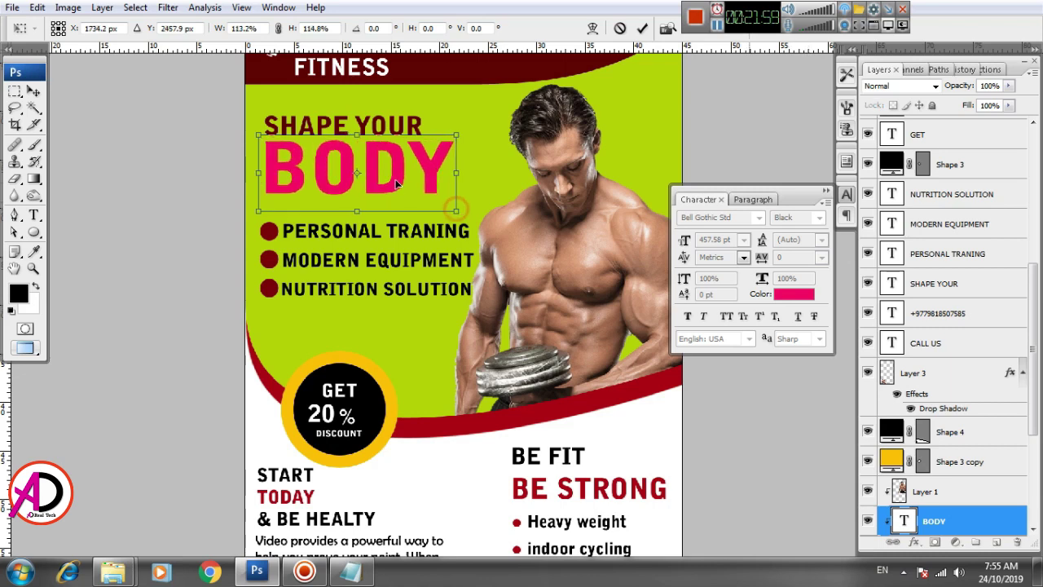
key("Return")
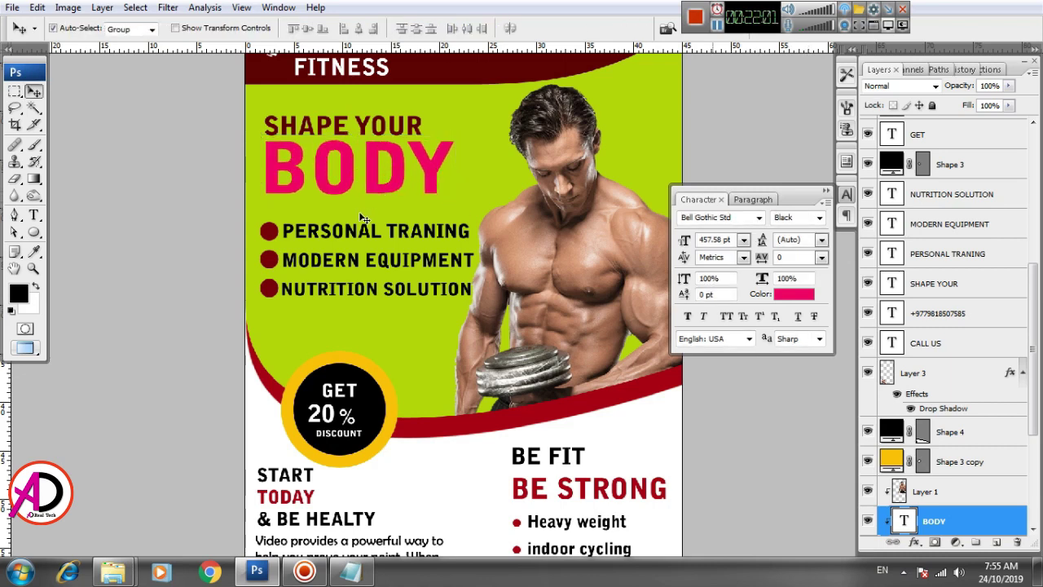
Step: Add a red Color Overlay to the services-list bullets and nudge them left
left_click(269, 238)
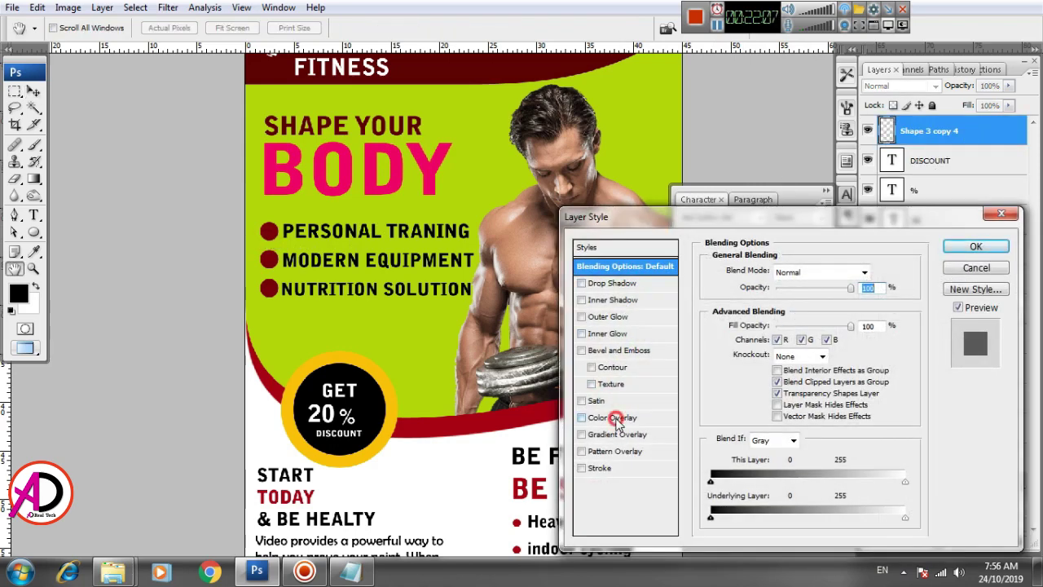
left_click(617, 419)
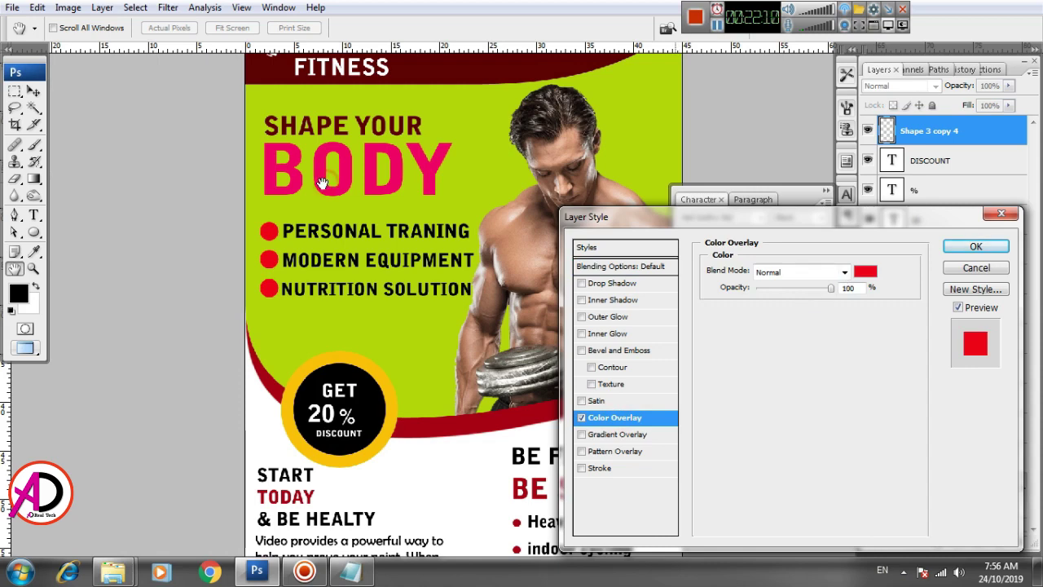
left_click(975, 246)
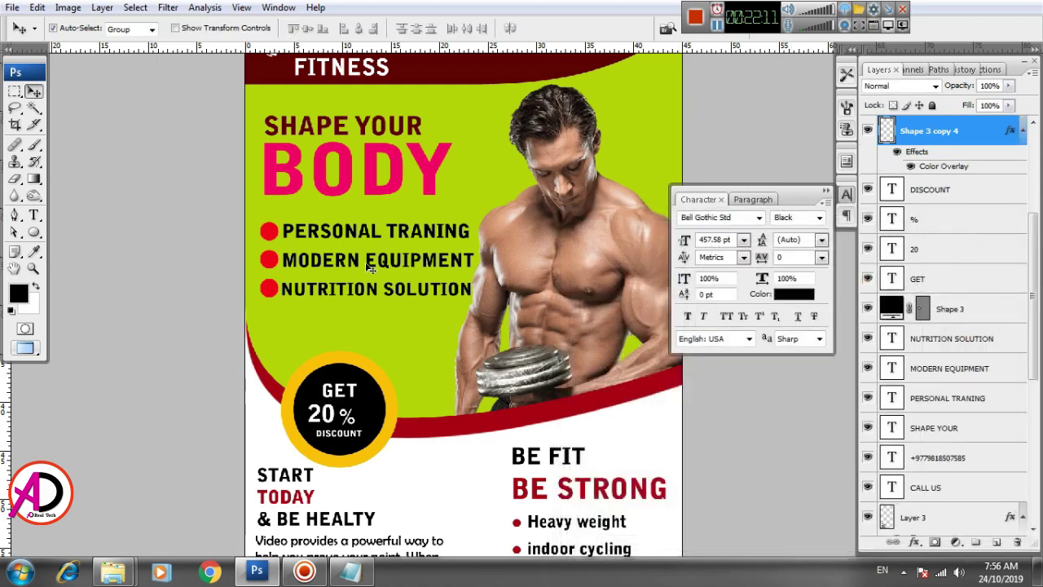
key("Left")
key("Left")
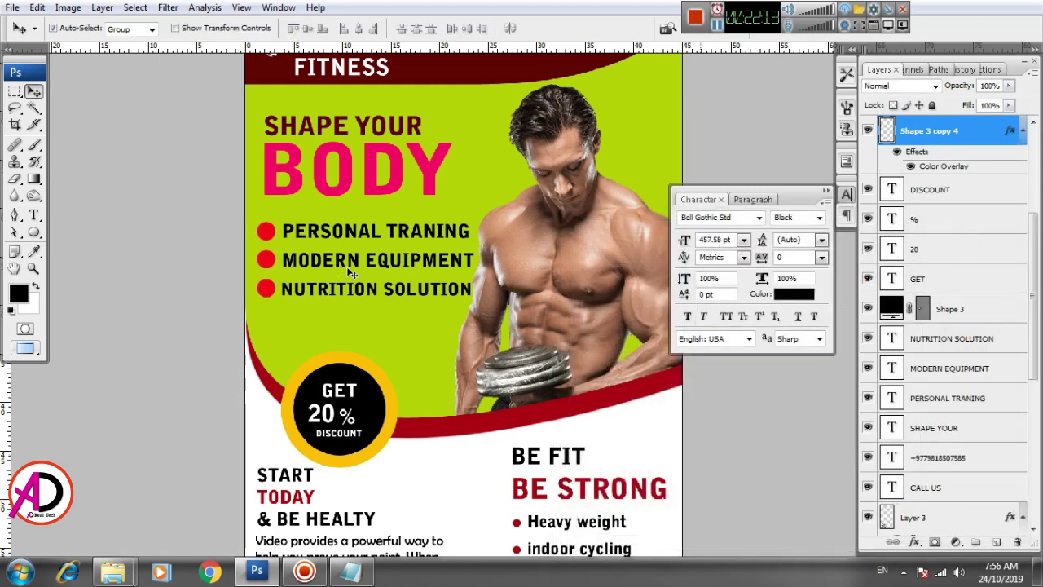
scroll(375, 290, "down", 2)
scroll(424, 350, "down", 3)
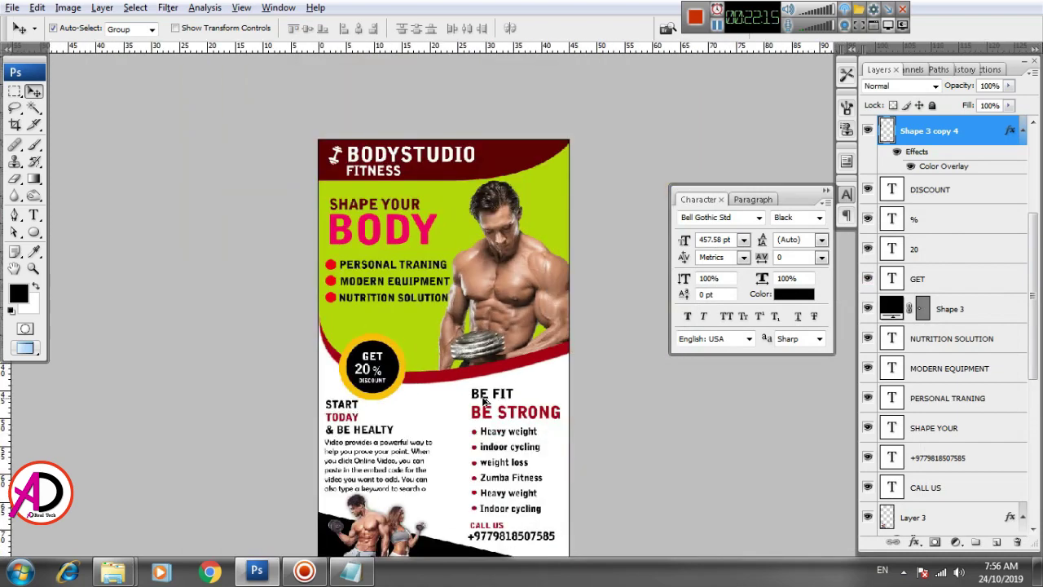
Step: Scale the GET text in the discount circle to about 141.5% and nudge it slightly upward
scroll(484, 401, "down", 2)
scroll(484, 405, "up", 2)
scroll(484, 405, "up", 1)
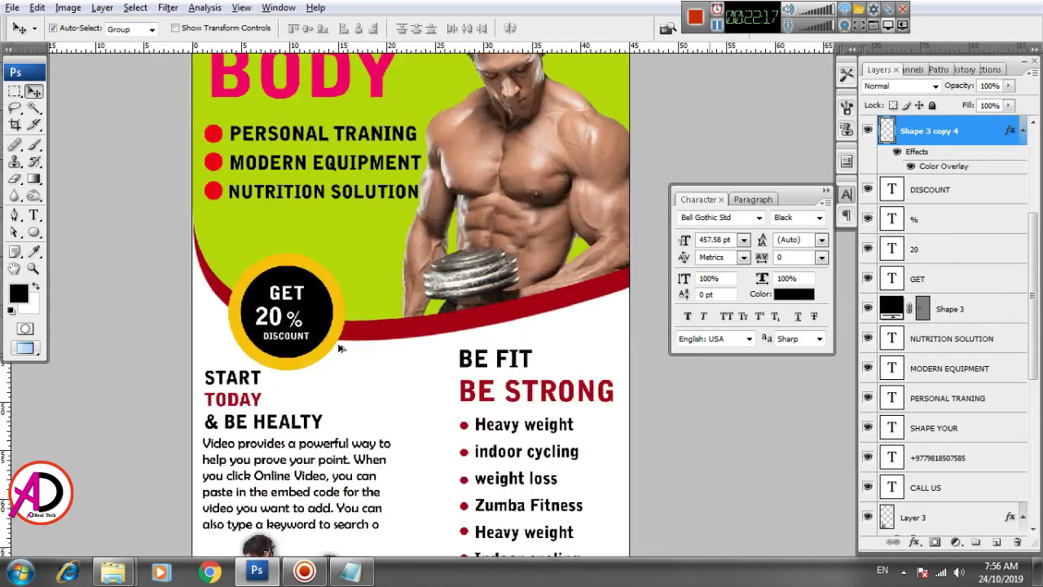
left_click(281, 298)
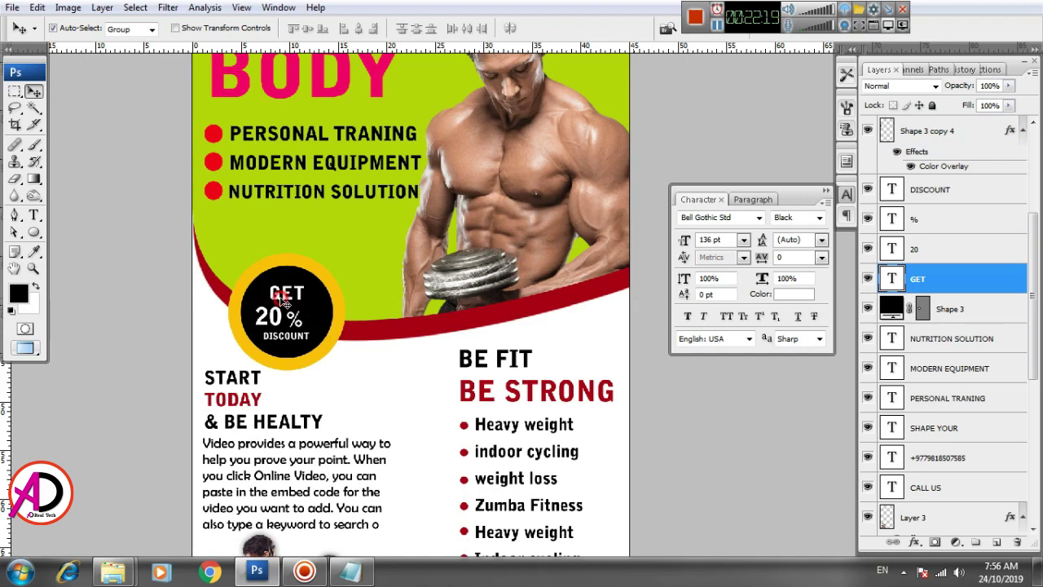
key("ctrl+t")
left_click_drag(308, 284, 322, 290)
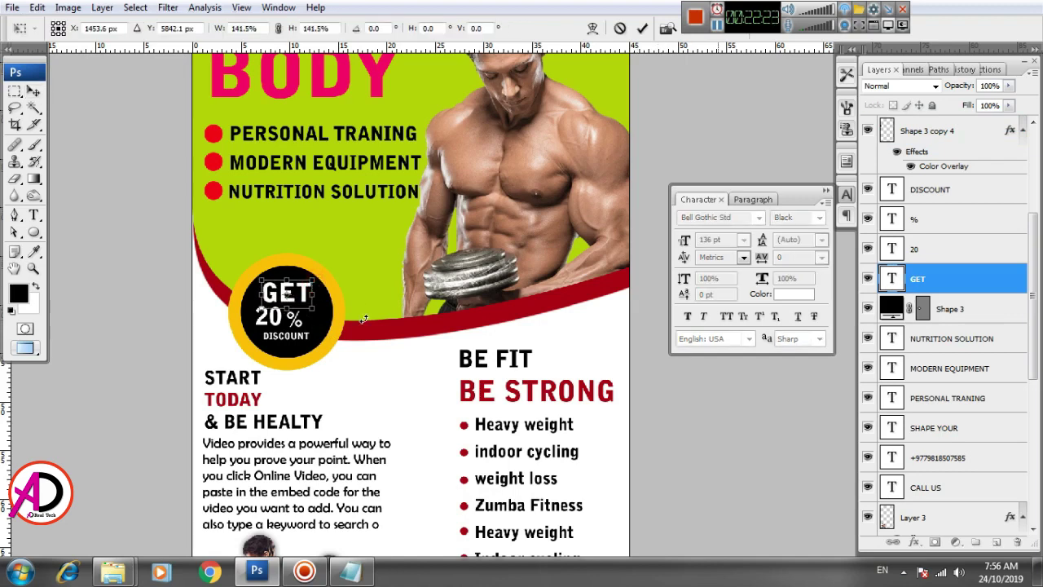
key("Return")
key("Up")
key("Up")
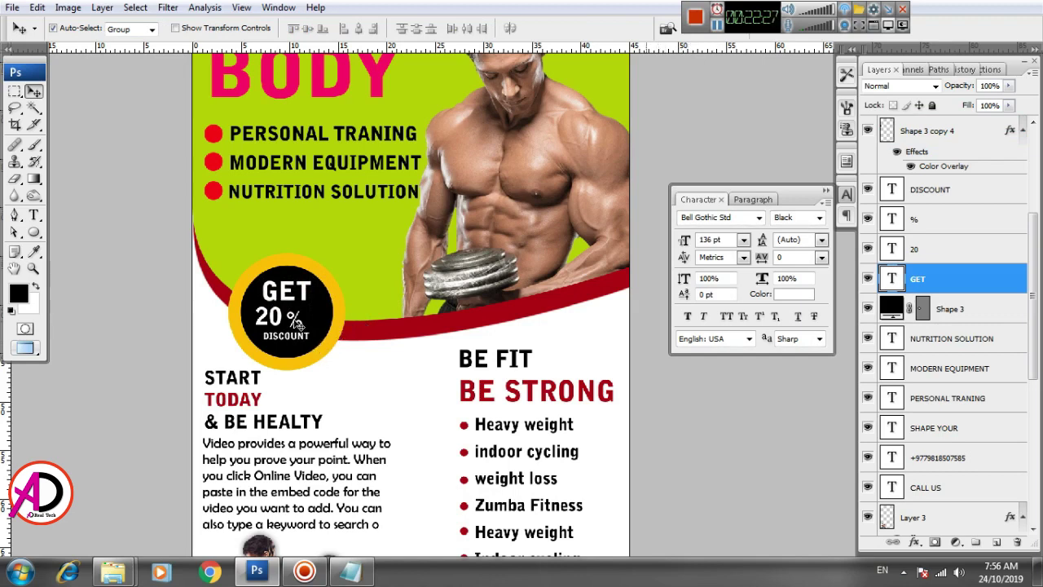
left_click(299, 324)
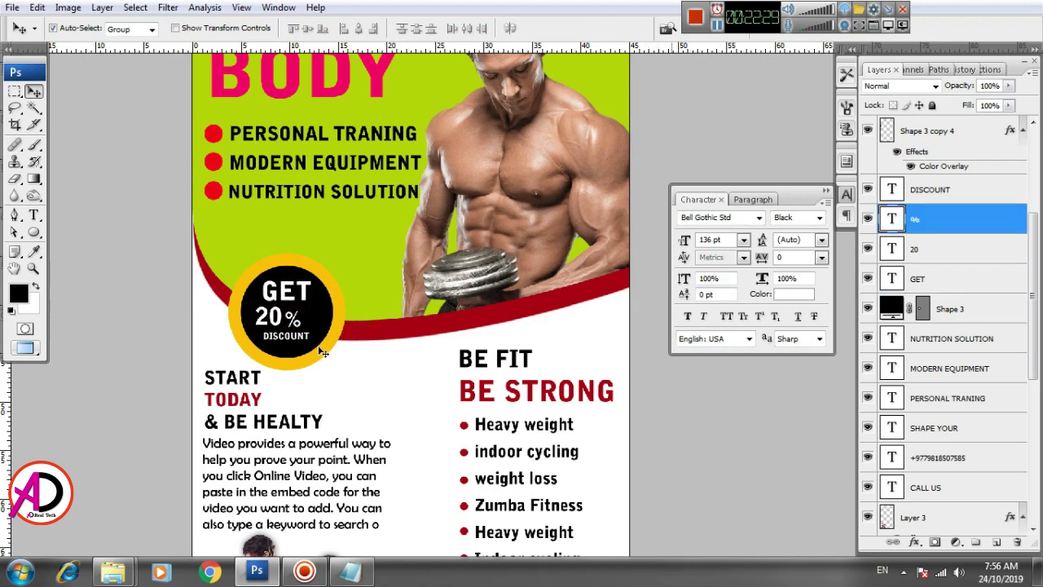
key("ctrl+minus")
key("ctrl+minus")
key("ctrl+minus")
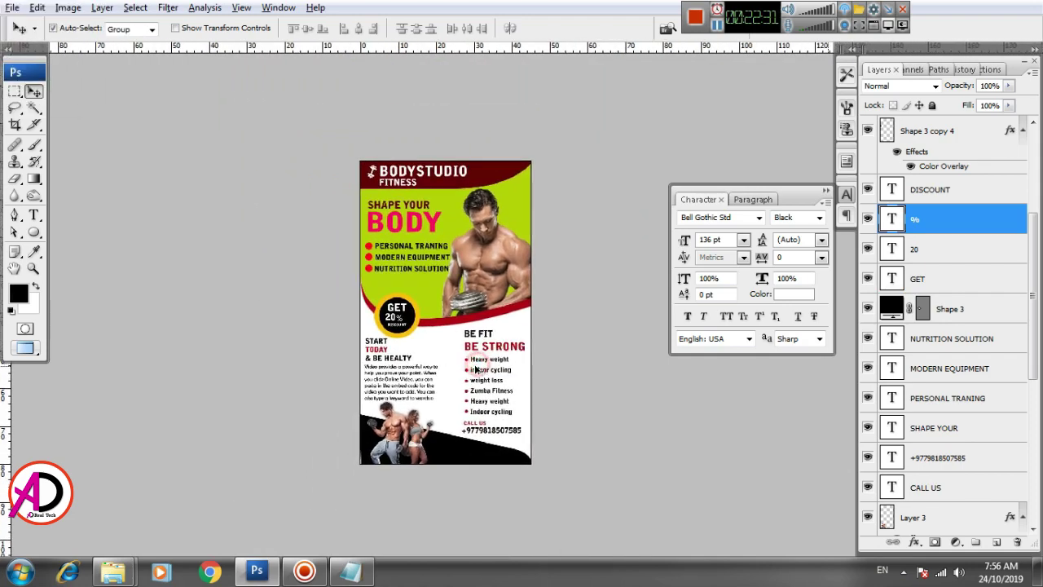